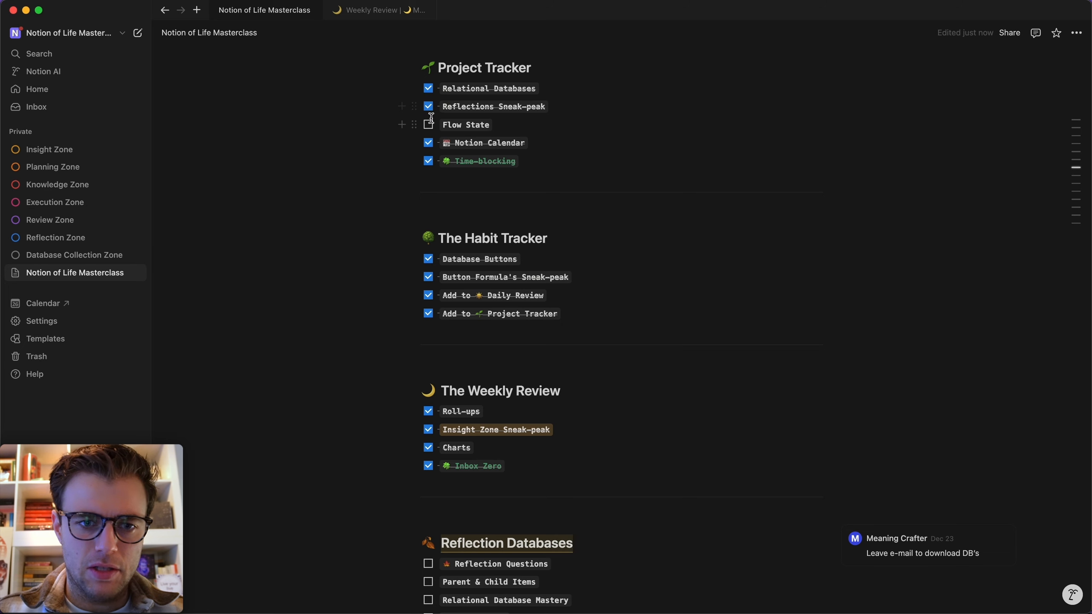
Tick the Reflection Databases lessons, from Reflection Questions through System Scaling Baby!
scroll(438, 205, down, 8)
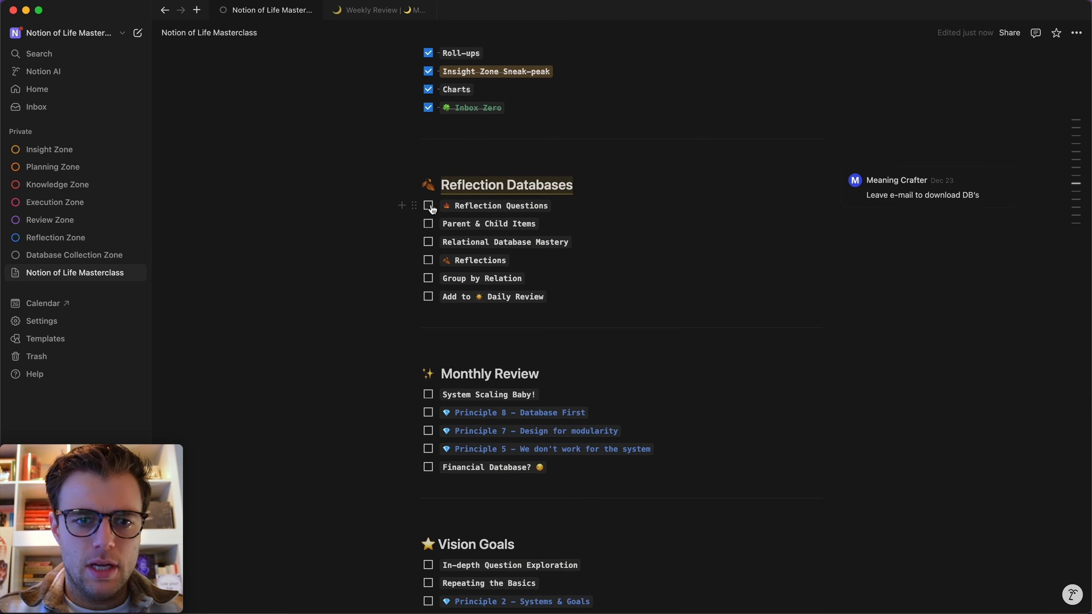
click(429, 206)
click(428, 224)
click(428, 242)
click(428, 260)
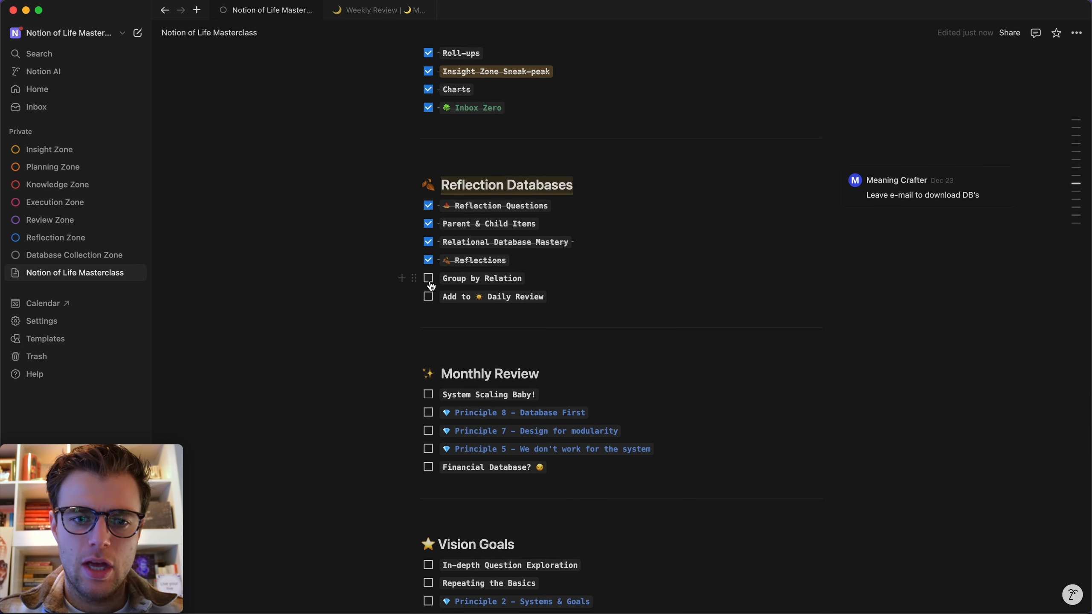
click(428, 279)
click(428, 297)
scroll(429, 303, down, 8)
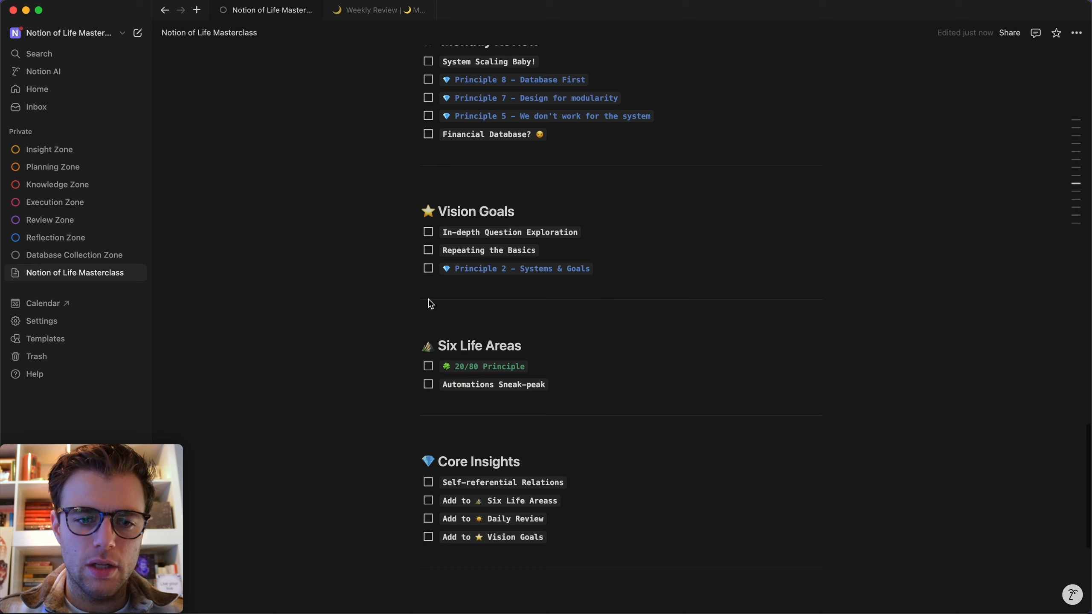
click(429, 68)
Tick Principle 8, Principle 5, Financial Database, In-depth Question Exploration, Repeating the Basics and Principle 2.
scroll(429, 67, up, 1)
click(428, 130)
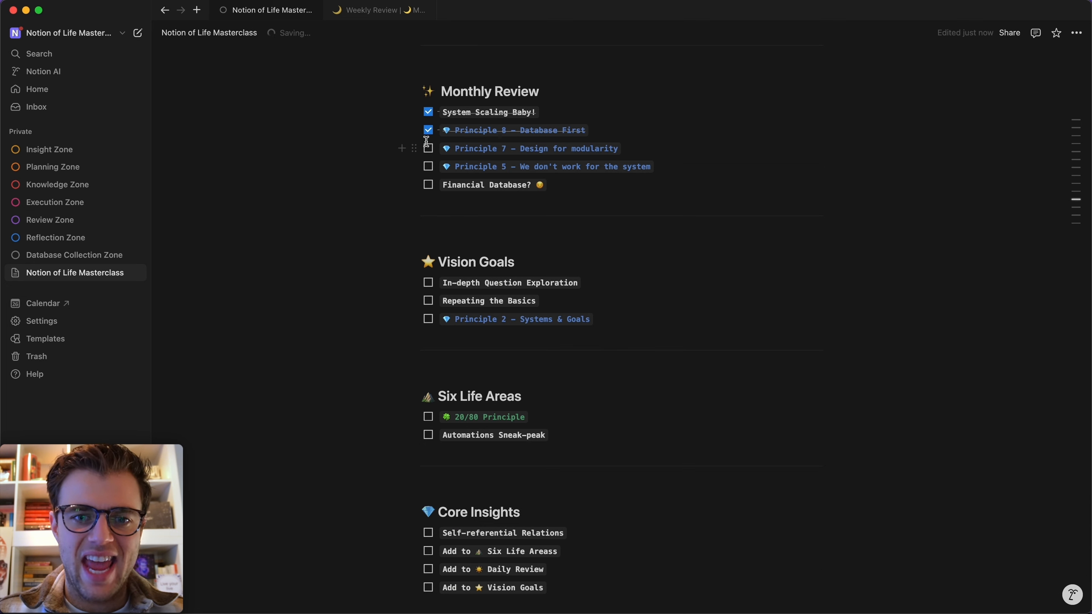
click(428, 148)
click(428, 167)
click(428, 185)
scroll(428, 179, down, 2)
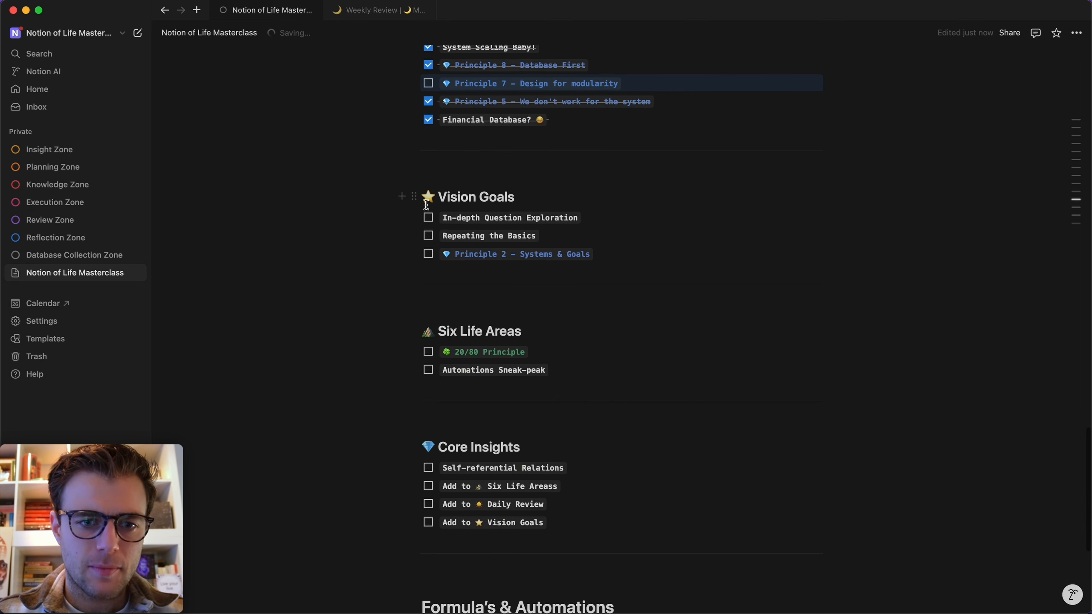
click(428, 217)
click(428, 236)
click(428, 254)
Tick 20/80 Principle, Automations Sneak-peak, Self-referential Relations, and the Six Life Areas, Daily Review and Vision Goals lessons.
scroll(429, 254, down, 3)
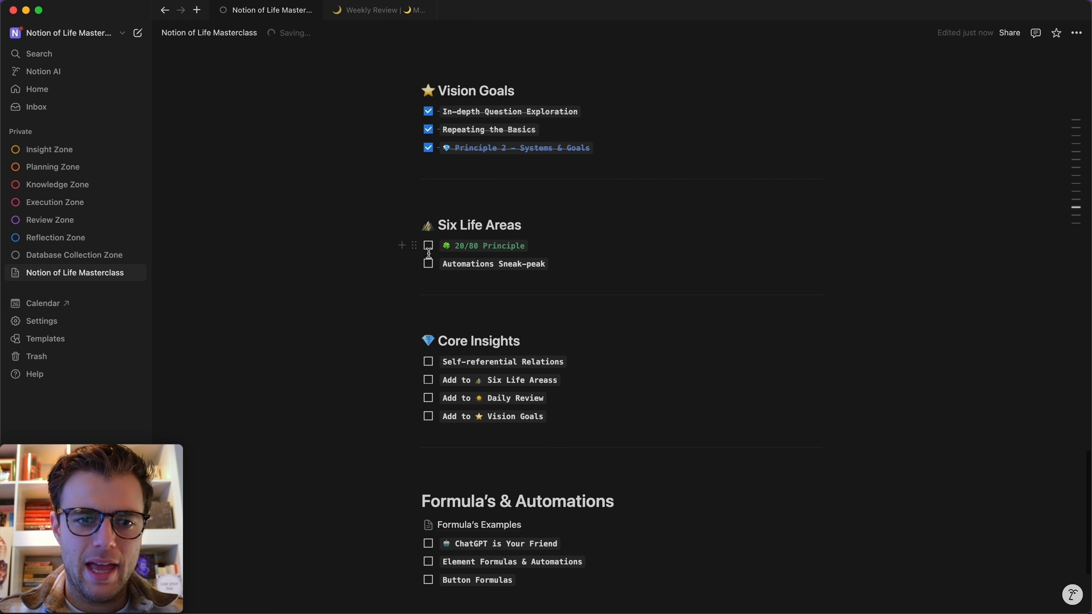
click(428, 246)
click(428, 265)
scroll(430, 267, down, 3)
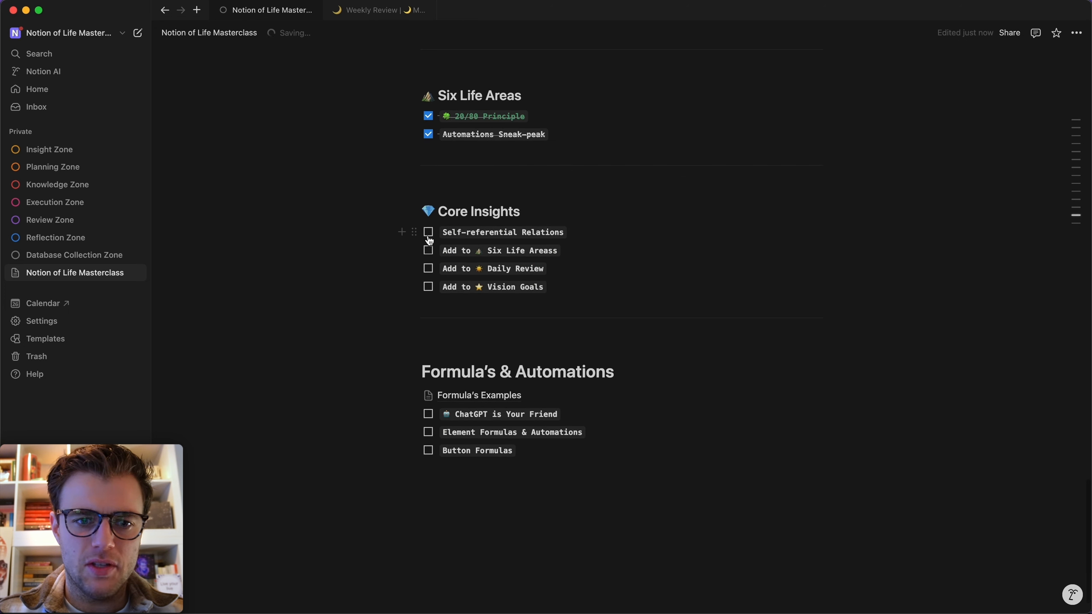
click(428, 232)
click(428, 250)
click(428, 268)
click(428, 287)
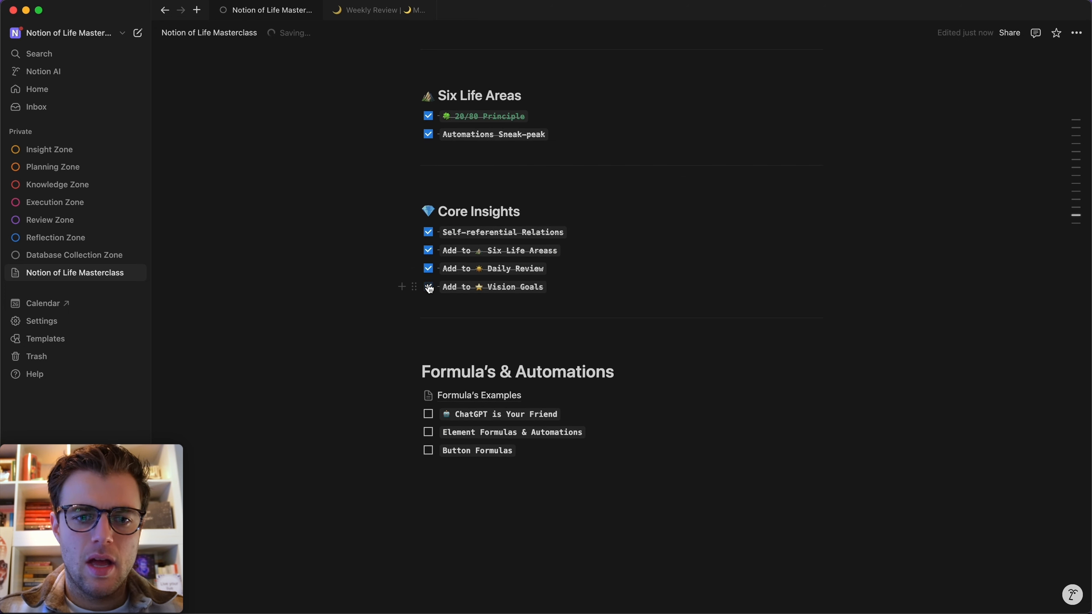
scroll(428, 289, up, 3)
In Database Collection Zone, add a 'Quarterly Review' sub-page on a new line below Monthly Review.
click(49, 256)
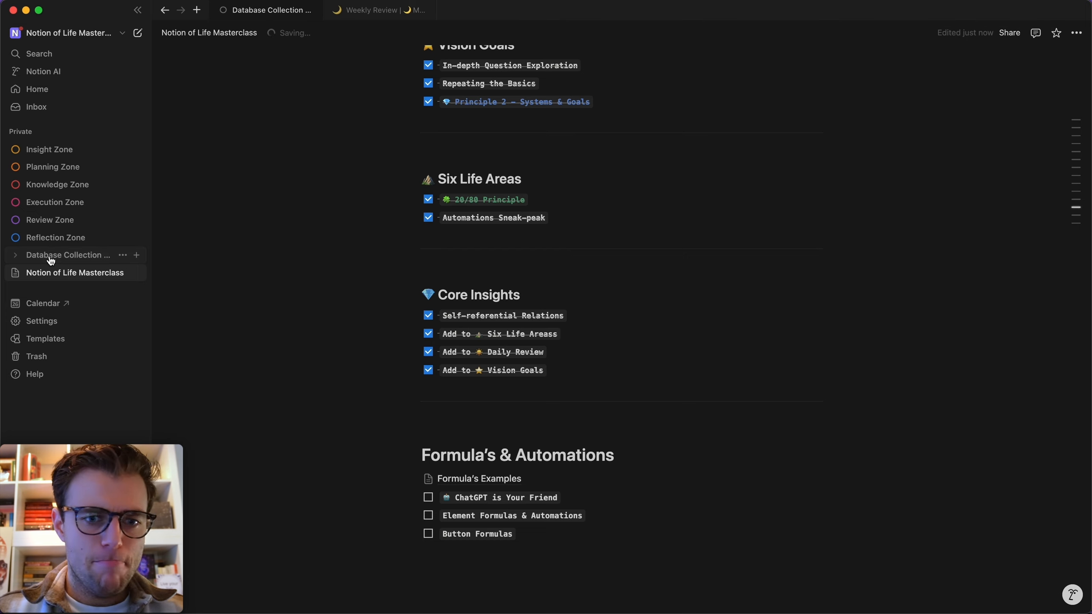
scroll(413, 336, down, 10)
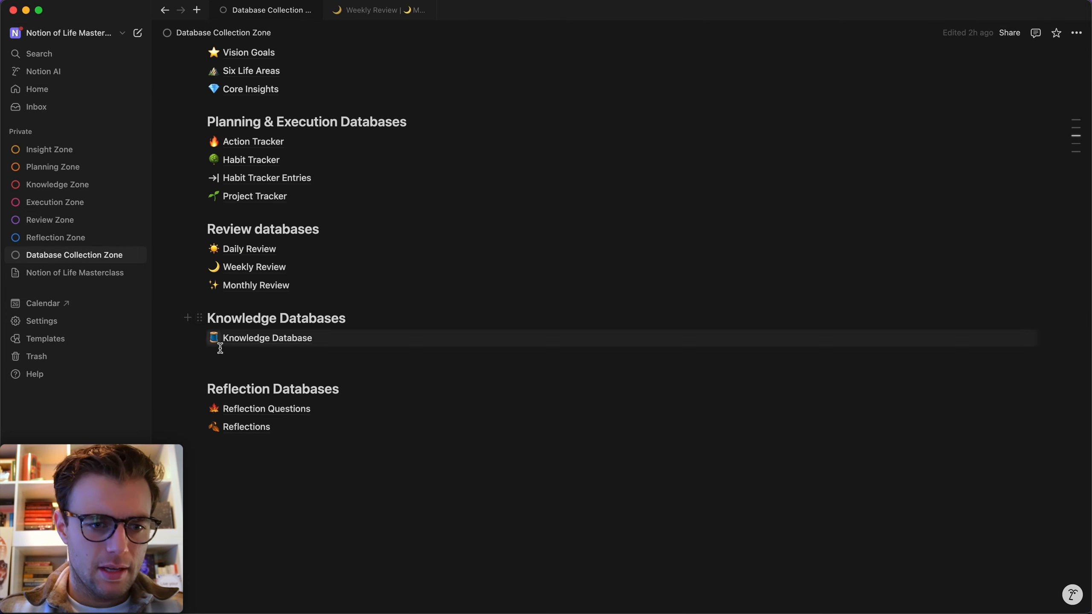
click(222, 368)
key(Return)
drag(200, 374, 220, 305)
text(/page)
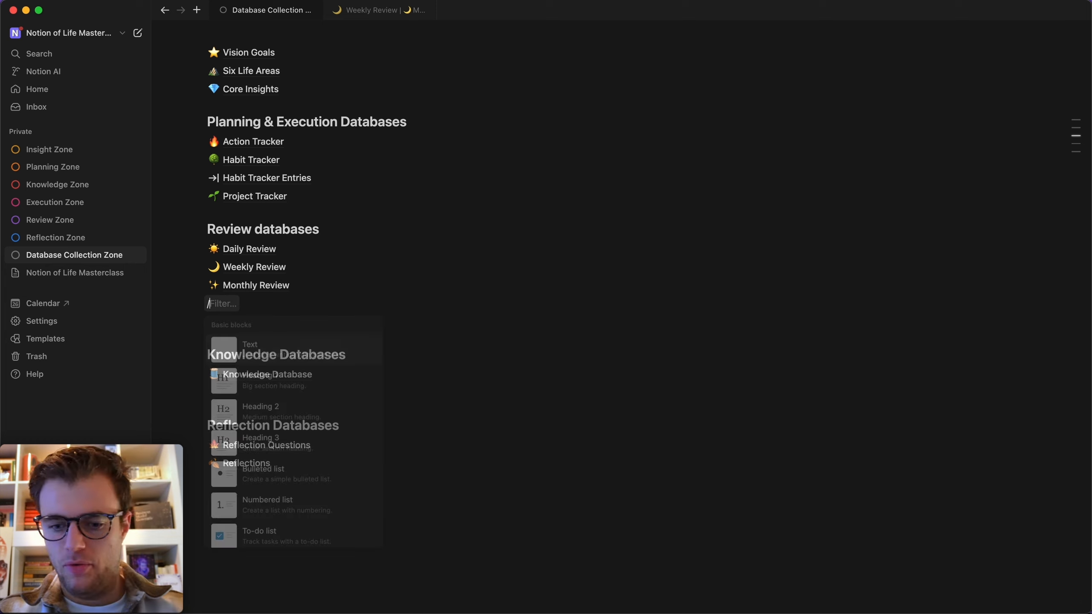
key(Return)
text(Q)
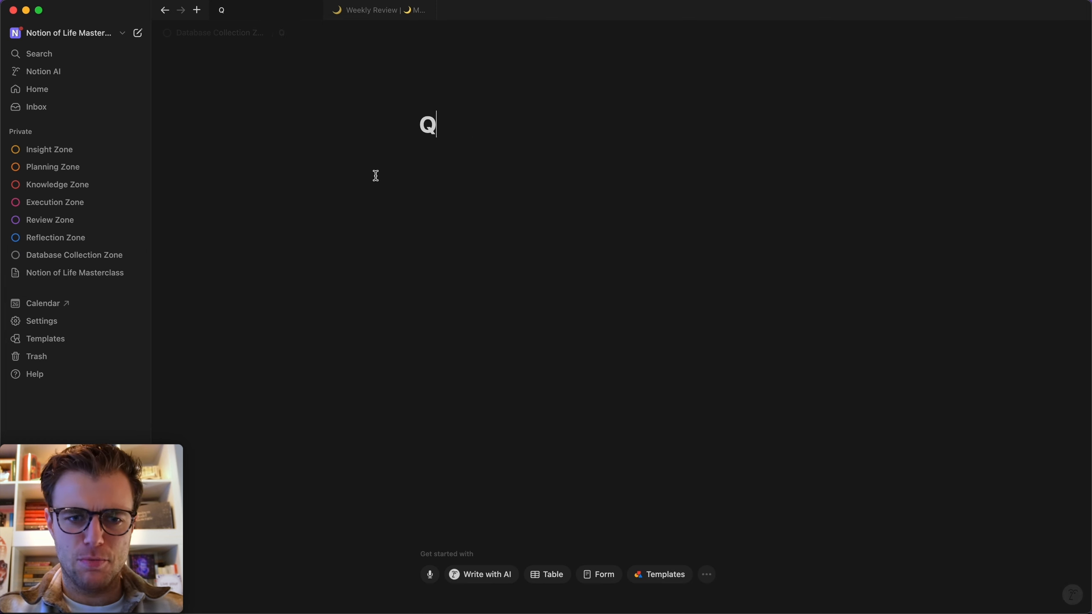
text(uarterly Review)
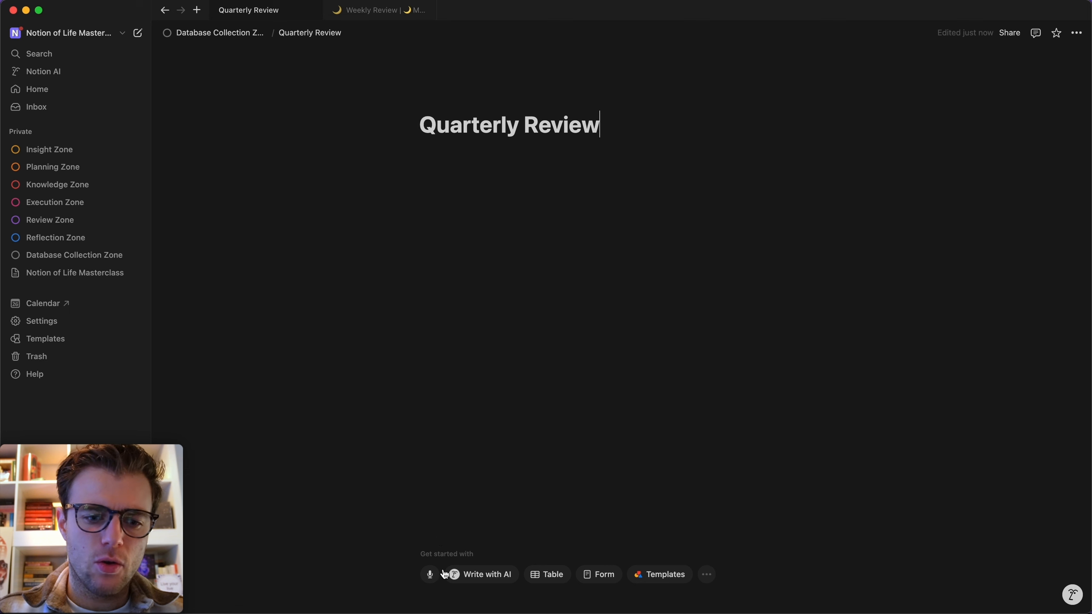
Turn Quarterly Review into a table database and give it the dizzy star icon.
click(549, 574)
click(240, 65)
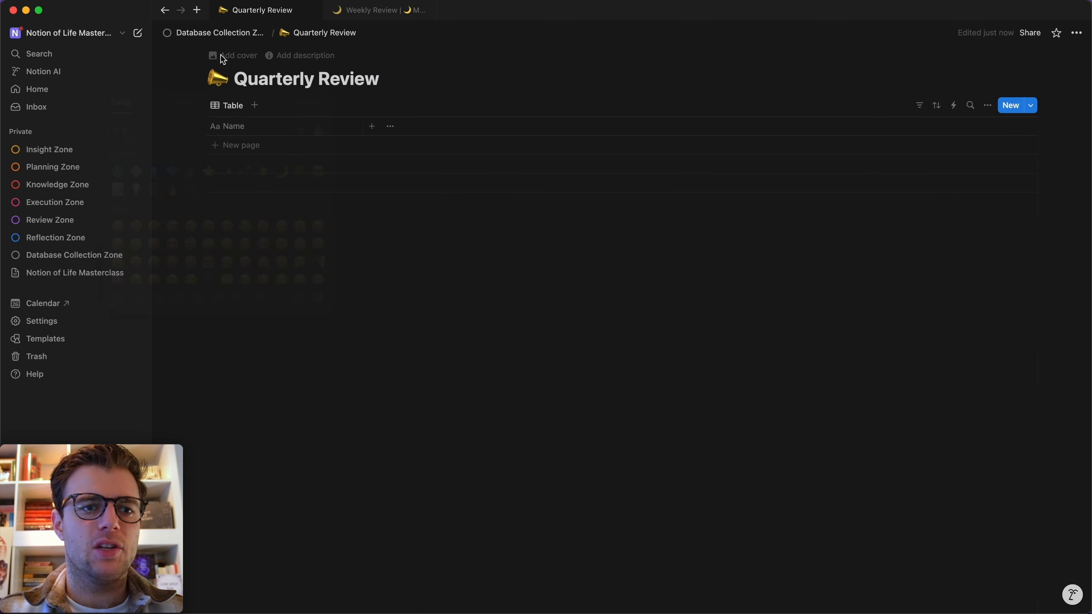
click(217, 78)
text(moon)
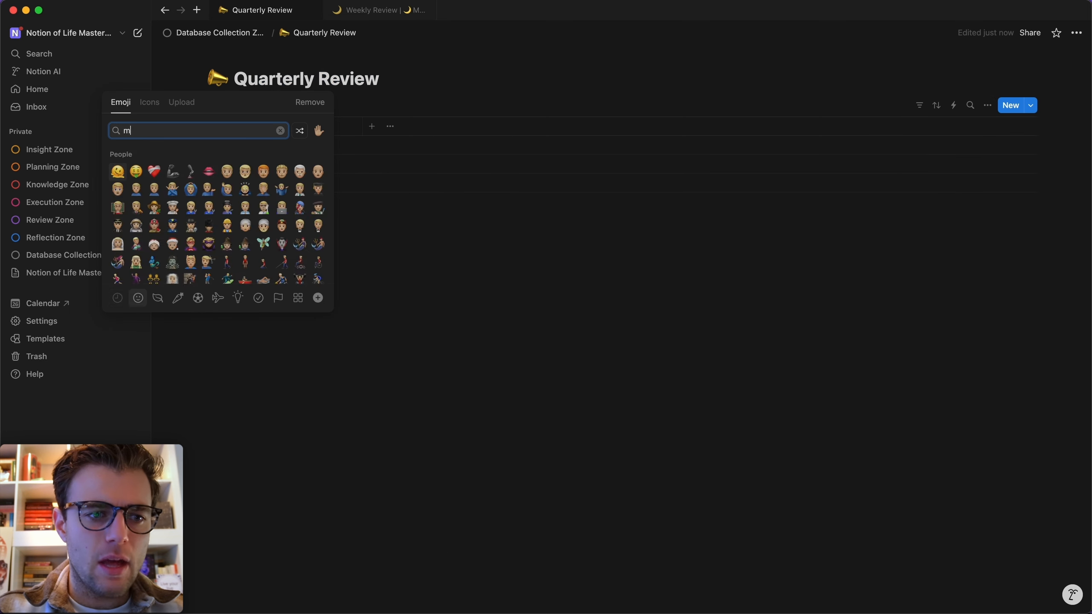
key(BackSpace)
key(BackSpace)
key(BackSpace)
key(BackSpace)
text(star)
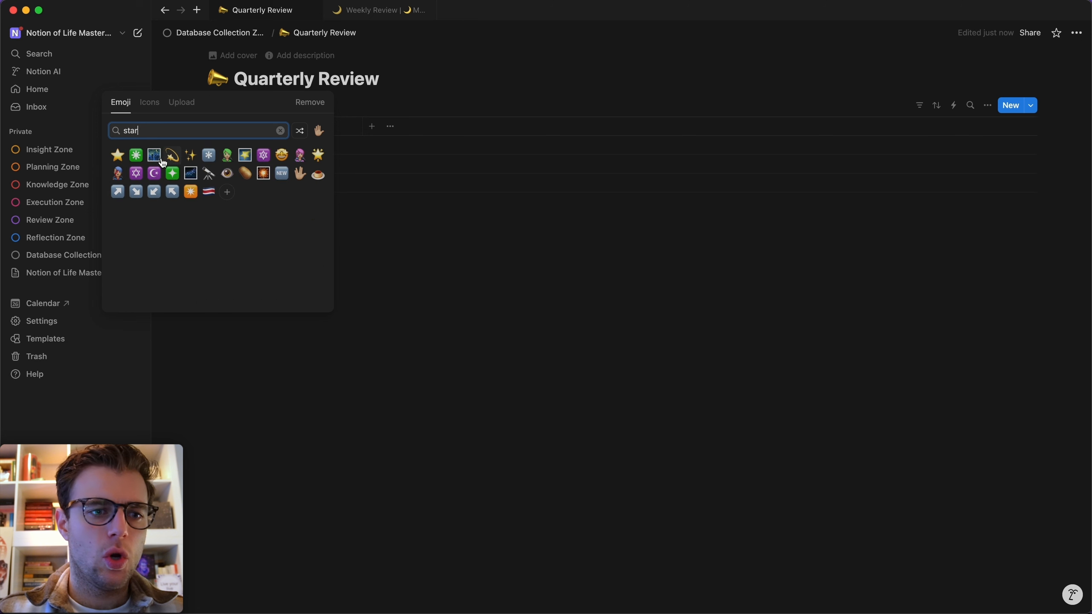
click(172, 156)
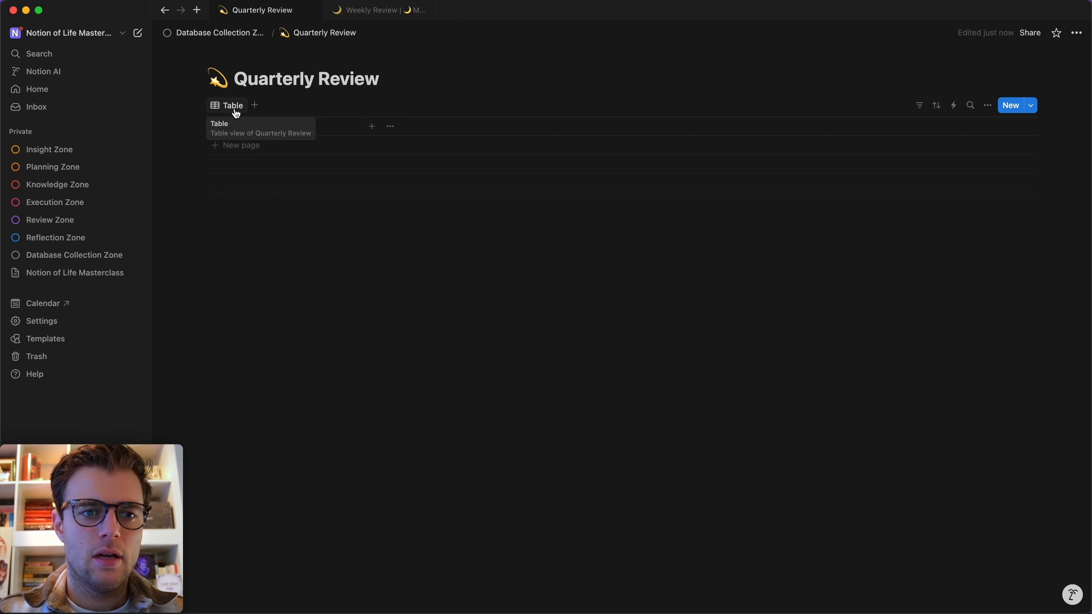
Rename the table view to 'Master Table' with a dizzy star emoji.
click(236, 110)
click(251, 126)
key(ctrl+super+space)
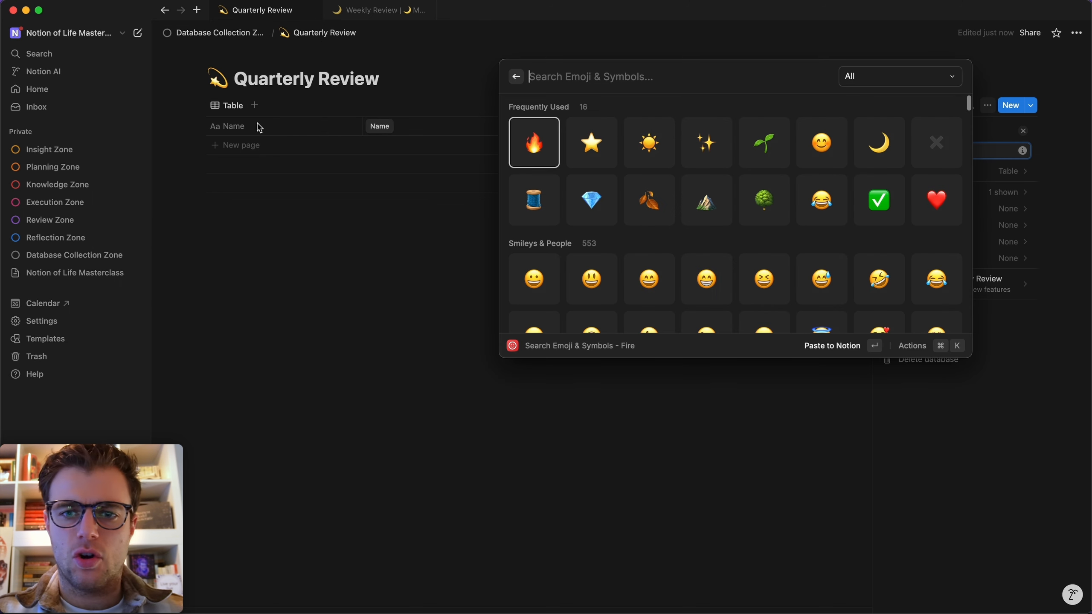
text(star)
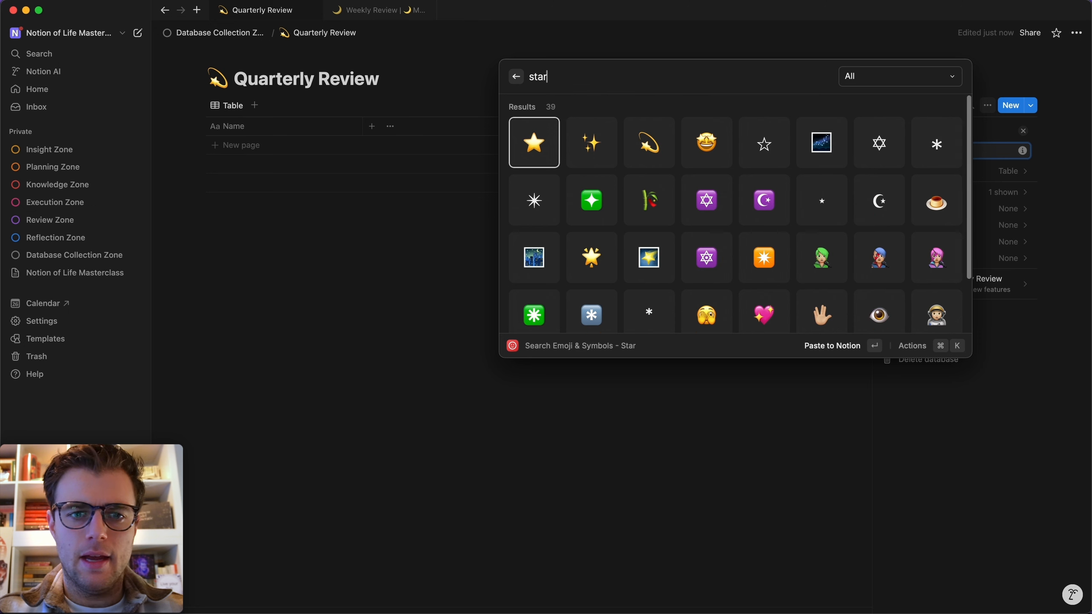
click(656, 144)
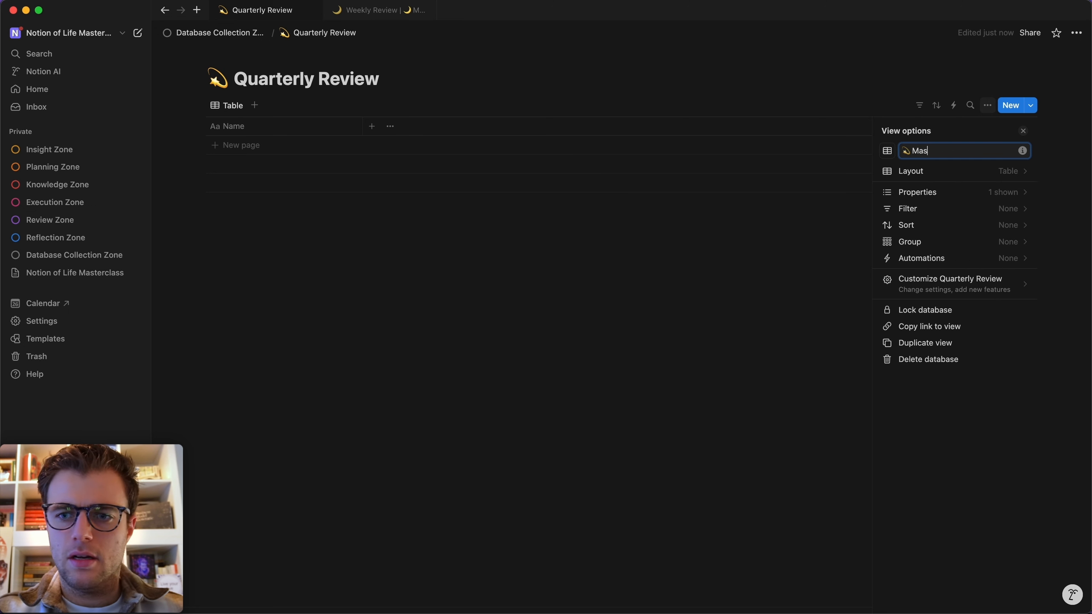
click(525, 271)
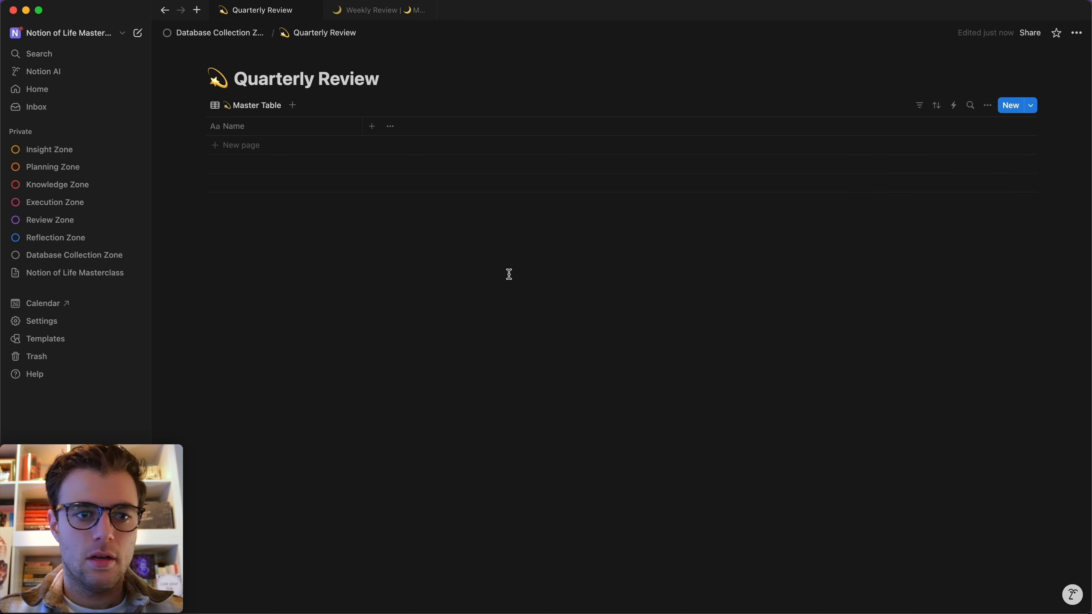
Add a row to the table and duplicate it to create more rows.
click(222, 145)
click(241, 269)
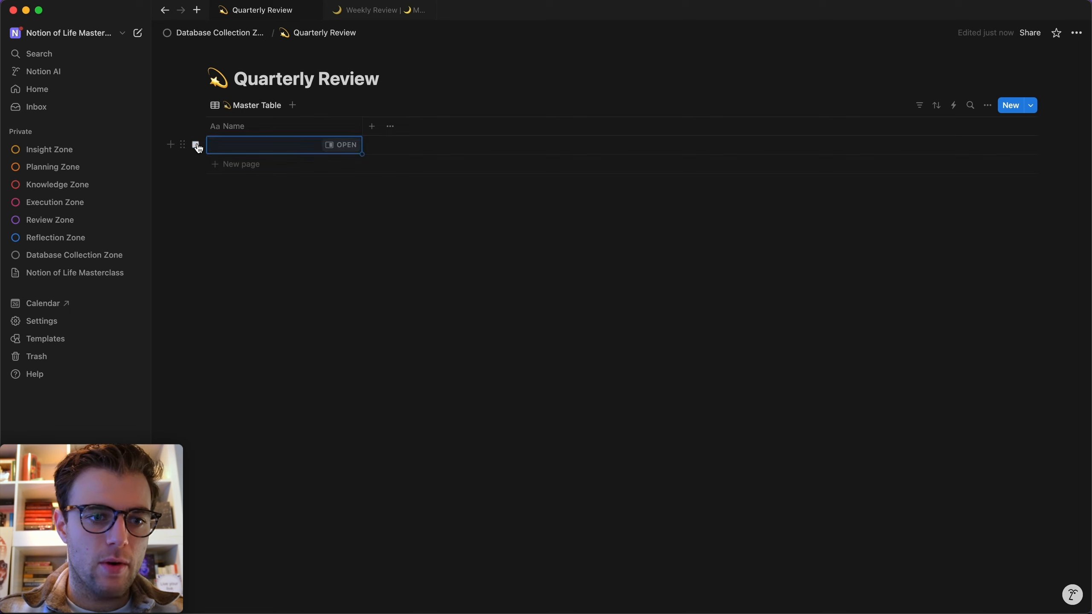
click(197, 145)
click(219, 258)
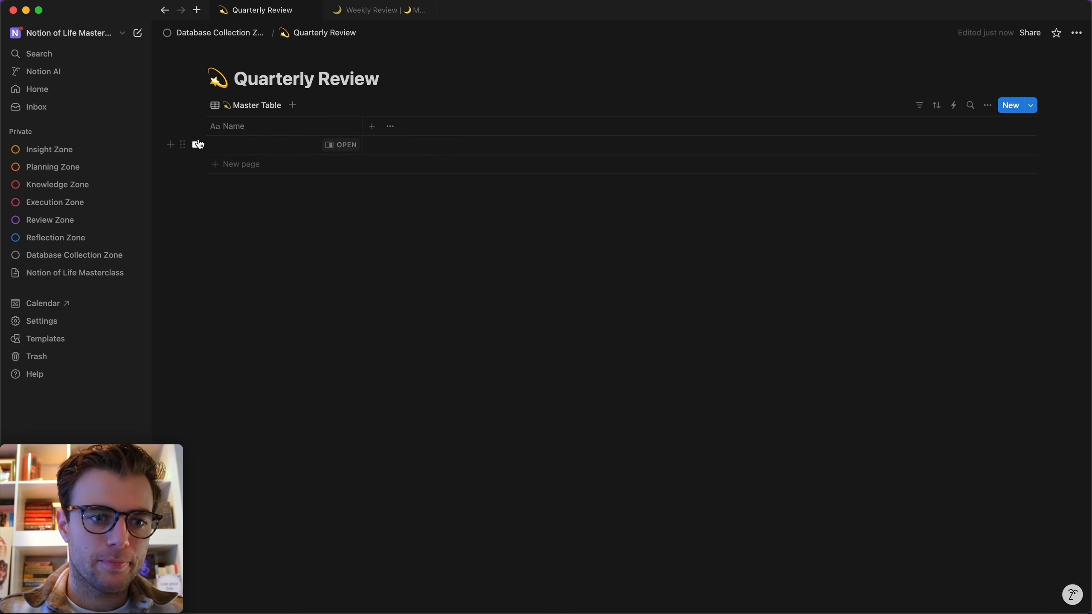
click(196, 145)
key(super+d)
key(super+d)
key(super+d)
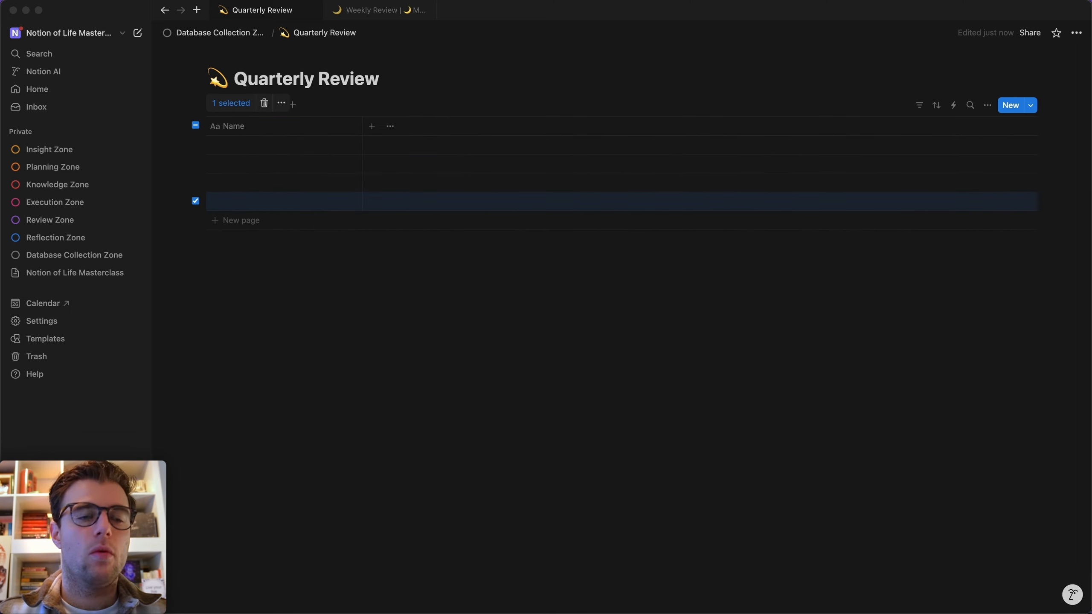
Rename the Name column to 'Quarter Name' and narrow it.
click(301, 126)
key(super+a)
text(Quar)
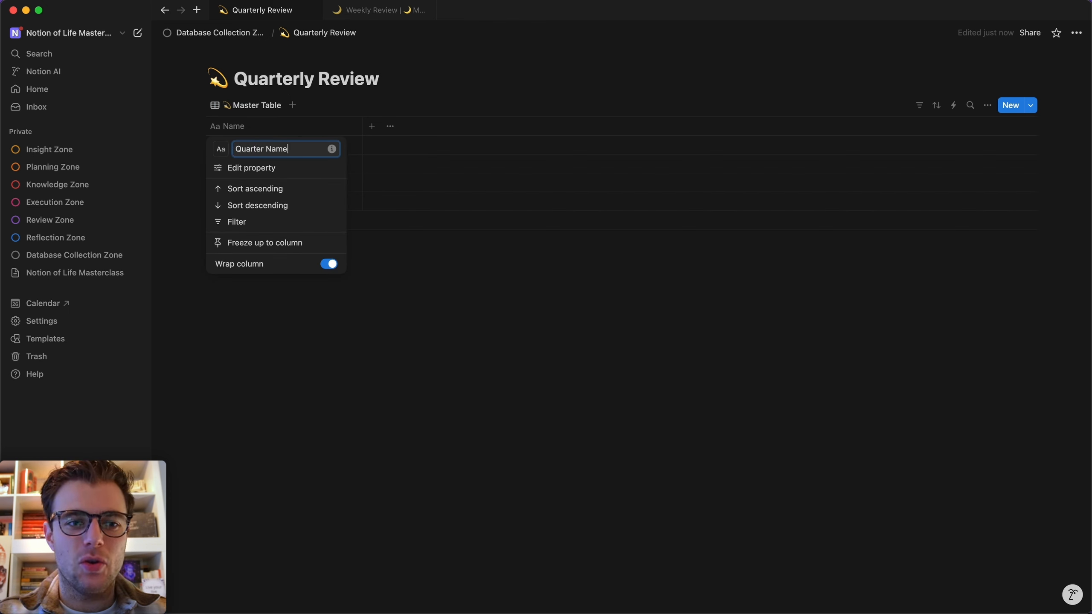
click(549, 363)
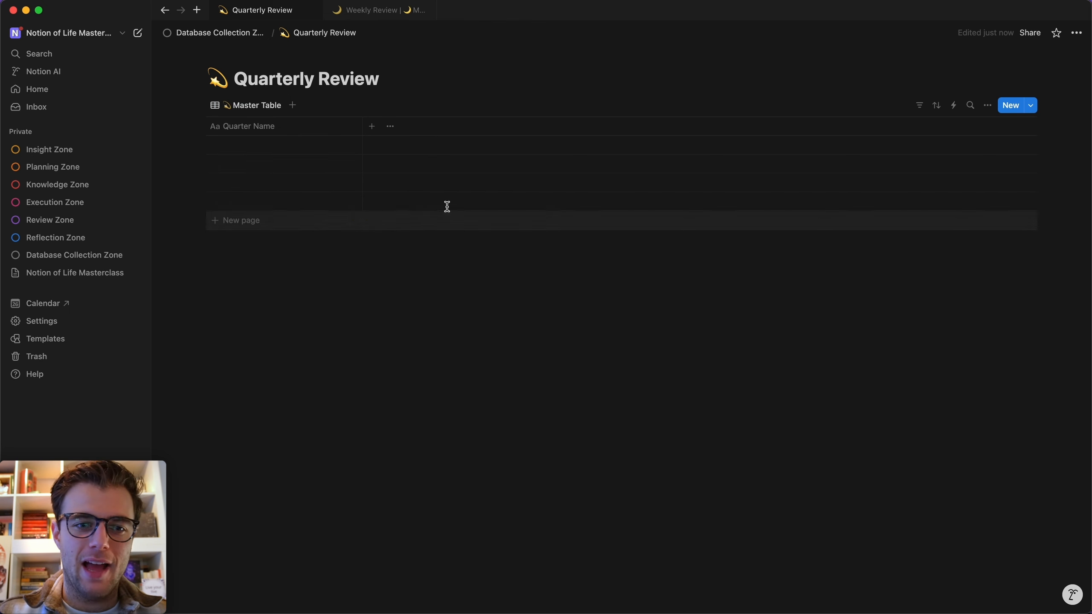
drag(360, 128, 344, 127)
Add a Date property named 'Date Span' to the table.
click(356, 127)
text(date)
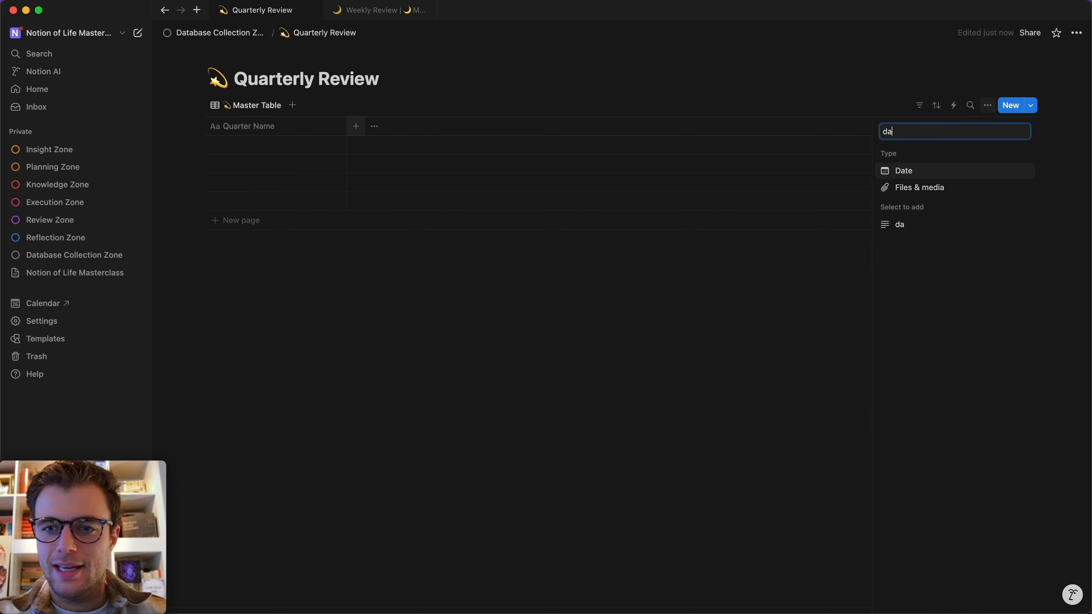
click(970, 171)
text(Date Span)
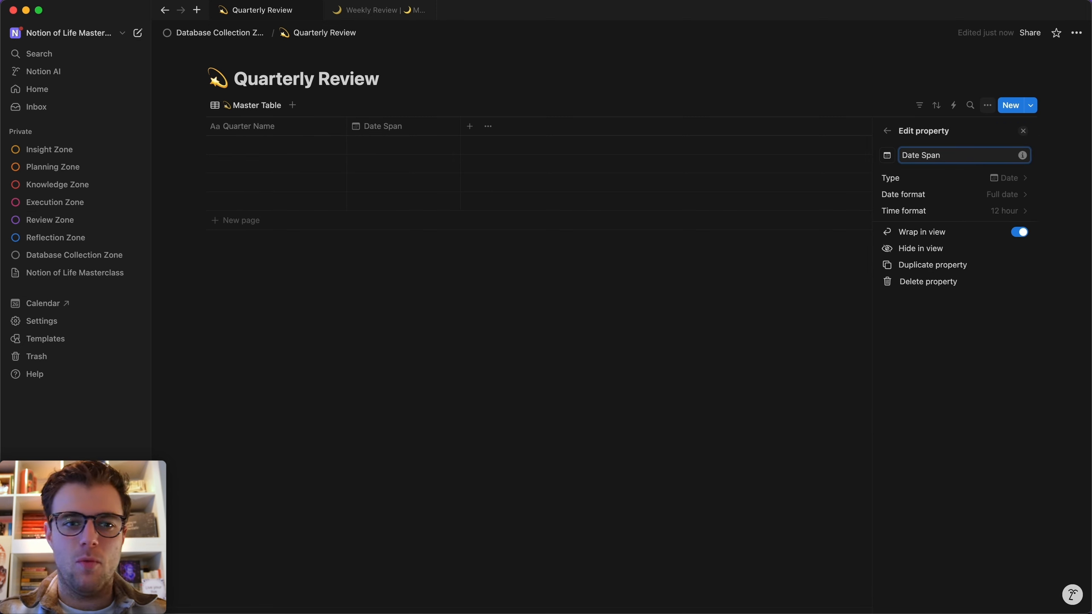
click(535, 349)
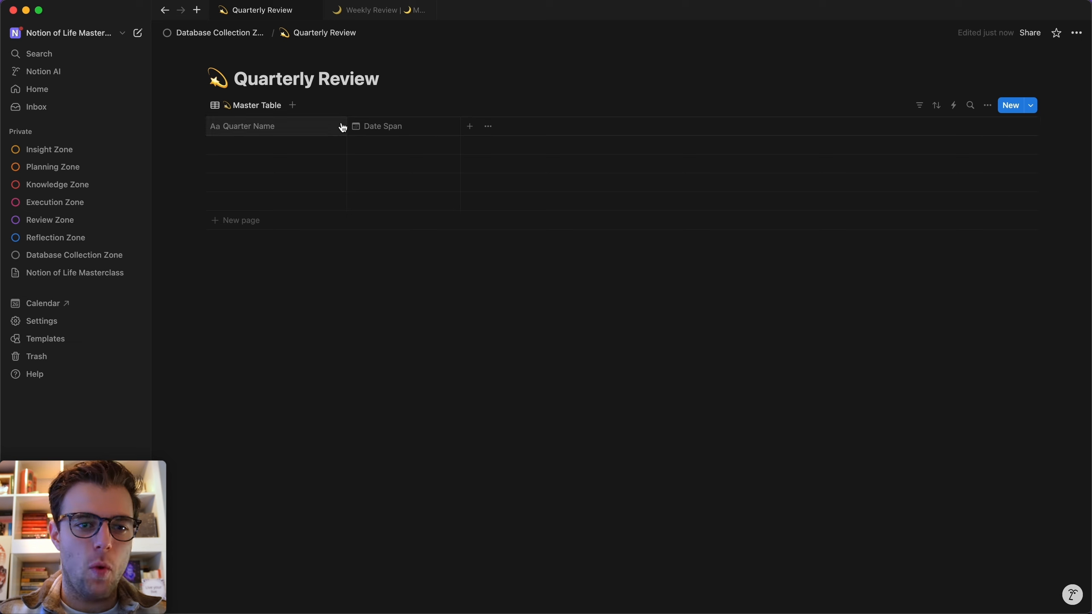
Narrow the Quarter Name column and create a new template titled 'Quarterly Review Template'.
drag(346, 124, 328, 123)
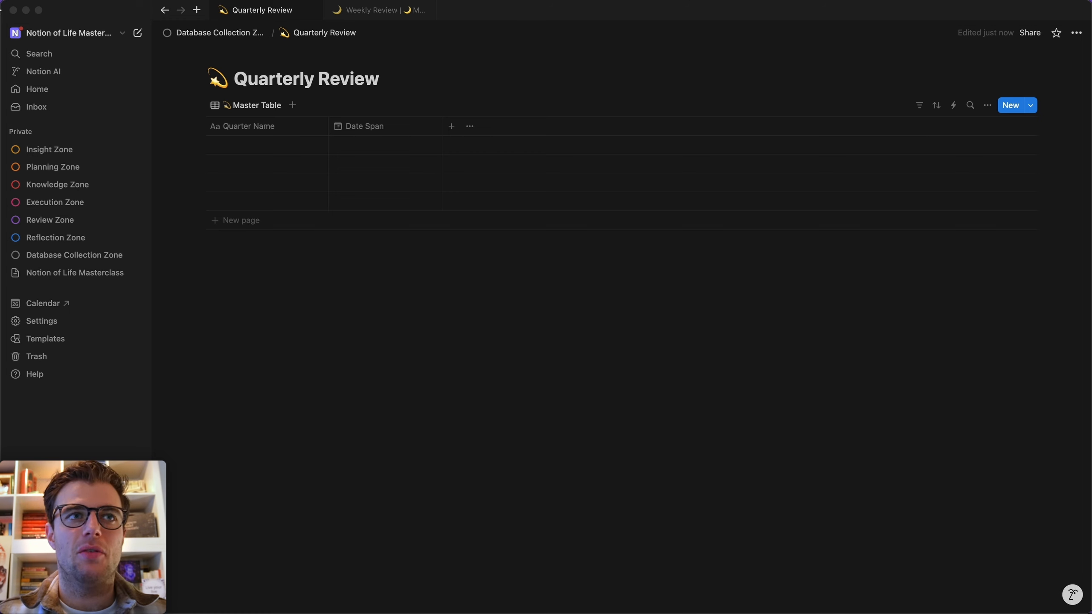
click(1030, 105)
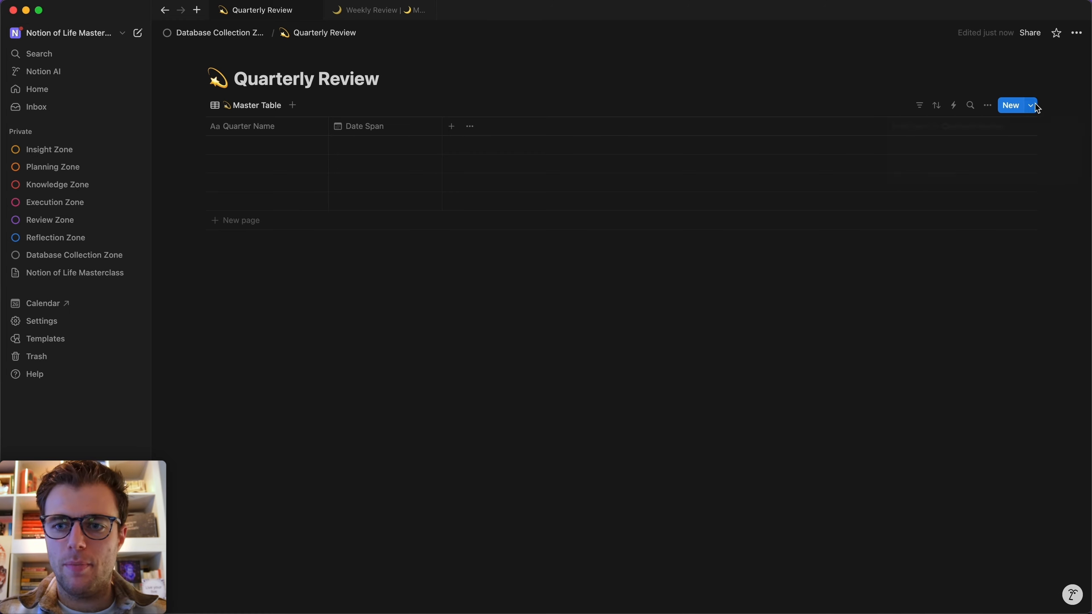
click(1030, 105)
click(966, 183)
text(Qua)
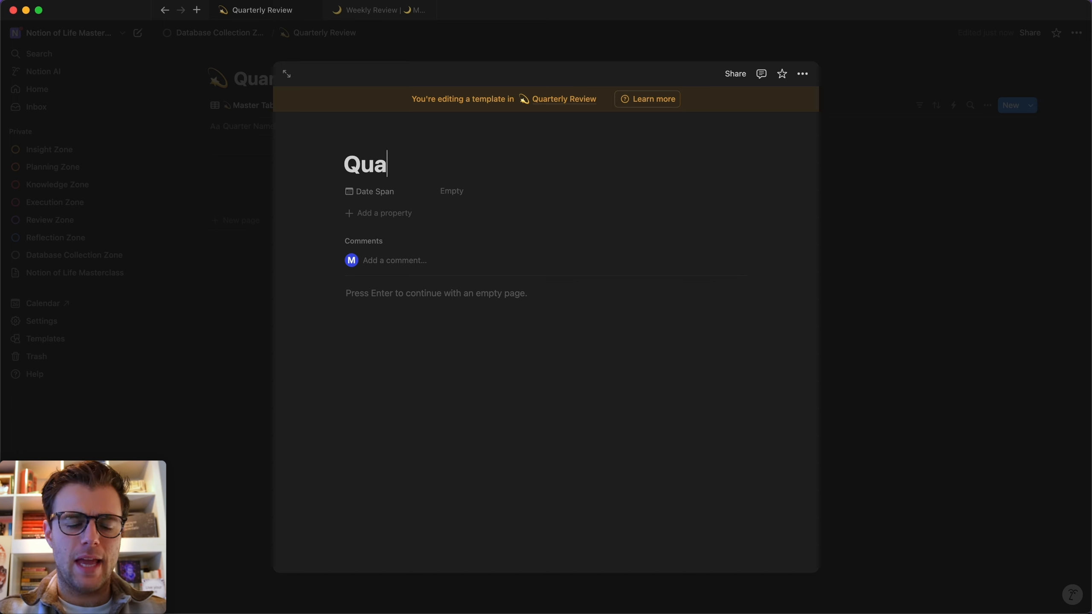
text(rterly Review Template)
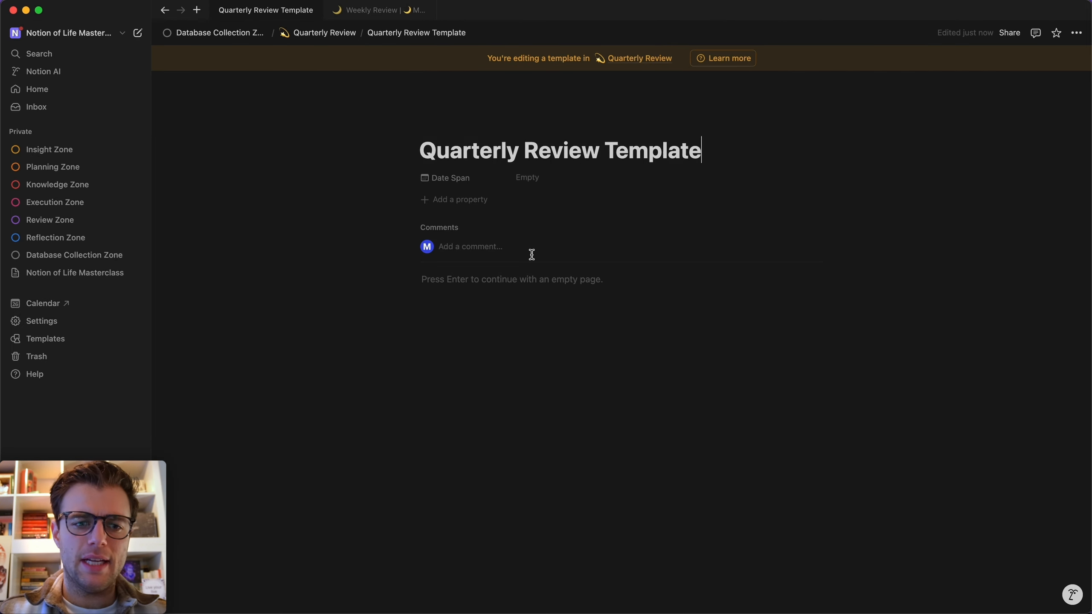
Turn page discussions off, move properties to the side panel, pin Date Span under the title, apply to all pages.
click(546, 127)
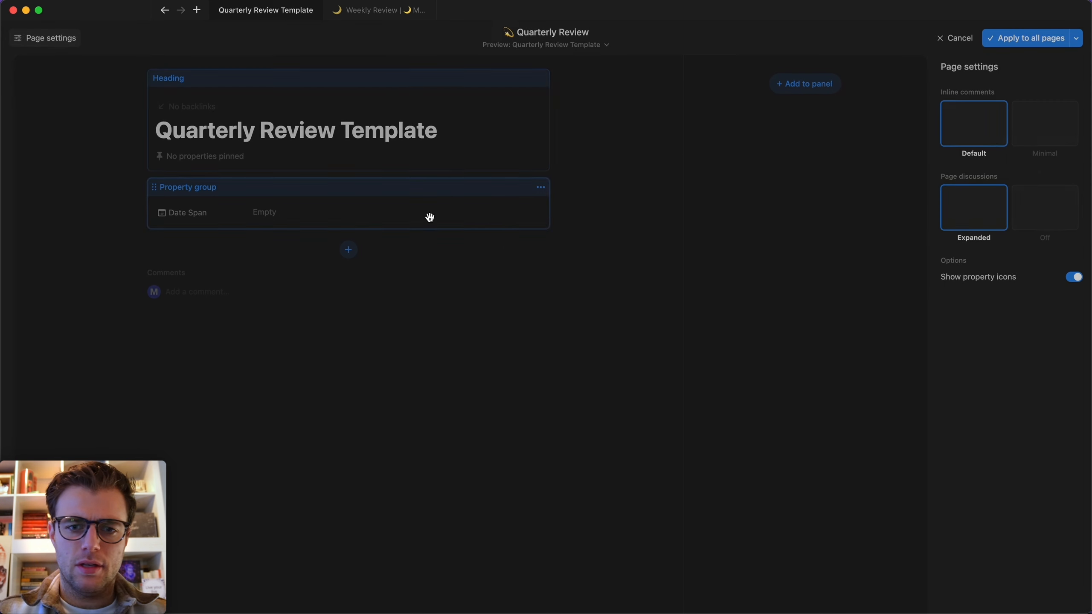
click(436, 199)
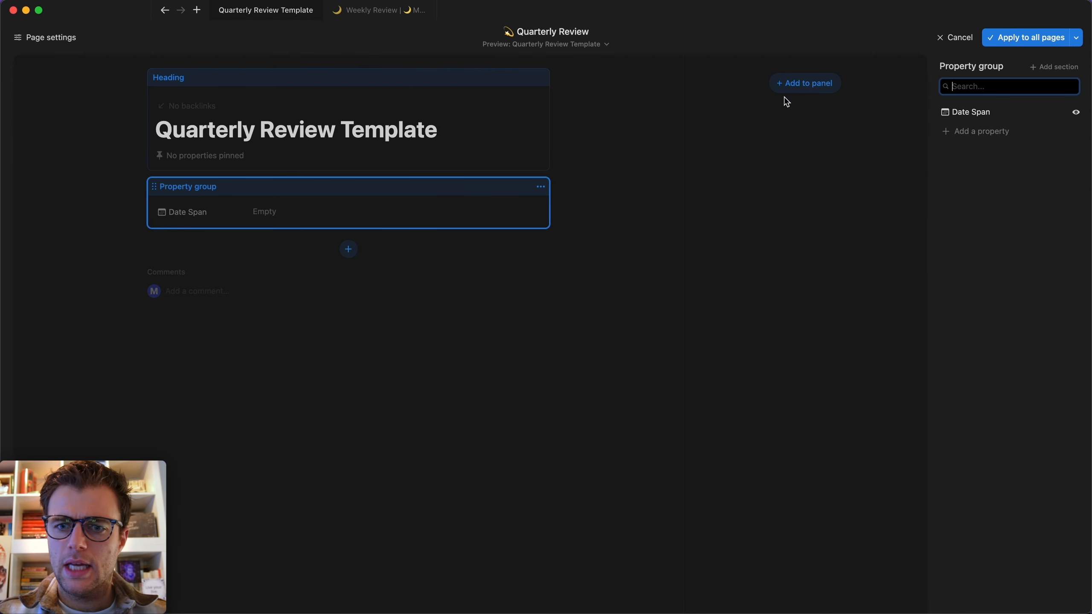
click(442, 304)
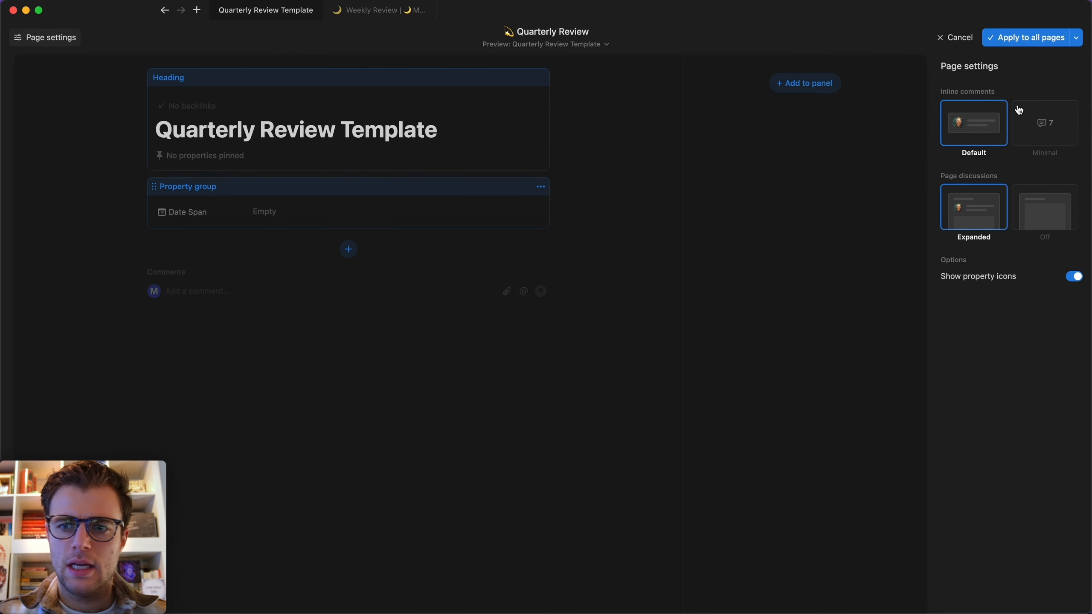
click(1041, 195)
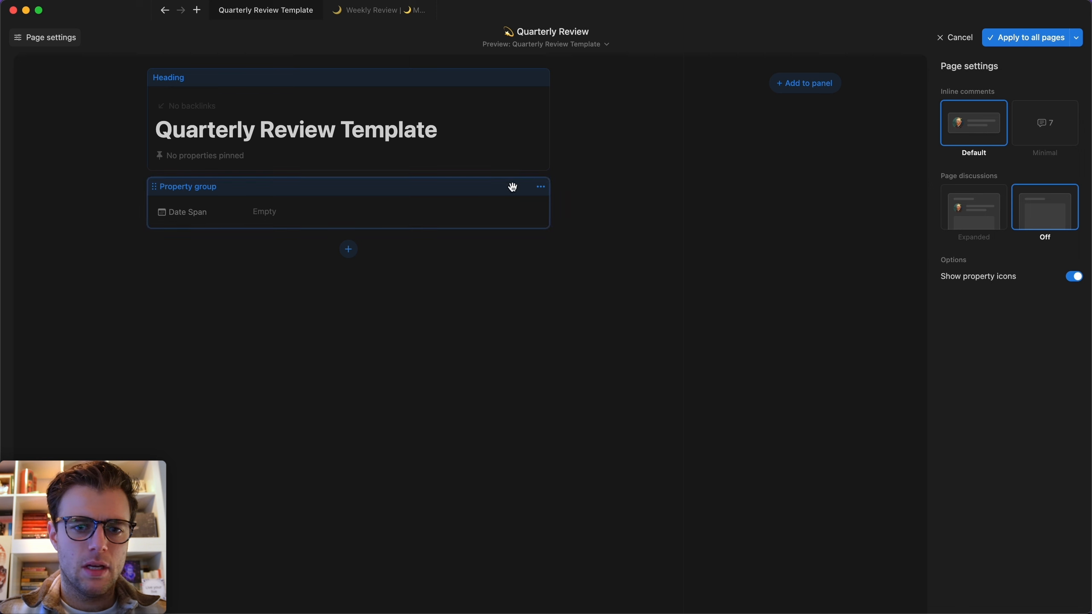
click(541, 187)
click(507, 203)
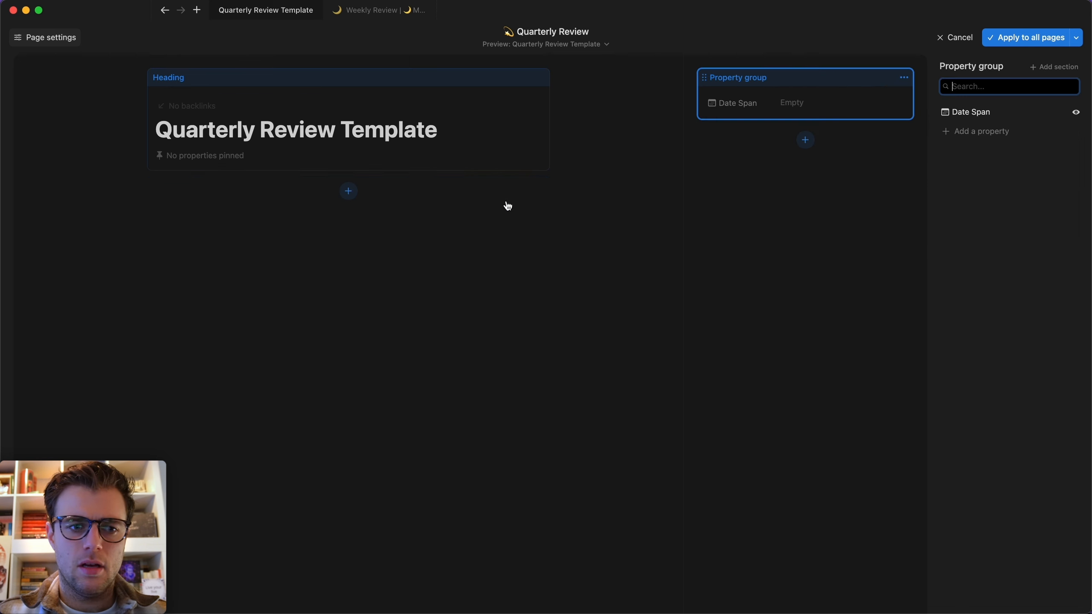
click(195, 158)
click(1076, 172)
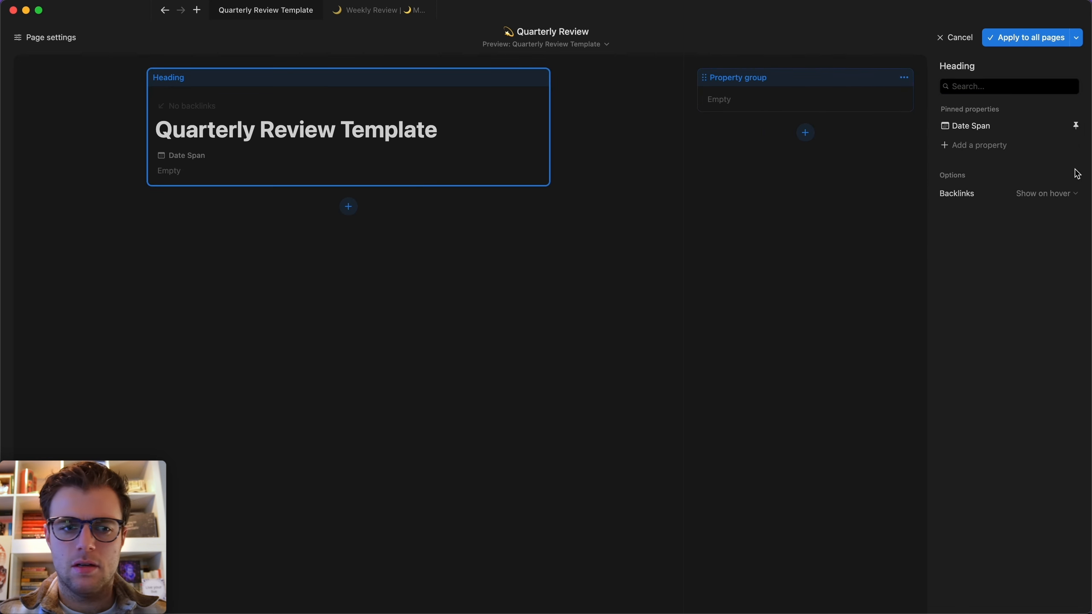
click(1023, 38)
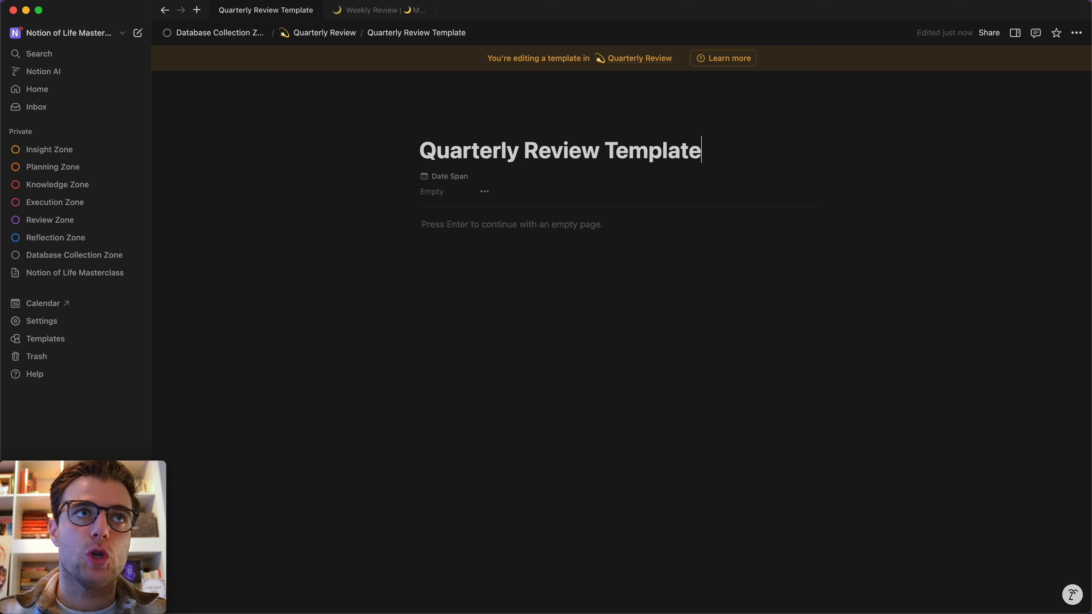
Switch the template page to full width.
click(1076, 33)
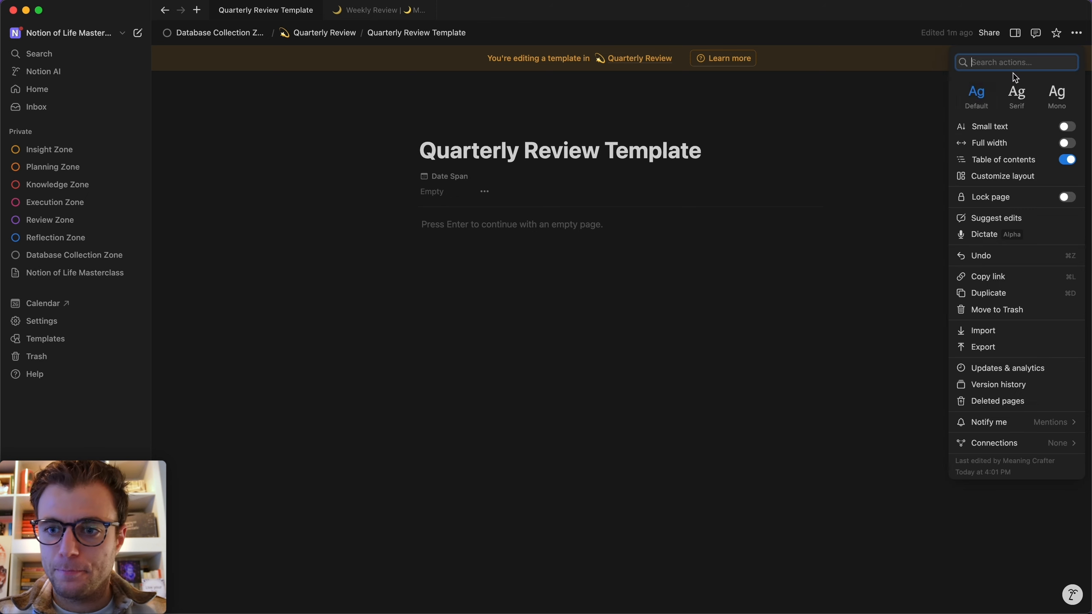
click(1066, 142)
click(357, 232)
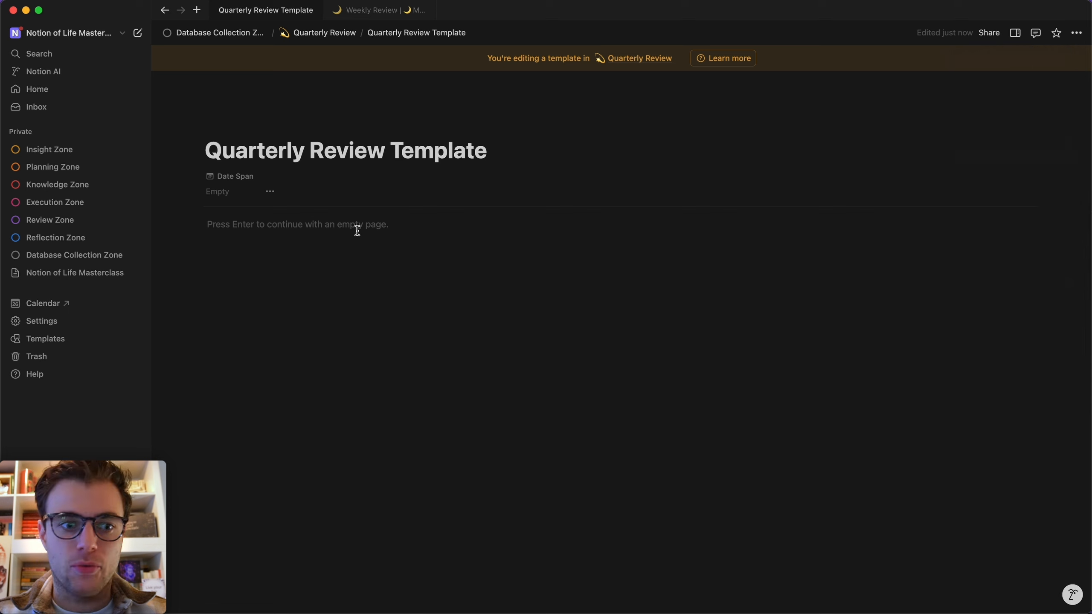
Add a blue Heading 1 'Reflection', then go to the Database Collection Zone page.
key(Return)
text(/h1)
key(Return)
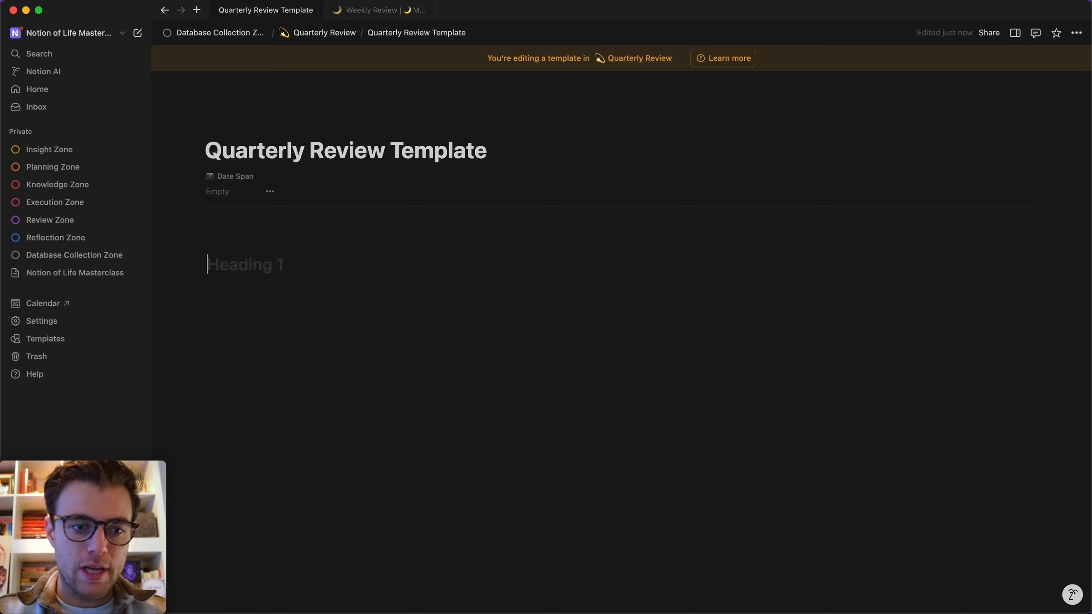
text(Reflection/bl)
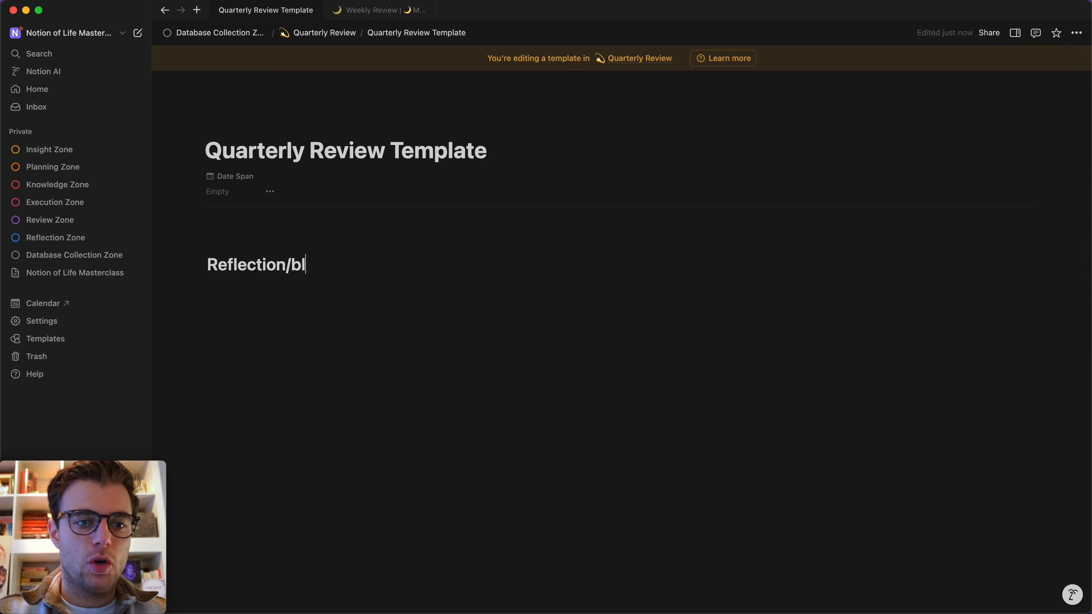
key(BackSpace)
key(BackSpace)
text(/bl)
key(BackSpace)
key(BackSpace)
key(BackSpace)
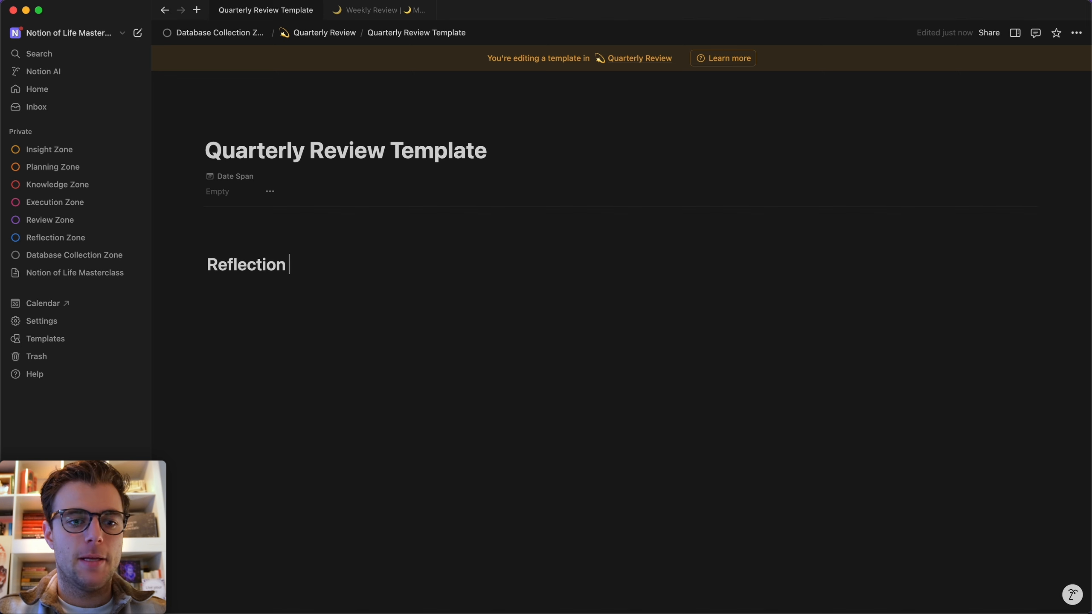
text(/blue)
key(Return)
click(64, 255)
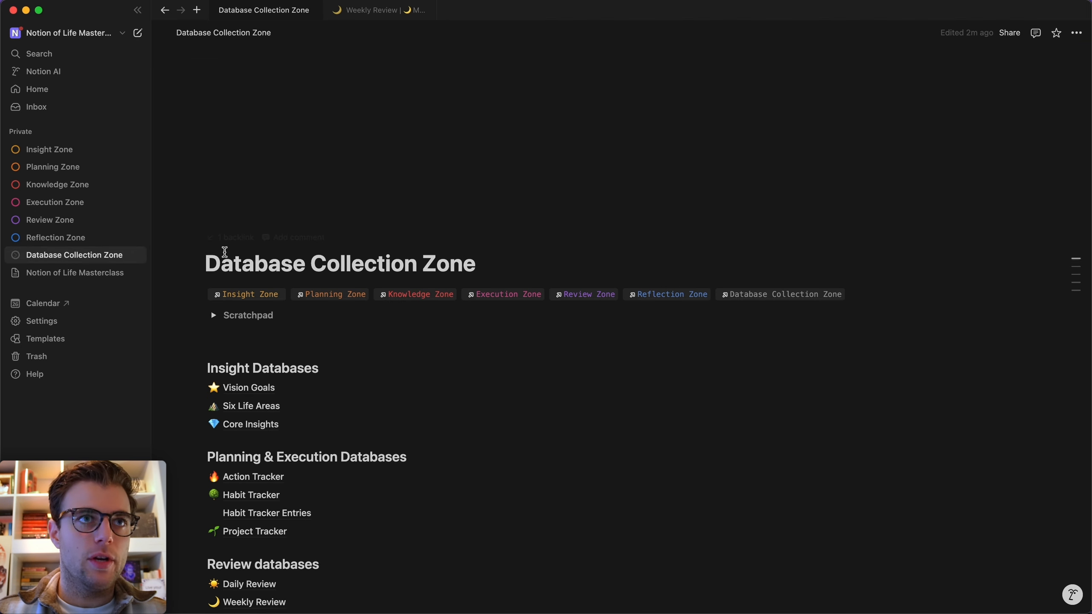
scroll(226, 257, down, 8)
Open Reflections on its Previous Months view and review that view's two filter rules.
click(251, 427)
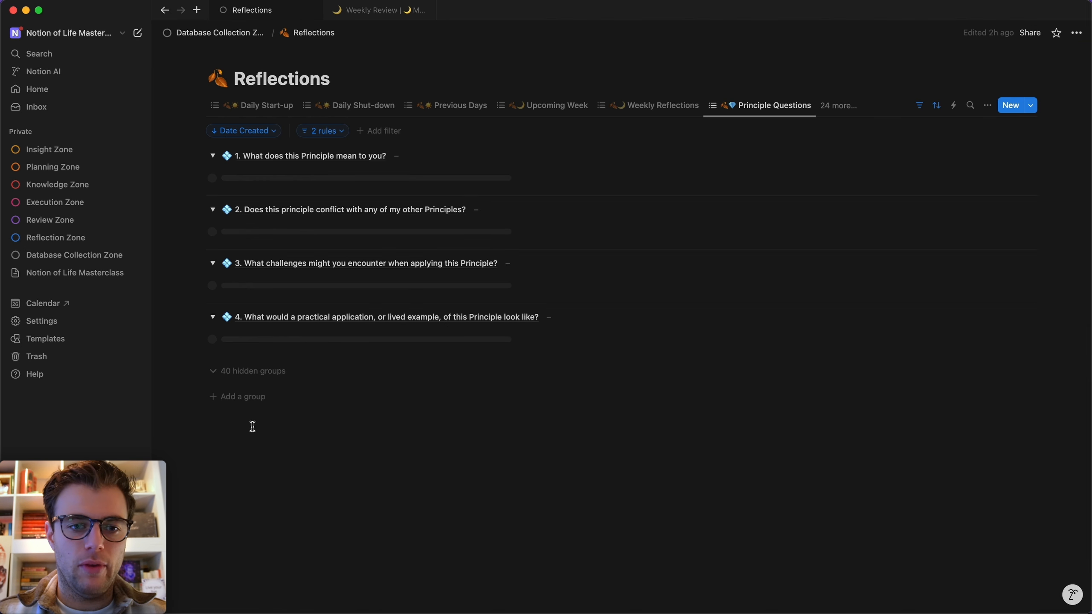
click(838, 106)
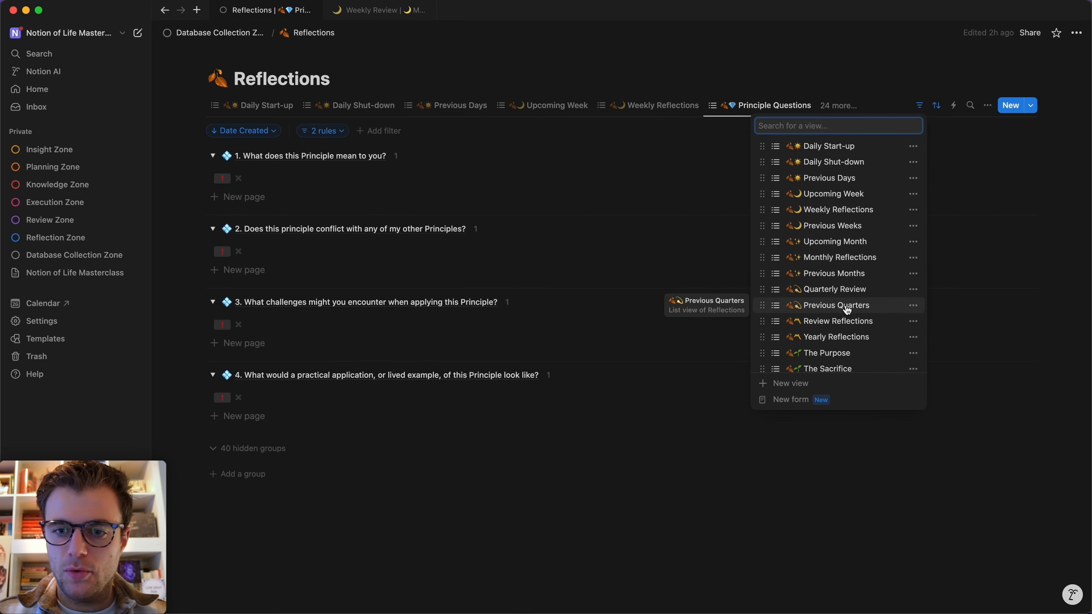
click(828, 273)
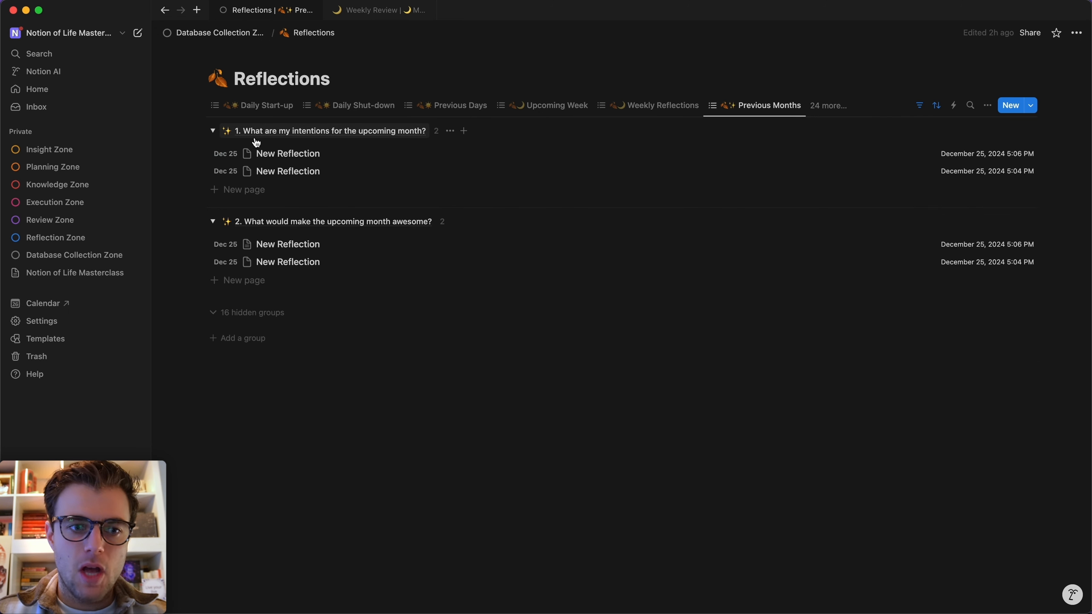
click(919, 106)
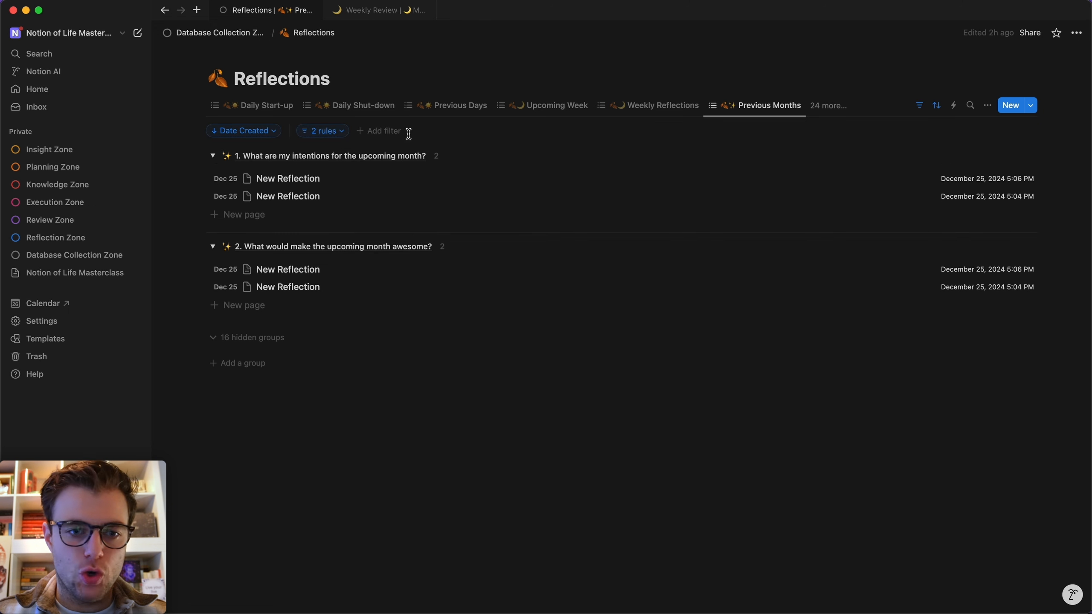
click(343, 131)
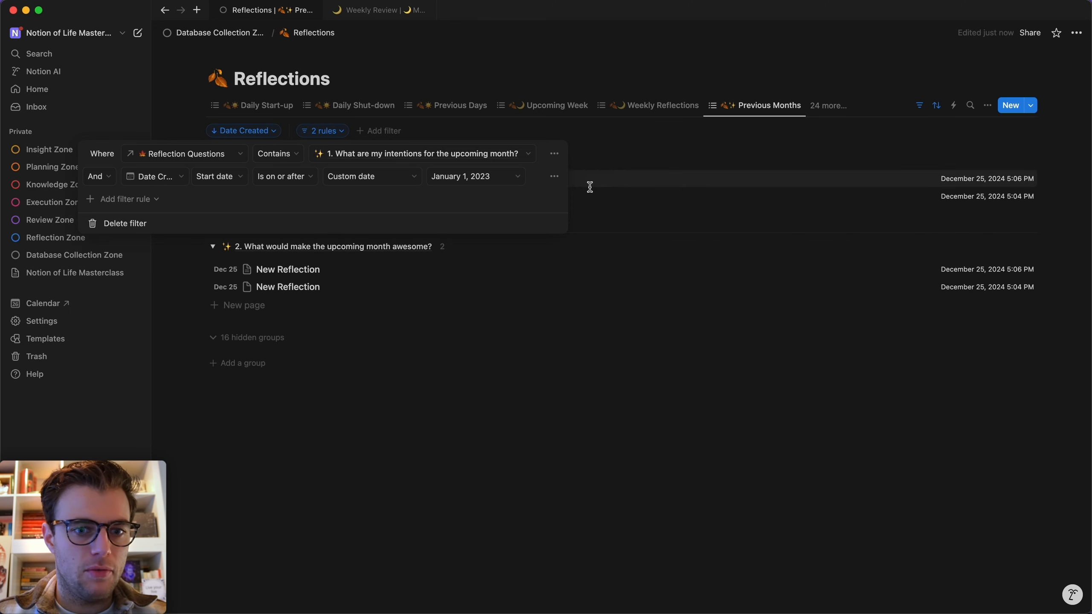
click(439, 463)
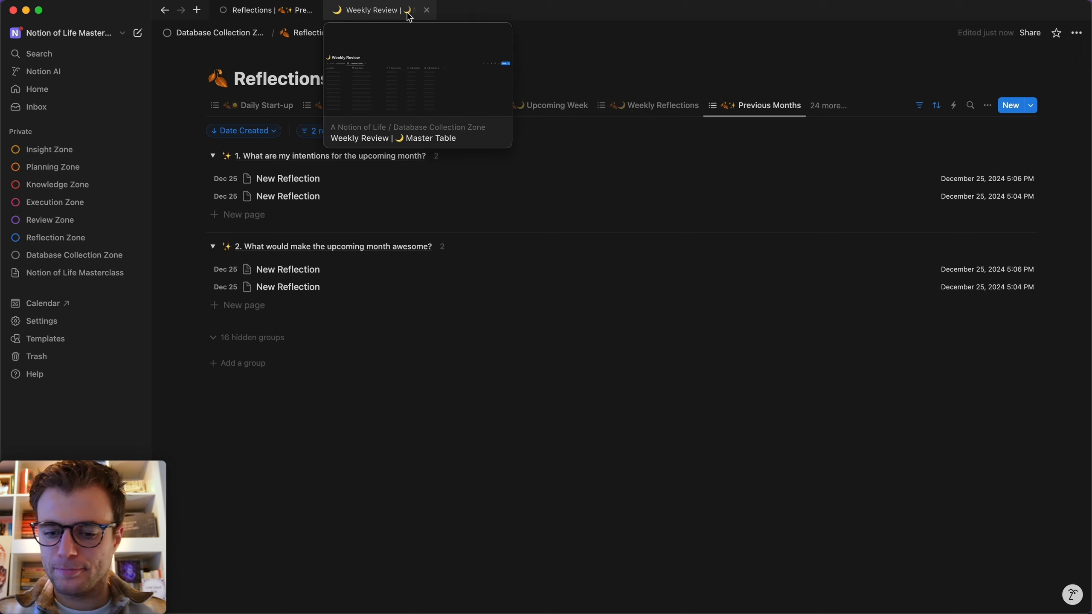
key(super+k)
Open the Quarterly Review Template for editing and give it the shooting-star icon.
click(426, 215)
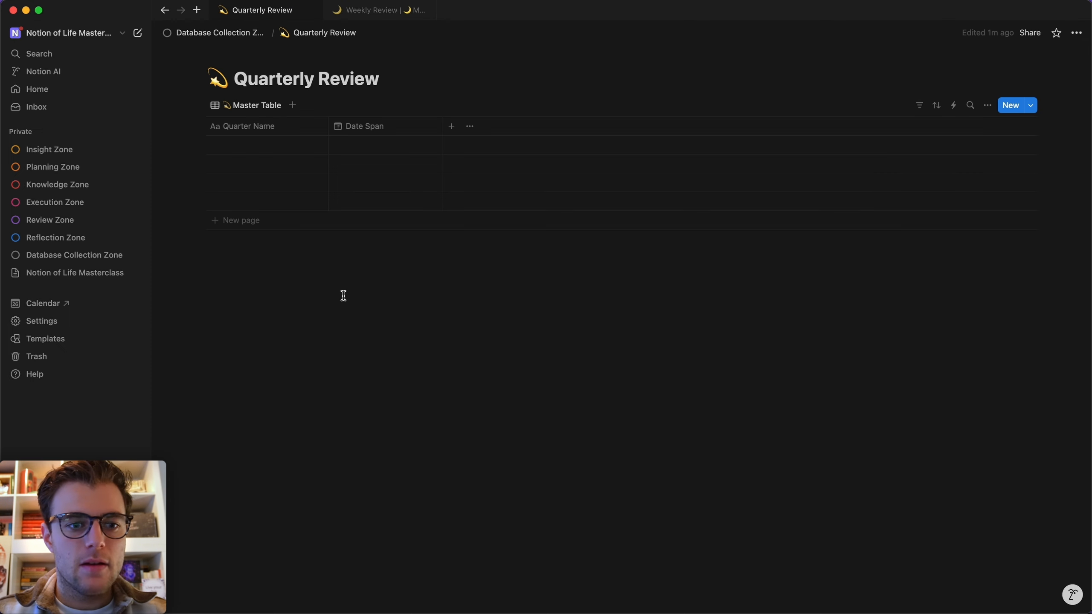
click(1031, 105)
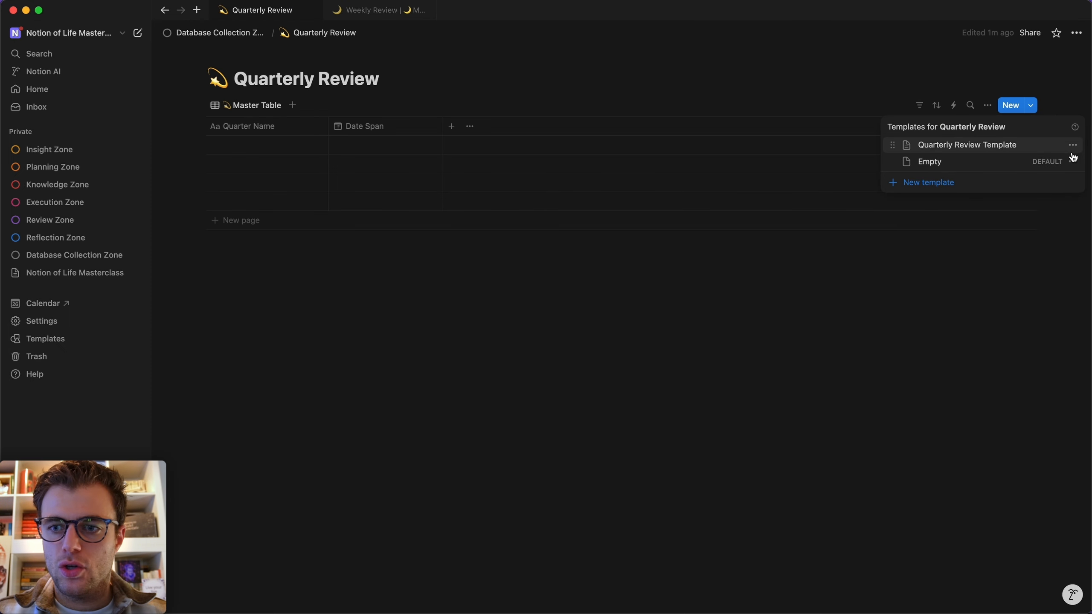
click(1073, 145)
click(1023, 146)
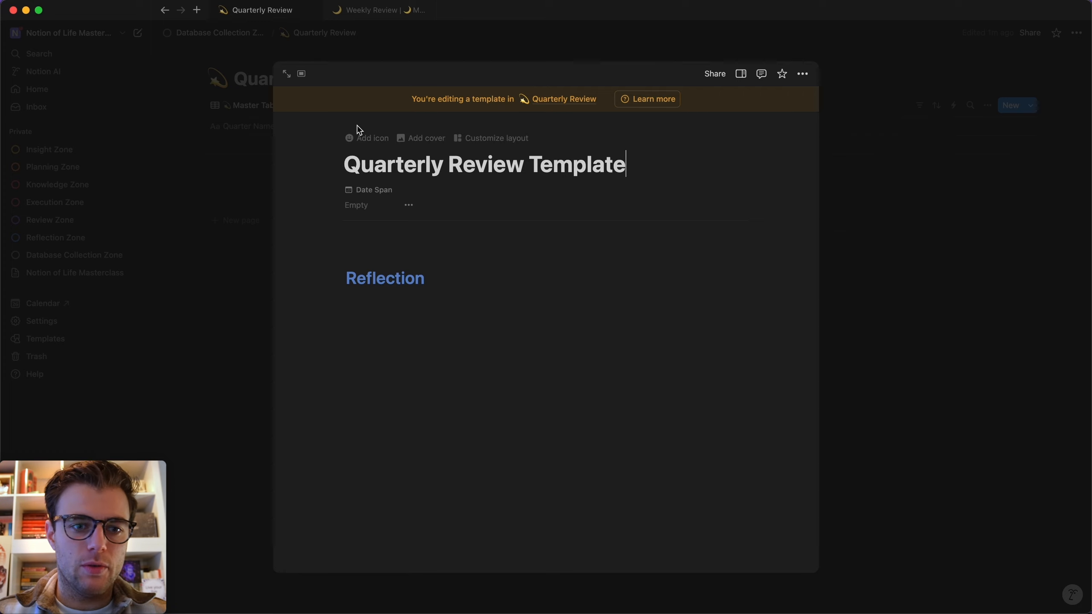
click(228, 124)
click(121, 259)
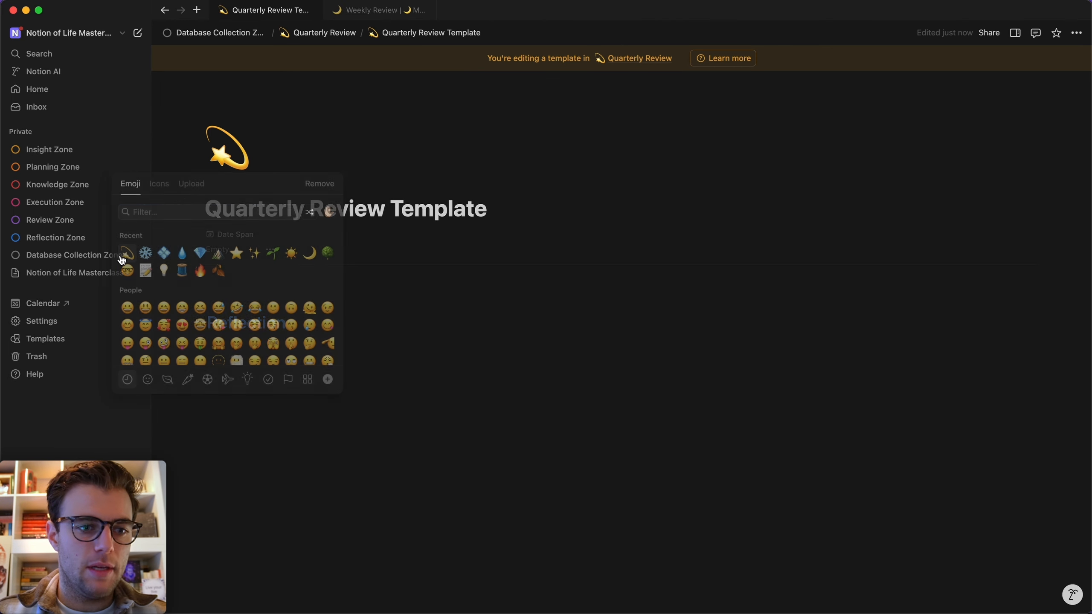
Insert a linked view of the Reflections database below the Reflection heading.
click(284, 358)
text(/linked)
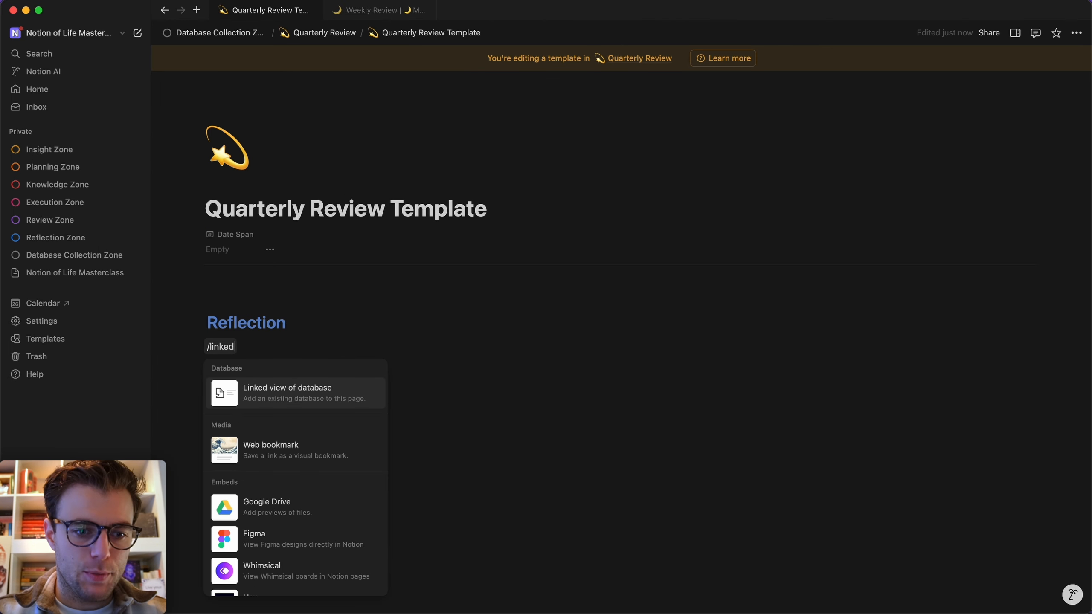
key(Return)
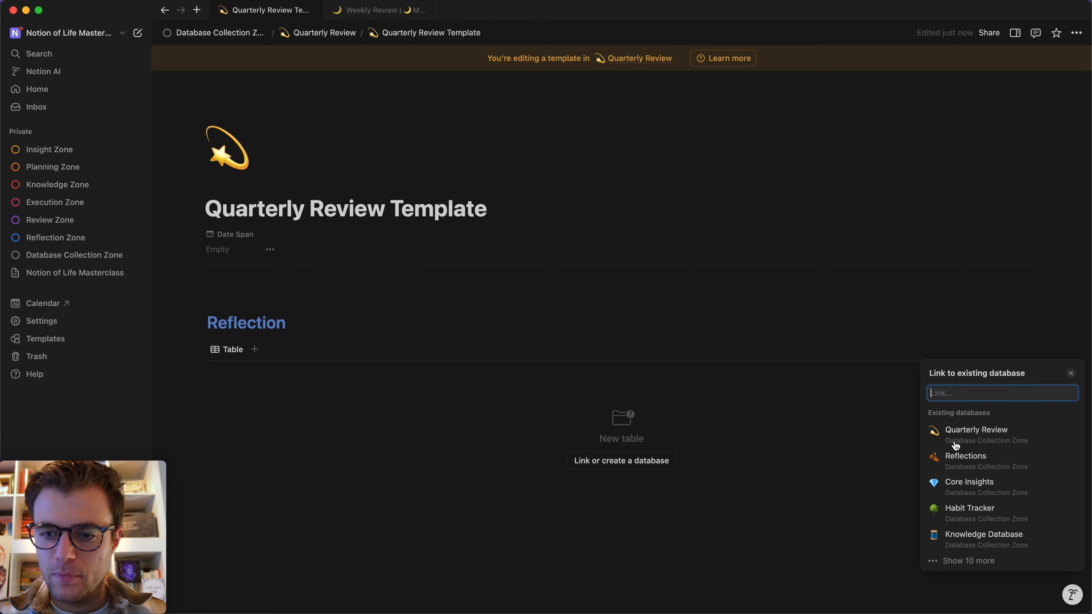
click(963, 462)
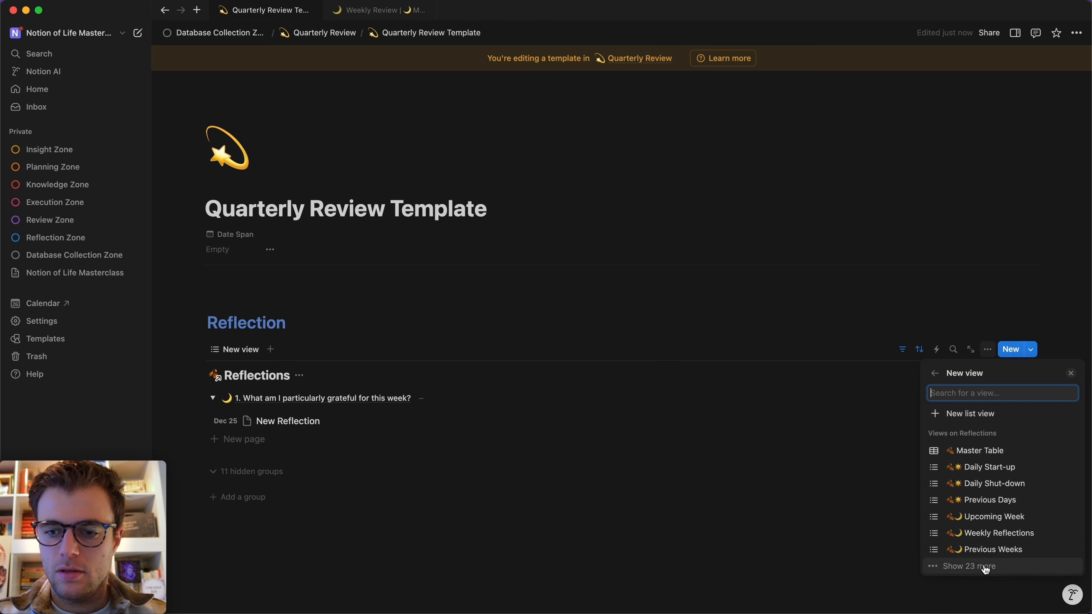
Use the Previous Months view for the linked Reflections list.
click(984, 567)
click(1045, 332)
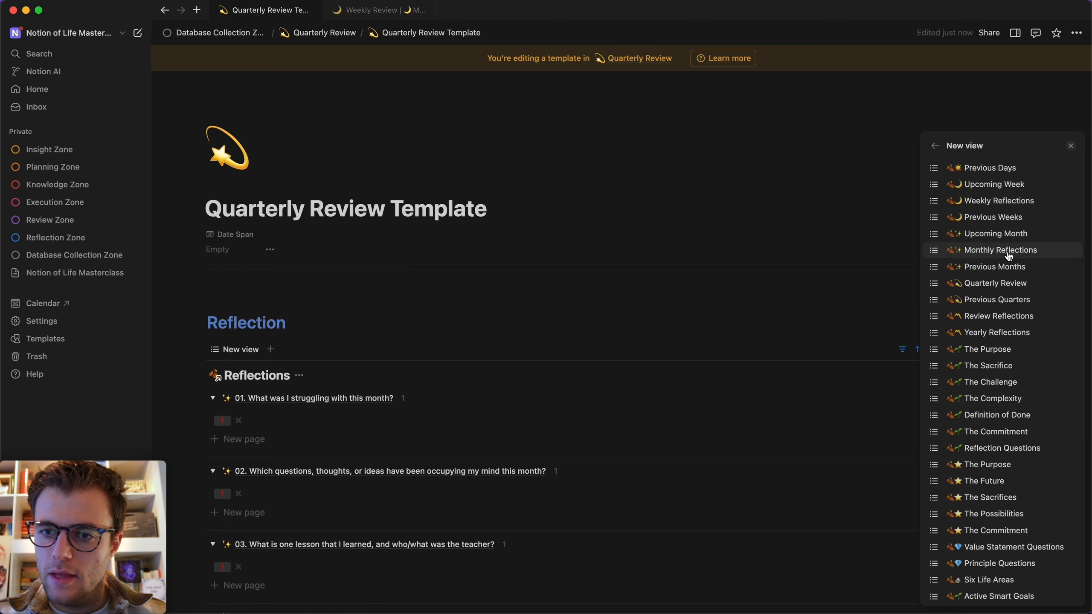
click(1007, 267)
click(600, 279)
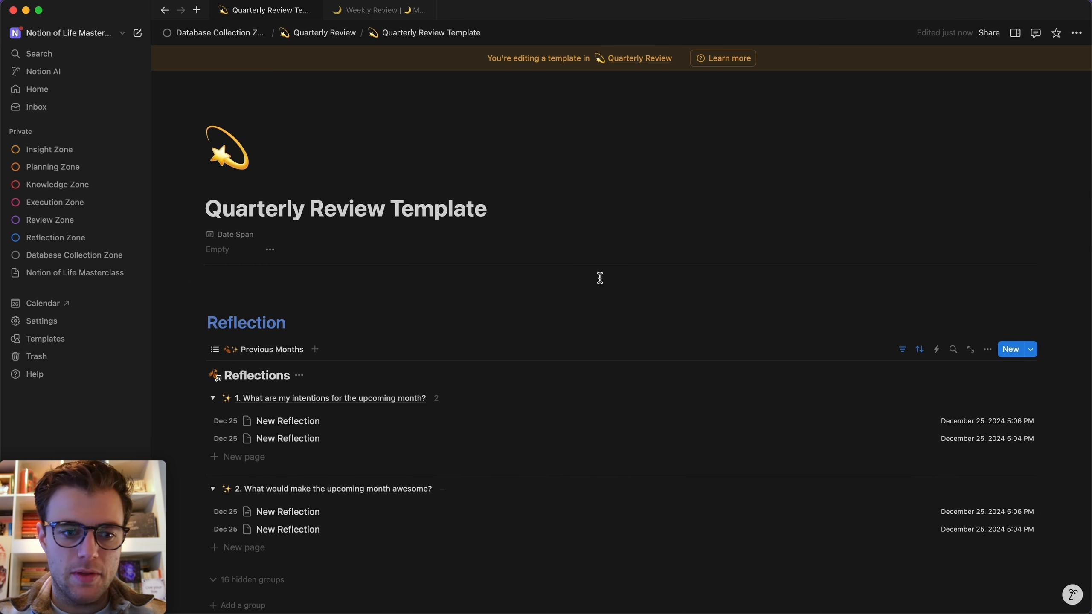
Hide the Reflections database title and remove the ✨ emoji from the view name.
scroll(505, 364, down, 4)
click(299, 219)
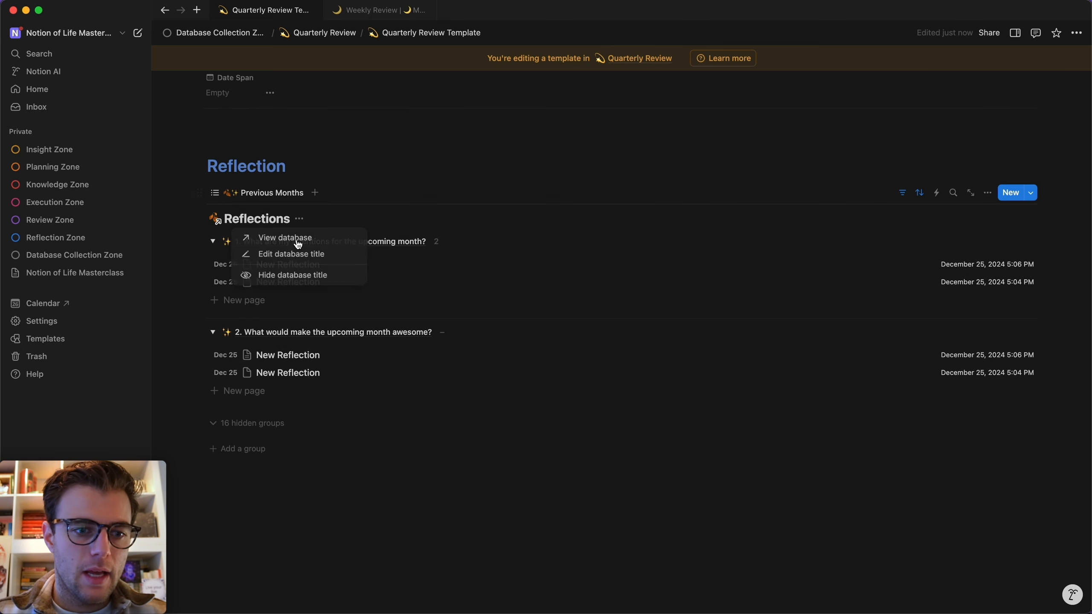
click(283, 275)
click(246, 220)
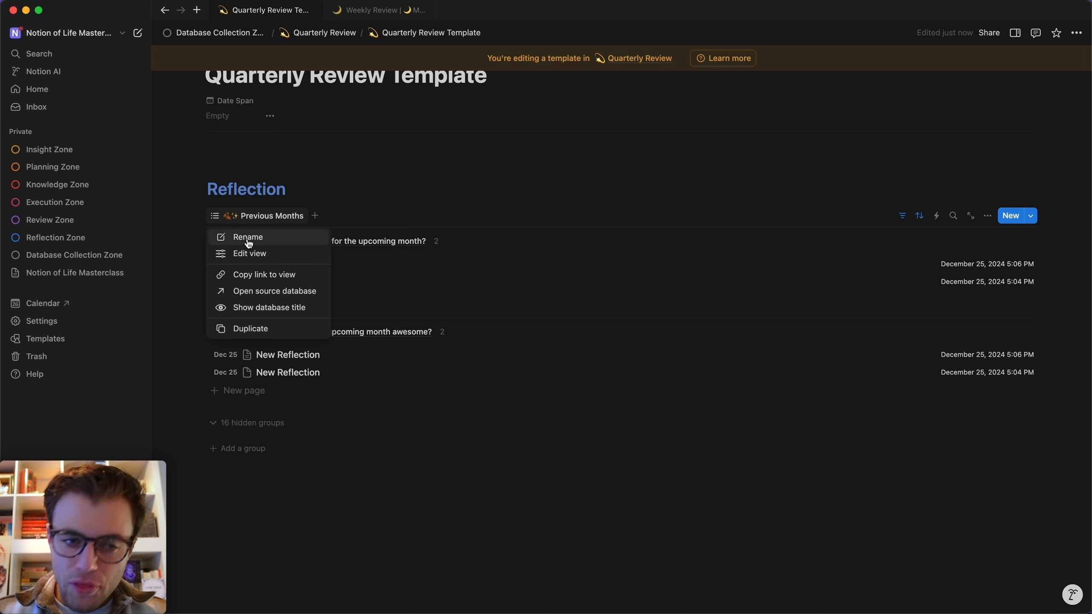
click(248, 238)
click(964, 257)
key(BackSpace)
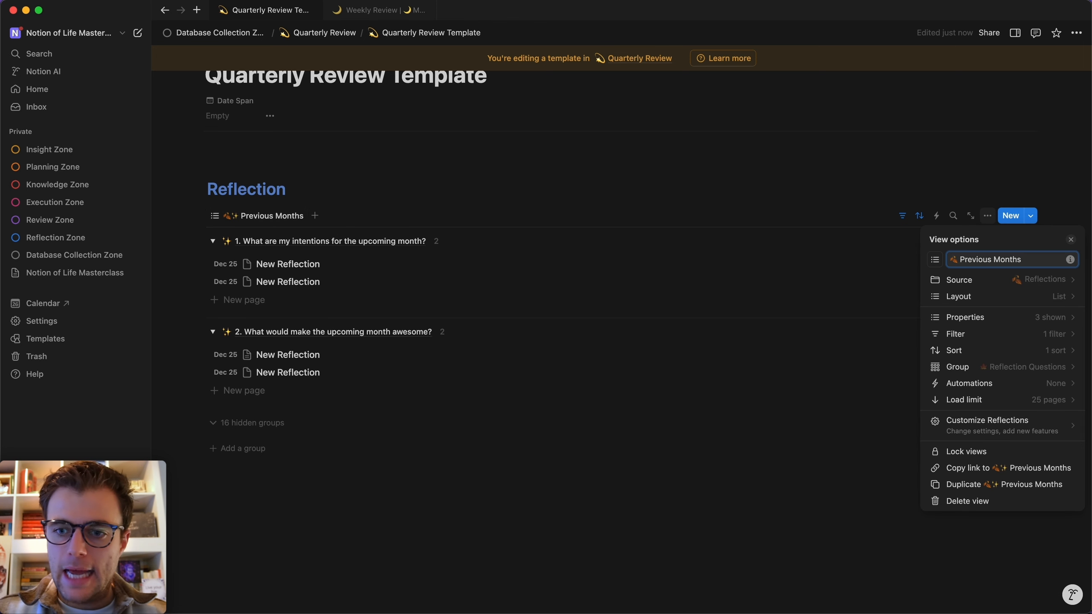
click(801, 164)
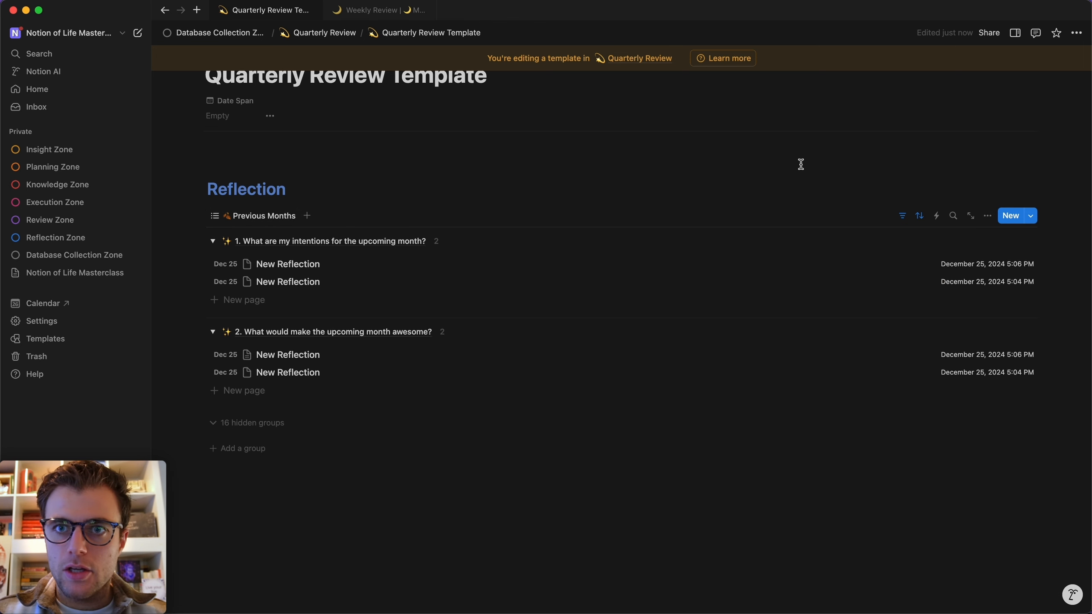
Change the Date Created filter start date from January 1, 2023 to July 1, 2024.
click(903, 216)
click(335, 223)
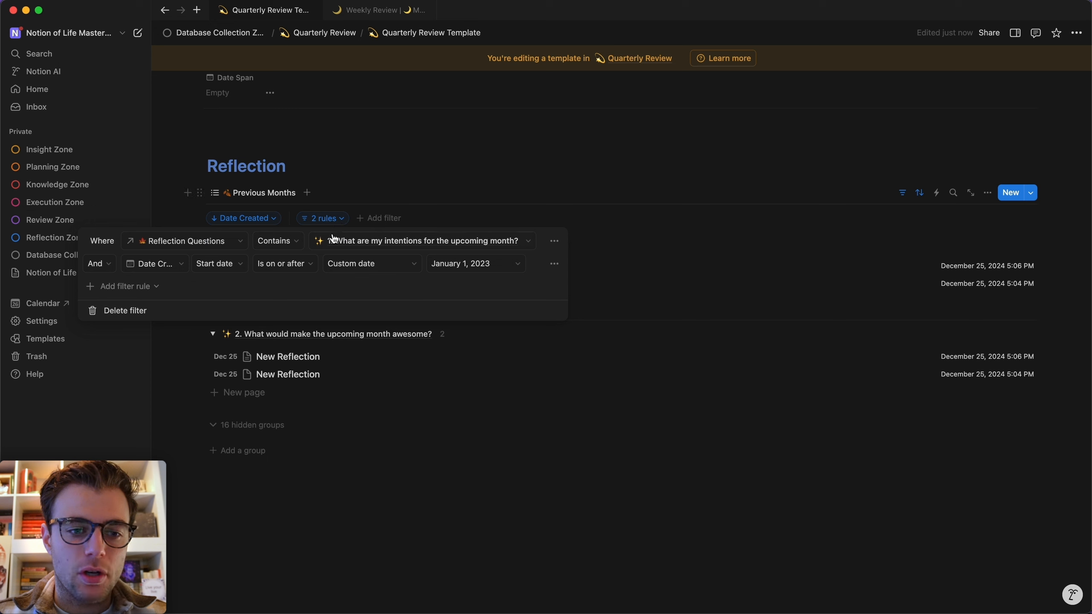
click(388, 269)
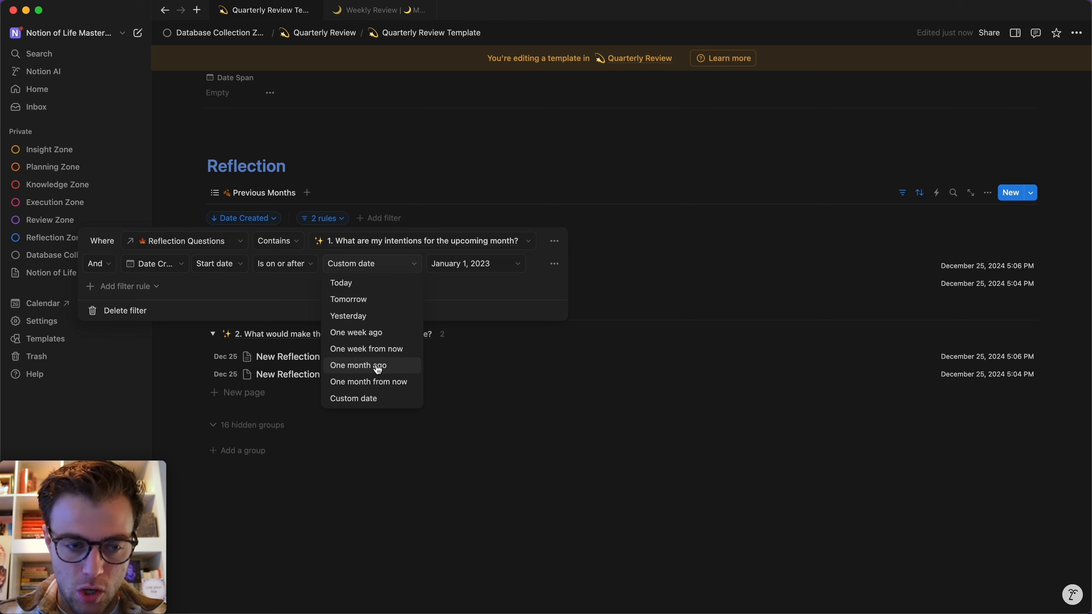
click(217, 277)
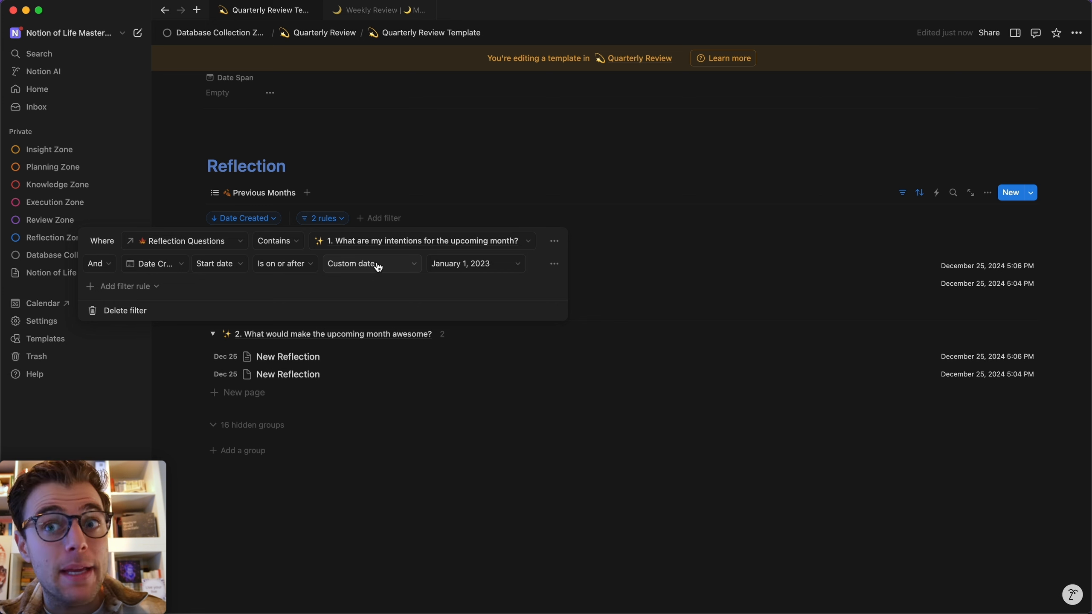
click(438, 264)
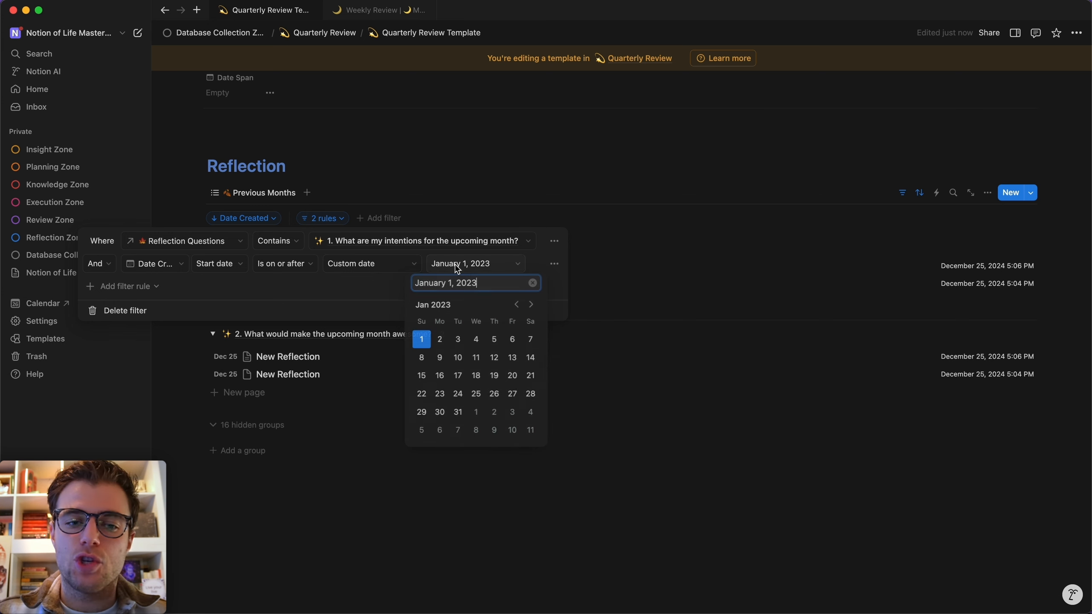
triple_click(475, 278)
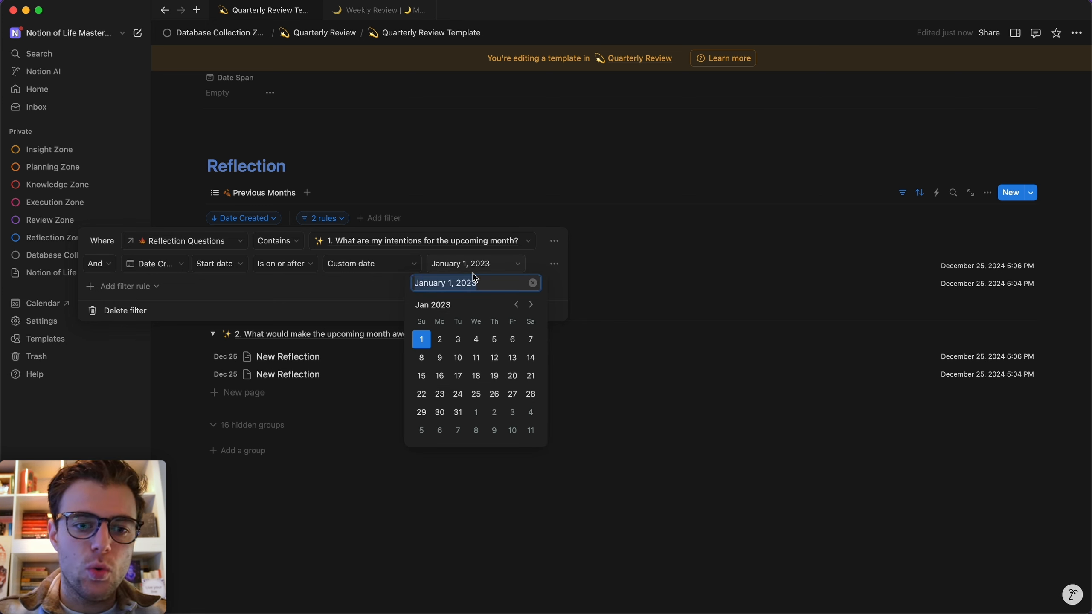
text(july 1 2024)
key(Return)
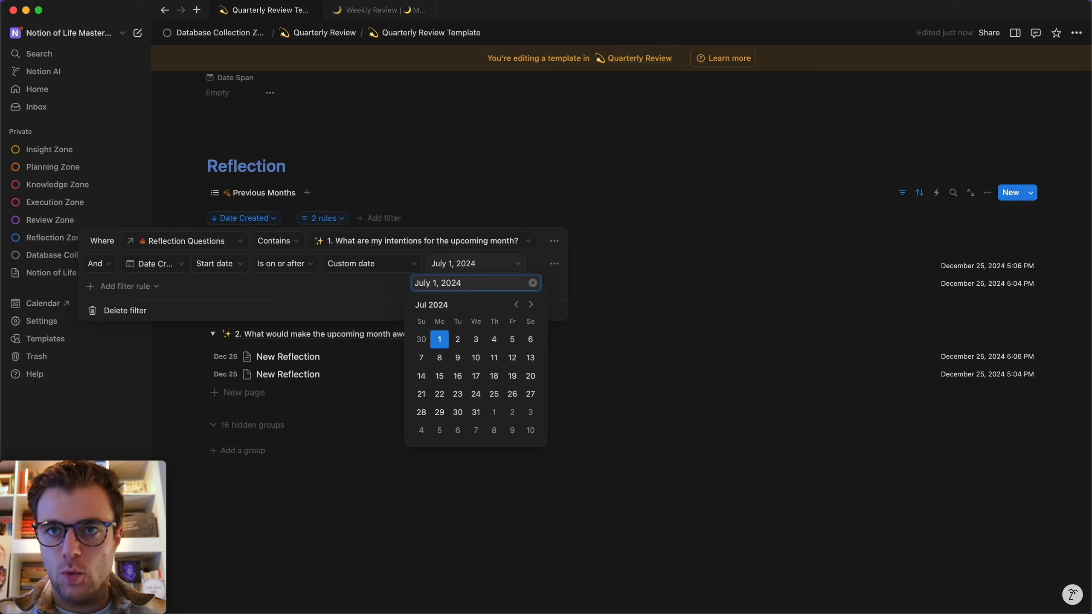
click(451, 174)
click(451, 174)
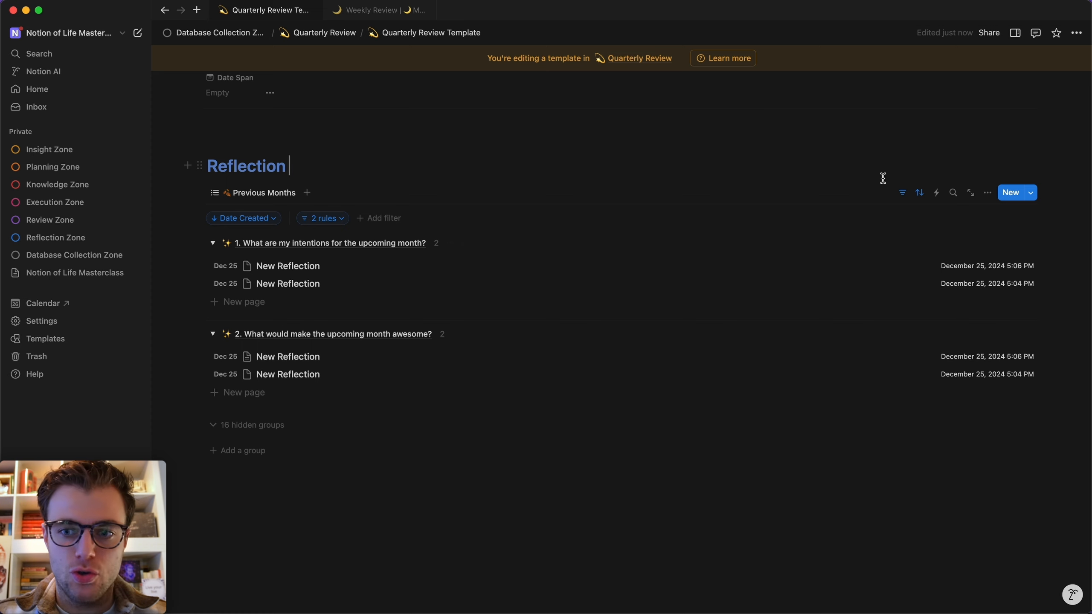
Hide the filter row on the linked Reflections list, leaving just its grouped entries.
click(902, 195)
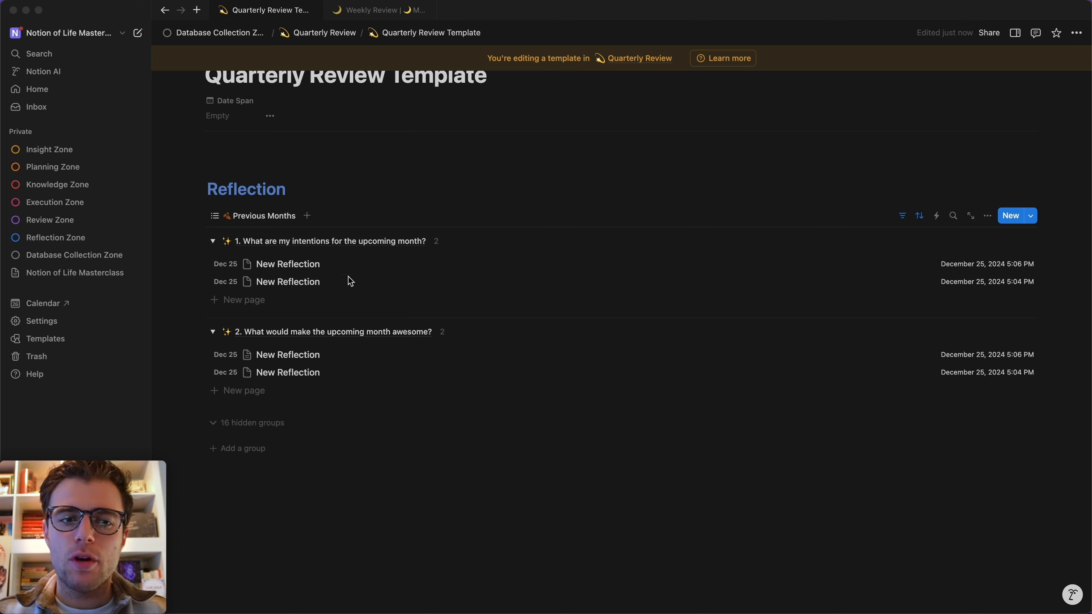
click(444, 183)
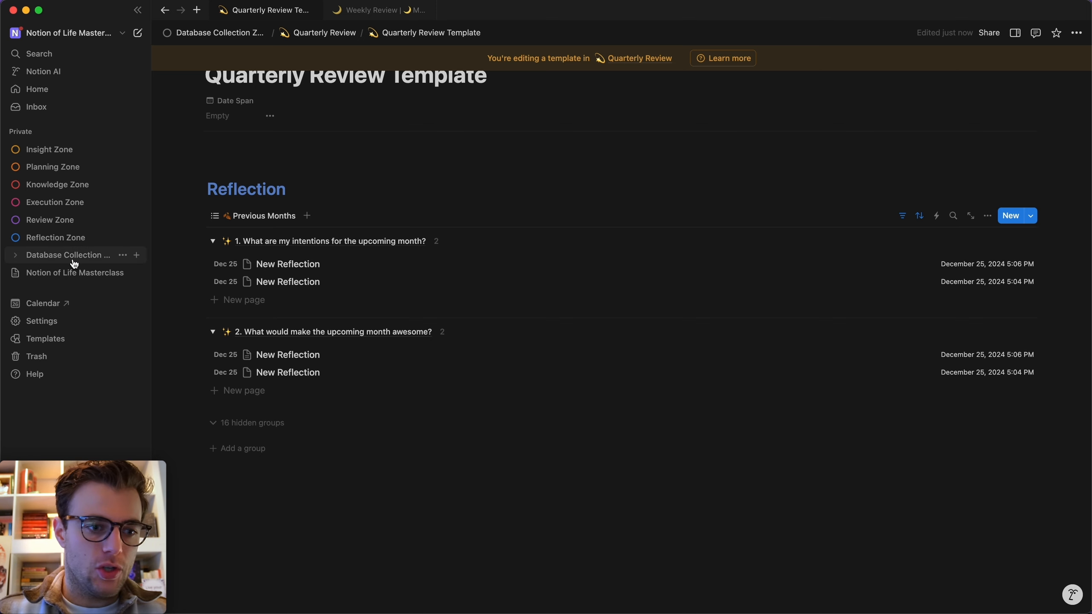
Duplicate the Daily Ratings chart view in the Daily Review database.
click(129, 257)
scroll(239, 326, down, 5)
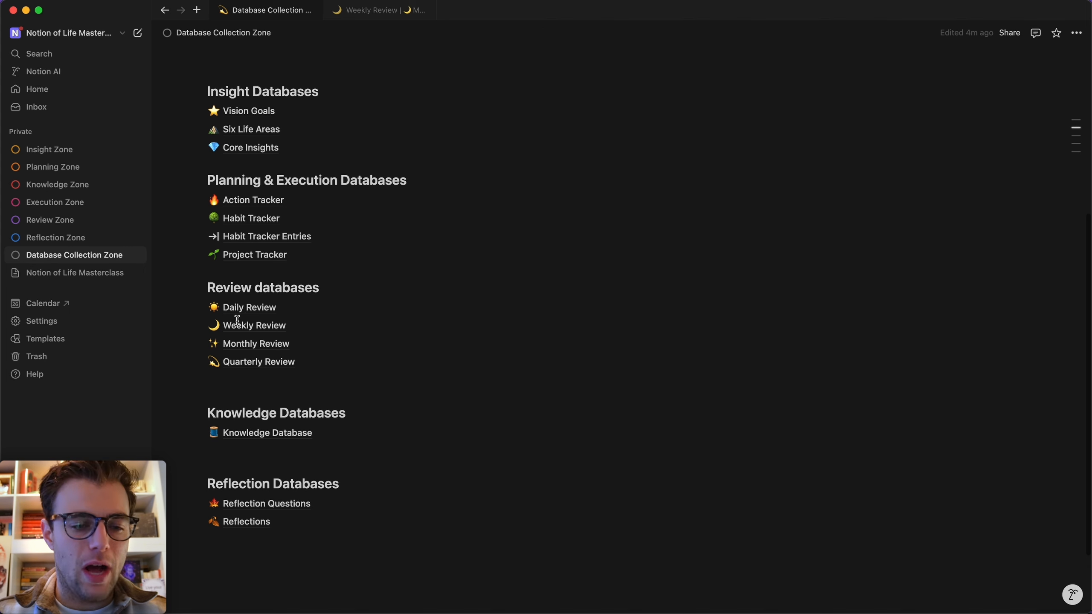
click(259, 306)
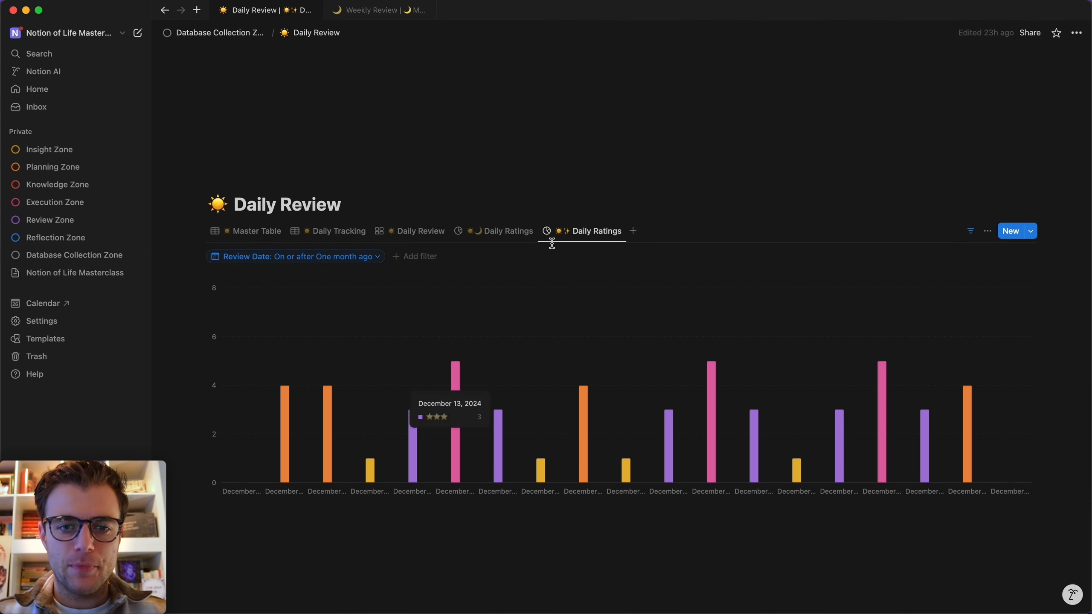
click(596, 234)
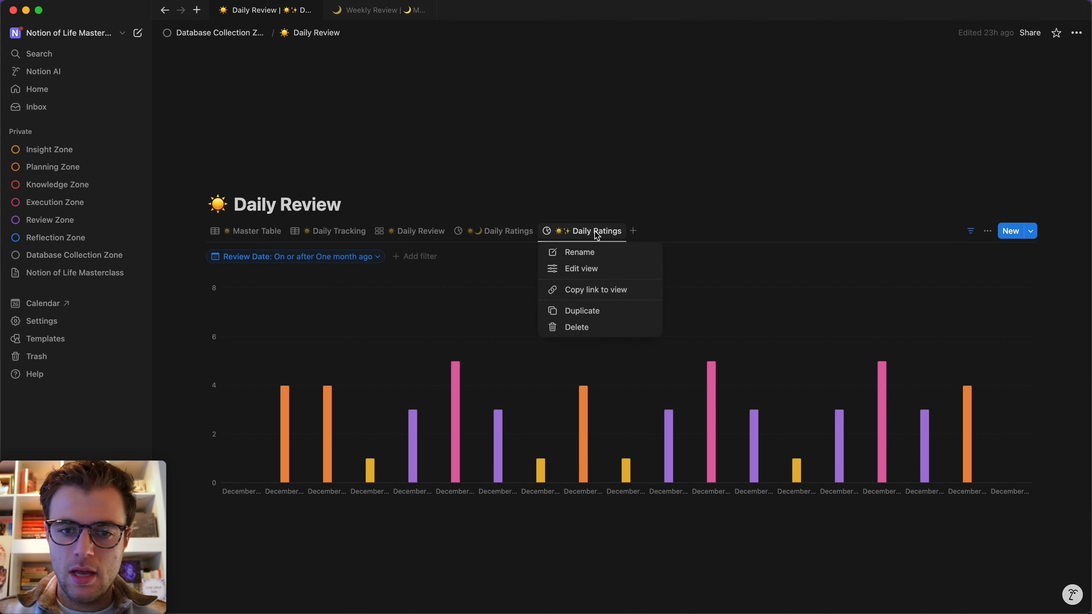
click(612, 318)
Prefix the new view's name with a dizzy star emoji and drop the '(1)' suffix.
click(917, 276)
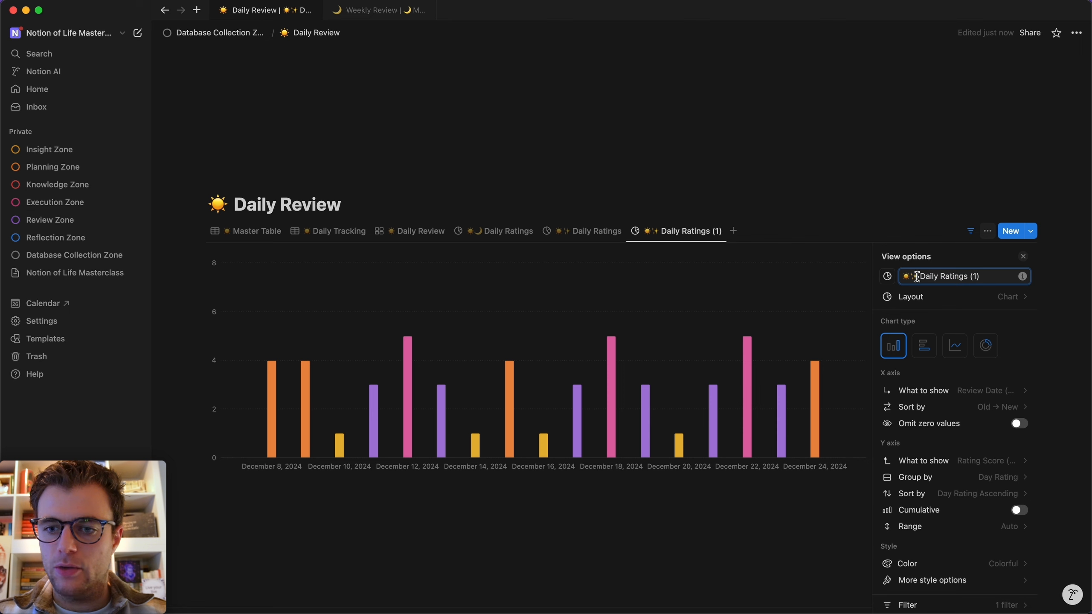
key(ctrl+super+space)
text(moon)
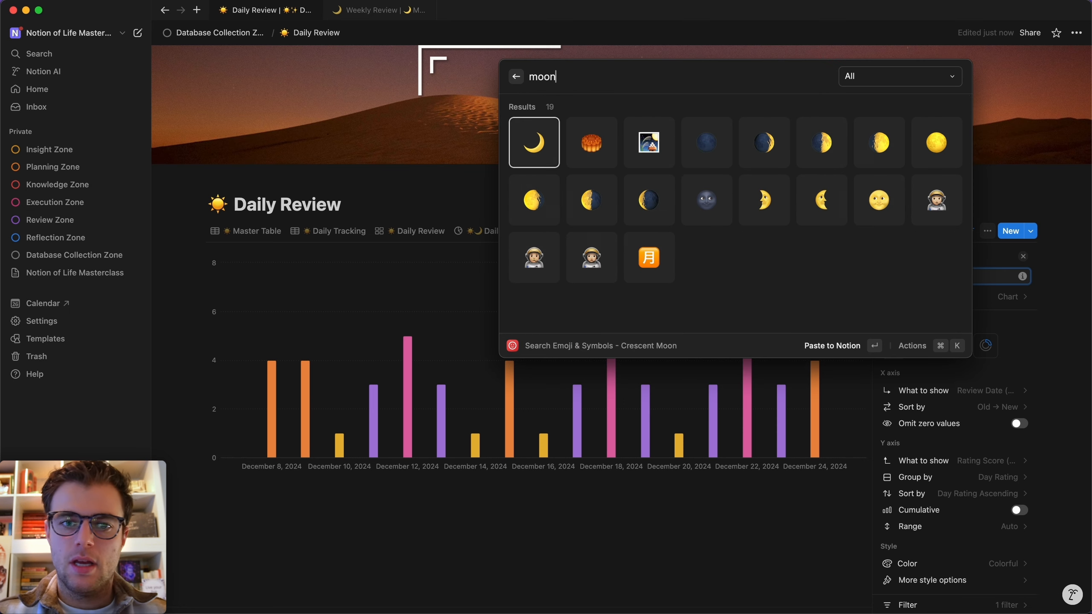
key(BackSpace)
key(BackSpace)
key(BackSpace)
key(BackSpace)
key(BackSpace)
text(star)
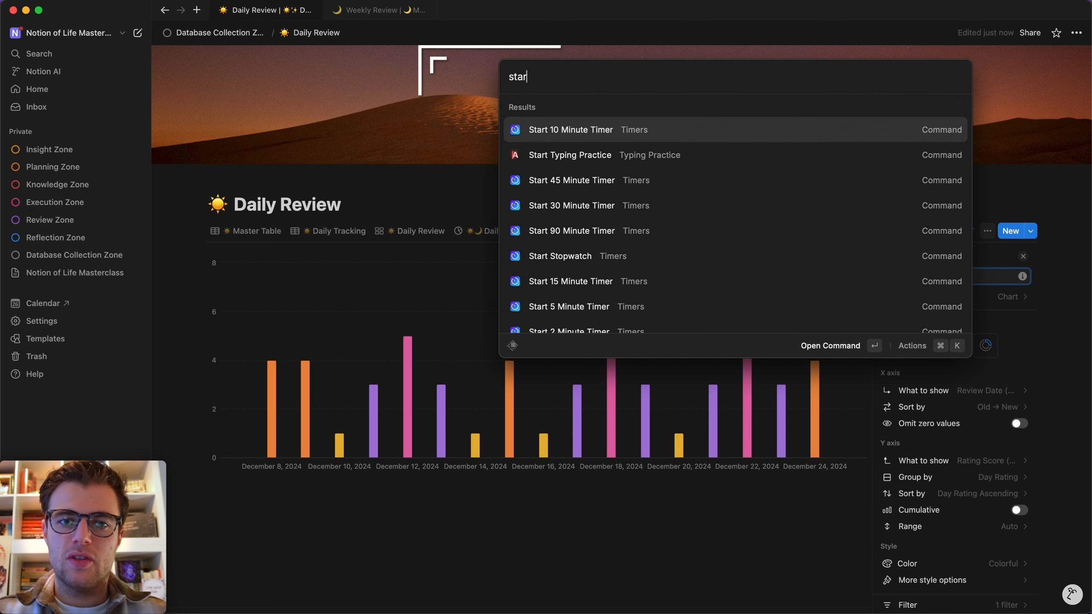
key(BackSpace)
key(BackSpace)
key(ctrl+super+space)
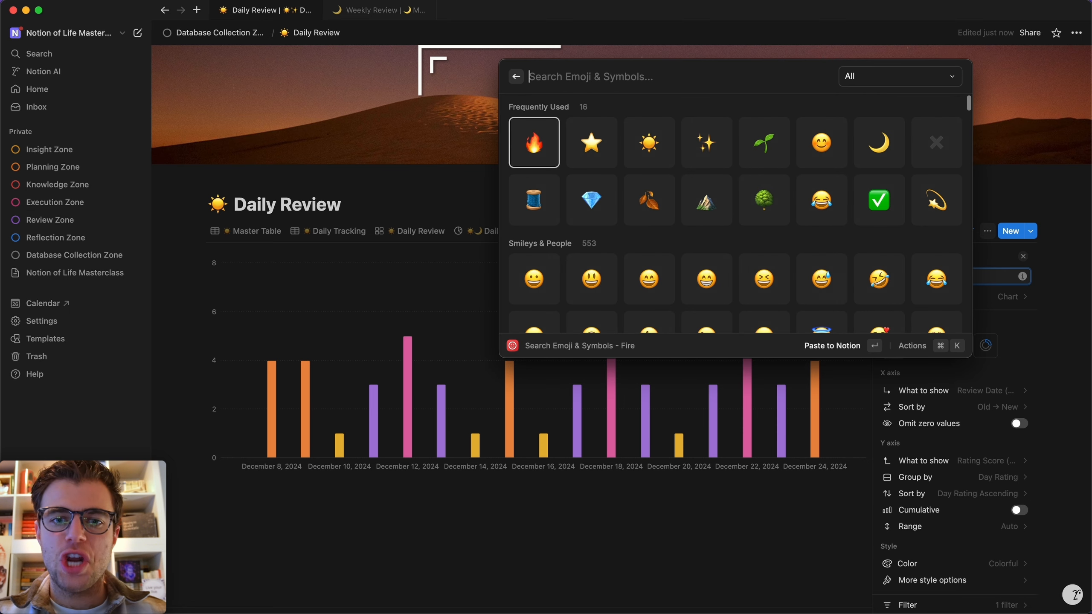
click(926, 198)
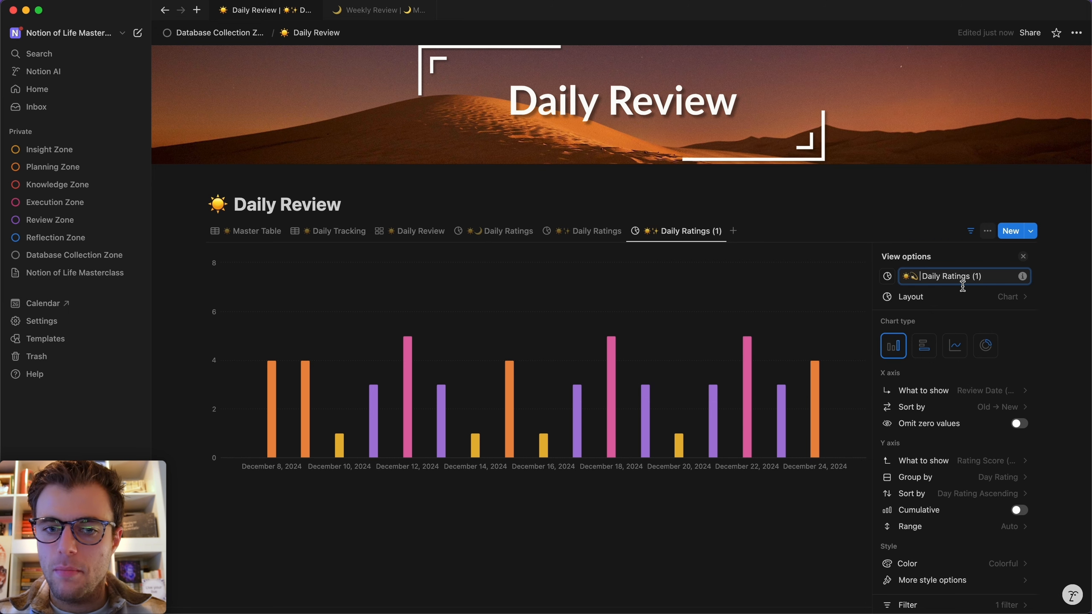
drag(987, 278, 927, 275)
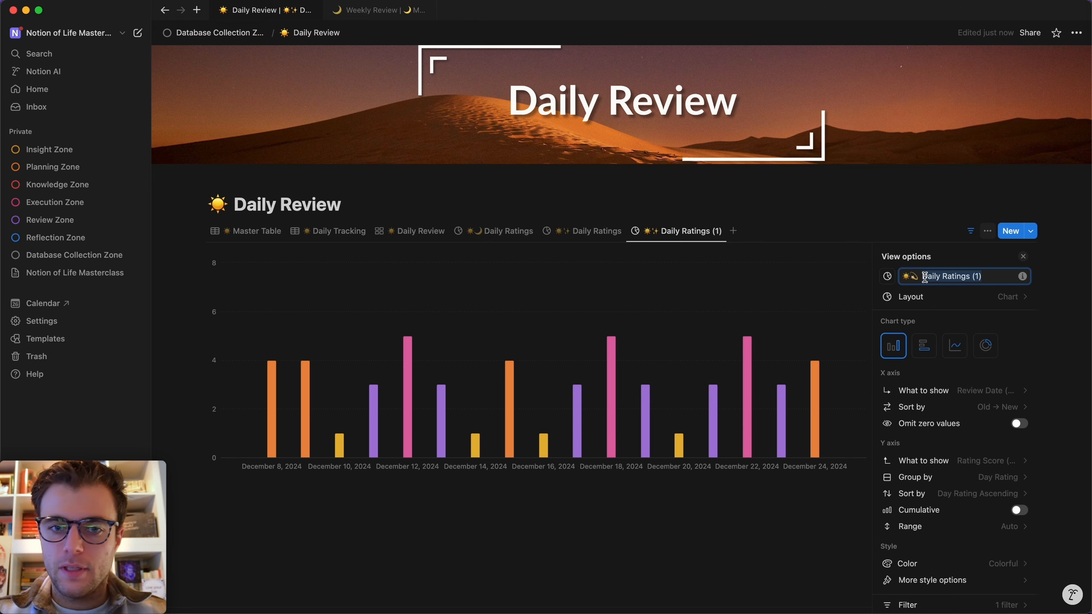
click(981, 276)
key(BackSpace)
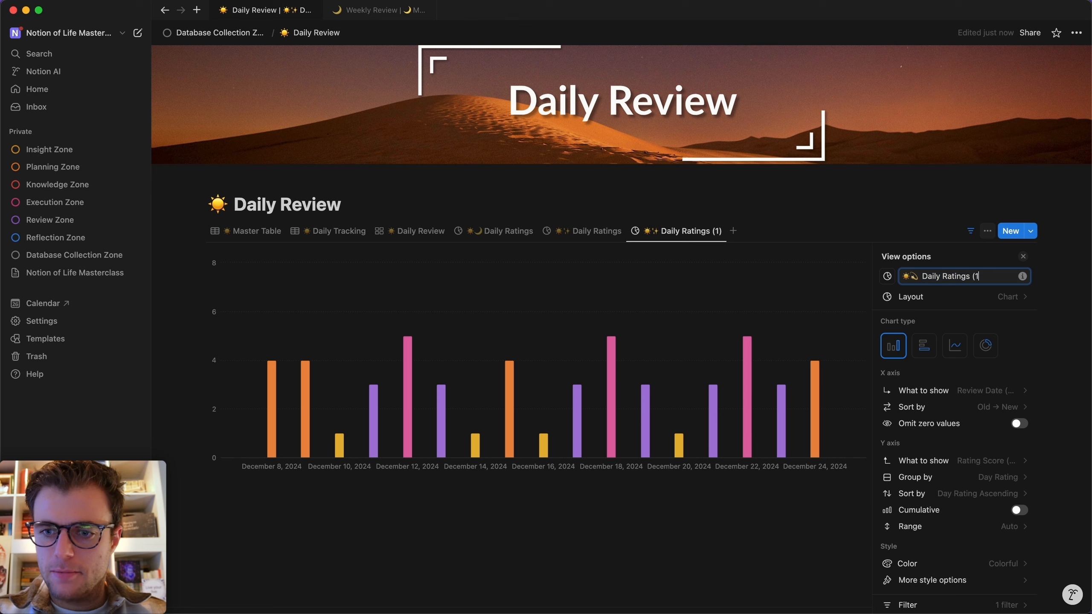
key(Escape)
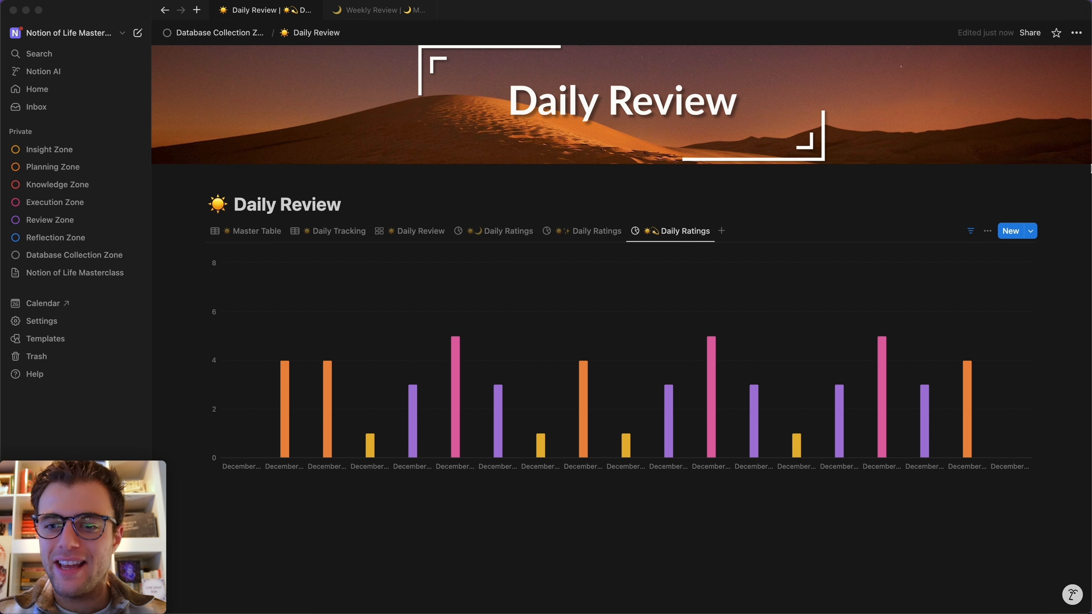
Switch the Daily Ratings chart to a line chart with grouping set to None.
click(987, 231)
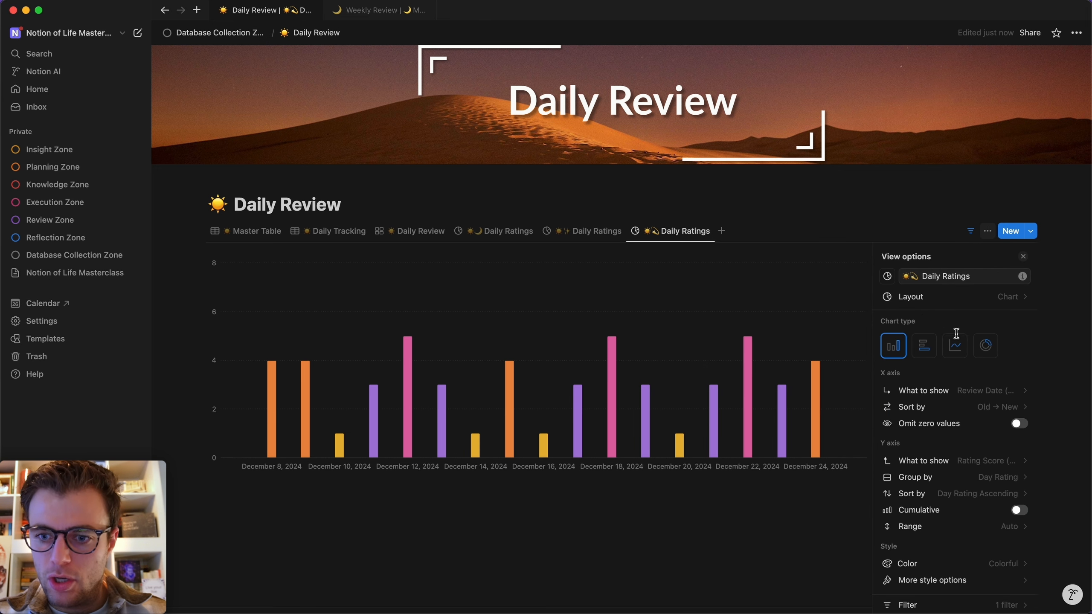
click(960, 349)
scroll(961, 351, down, 3)
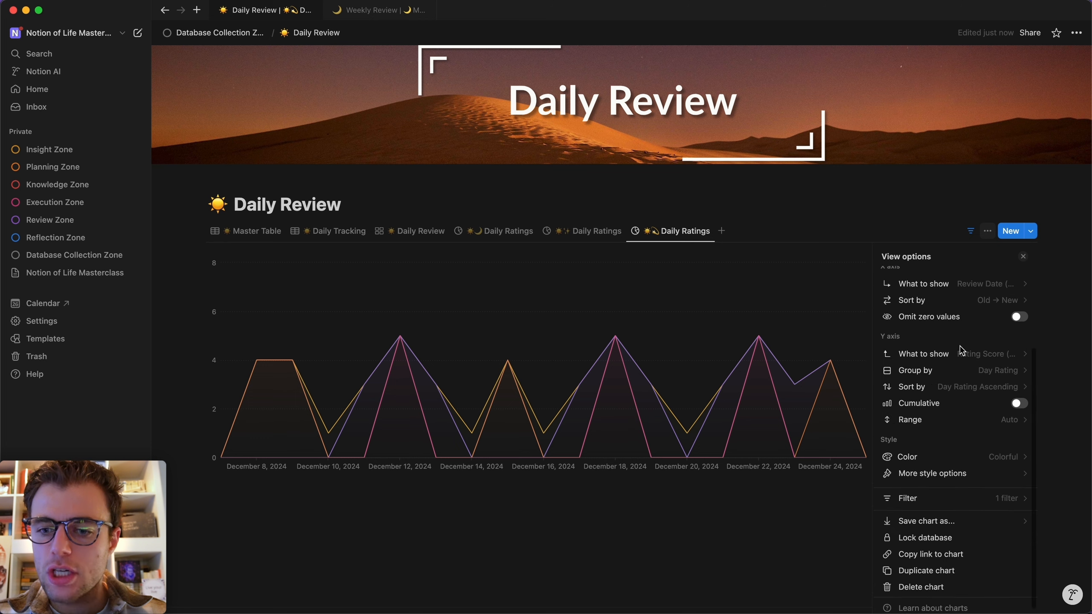
click(1002, 370)
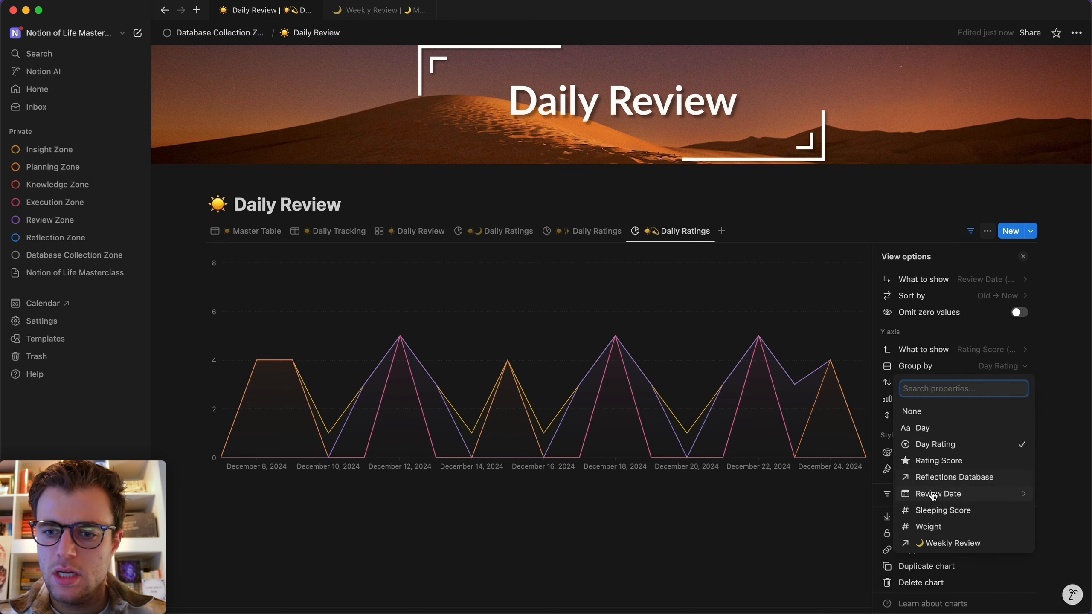
click(952, 411)
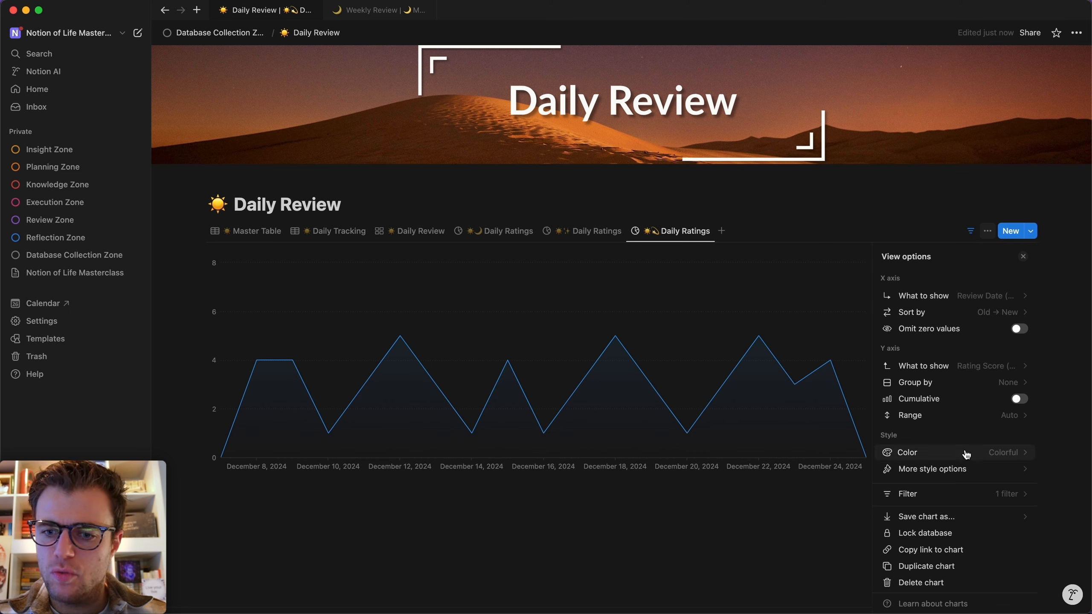
Turn on Smooth line and Data labels for the chart.
click(980, 469)
click(1018, 338)
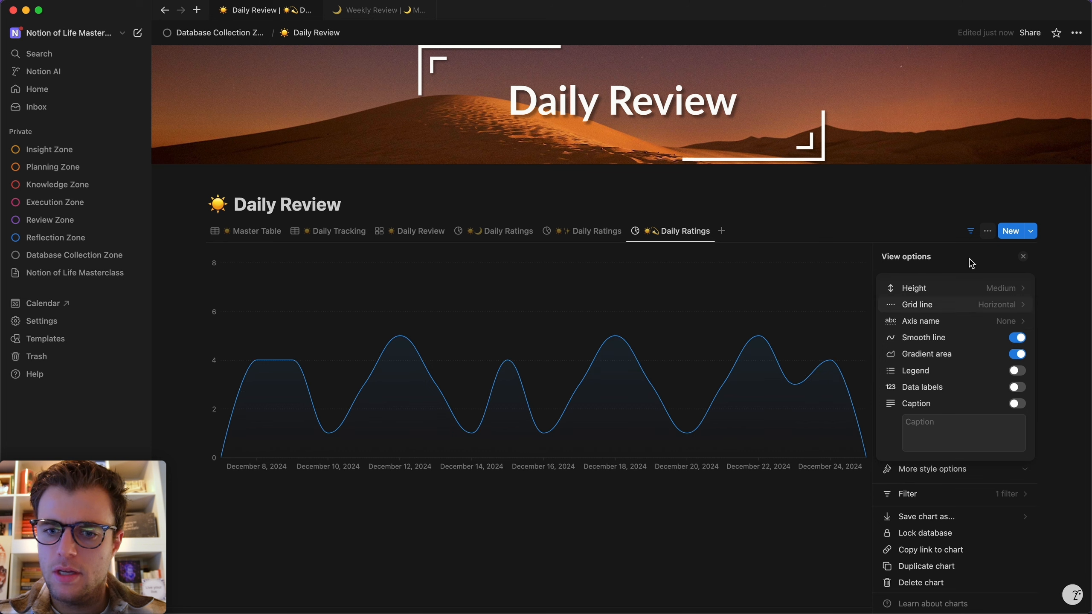
click(939, 211)
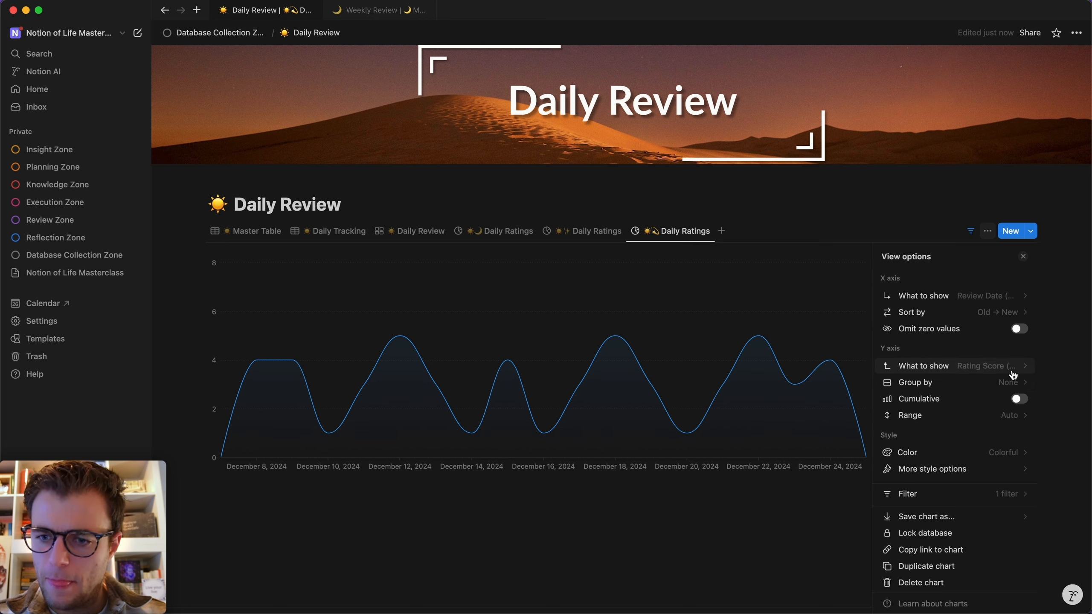
click(984, 469)
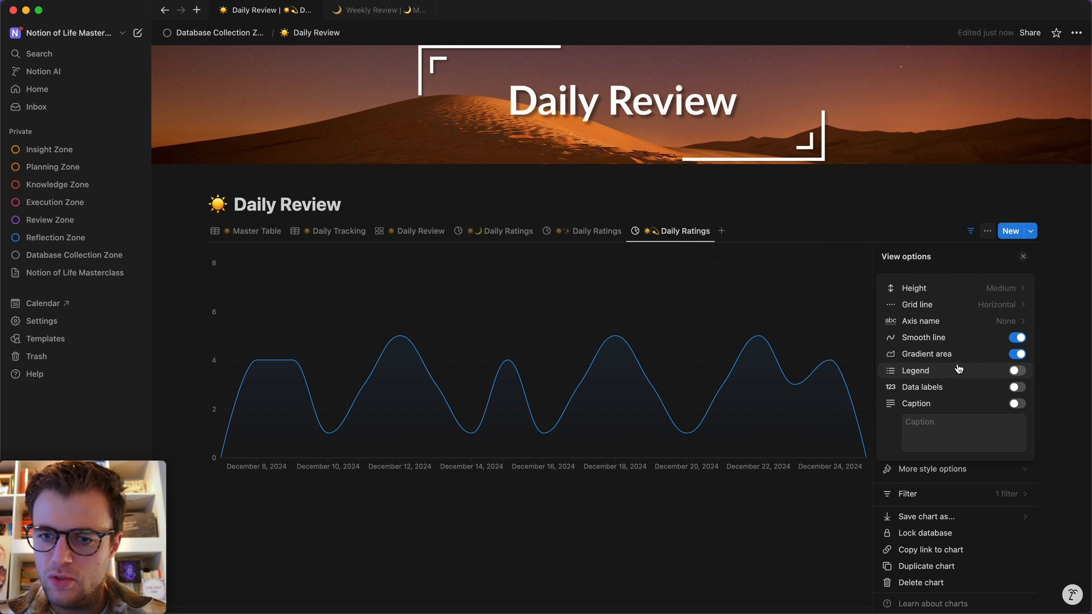
click(1017, 388)
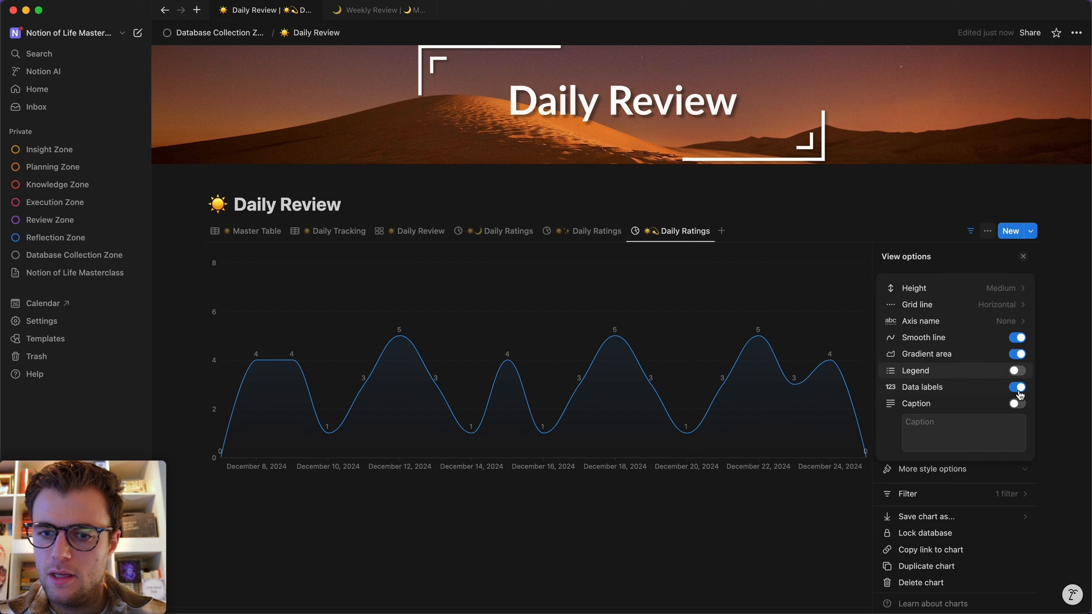
click(933, 201)
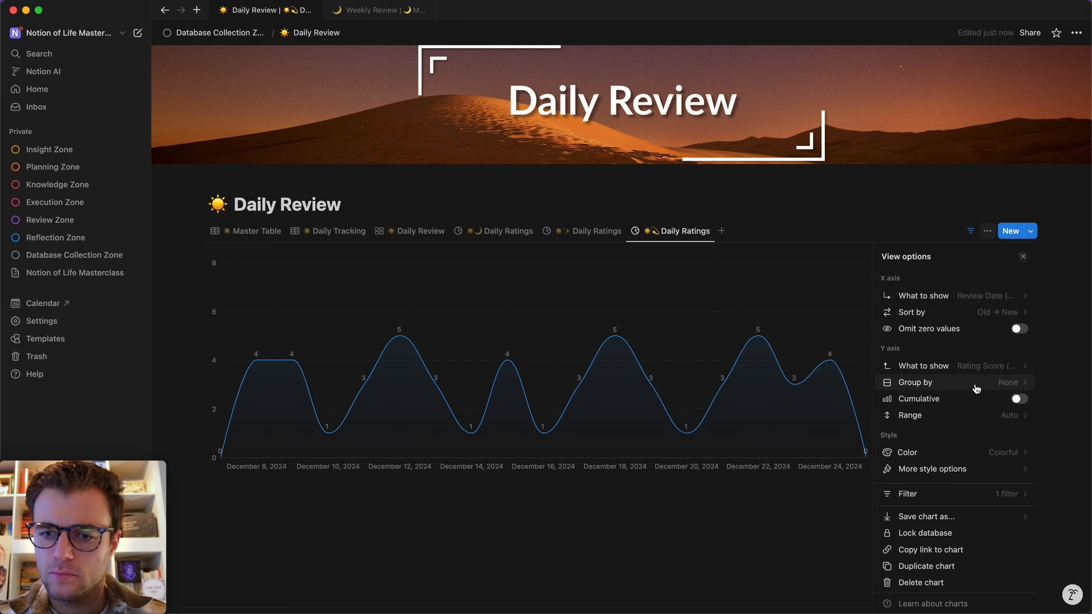
Set the X axis to Review Date by Week and the Y axis to Rating Score Average.
click(955, 366)
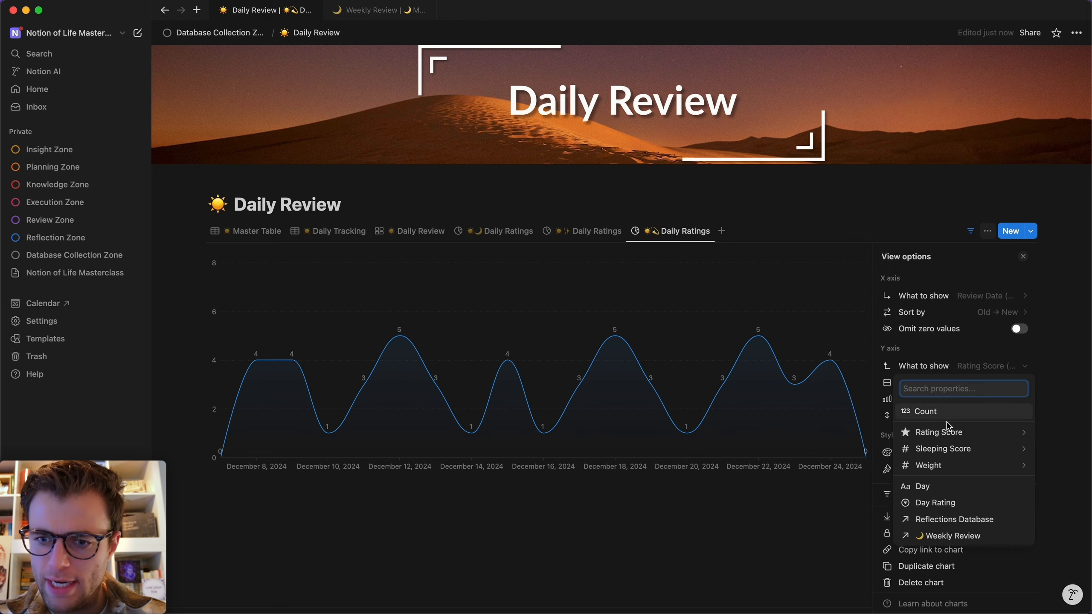
mouse_move(945, 432)
click(816, 409)
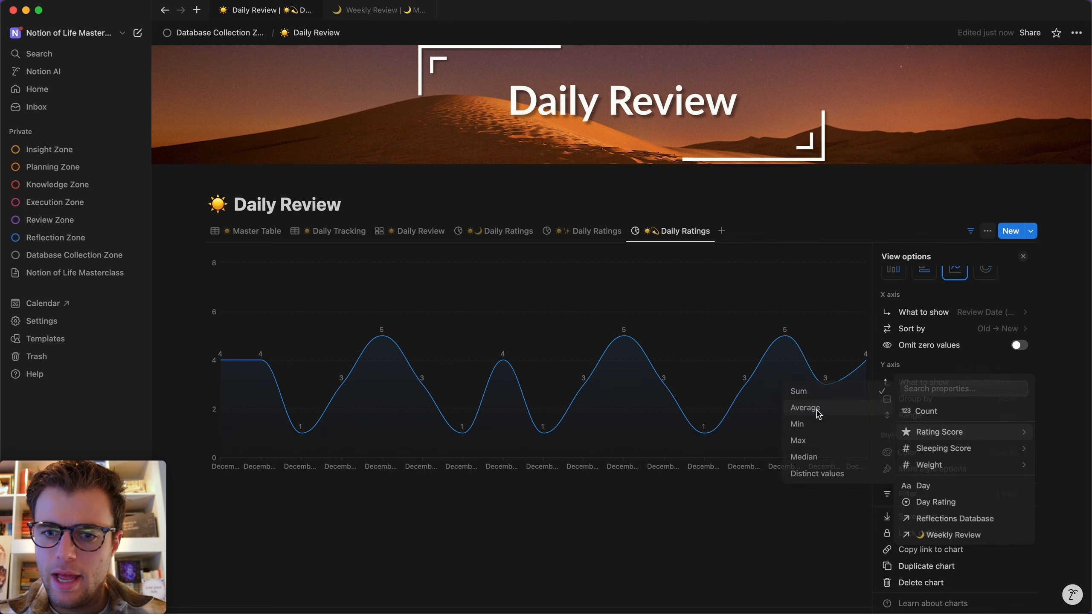
scroll(946, 399, up, 3)
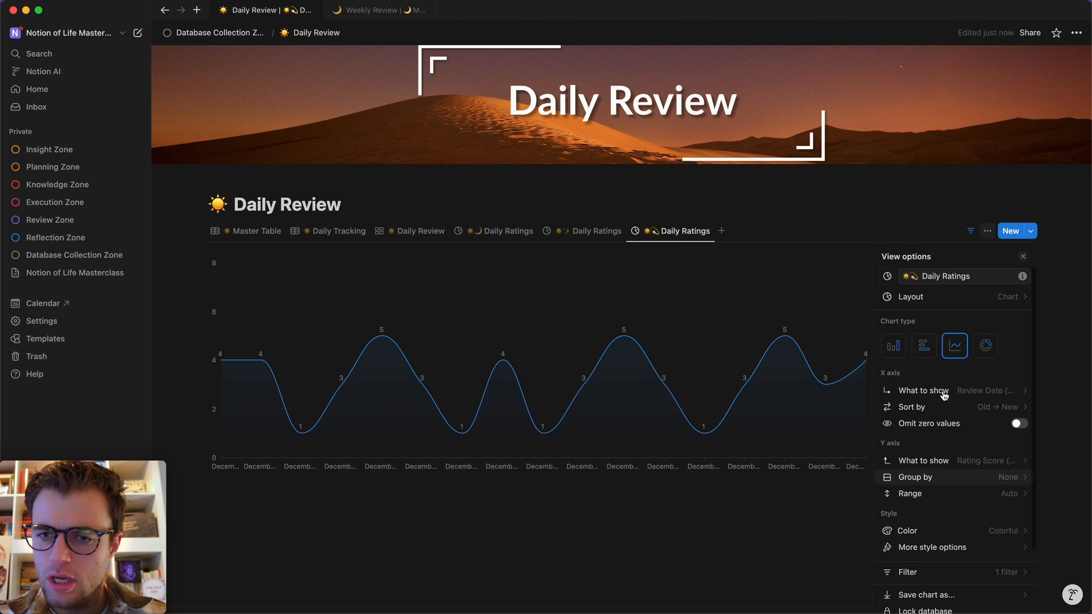
click(988, 391)
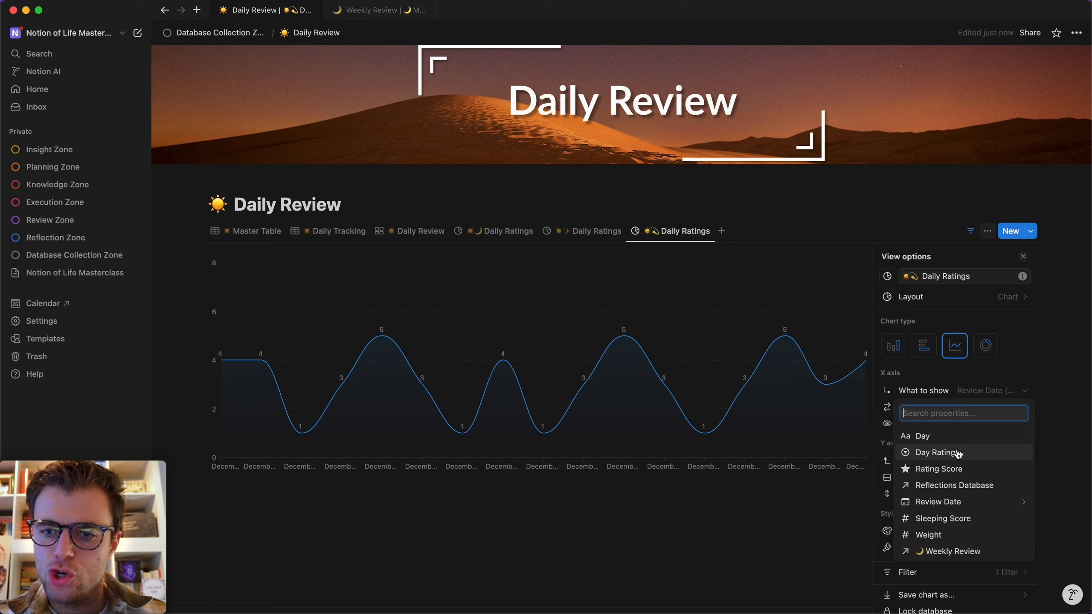
mouse_move(935, 504)
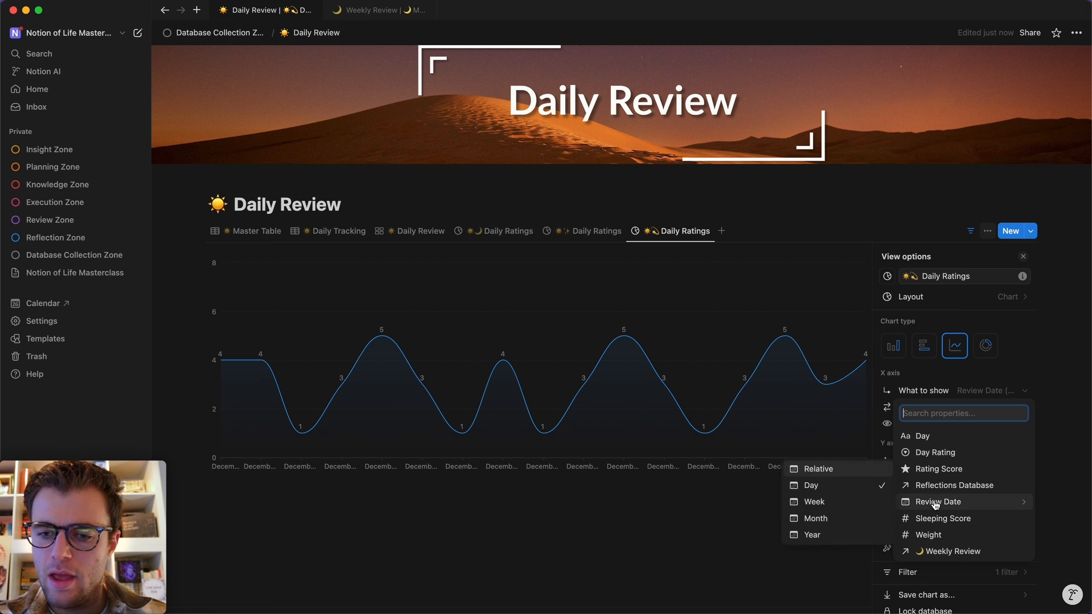
click(832, 506)
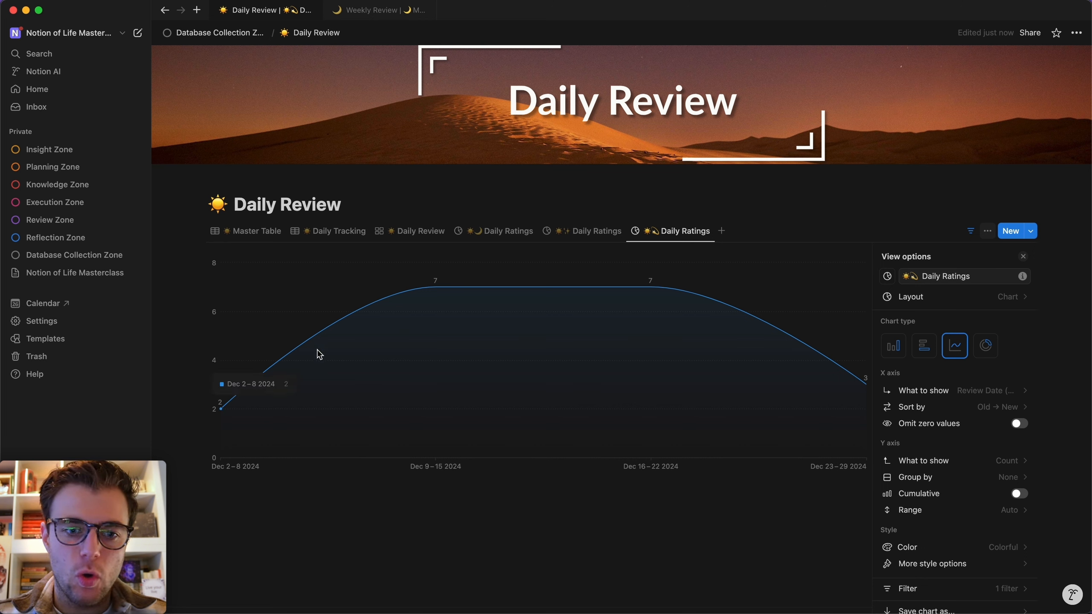
scroll(975, 395, down, 2)
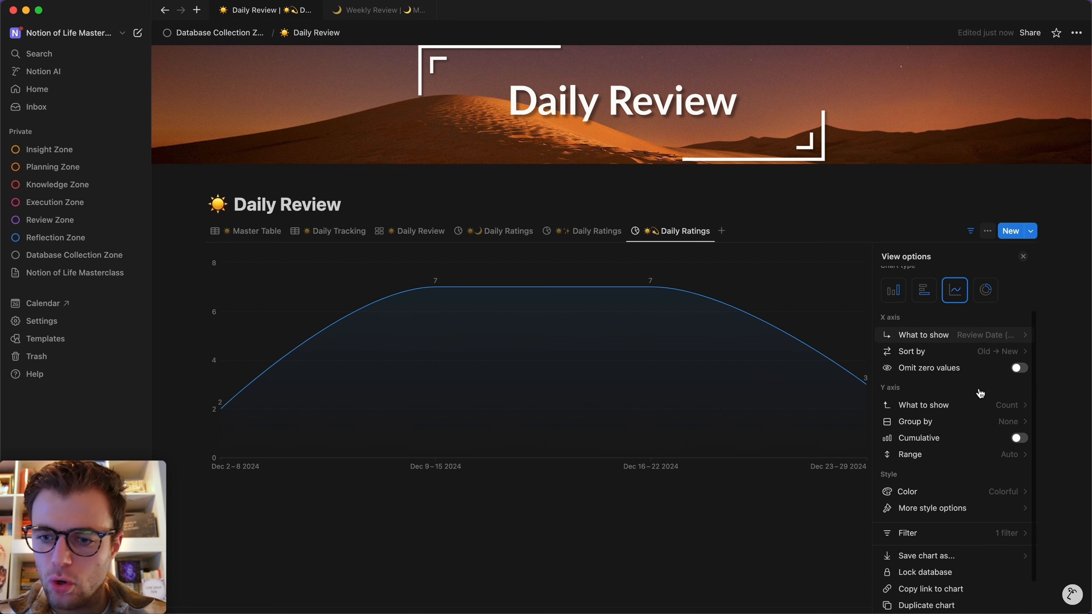
click(935, 404)
mouse_move(950, 468)
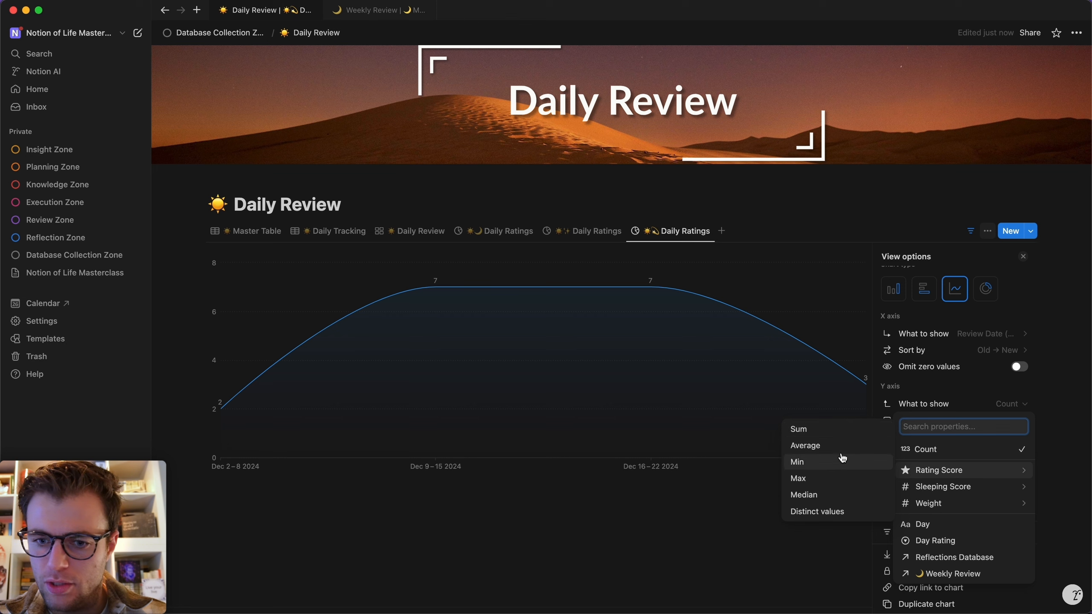
click(812, 446)
click(463, 485)
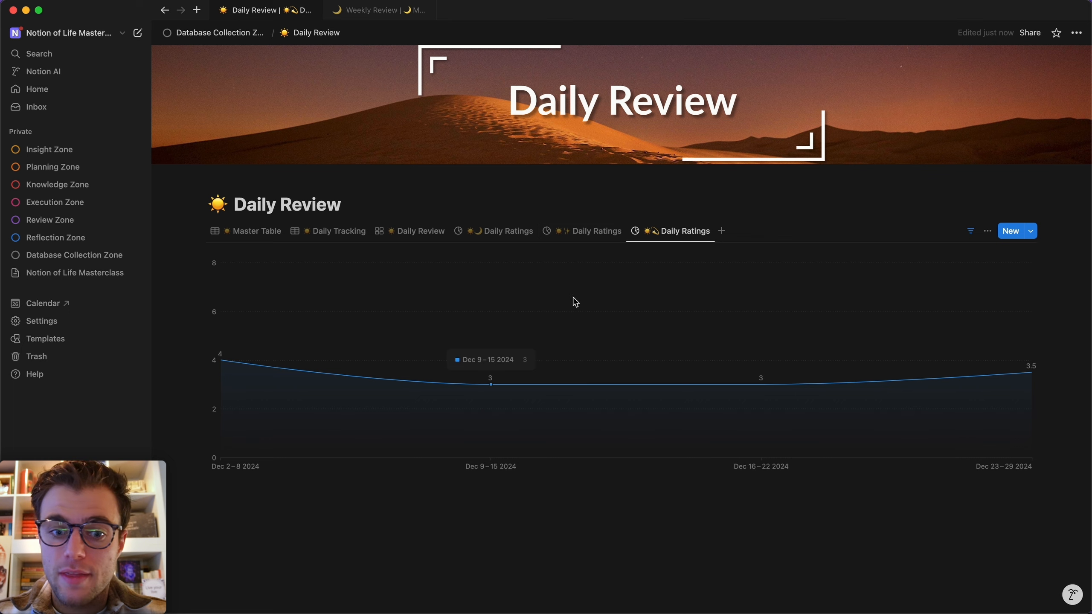
In Master Table, rate Dec 28 (1) two stars and Dec 27 (1) one star.
click(583, 232)
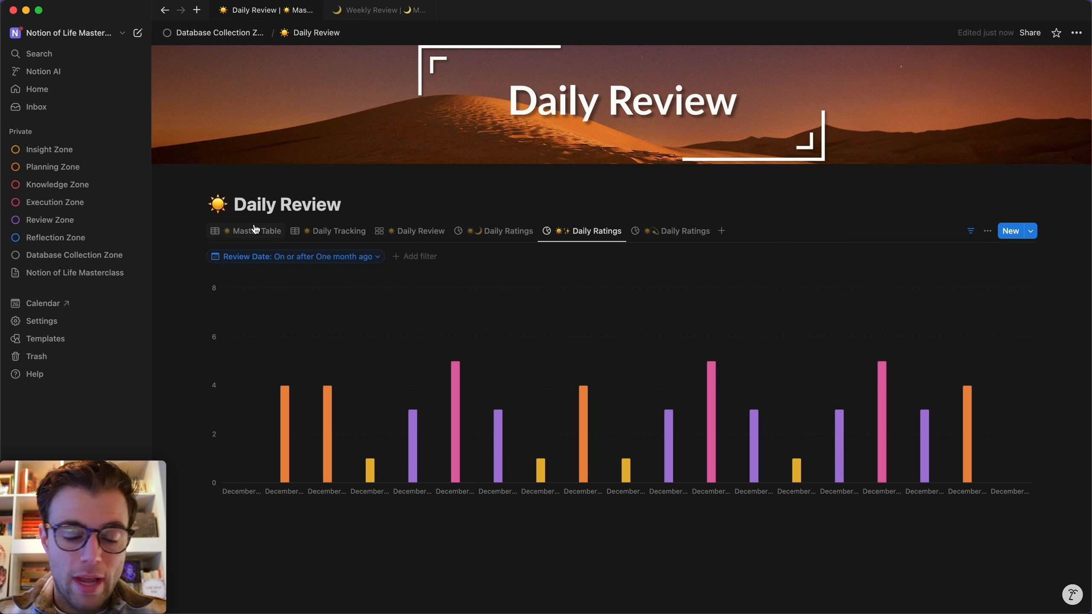
click(260, 231)
scroll(458, 337, down, 3)
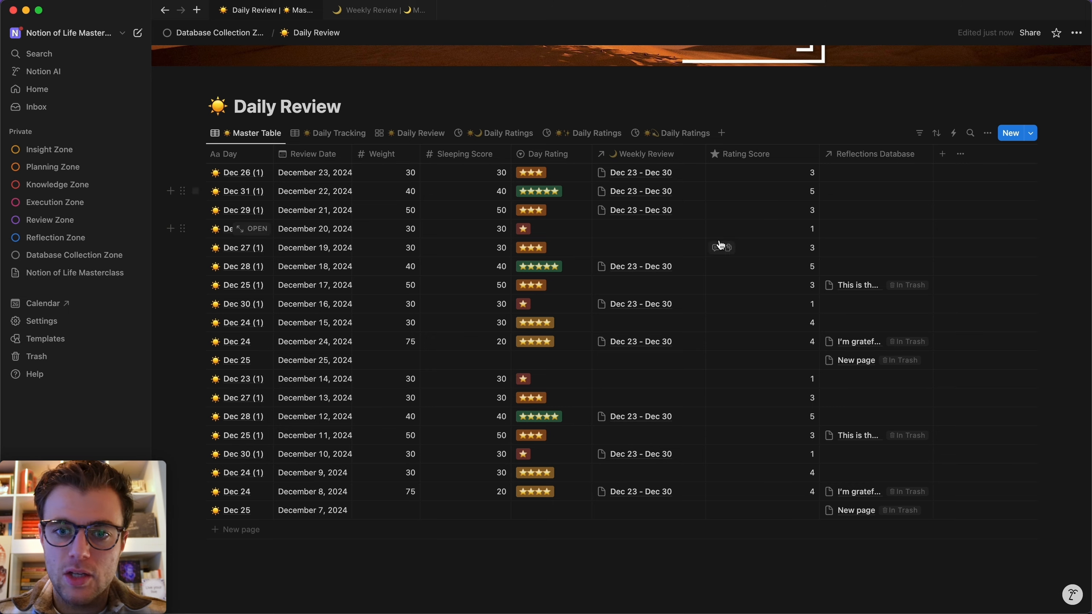
click(677, 134)
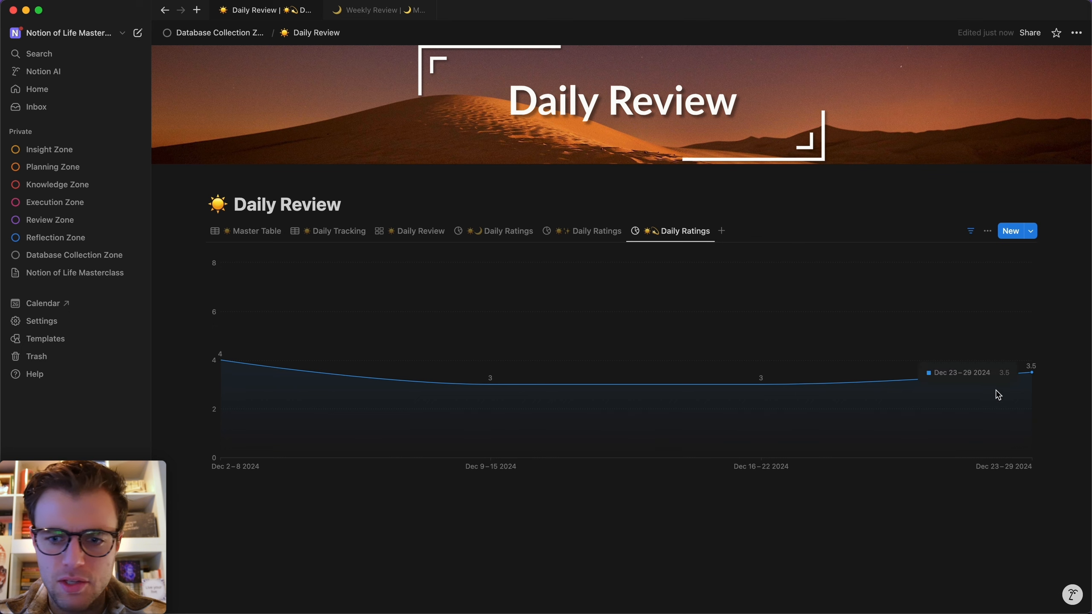
click(254, 232)
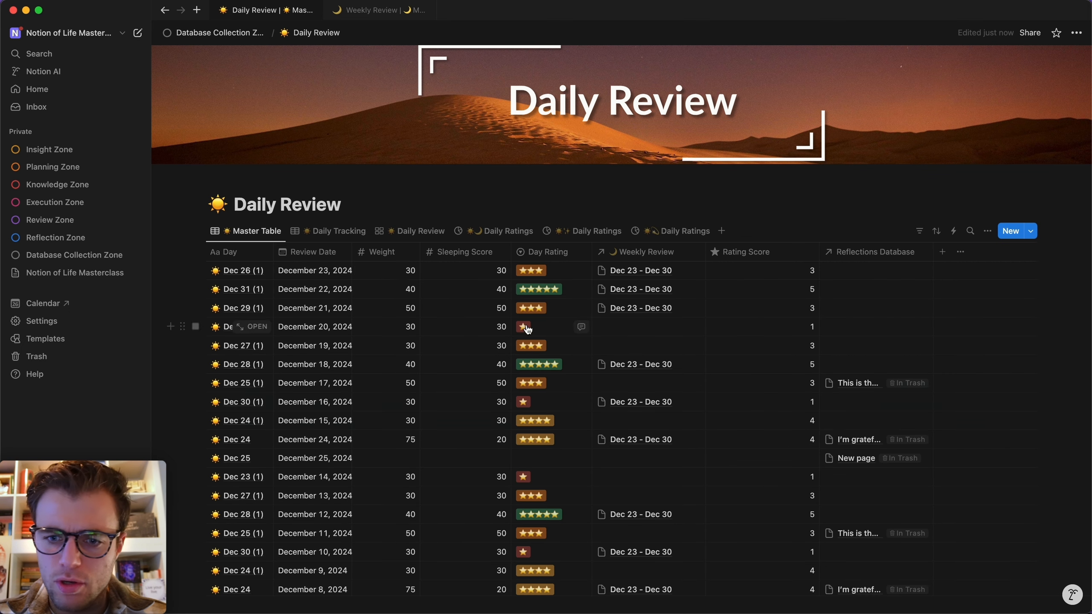
scroll(548, 256, down, 3)
click(548, 254)
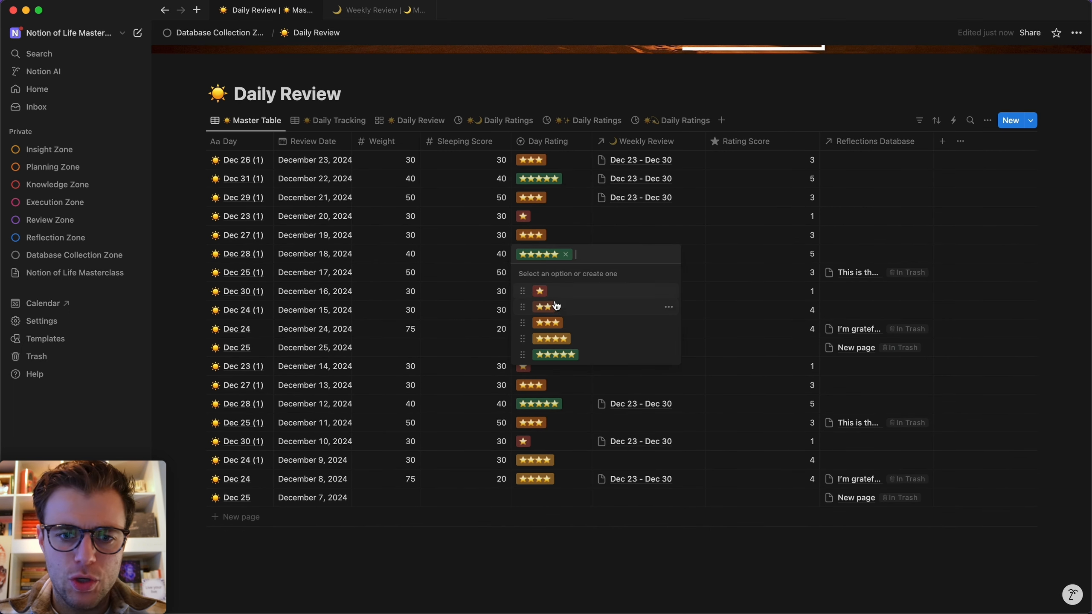
click(556, 313)
click(544, 236)
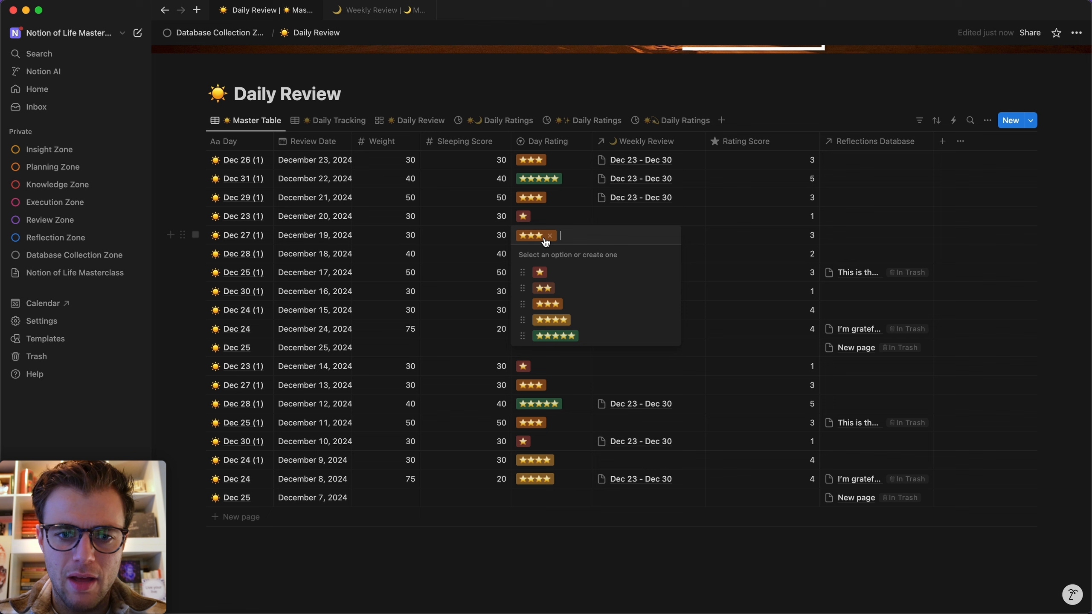
click(543, 272)
click(667, 127)
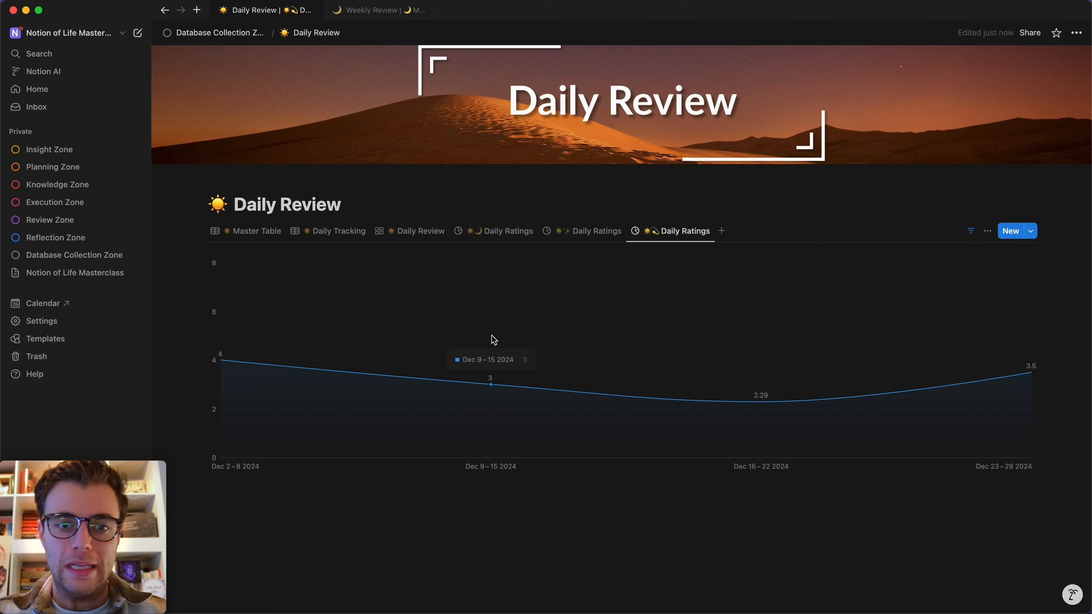
Link Daily Review's Daily Ratings chart under Reflection in the Quarterly Review Template, hiding its title.
key(super+k)
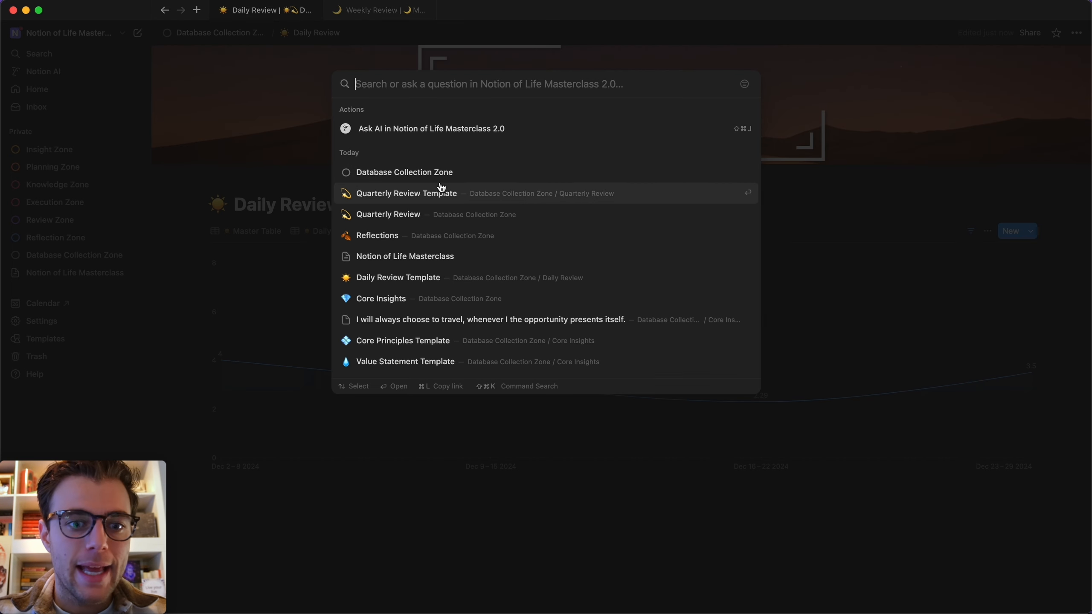
click(469, 192)
scroll(456, 267, down, 2)
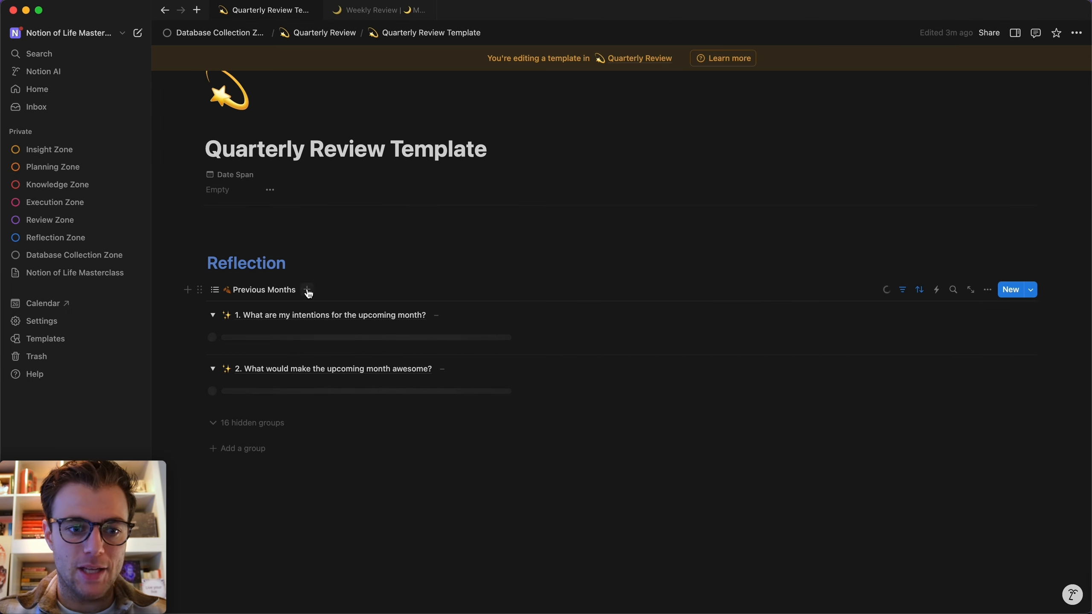
click(308, 289)
click(283, 323)
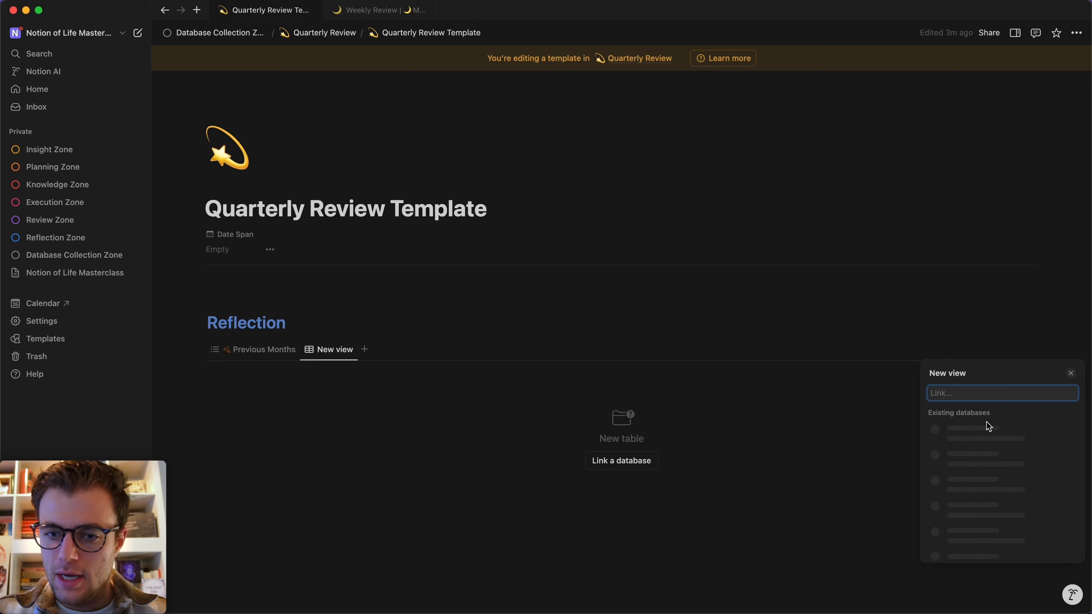
click(967, 460)
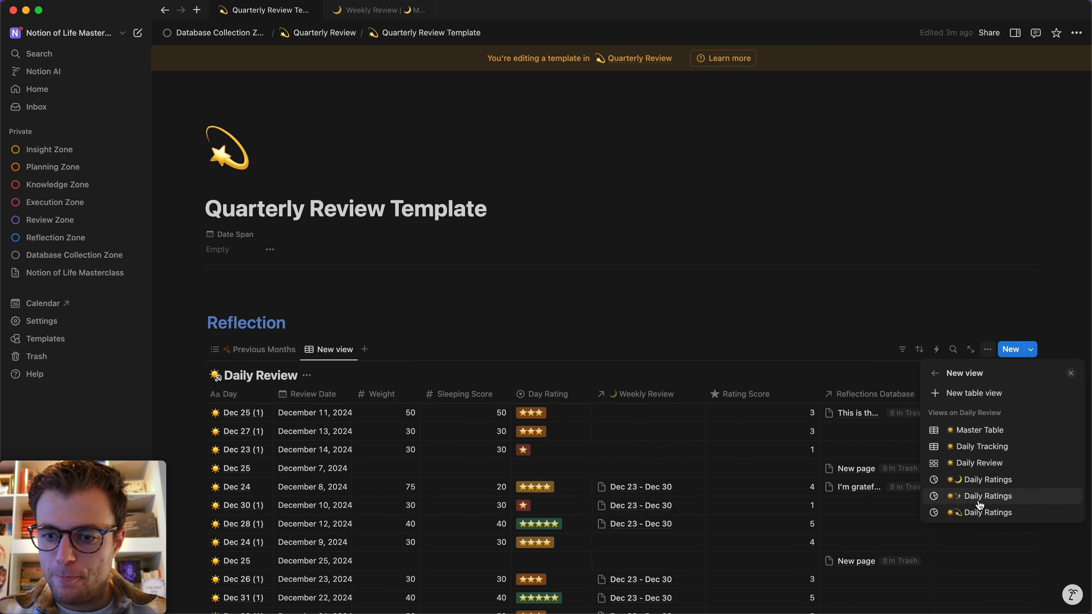
click(987, 512)
click(441, 305)
scroll(434, 320, down, 2)
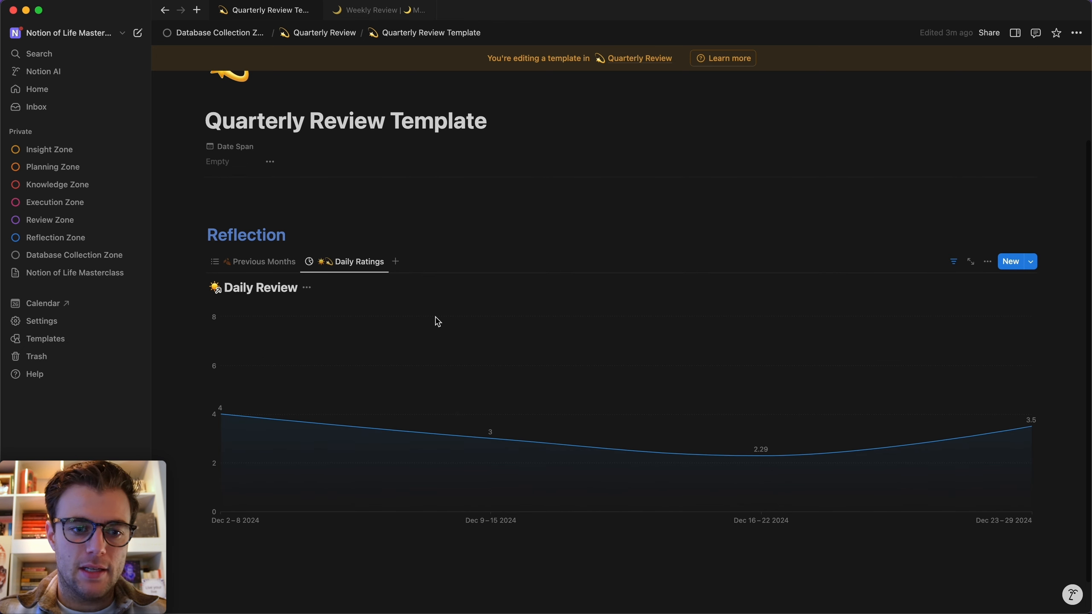
click(308, 288)
click(310, 344)
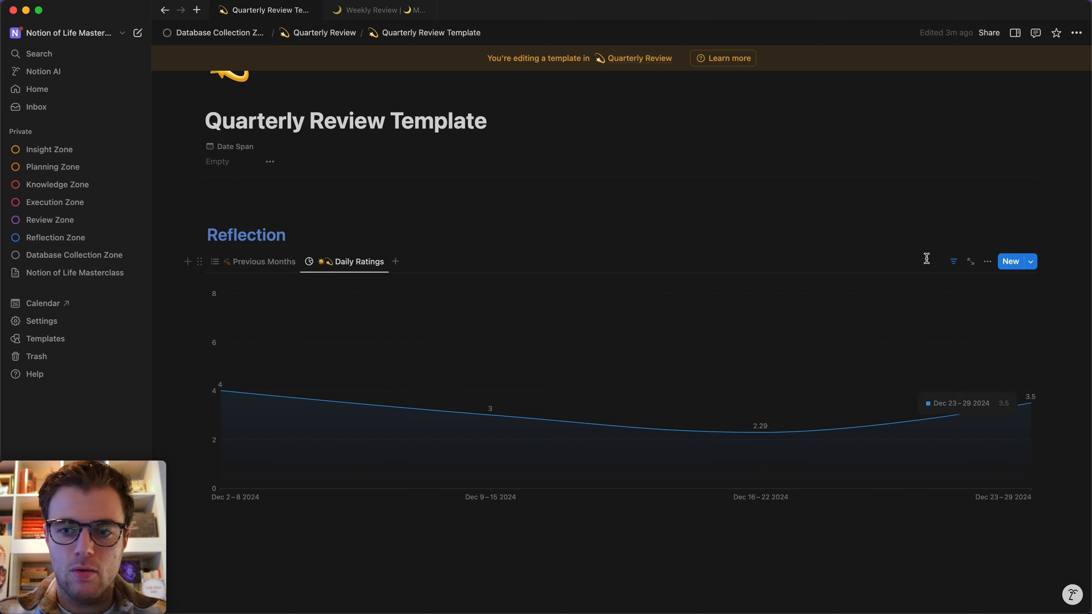
Filter the chart to Review Date on or after Jul 1 2024, then open Daily Review.
click(953, 261)
click(343, 288)
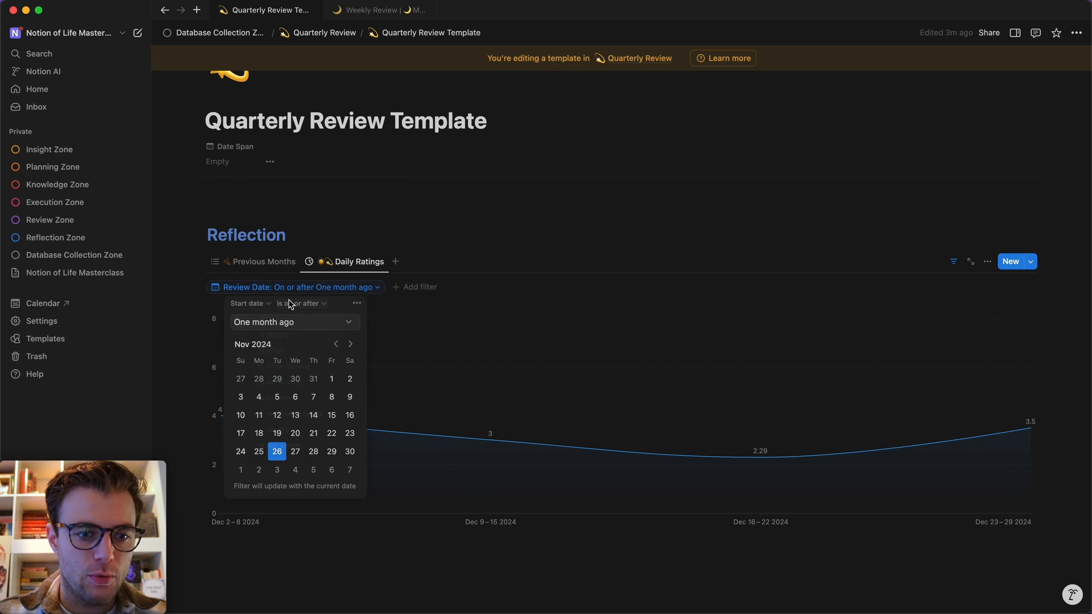
click(297, 304)
click(296, 384)
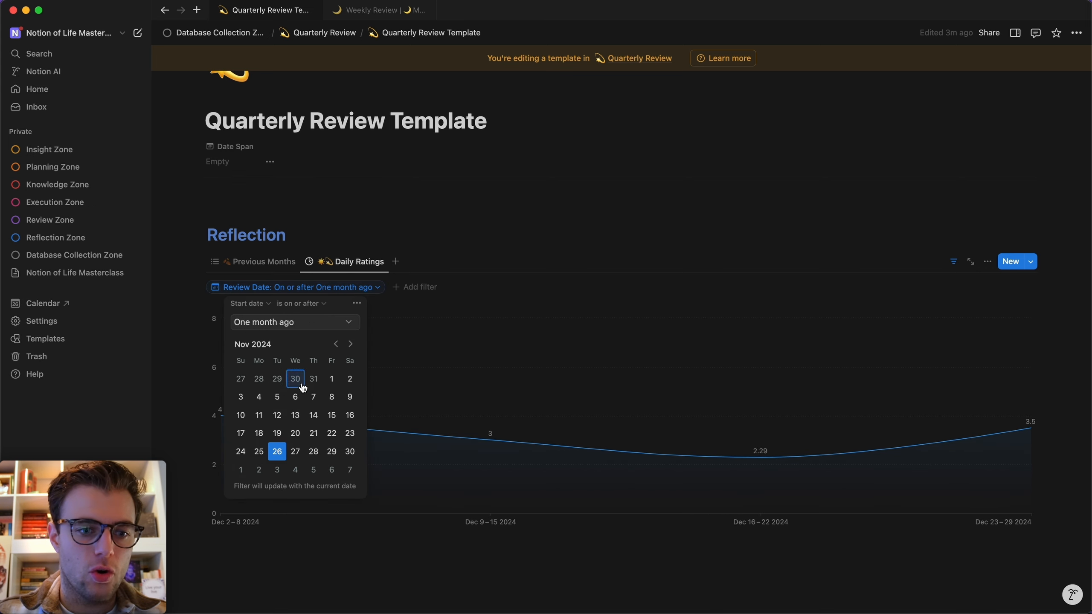
click(348, 323)
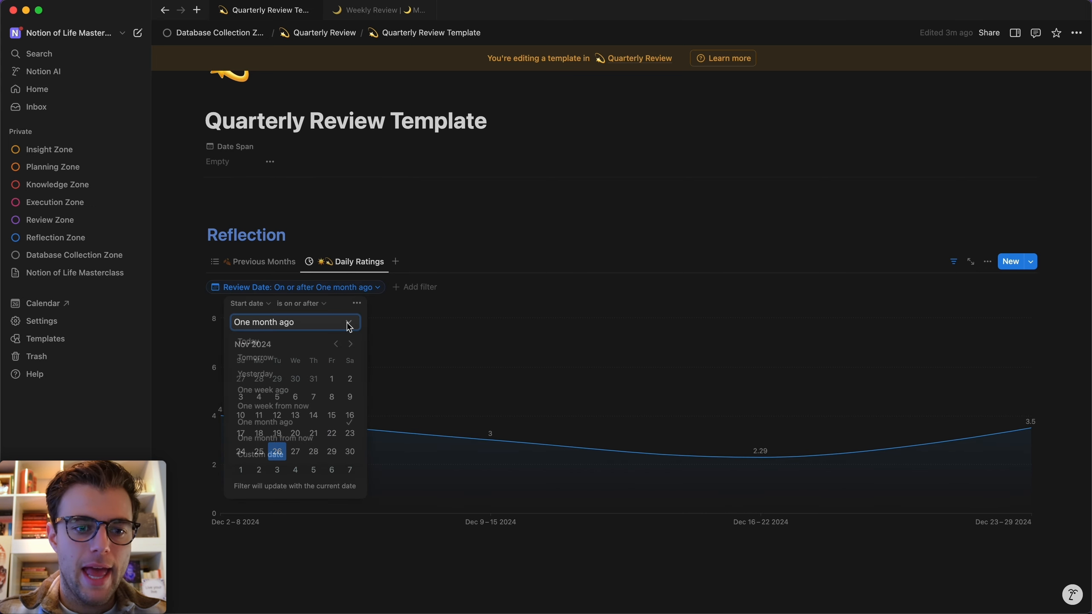
click(264, 456)
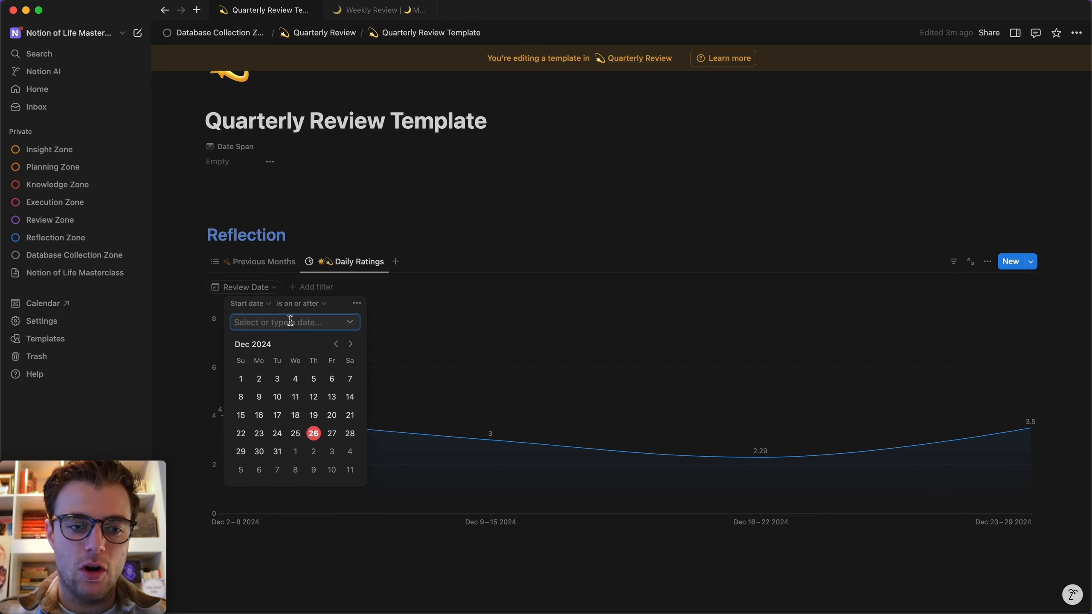
text(Jul 1 2024)
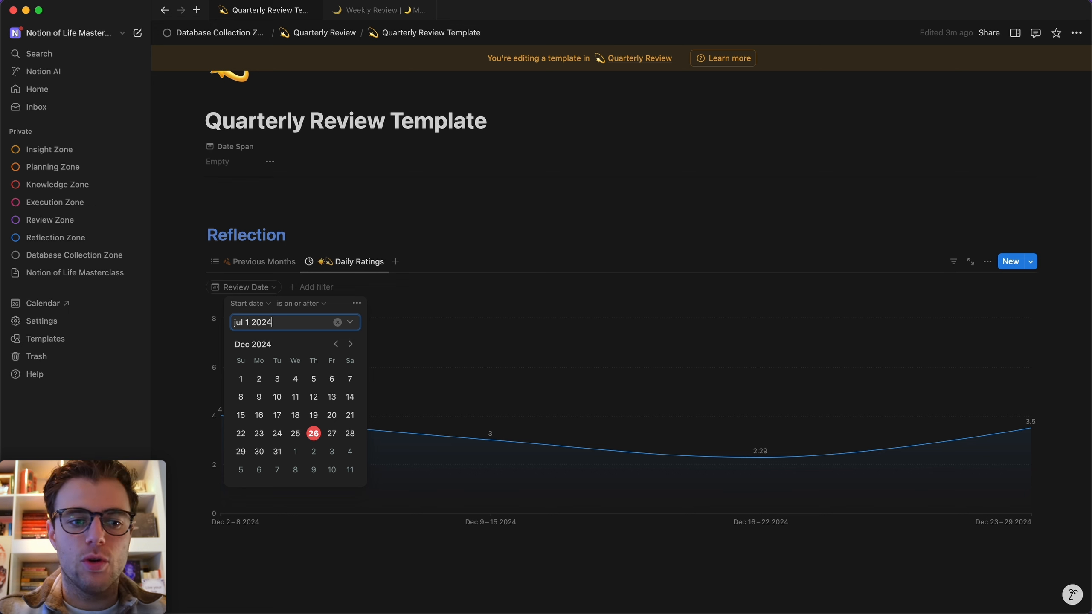
click(496, 198)
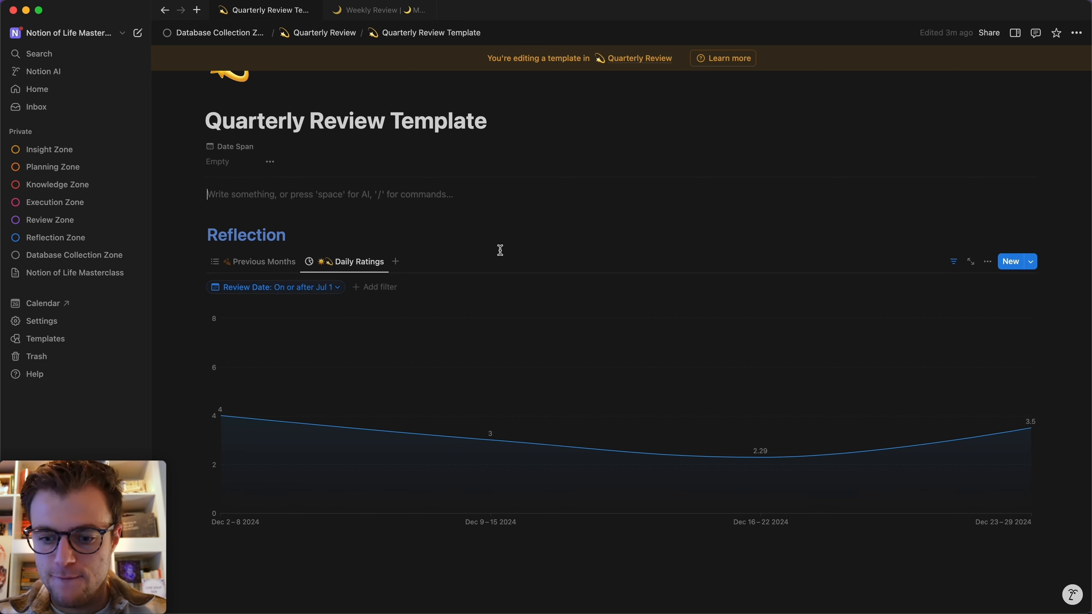
key(super+p)
click(433, 177)
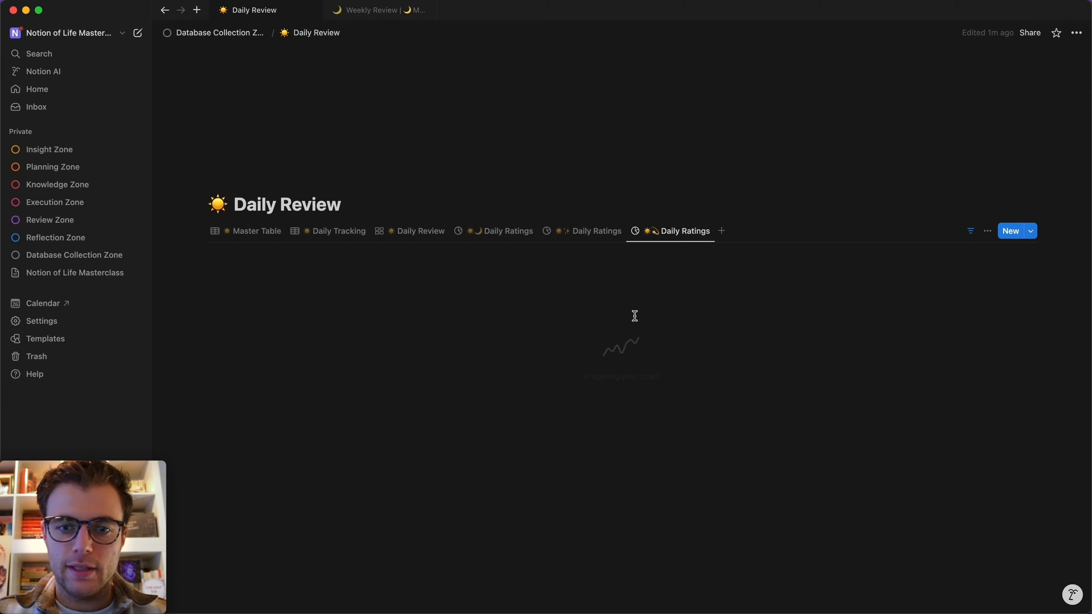
Replace the one-month-ago Review Date filter on Daily Ratings with an empty custom date.
click(972, 231)
click(366, 256)
click(353, 292)
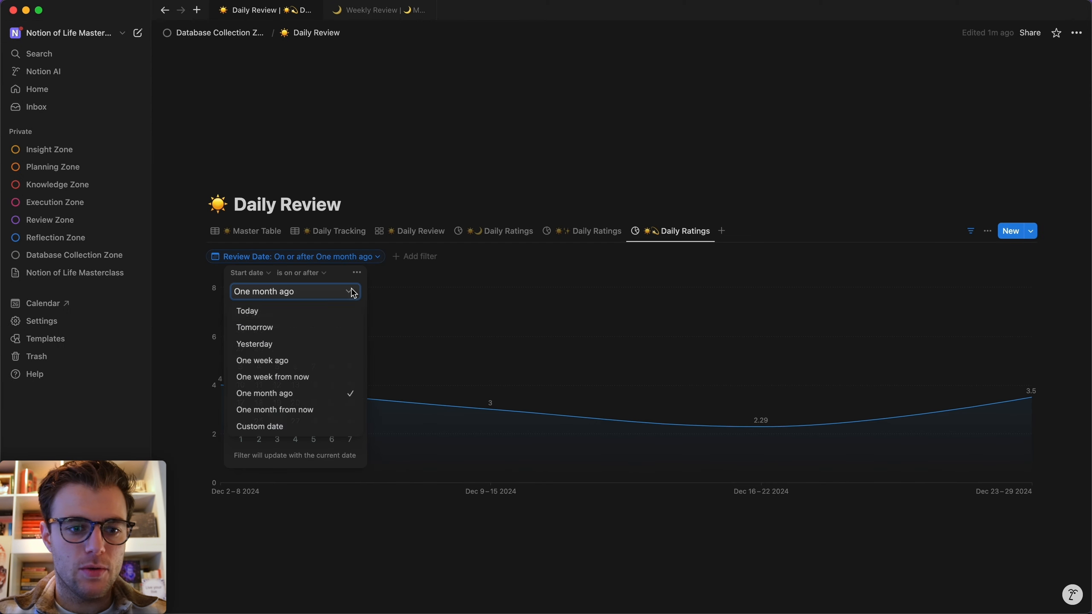
click(275, 426)
click(473, 189)
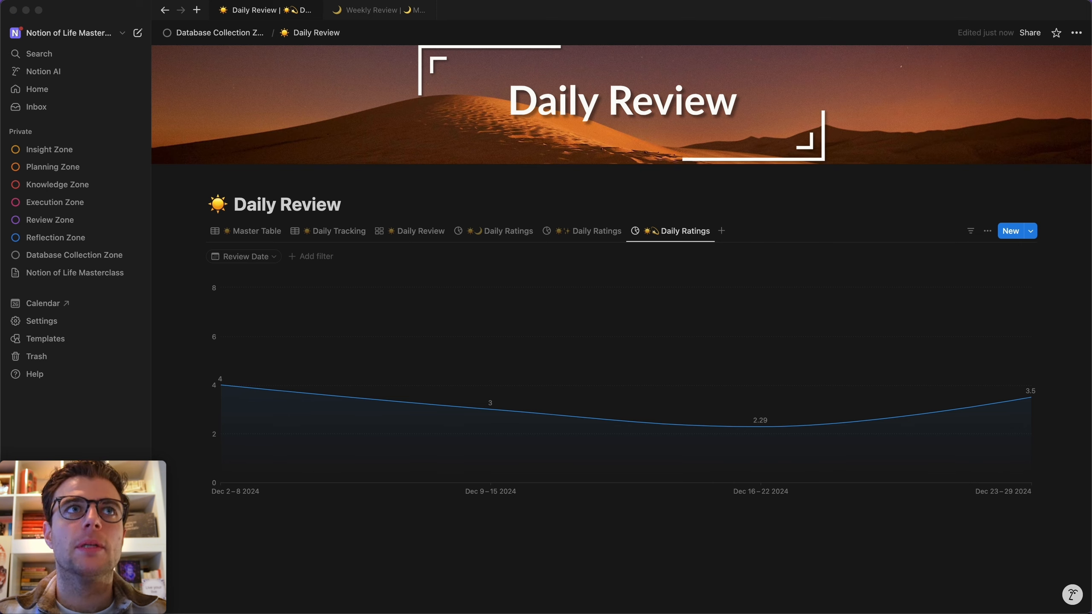
click(380, 520)
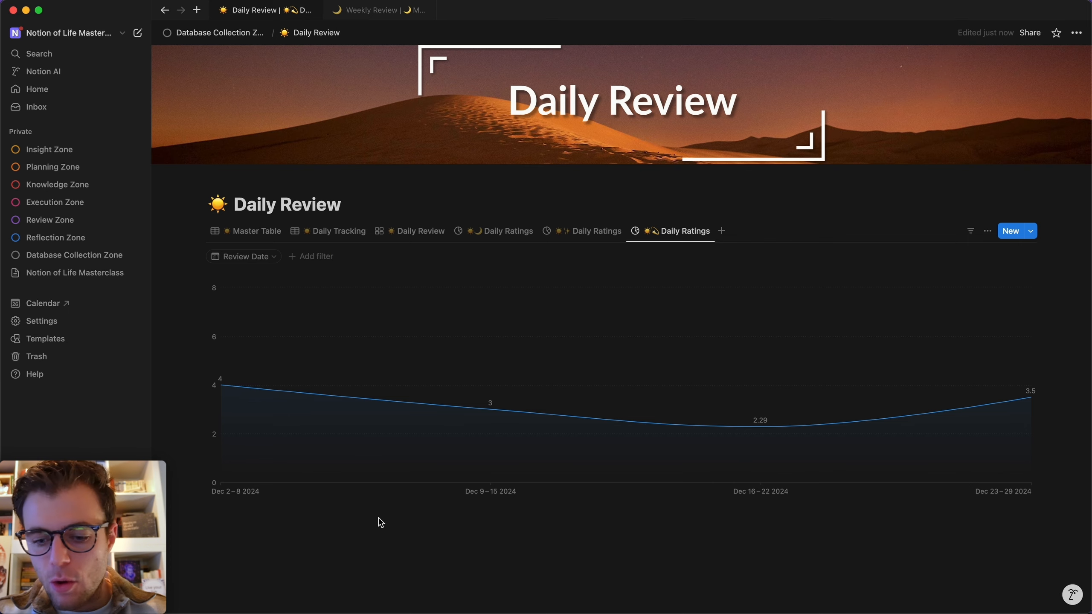
key(super+k)
On the Quarterly Review Template, show the view type choices beside the Daily Ratings tab.
click(483, 171)
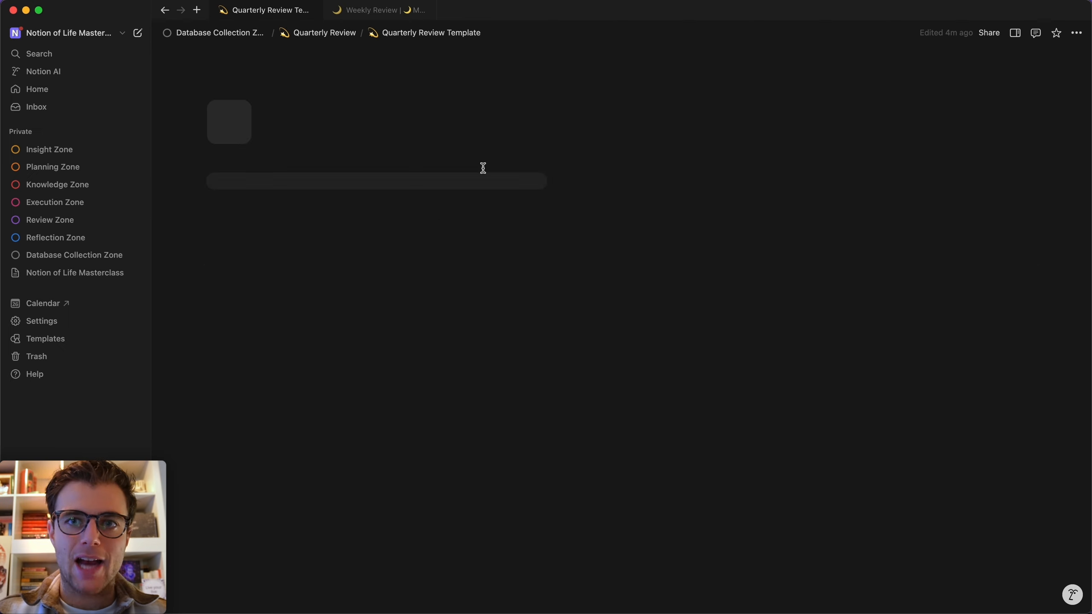
scroll(483, 168, down, 4)
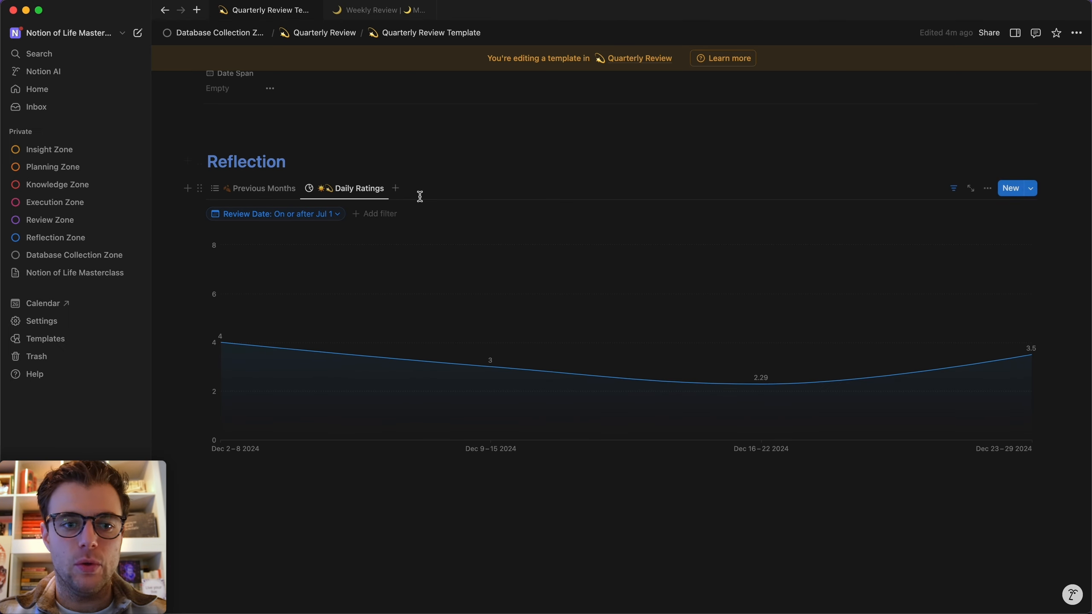
click(395, 188)
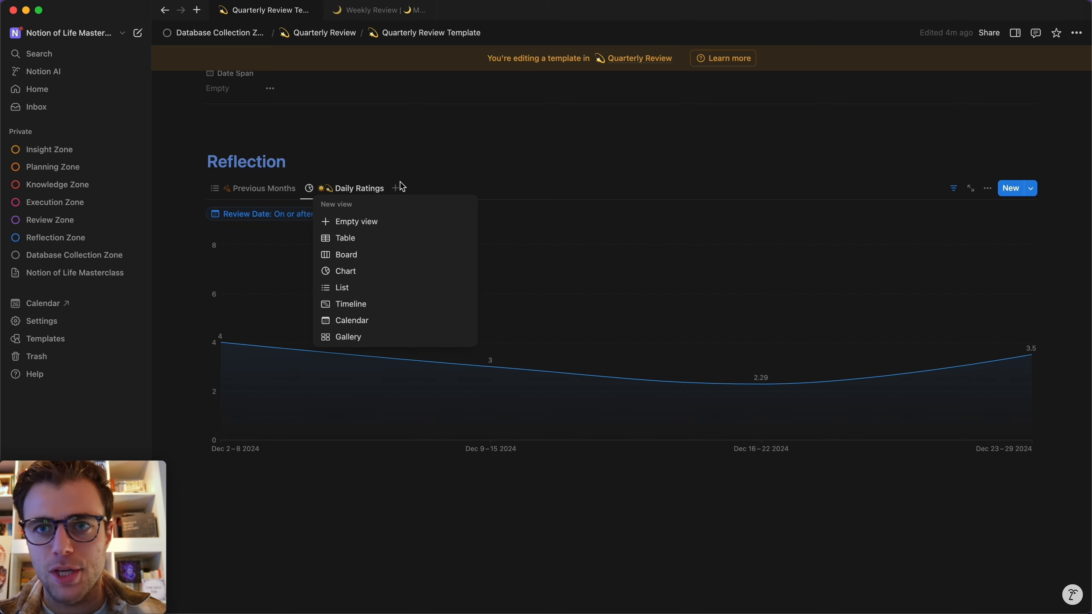
Delete the moon emoji from the linked Daily Ratings view name, keeping only the sun.
click(372, 174)
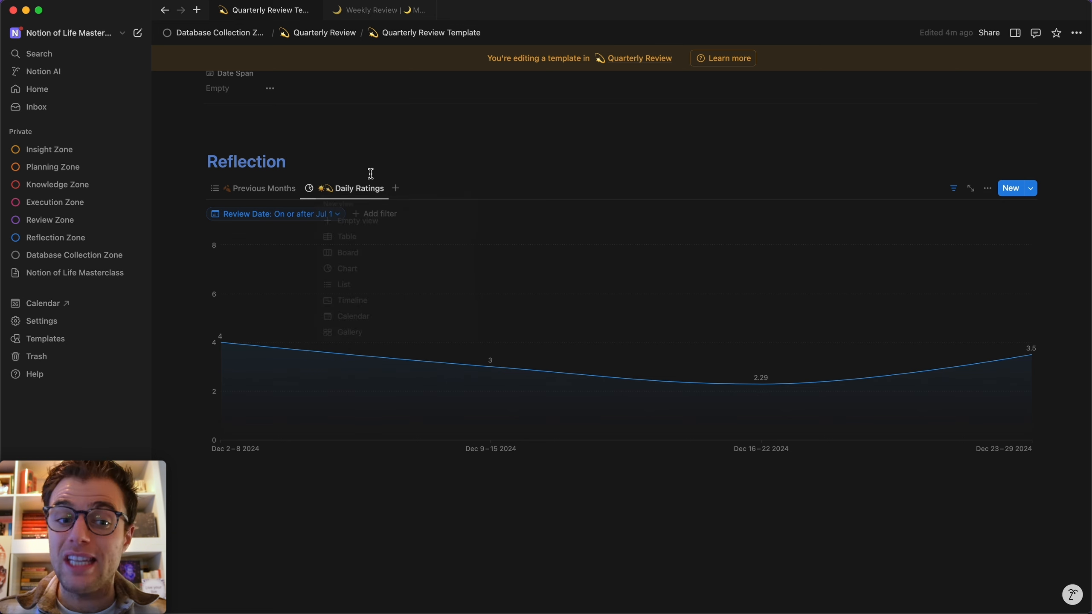
click(363, 190)
click(367, 209)
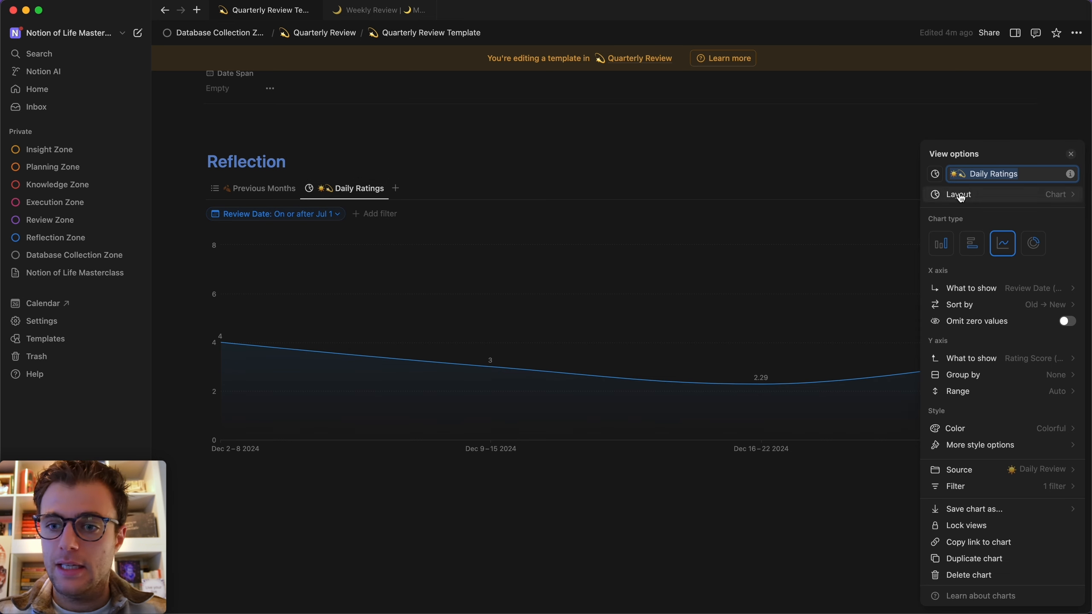
click(965, 174)
key(BackSpace)
click(730, 183)
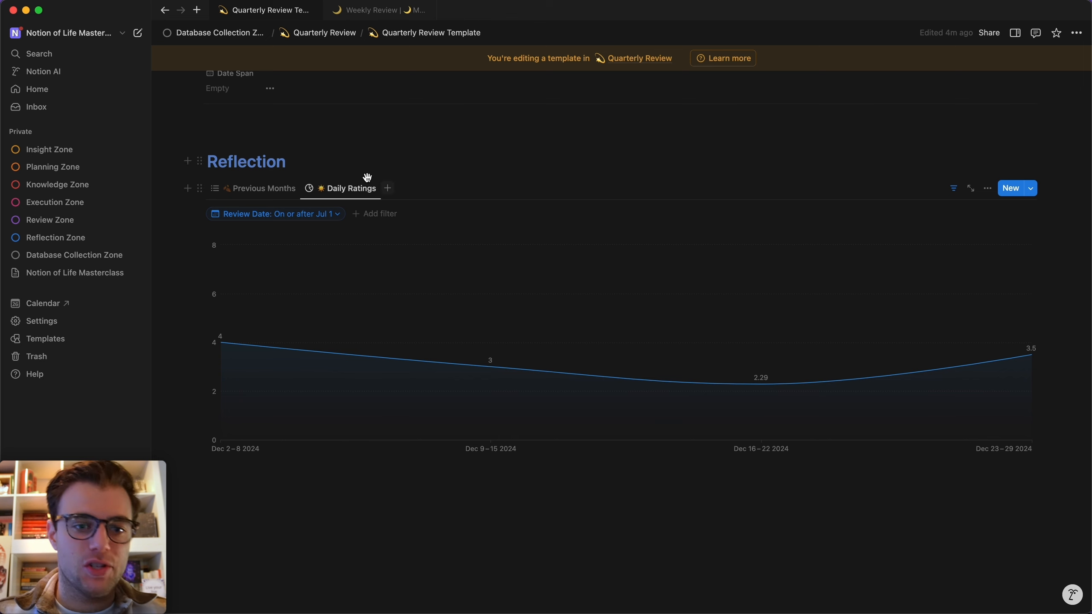
click(60, 254)
Open the Reflections database from Database Collection Zone and browse its full list of views.
scroll(417, 312, down, 10)
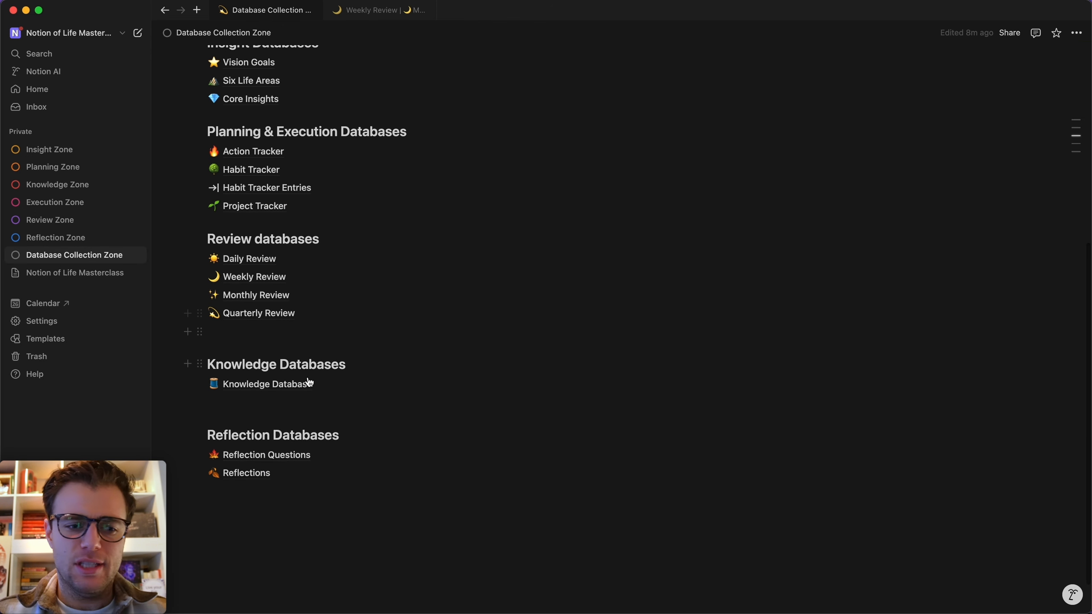
click(252, 472)
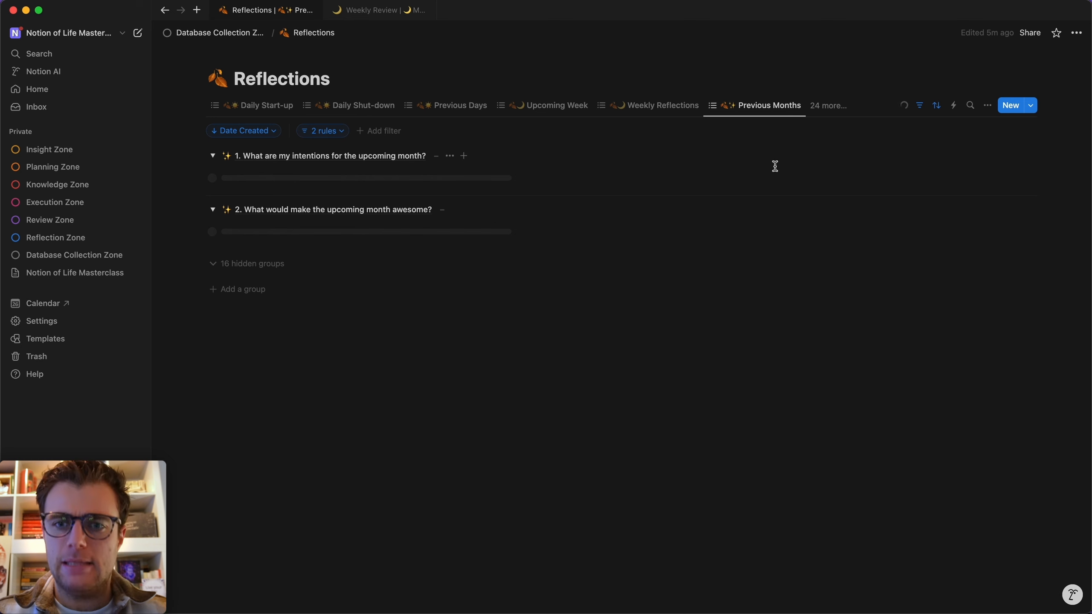
click(828, 106)
scroll(803, 304, down, 3)
scroll(804, 296, down, 3)
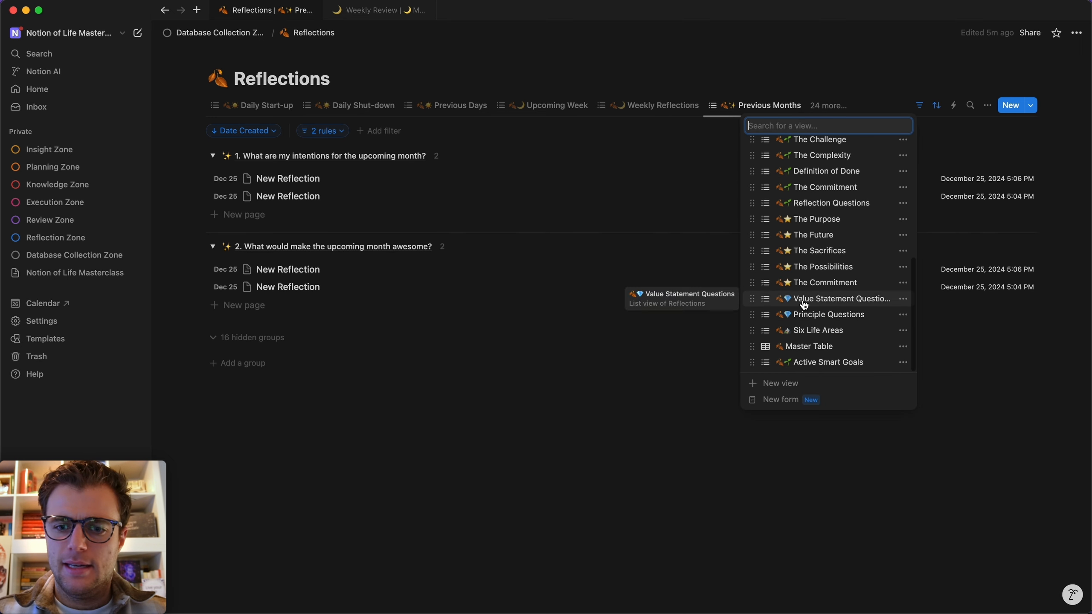
scroll(812, 236, up, 5)
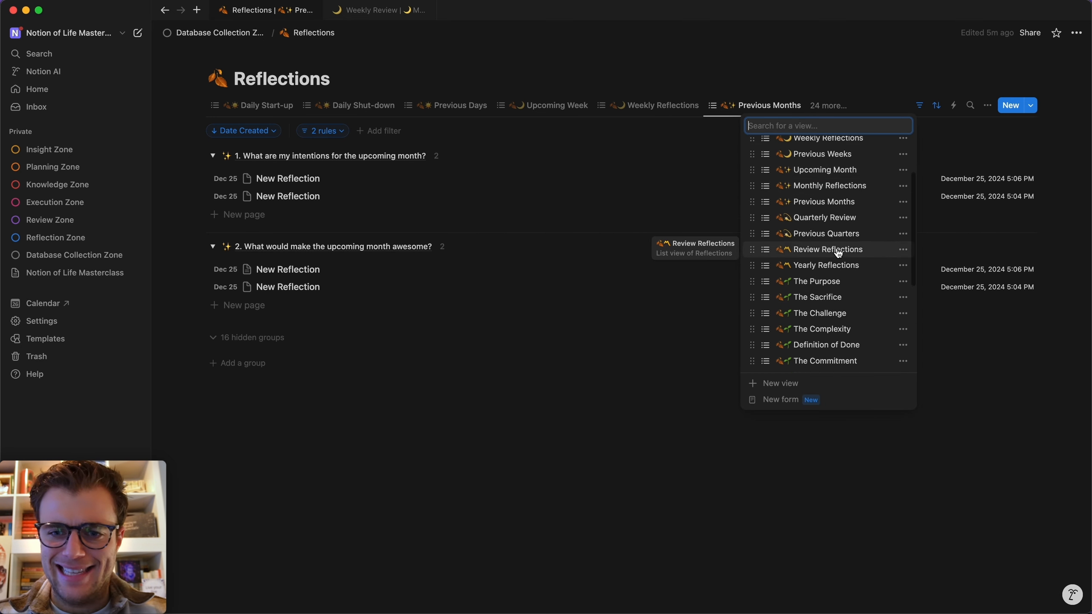
scroll(841, 241, up, 3)
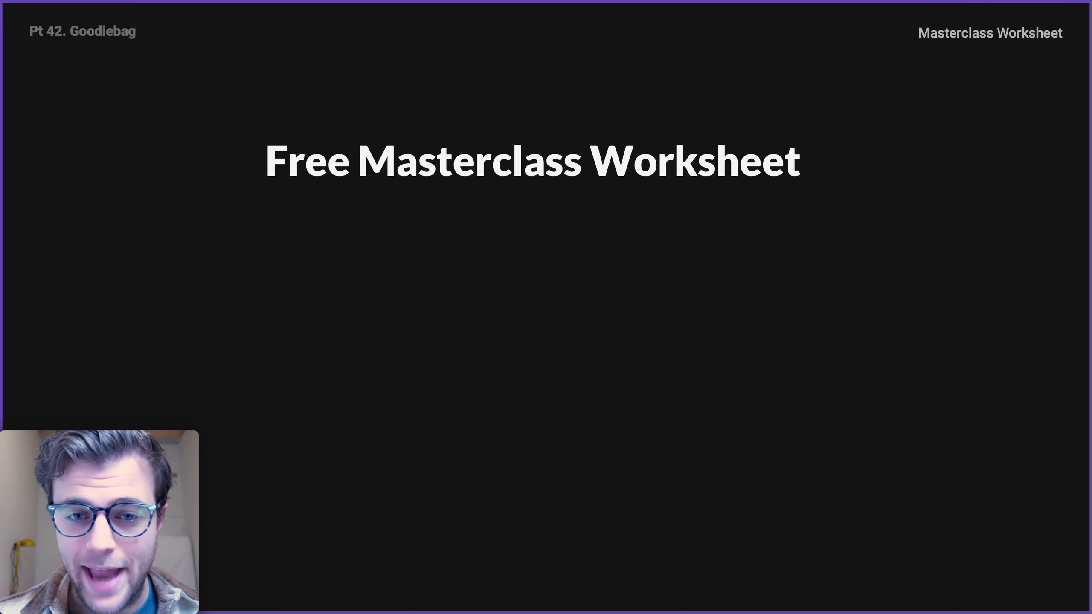
Advance the Free Masterclass Worksheet slide through its first two points, ending at Complete Slide Deck.
key(Right)
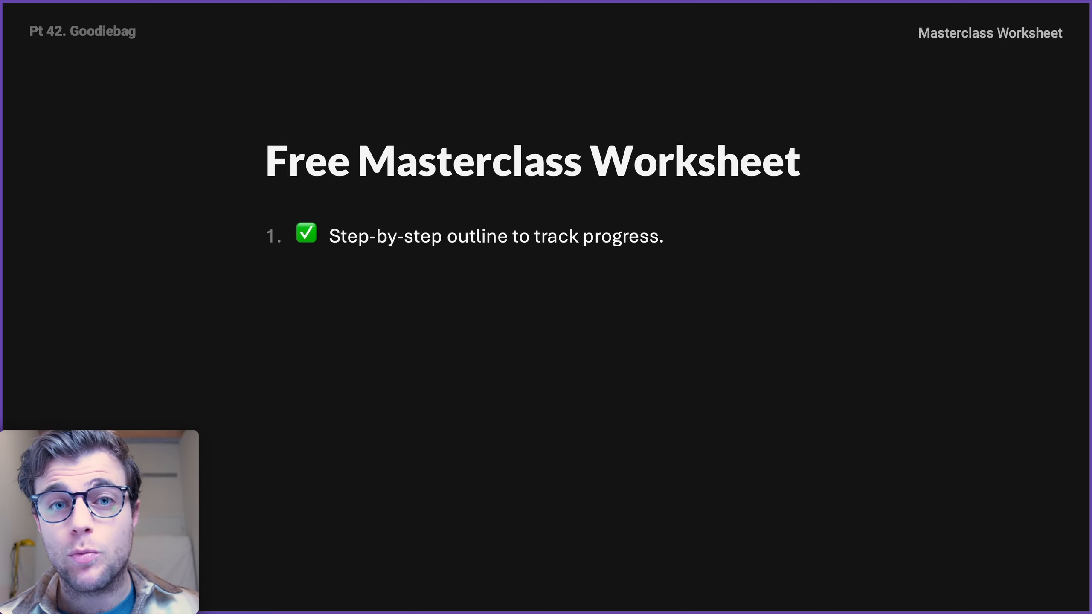
key(Right)
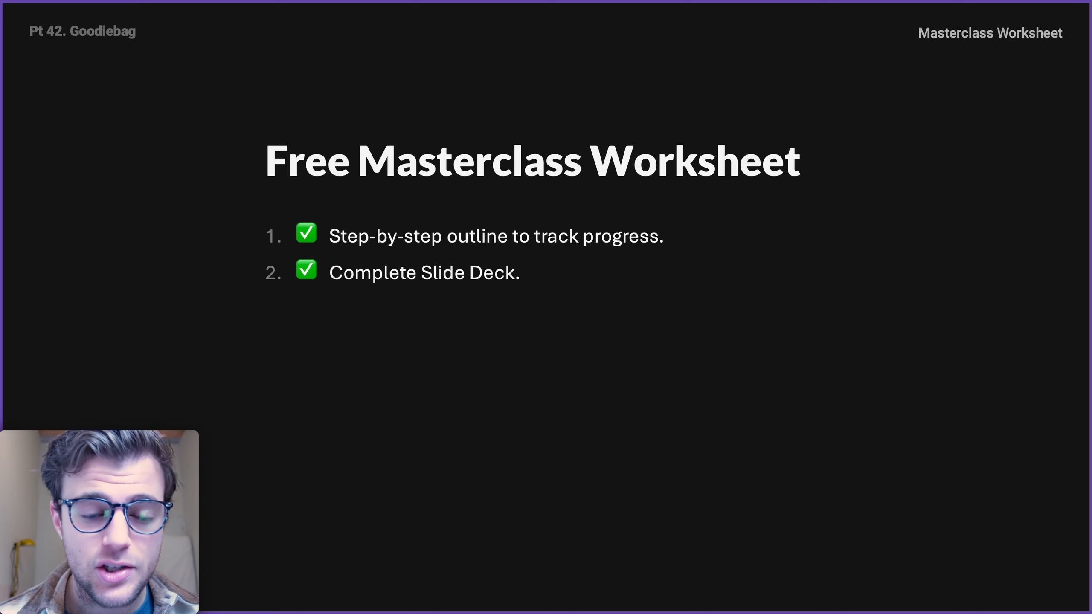
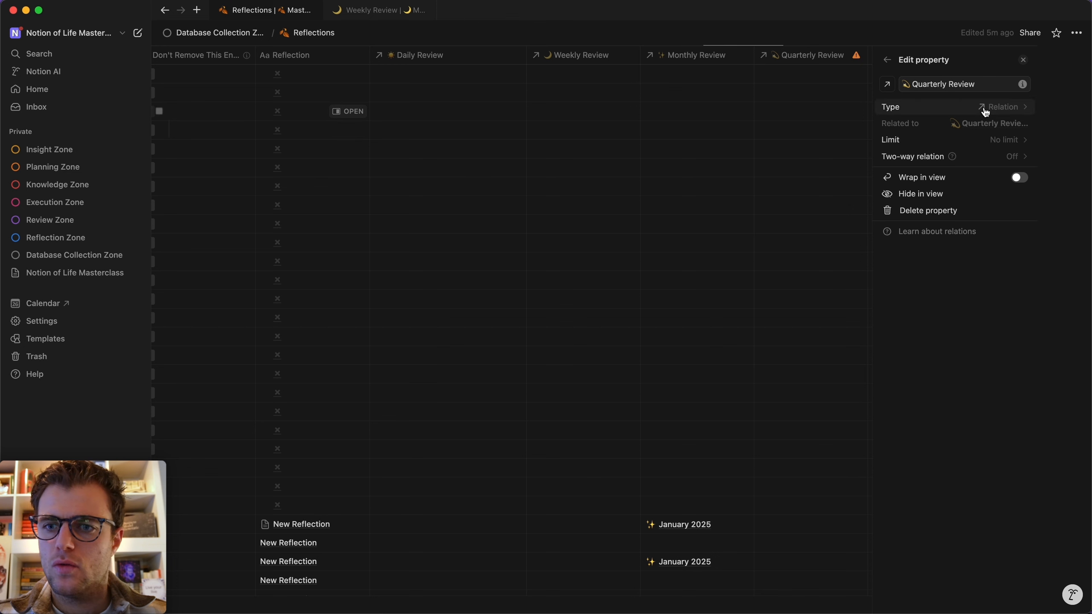
Change the Quarterly Review property into a relation to the Quarterly Review database.
click(986, 107)
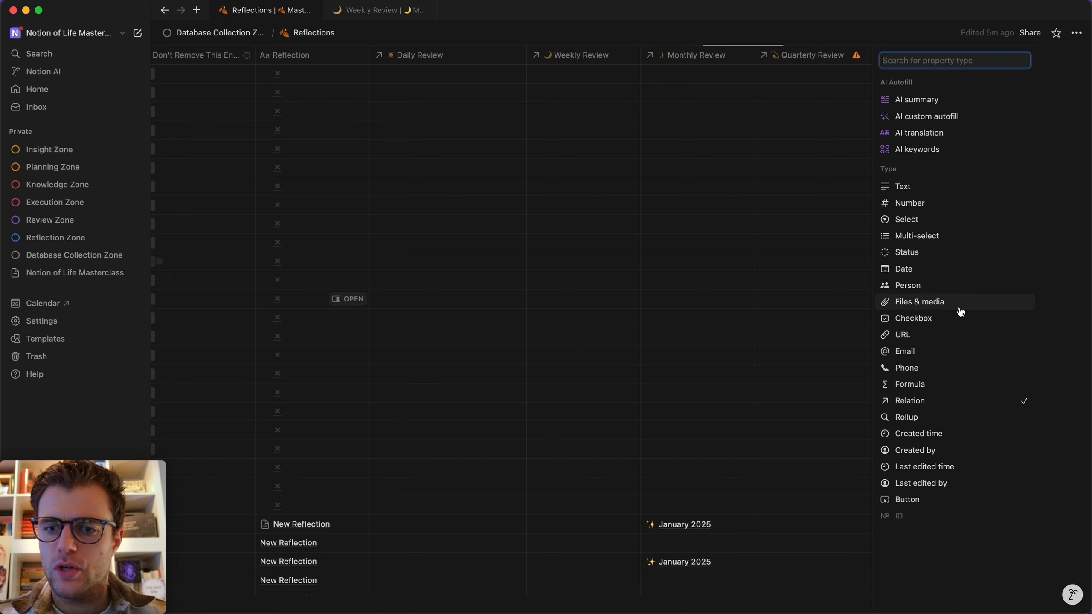
click(918, 400)
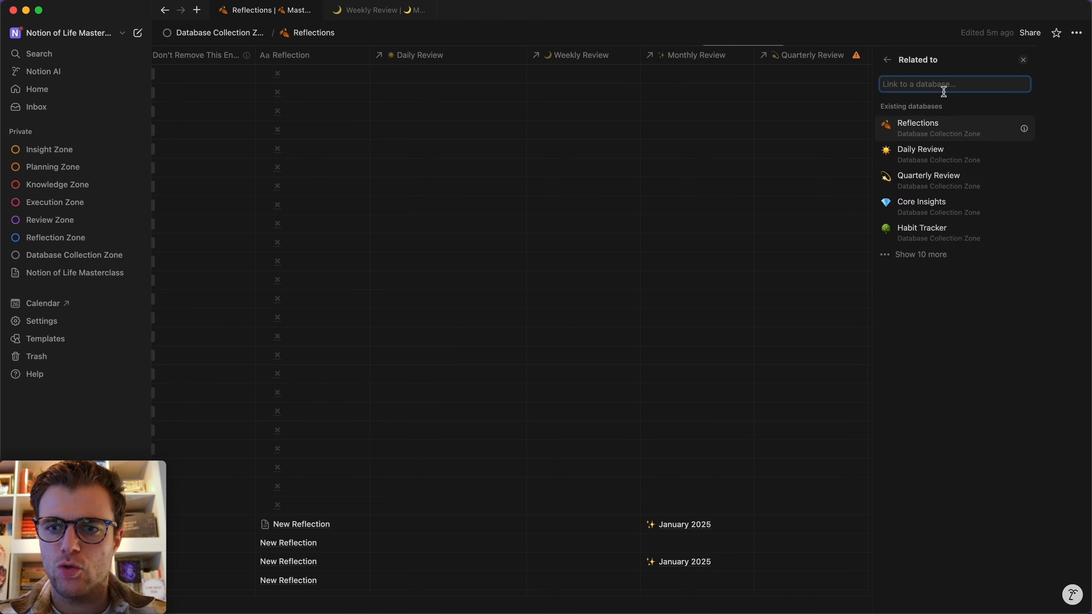
click(932, 181)
click(1001, 149)
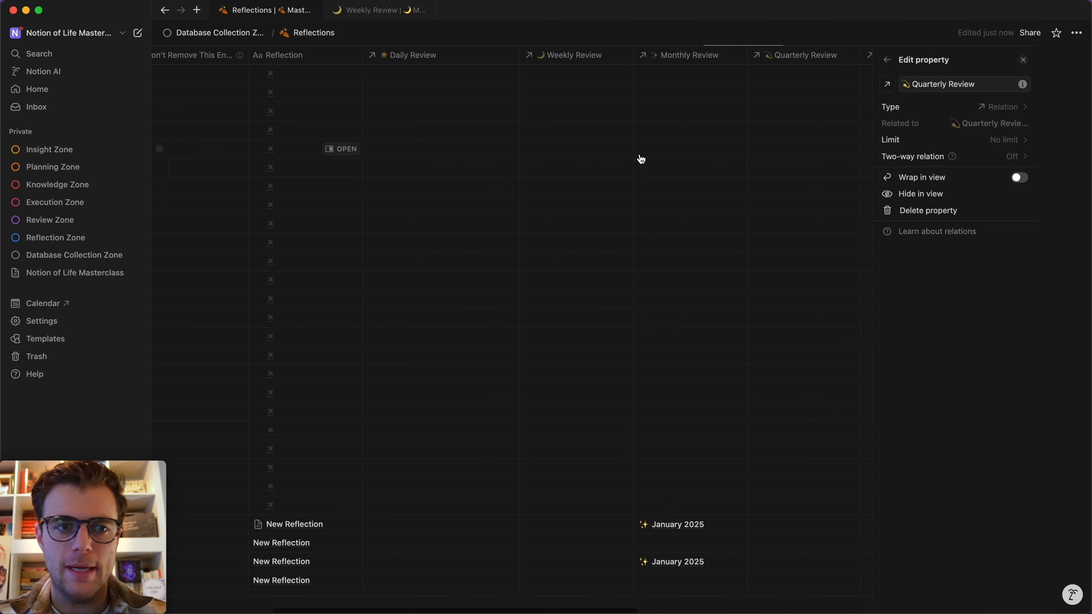
click(473, 113)
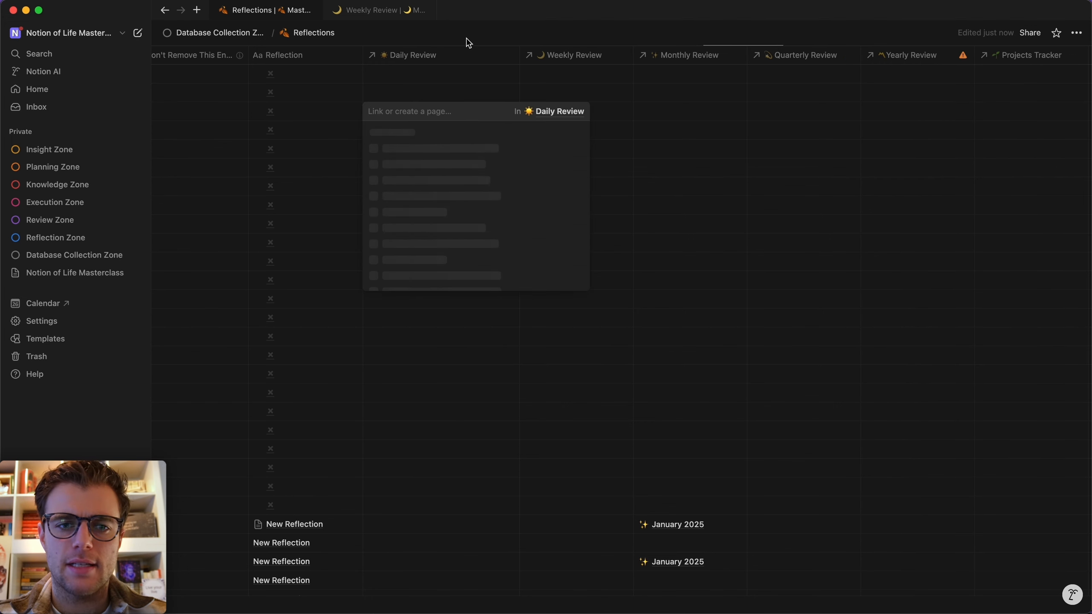
key(Escape)
Remove Quarterly Review Template from the filter of the Reflections Quarterly Review view.
scroll(432, 132, up, 3)
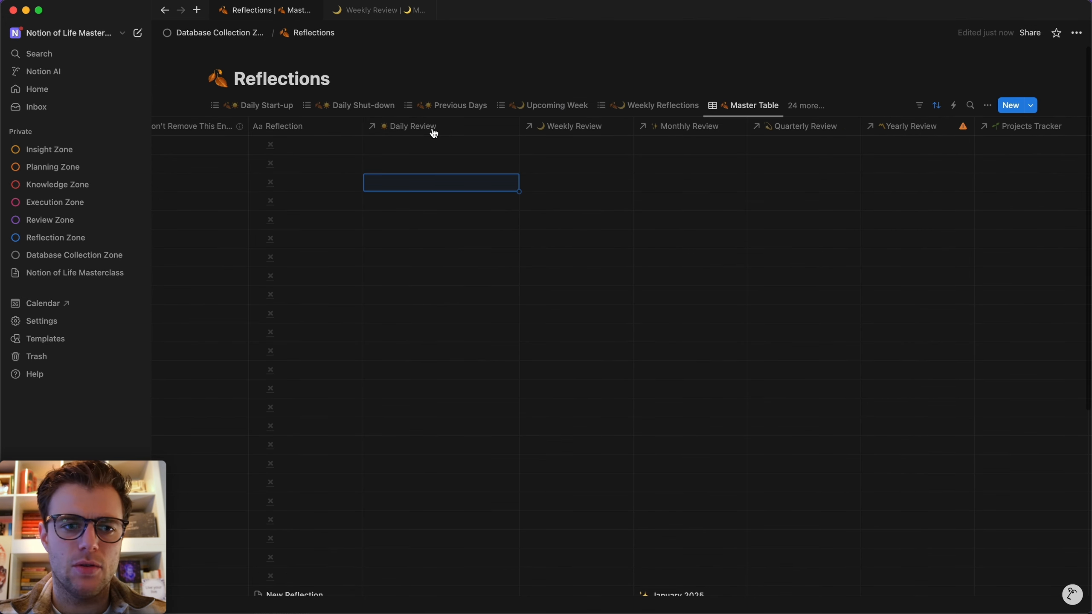
click(776, 107)
click(806, 106)
click(807, 107)
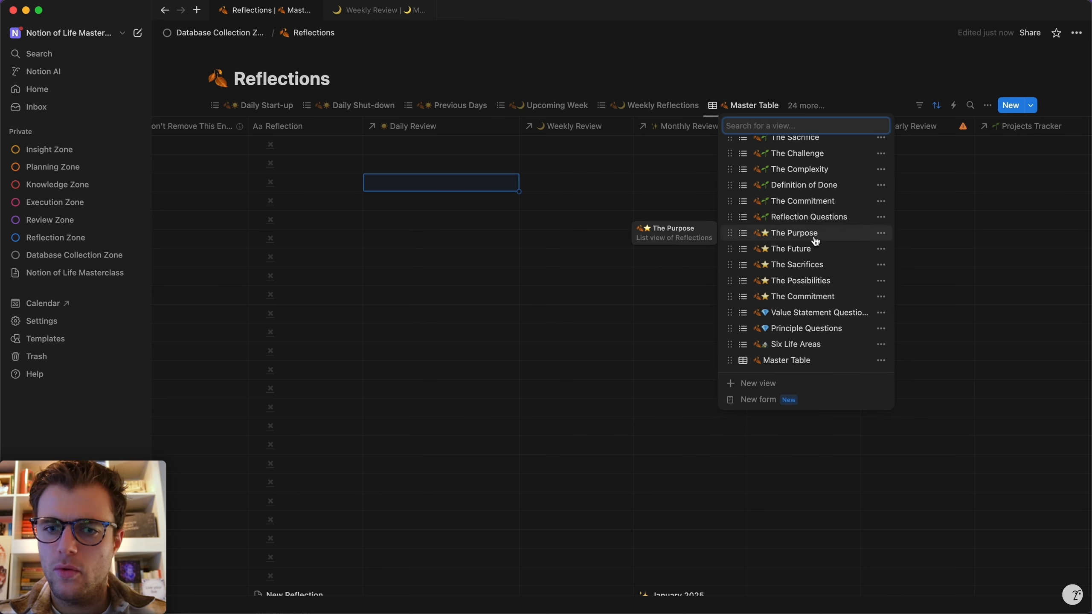
scroll(816, 242, up, 5)
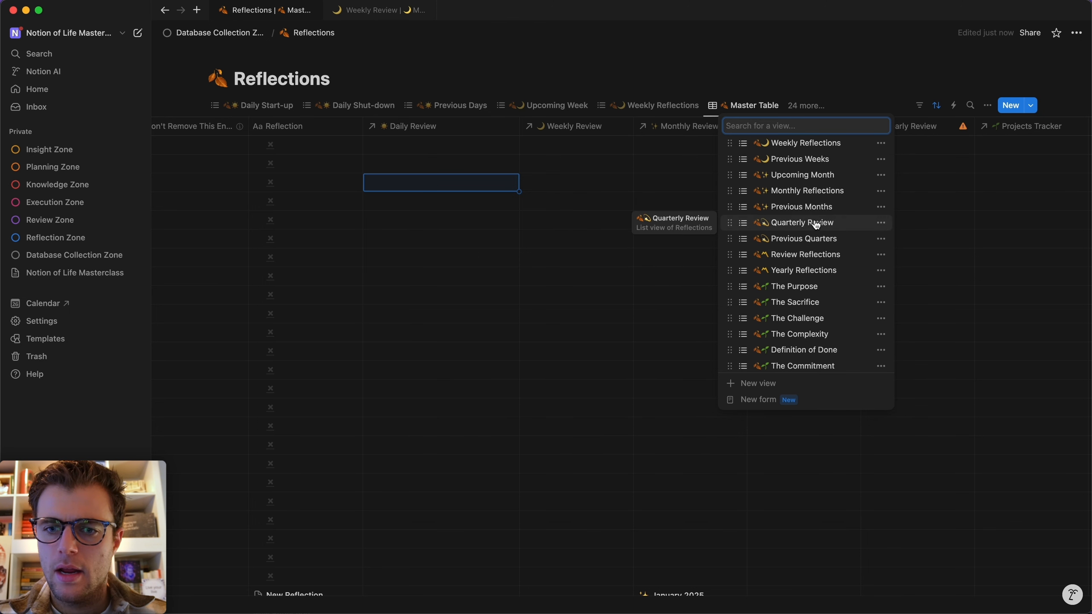
click(801, 222)
click(320, 131)
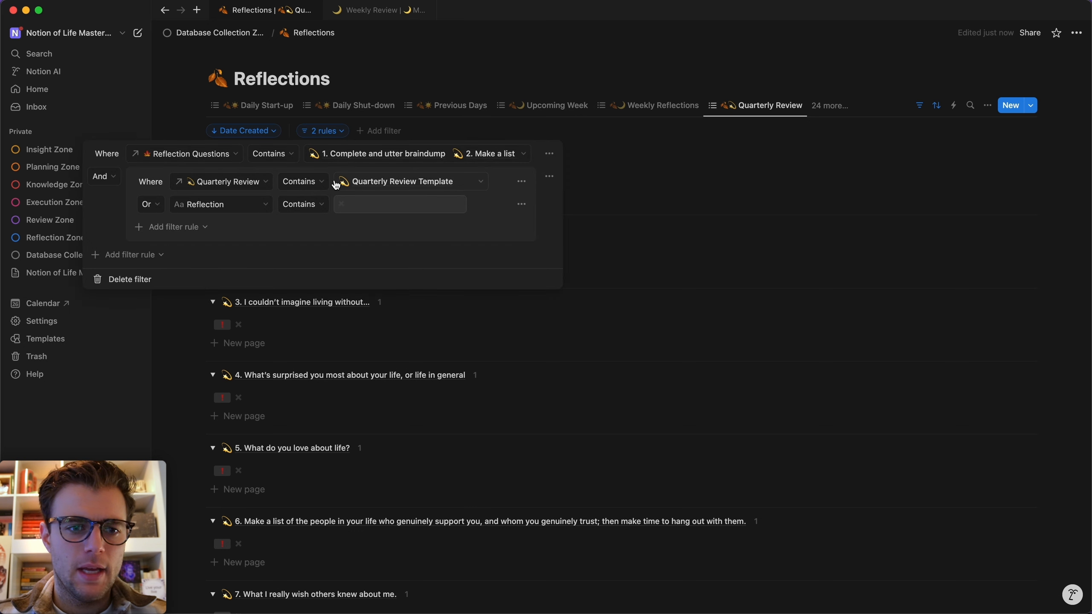
click(435, 187)
click(451, 205)
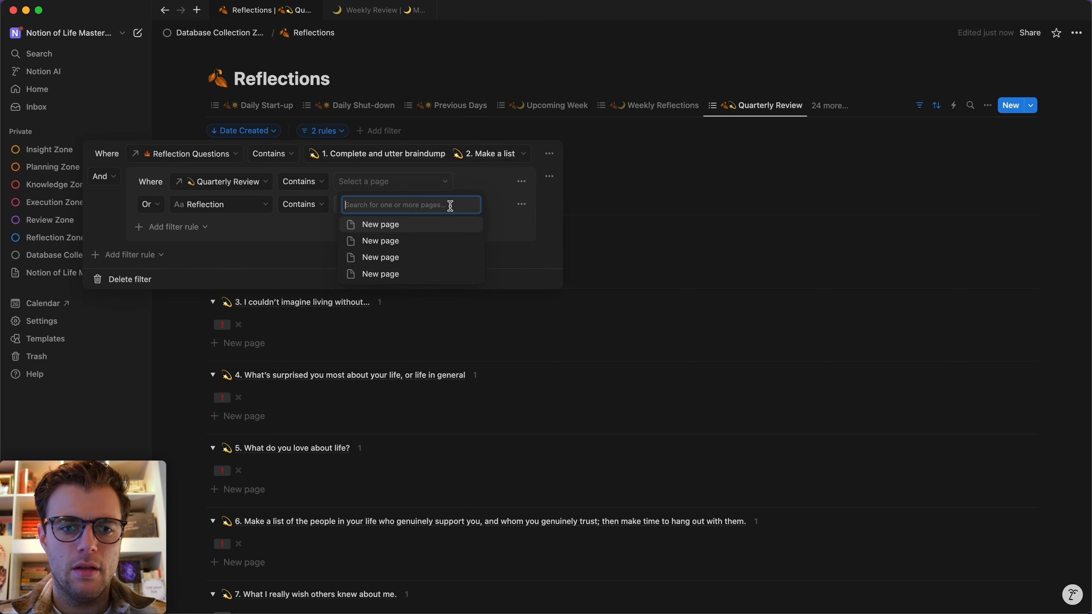
key(Escape)
key(super+k)
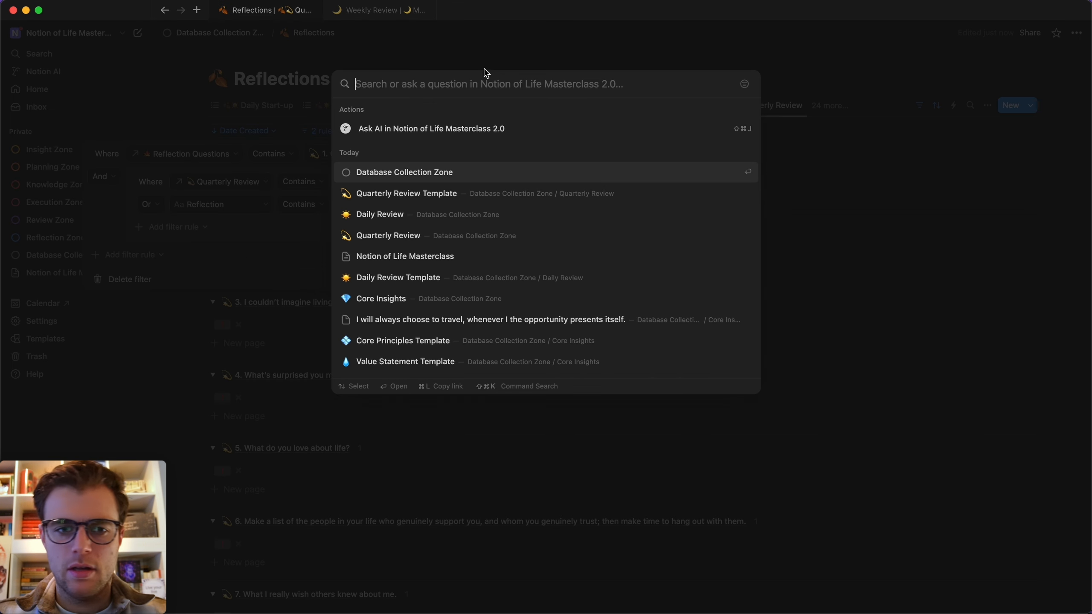
In Quarterly Review Template, add a Reflections view based on Quarterly Review beside Daily Ratings.
click(447, 197)
scroll(414, 271, down, 4)
scroll(402, 361, up, 1)
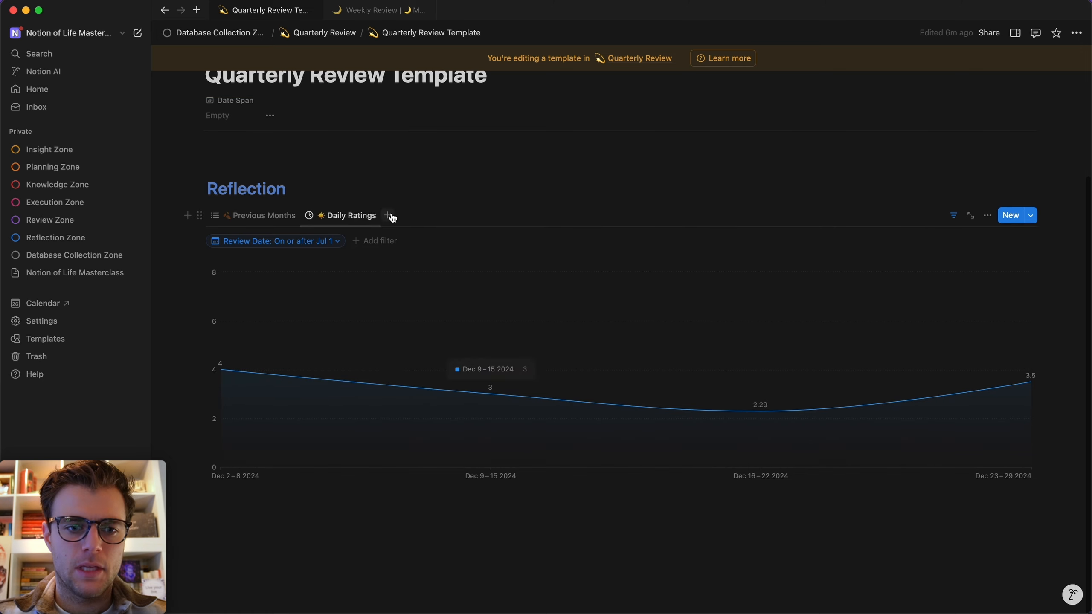
click(391, 215)
click(424, 248)
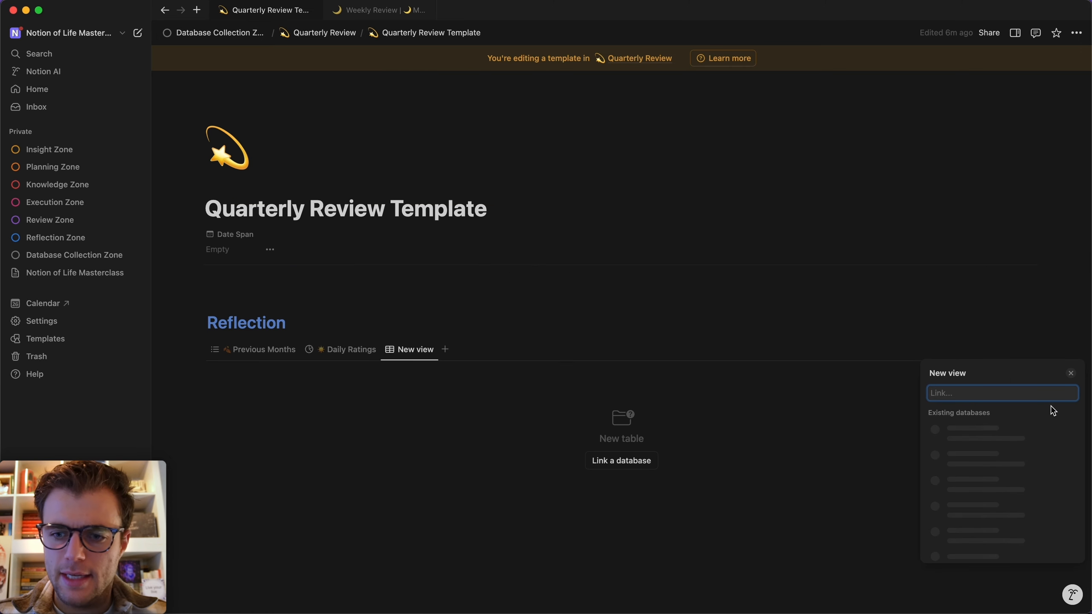
click(1011, 437)
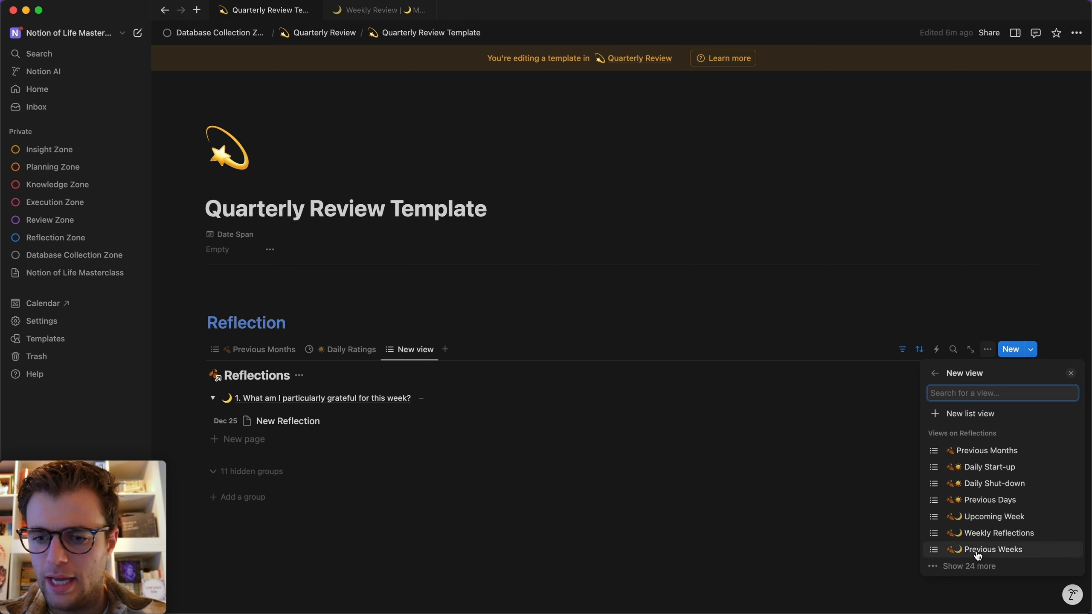
click(967, 565)
scroll(1044, 392, down, 3)
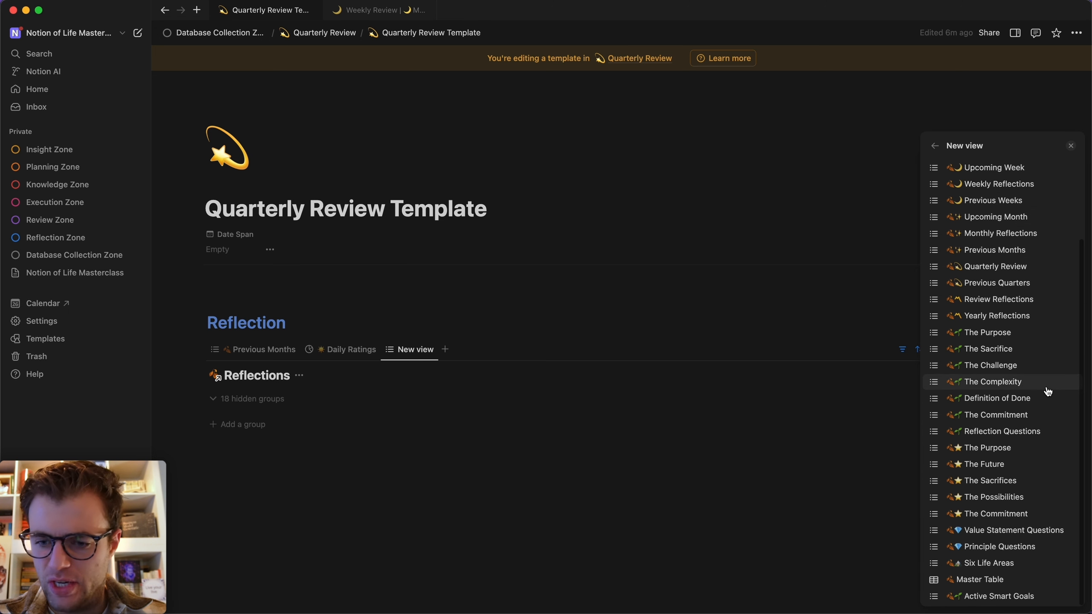
scroll(975, 414, up, 4)
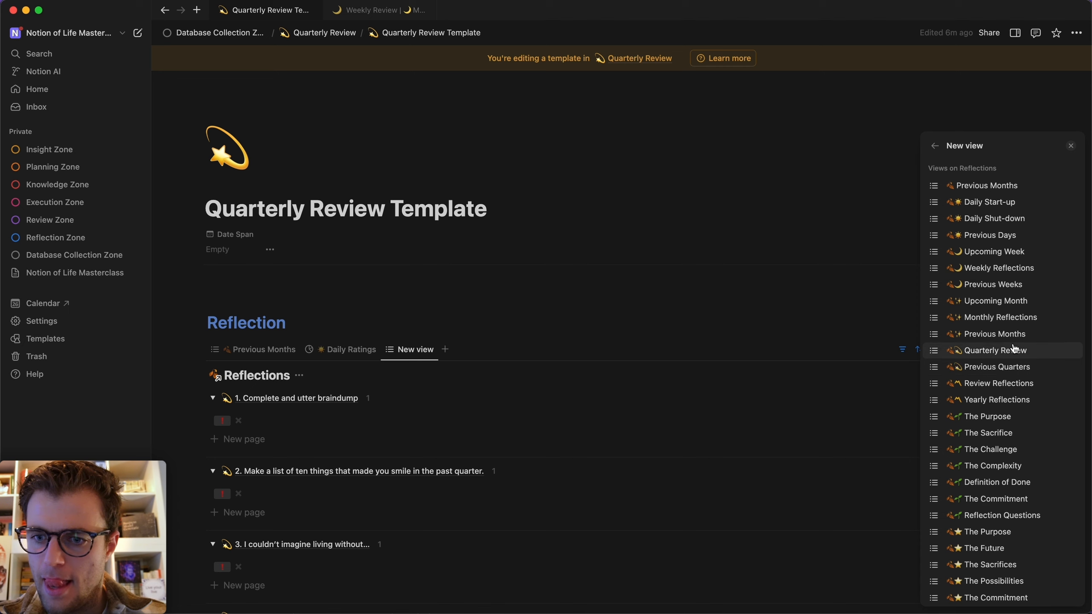
click(984, 350)
click(589, 275)
Hide the linked Reflections database title and review the nine question groups.
scroll(587, 272, down, 5)
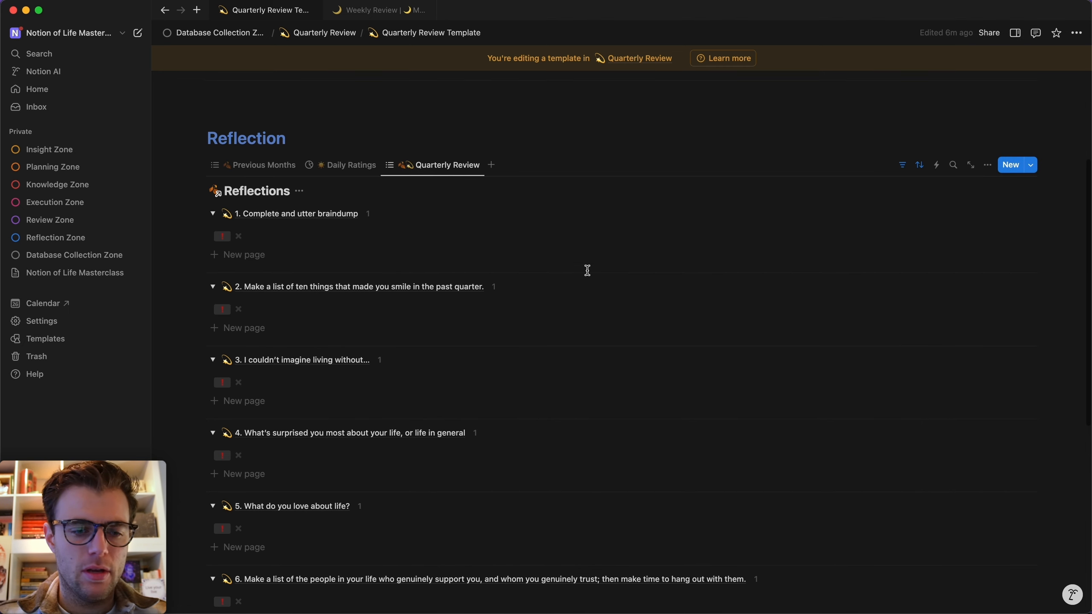
click(299, 190)
click(296, 246)
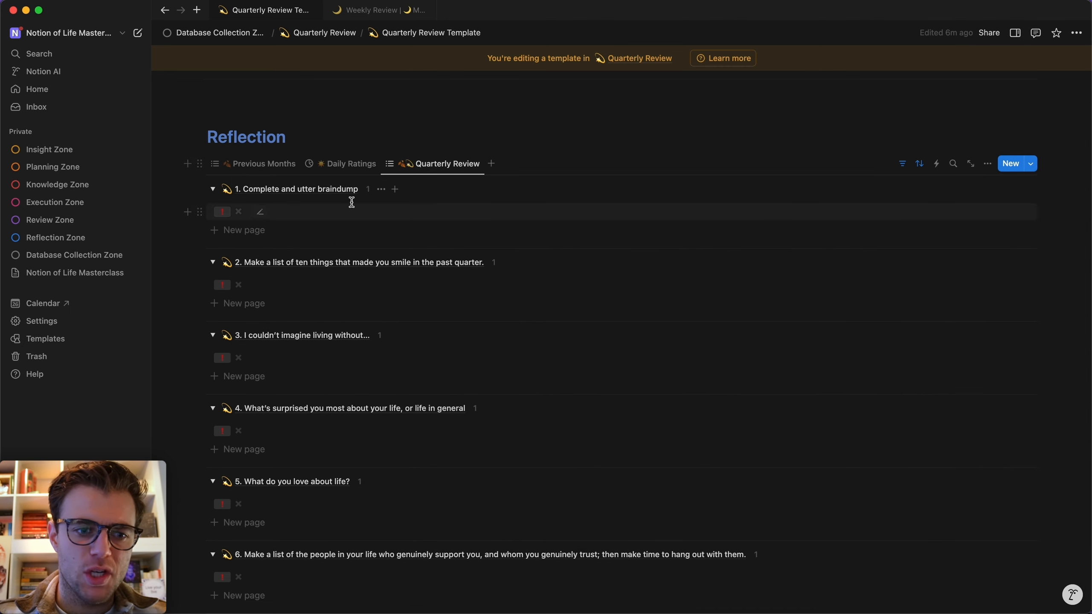
scroll(353, 200, down, 10)
scroll(353, 207, up, 9)
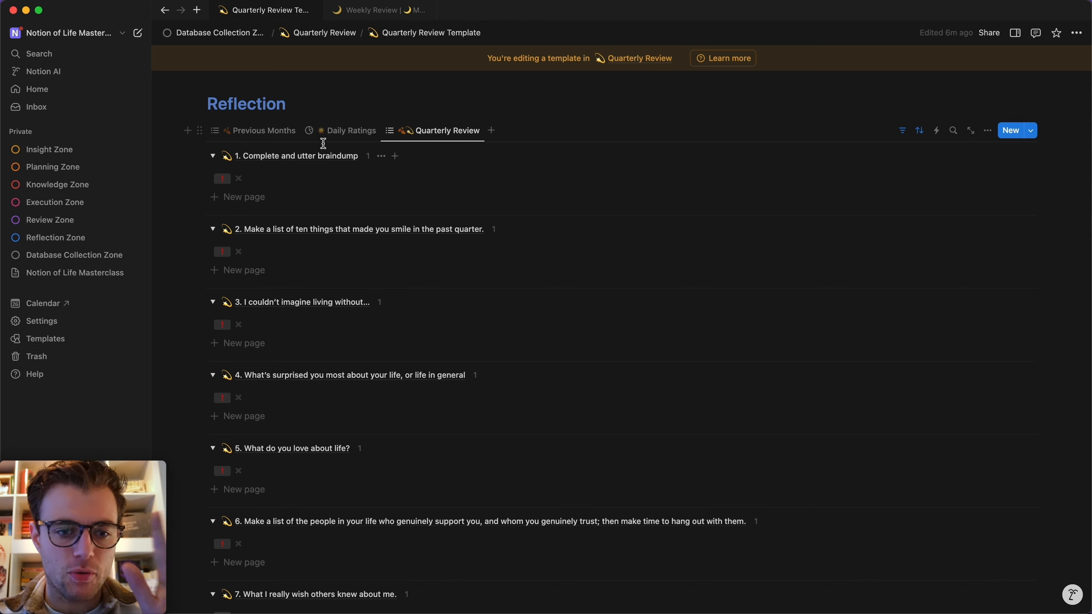
scroll(323, 144, down, 5)
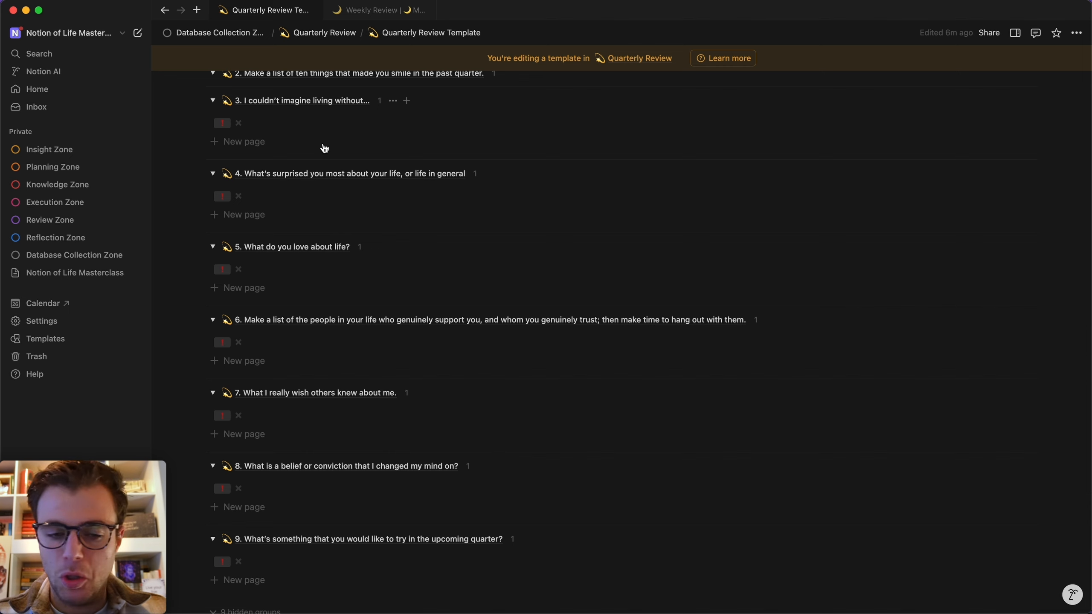
scroll(323, 146, up, 2)
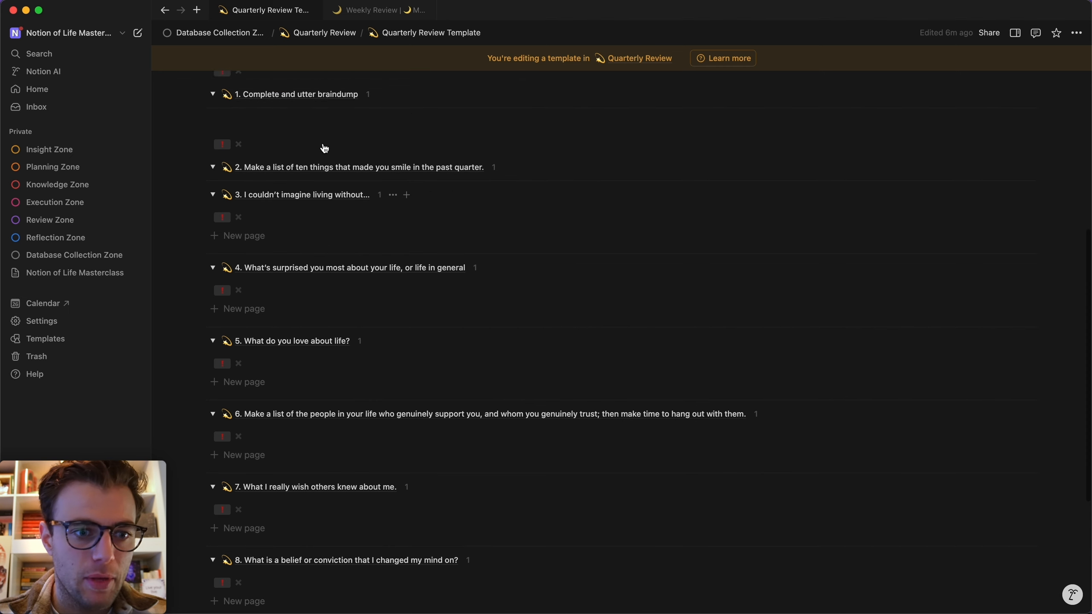
Add a test New Reflection entry under question 3 and preview it.
click(248, 240)
click(389, 219)
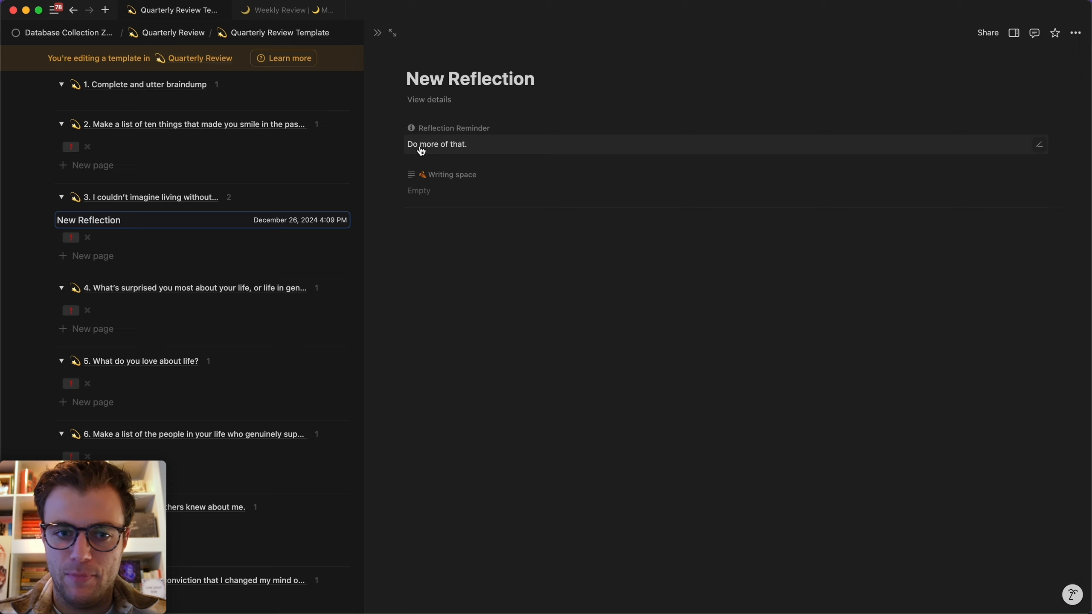
click(377, 33)
Delete the test New Reflection entry from question 3.
click(199, 220)
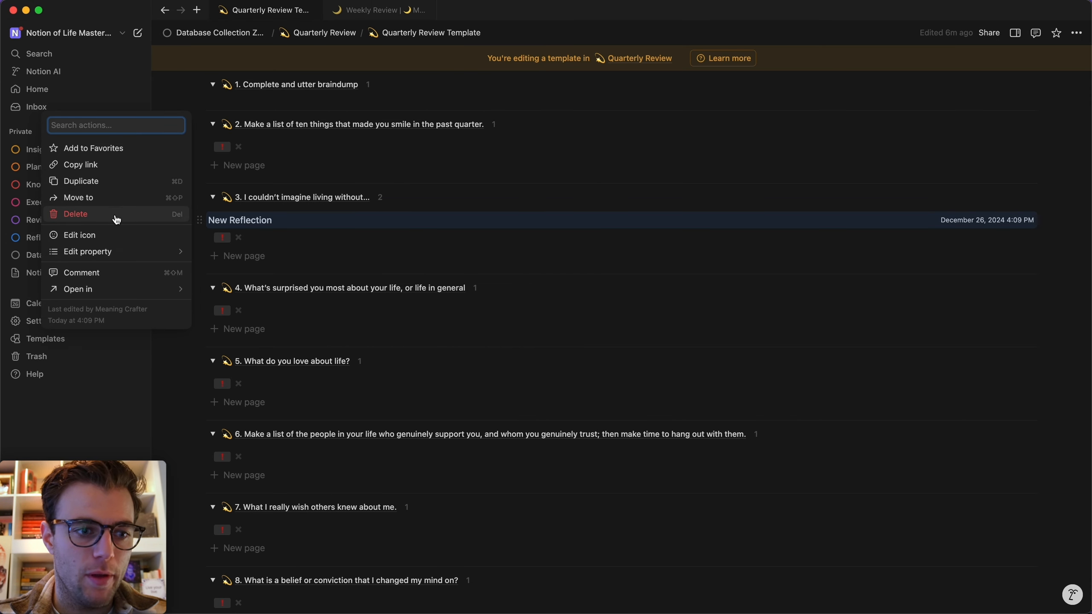
click(117, 199)
click(158, 195)
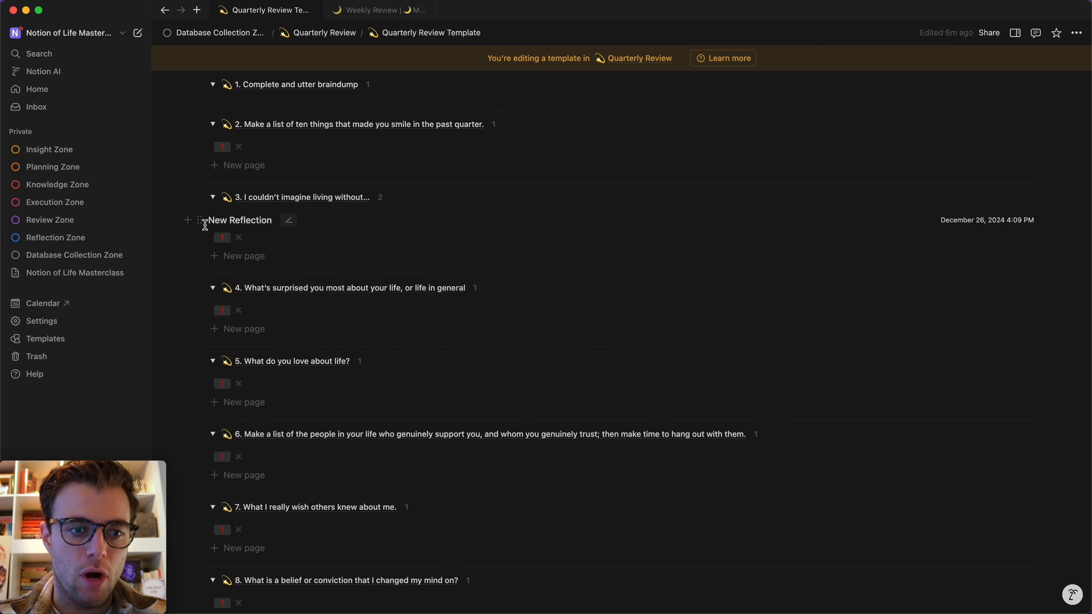
click(200, 220)
click(129, 215)
scroll(287, 296, up, 5)
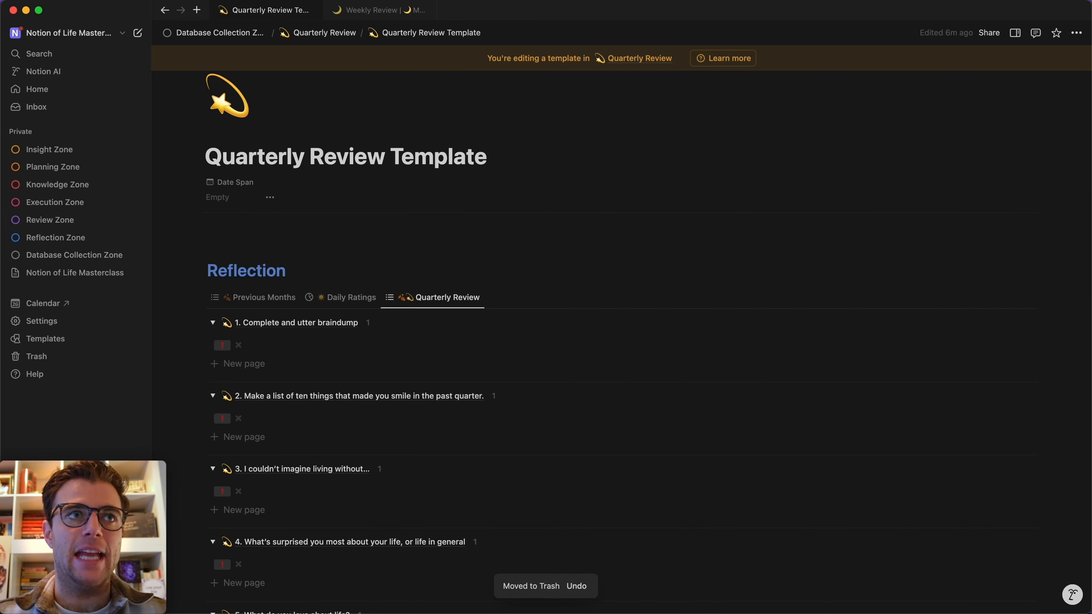
scroll(224, 348, down, 10)
Add a large 'Insight' heading below the Reflections view and make it yellow text.
click(253, 499)
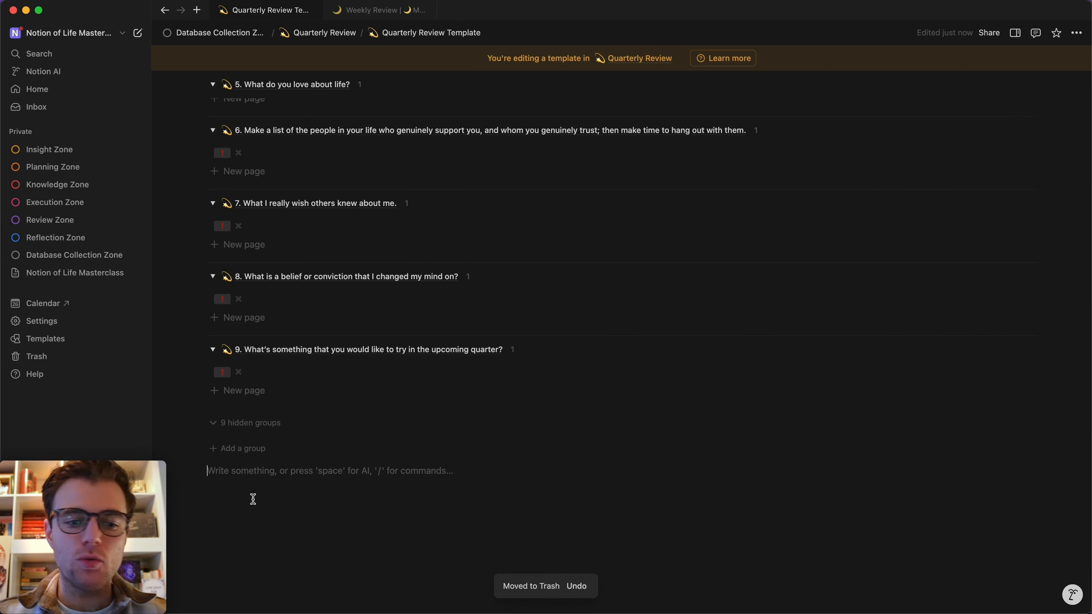
text(/h1)
key(Return)
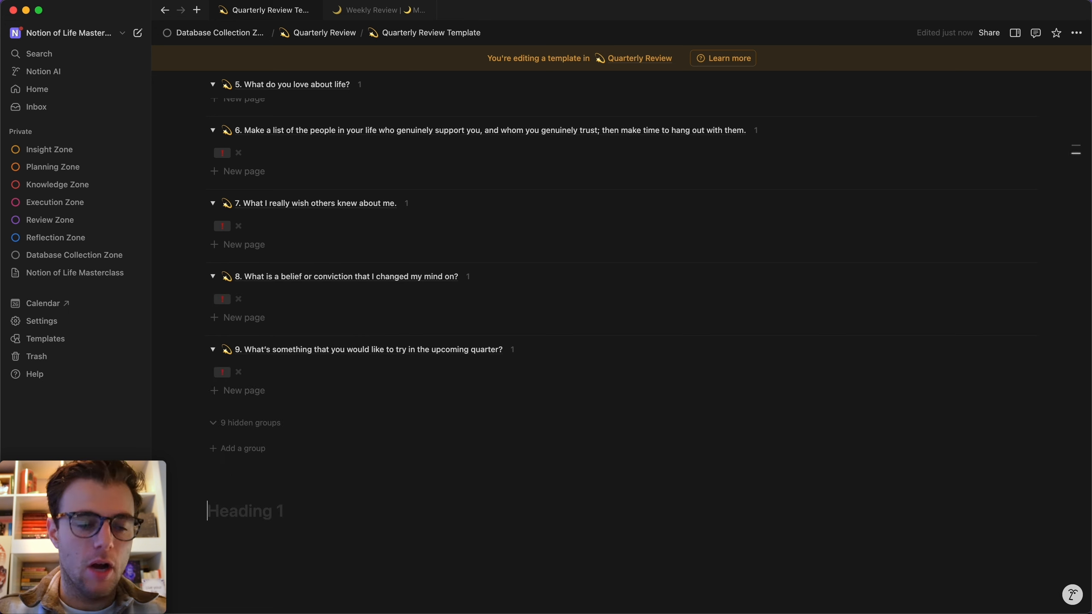
text(Insight)
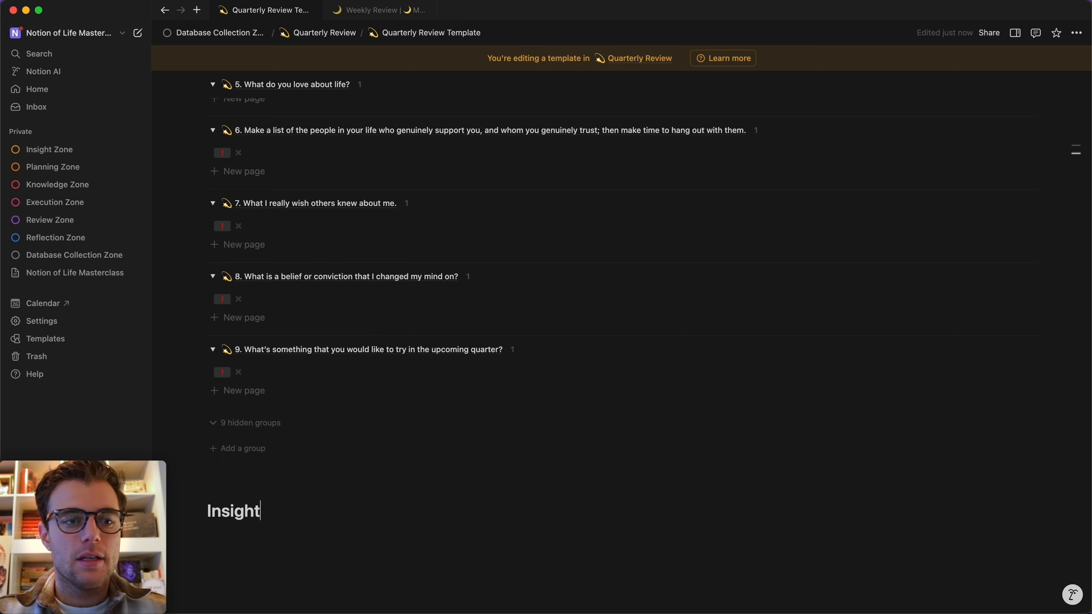
text( /yello)
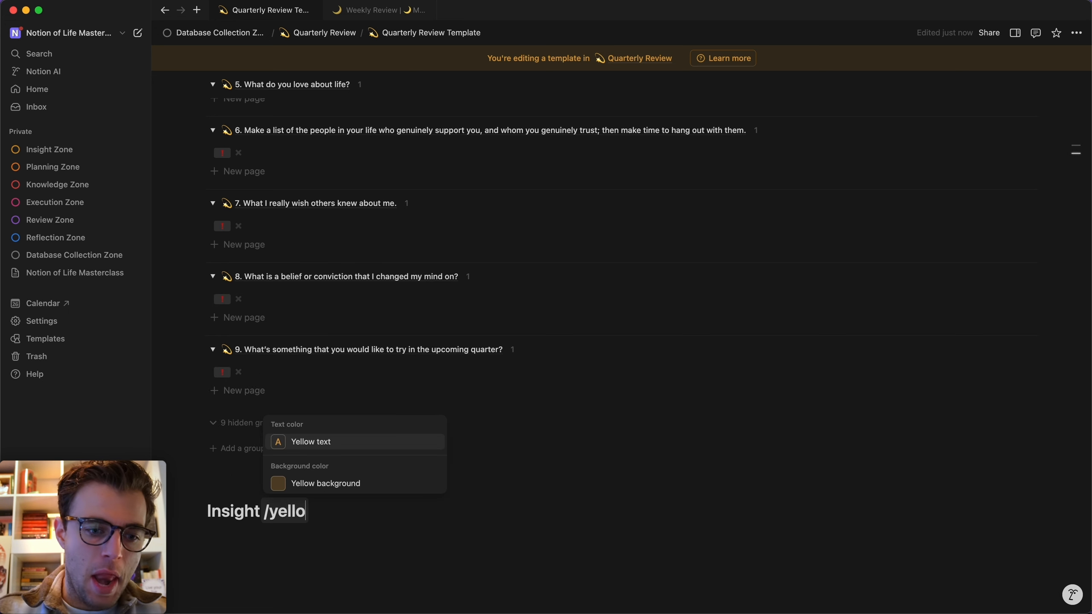
key(Return)
scroll(627, 344, down, 2)
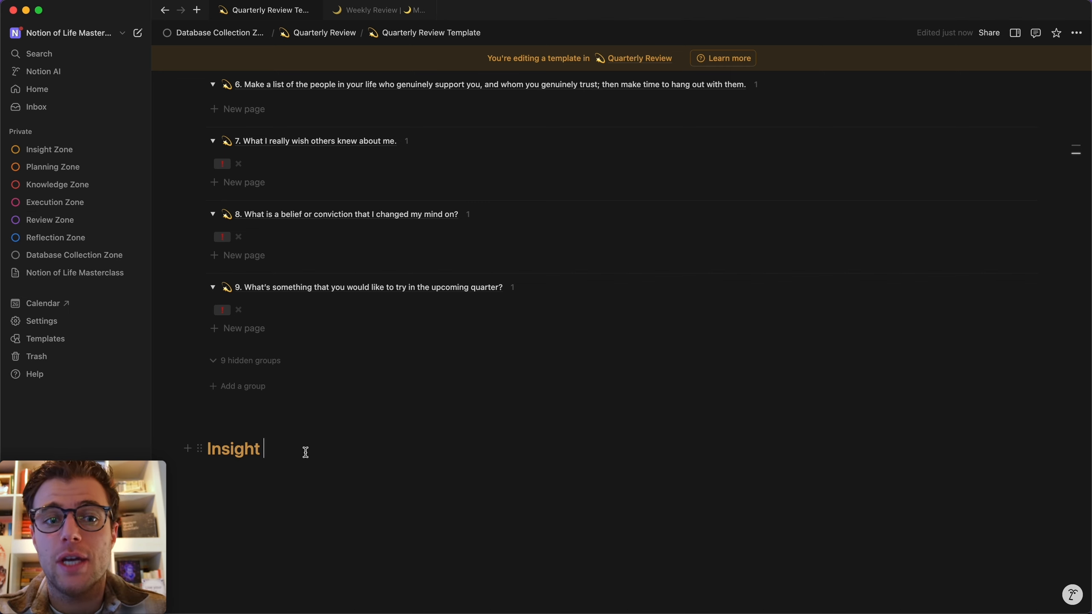
scroll(306, 452, up, 15)
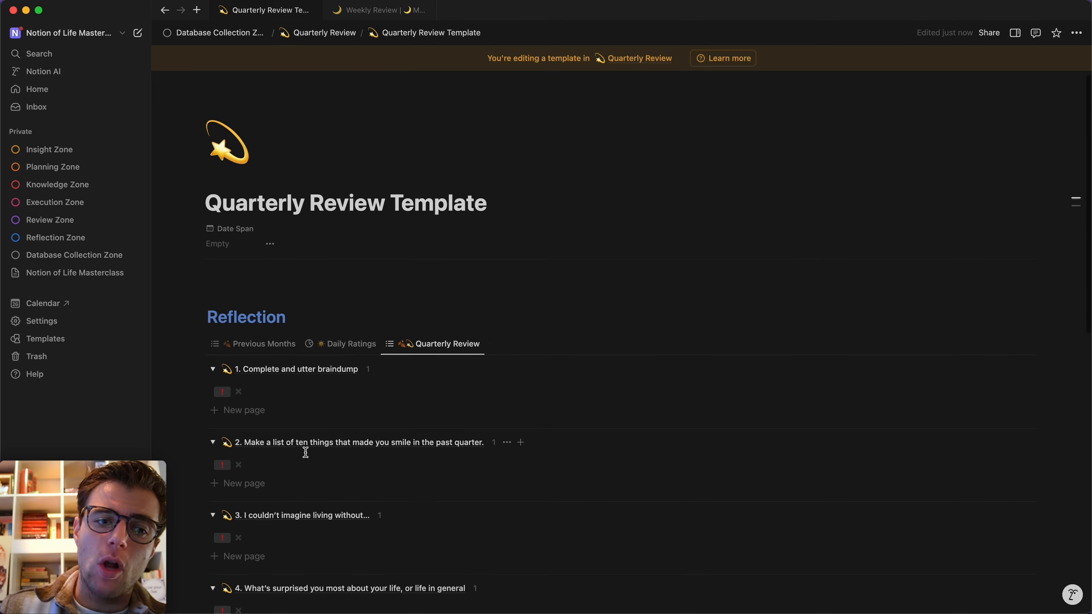
scroll(318, 434, down, 4)
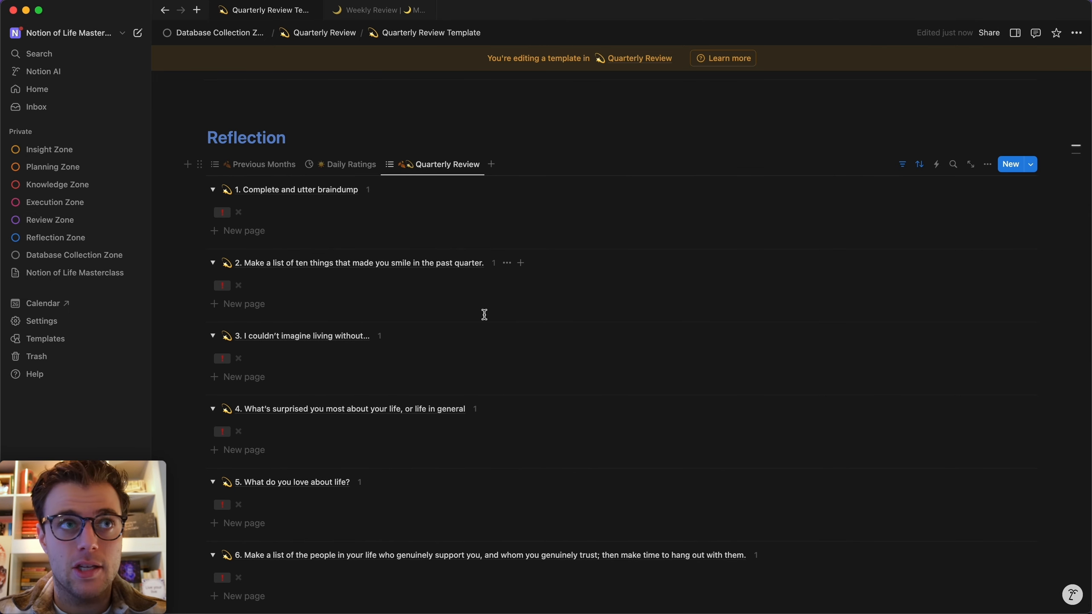
scroll(484, 314, down, 10)
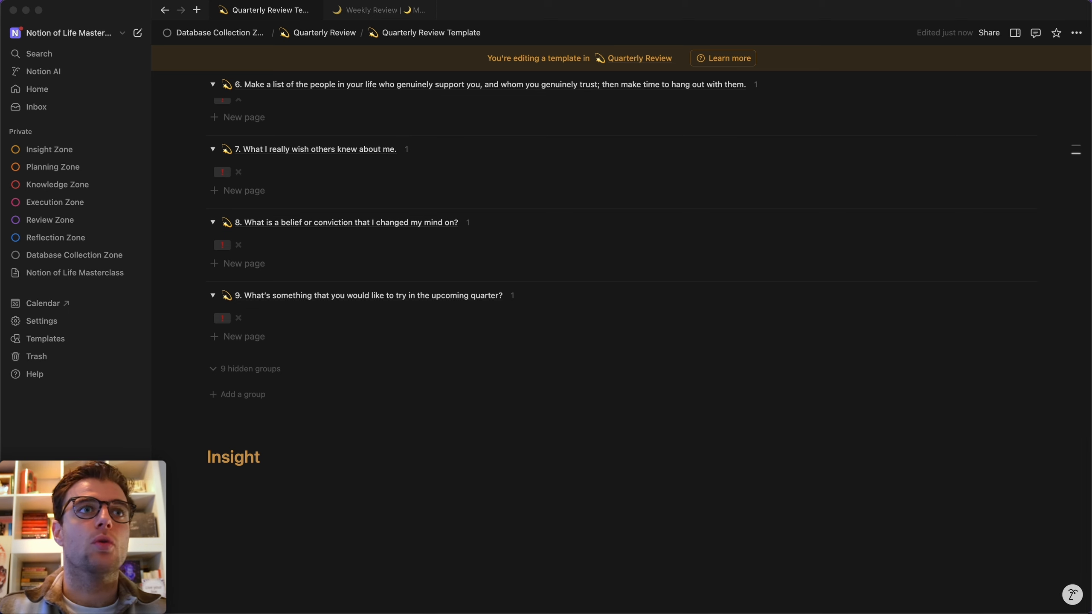
click(310, 483)
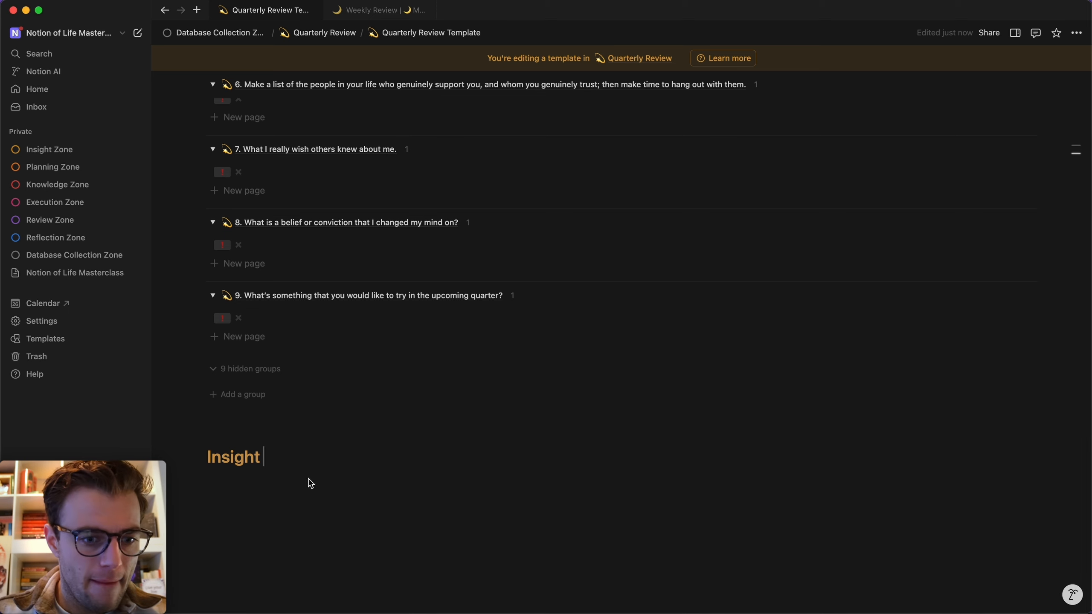
In Core Insights, duplicate the Affirmations view and rename it '💫 Value Statements'.
click(68, 254)
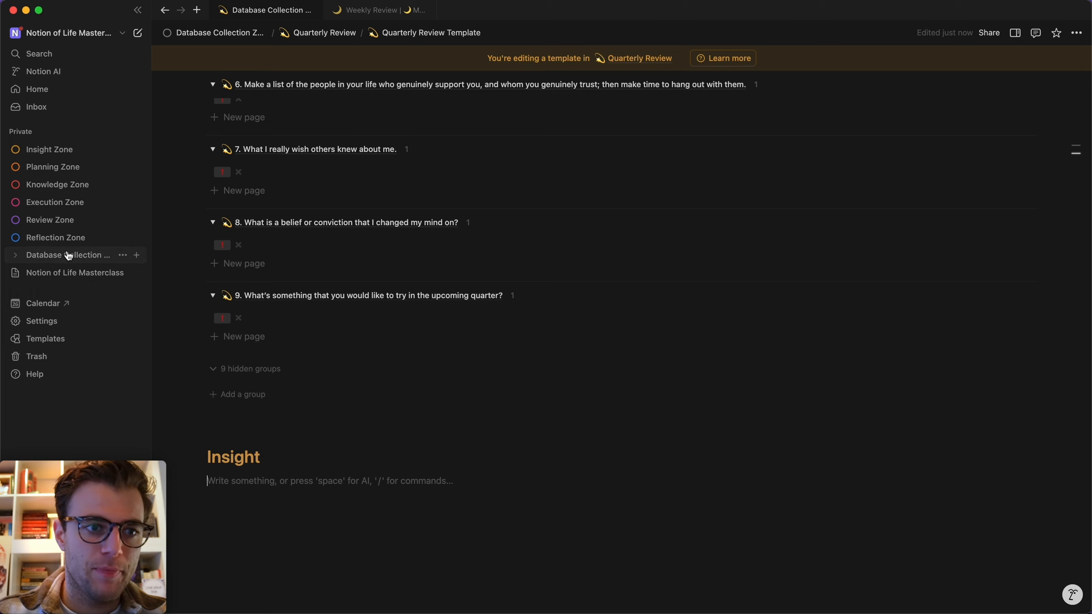
scroll(473, 297, down, 5)
click(277, 281)
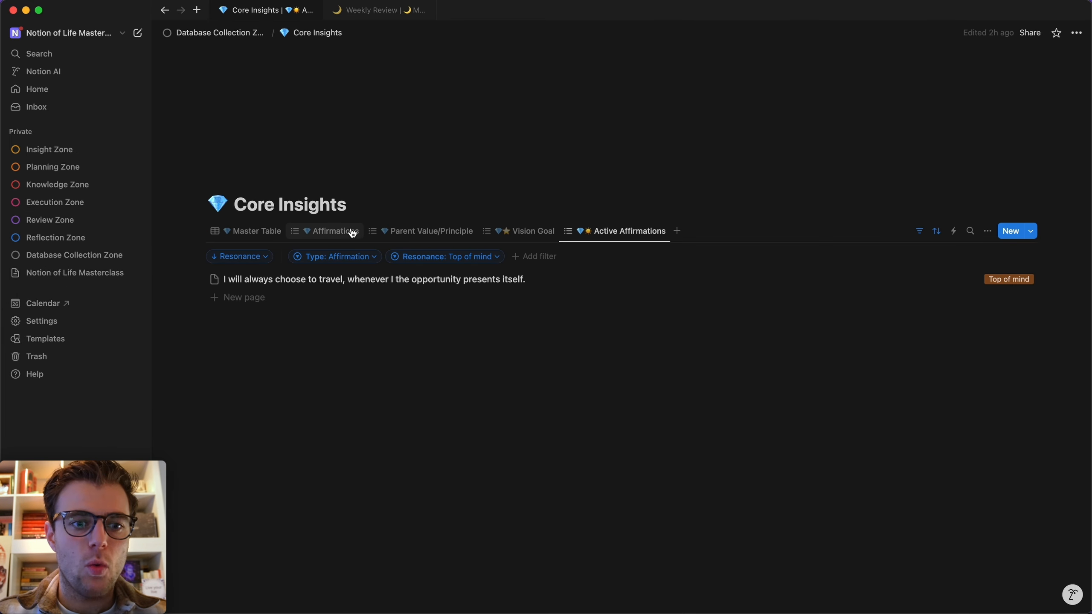
right_click(319, 231)
click(343, 309)
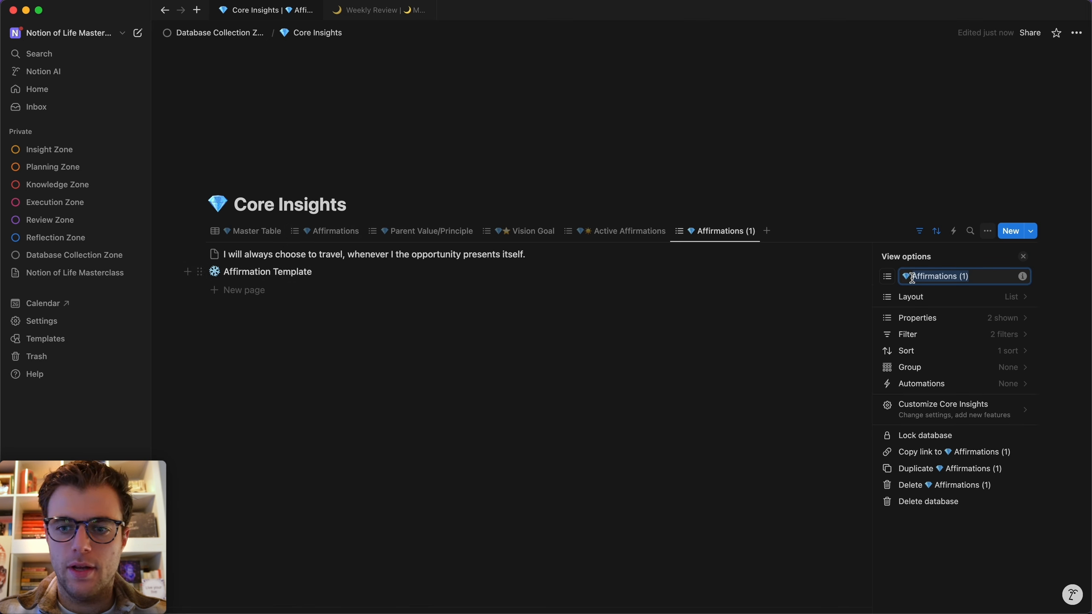
text(Value Sta)
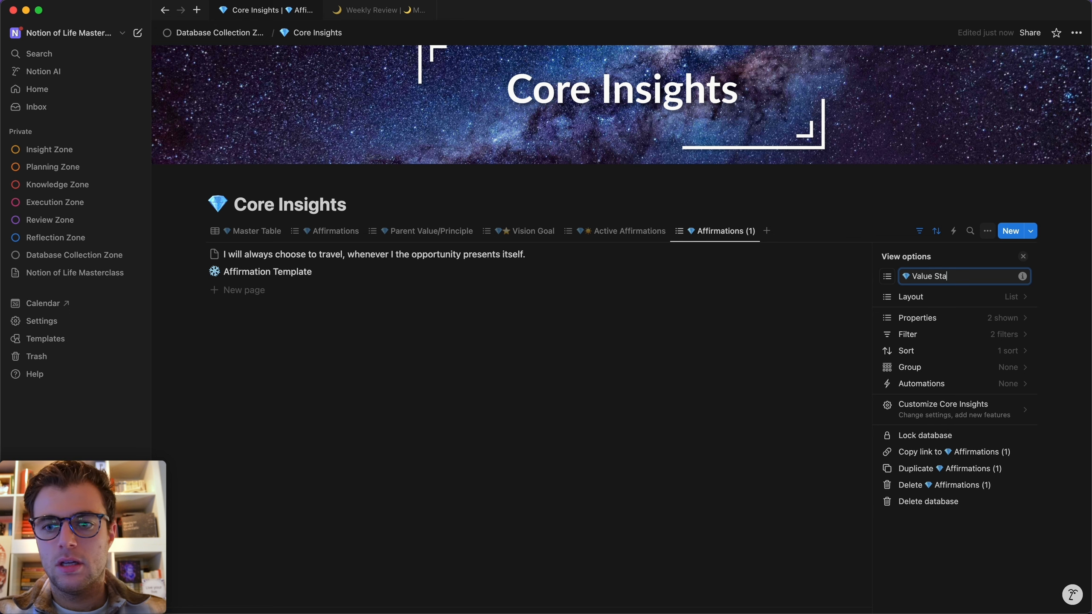
text(tements)
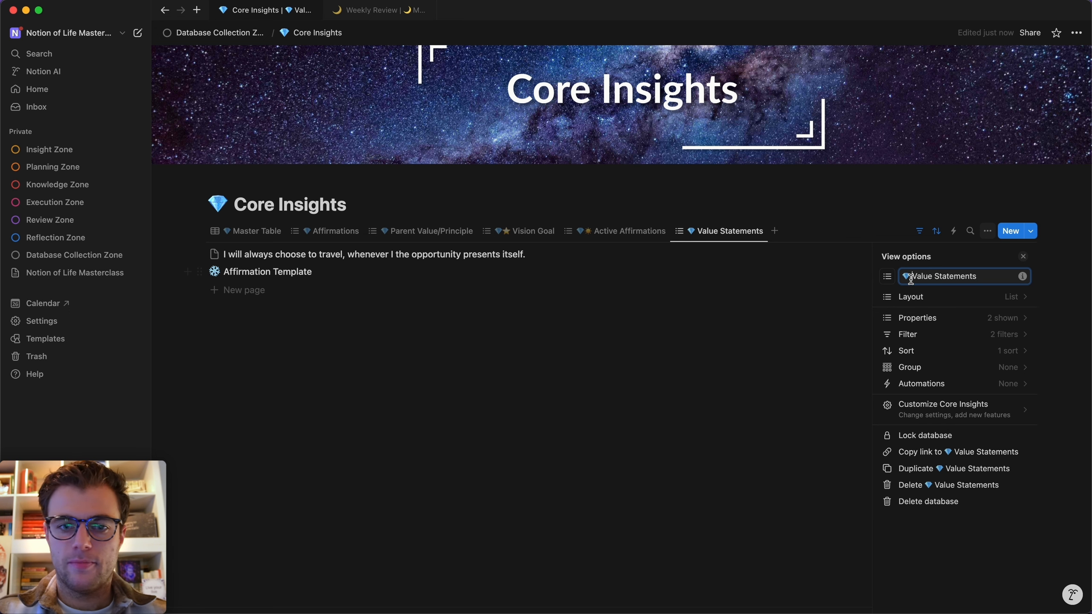
key(ctrl+super+space)
text(star)
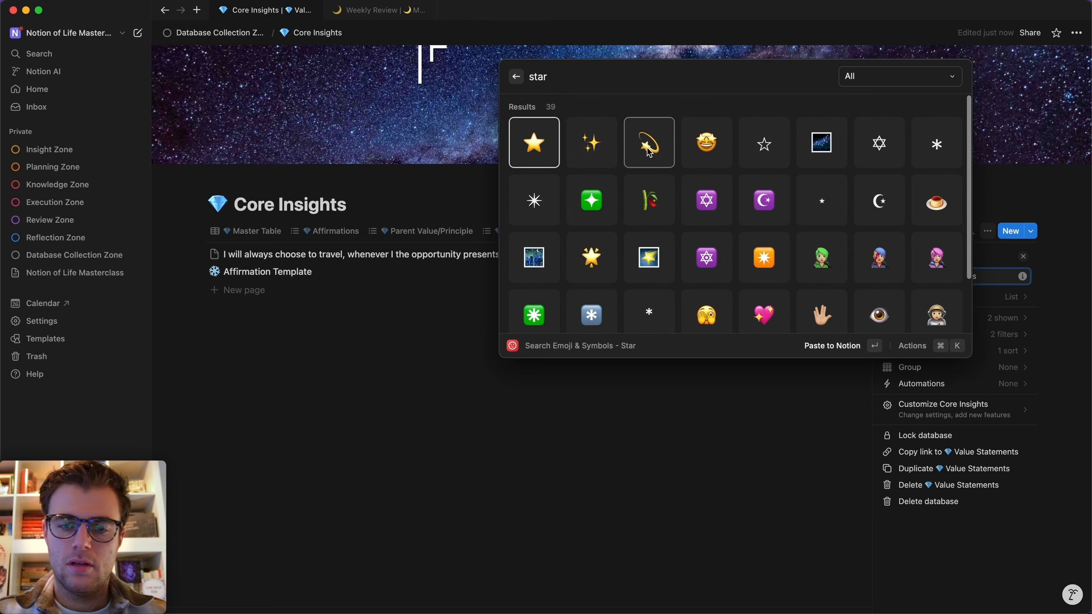
click(649, 152)
click(660, 417)
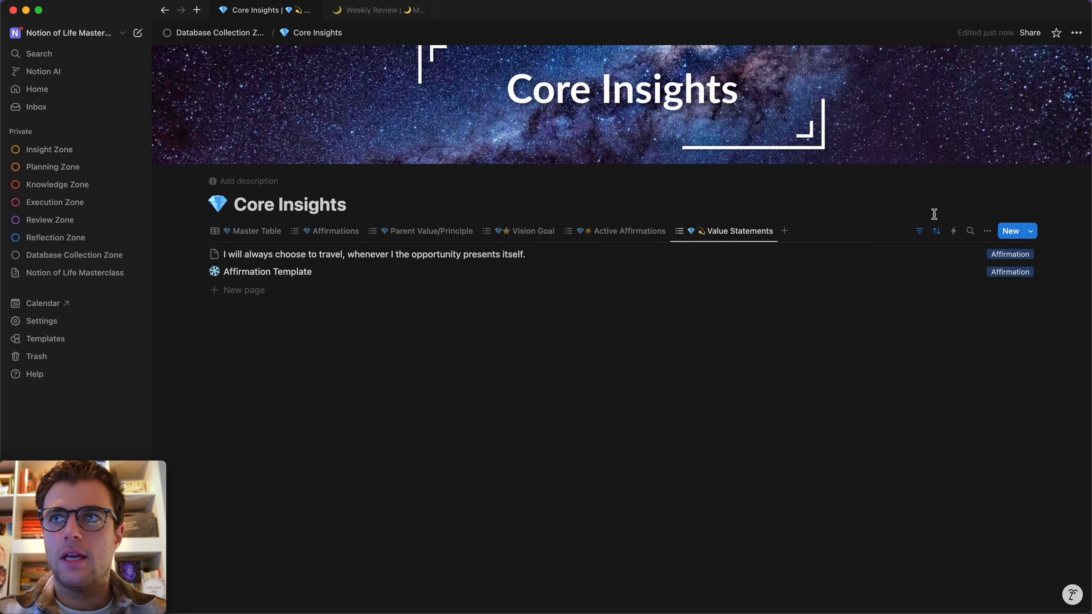
In Value Statements, hide the Type property and show Resonance.
click(987, 231)
click(945, 319)
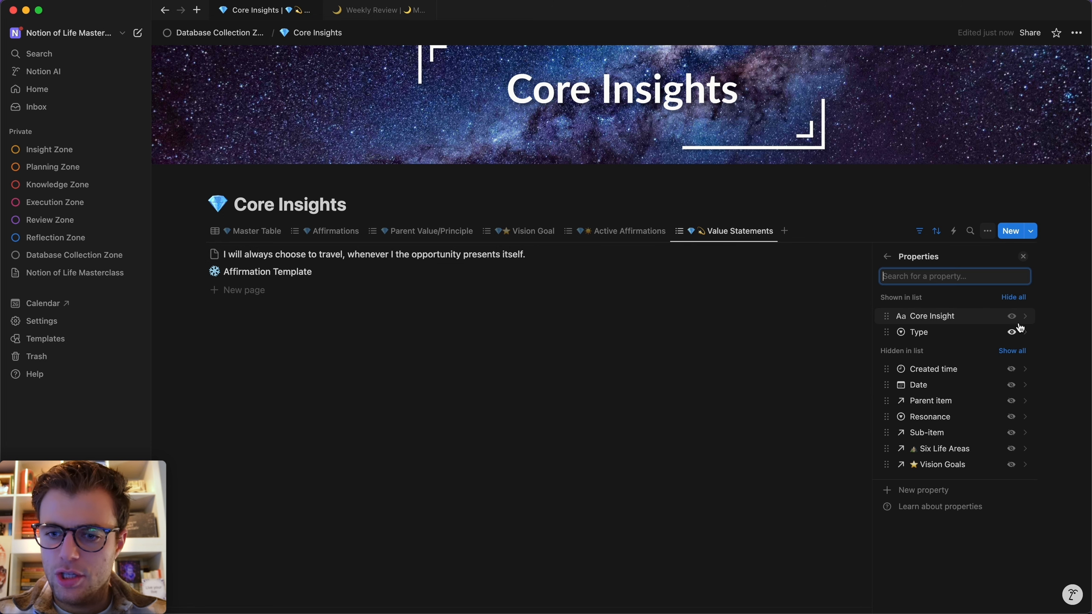
click(1012, 332)
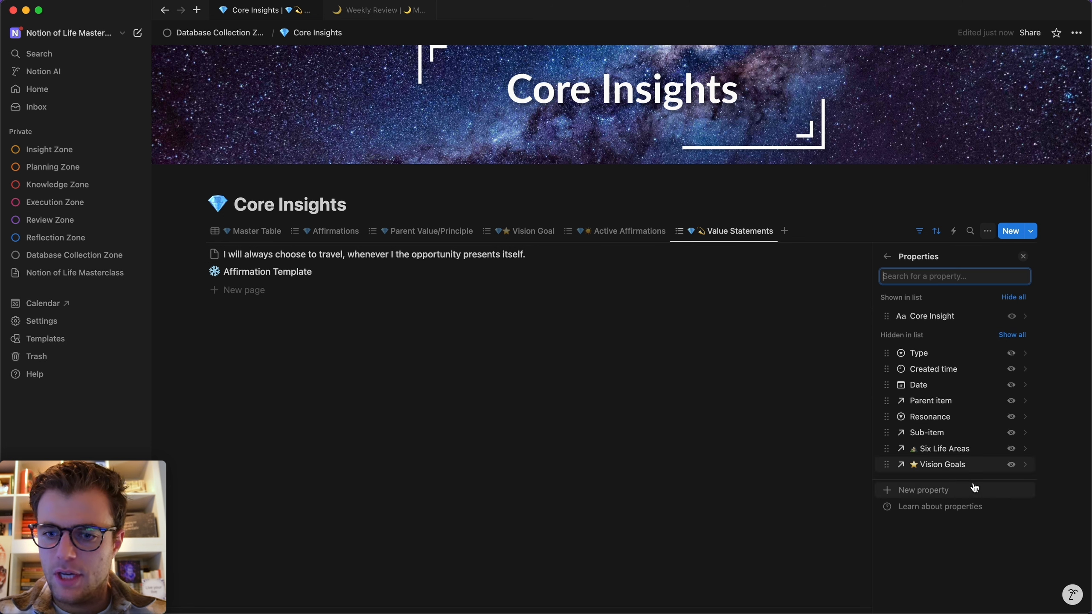
click(1011, 416)
click(835, 420)
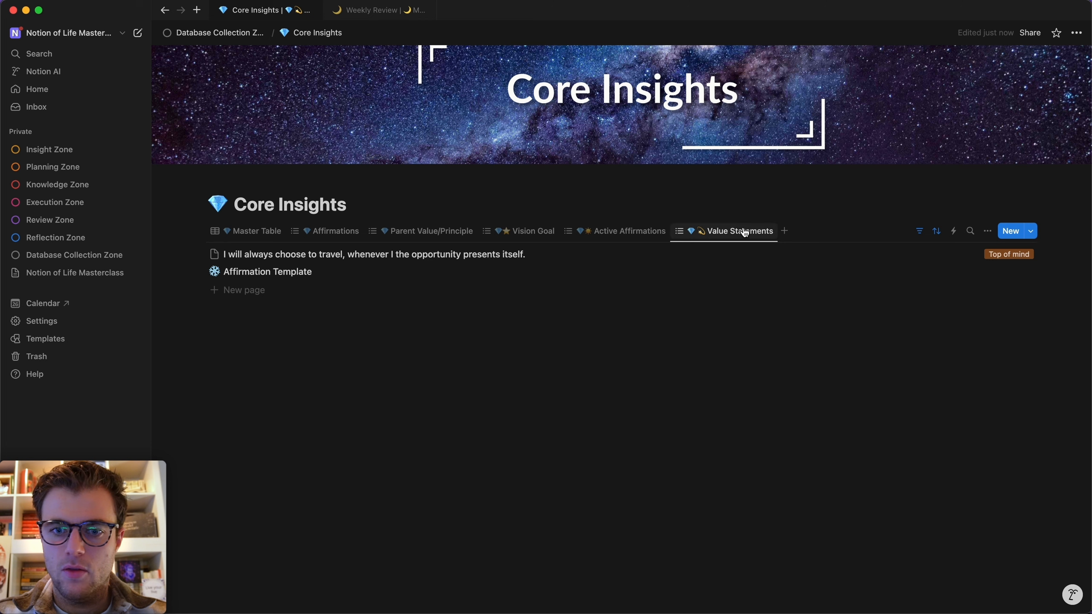
Change the Type filter from Affirmation to Value Statement.
click(937, 232)
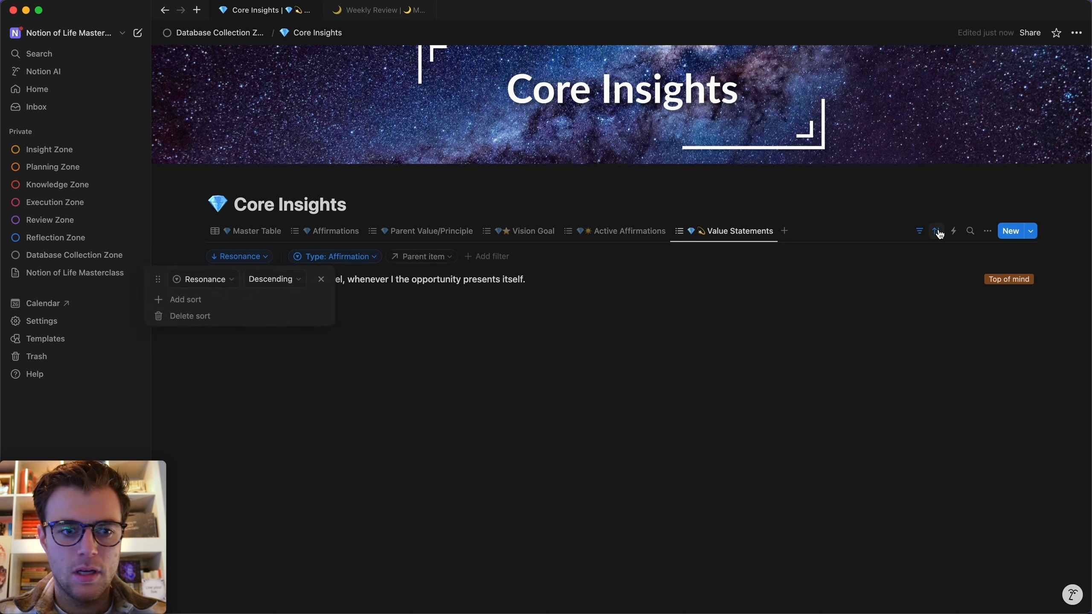
click(938, 233)
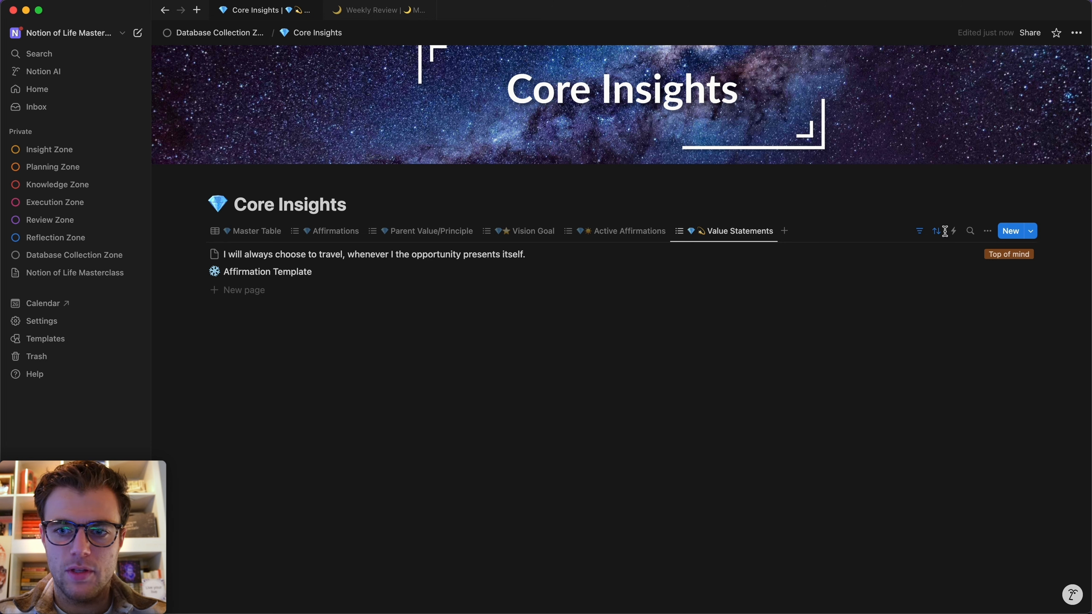
click(919, 231)
click(363, 257)
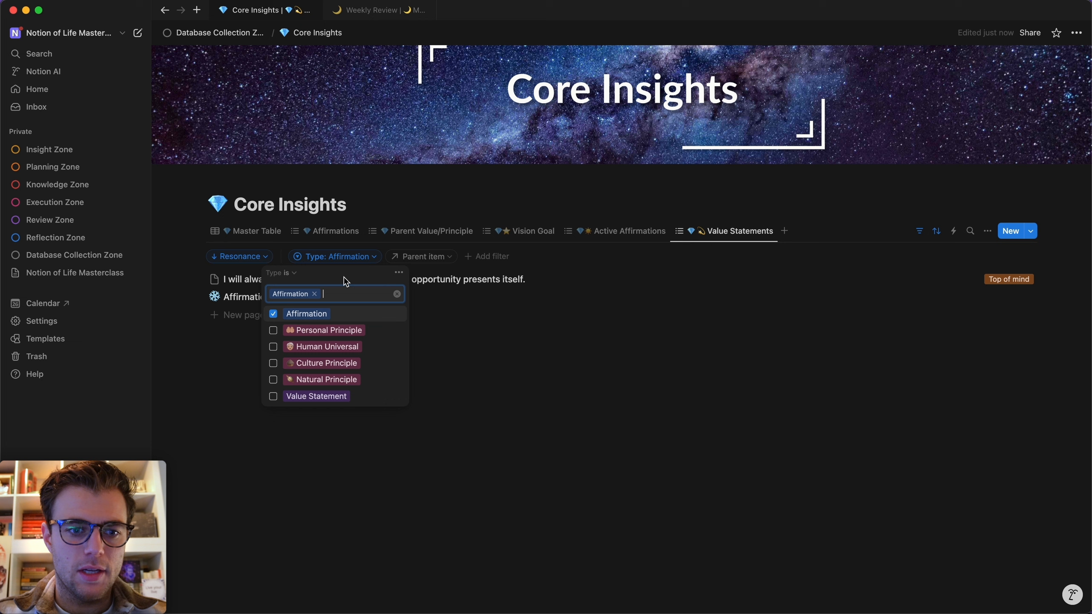
click(273, 314)
click(272, 396)
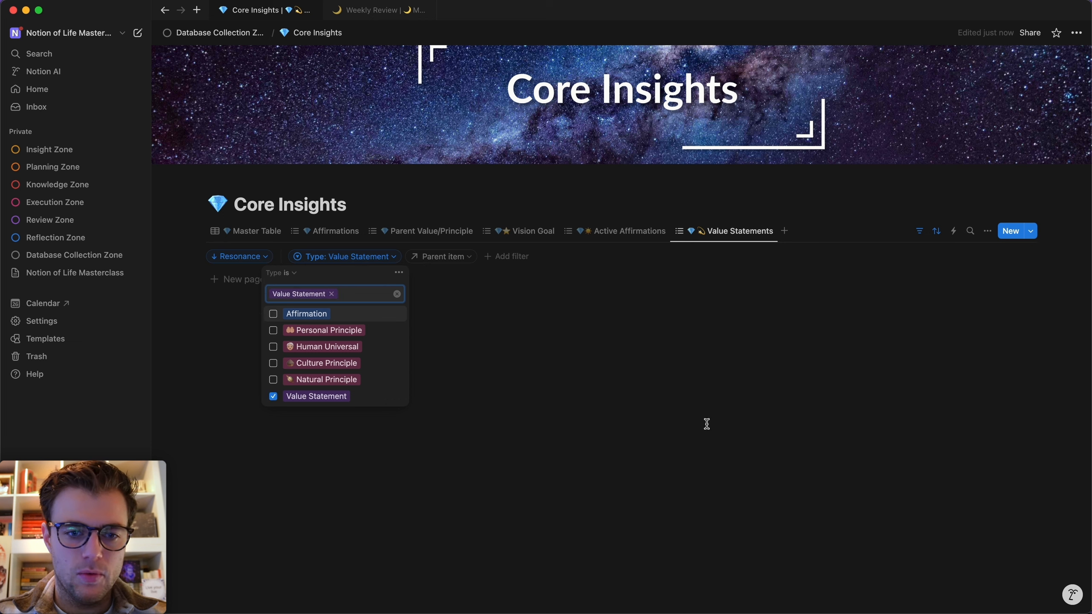
click(706, 423)
click(919, 232)
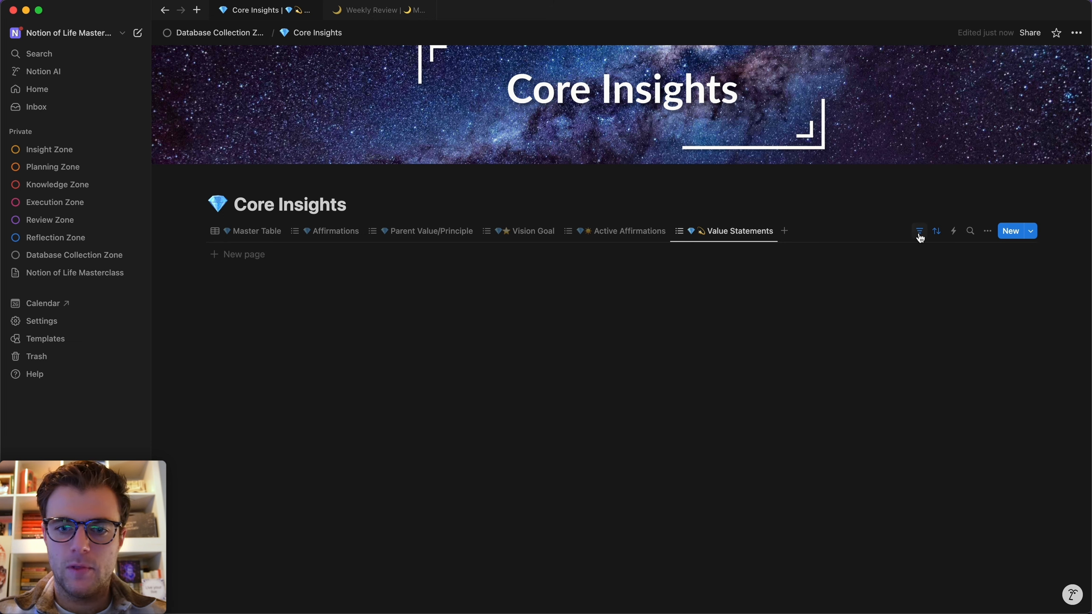
click(741, 236)
Duplicate the Value Statements view and rename the copy 'Core Principles'.
click(728, 310)
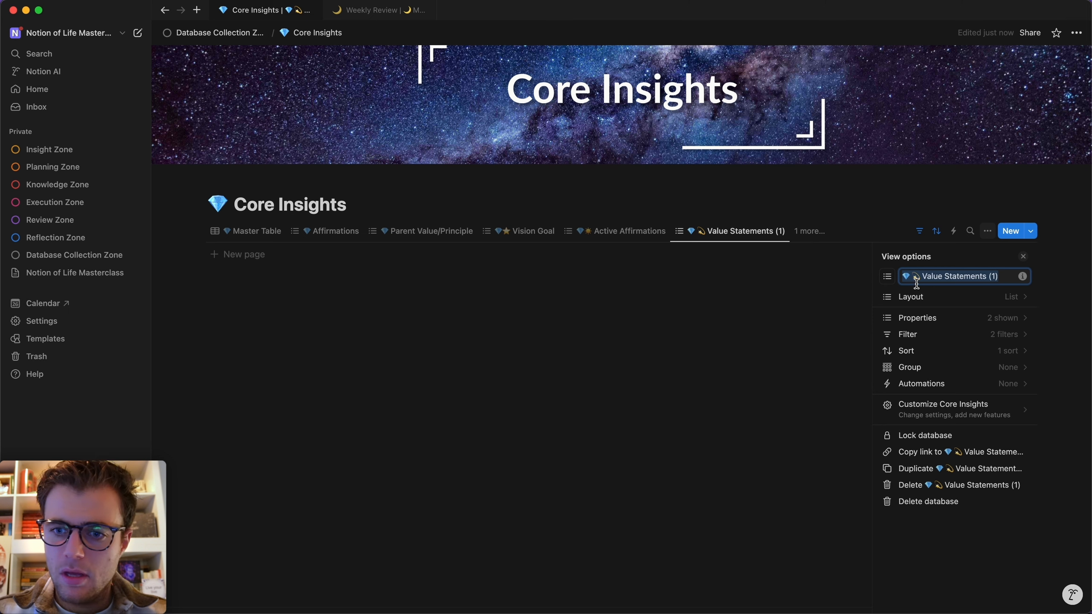
drag(1003, 273, 935, 273)
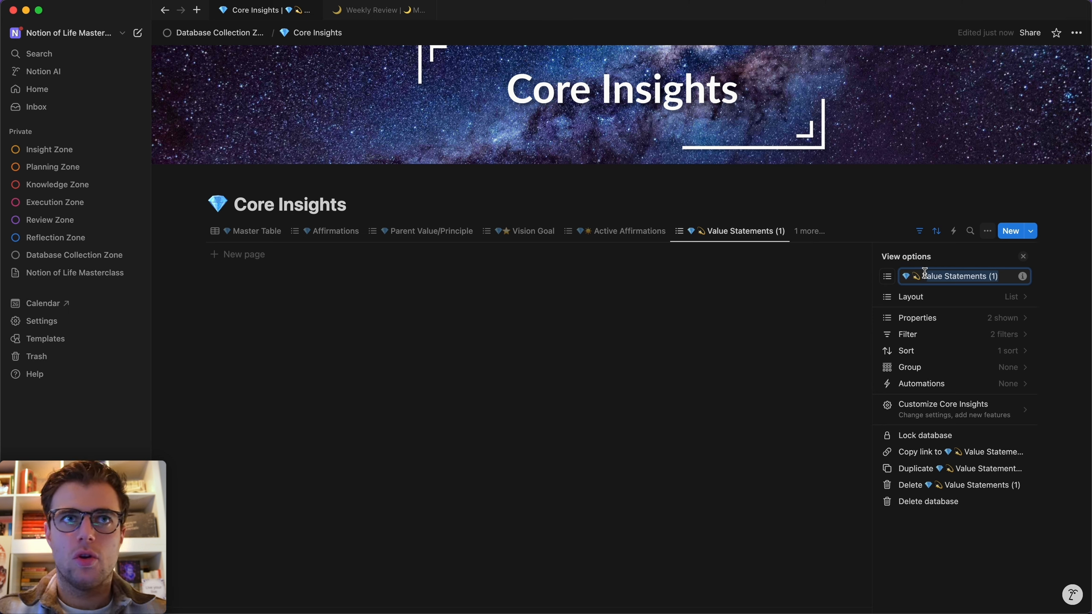
text(Core)
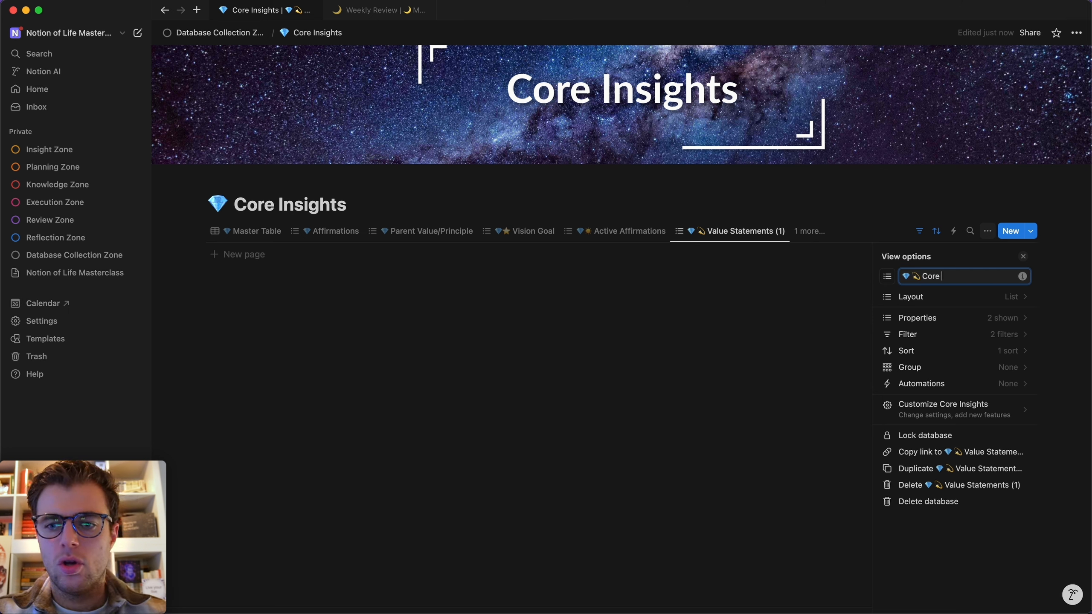
text( Principles)
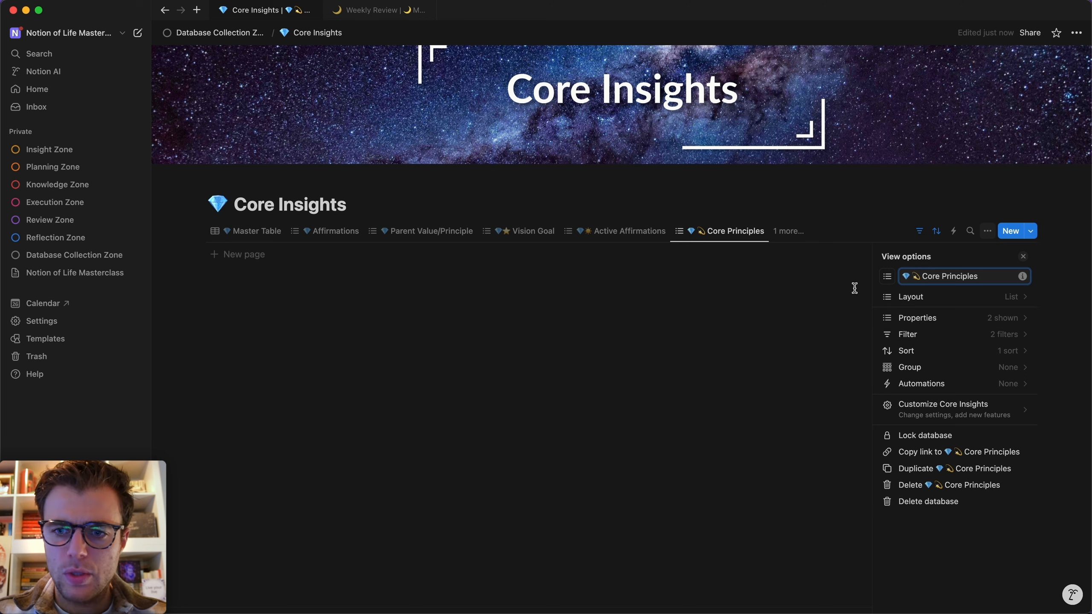
Filter Core Principles to Natural Principle, Culture Principle and Human Universal types.
click(920, 232)
click(365, 258)
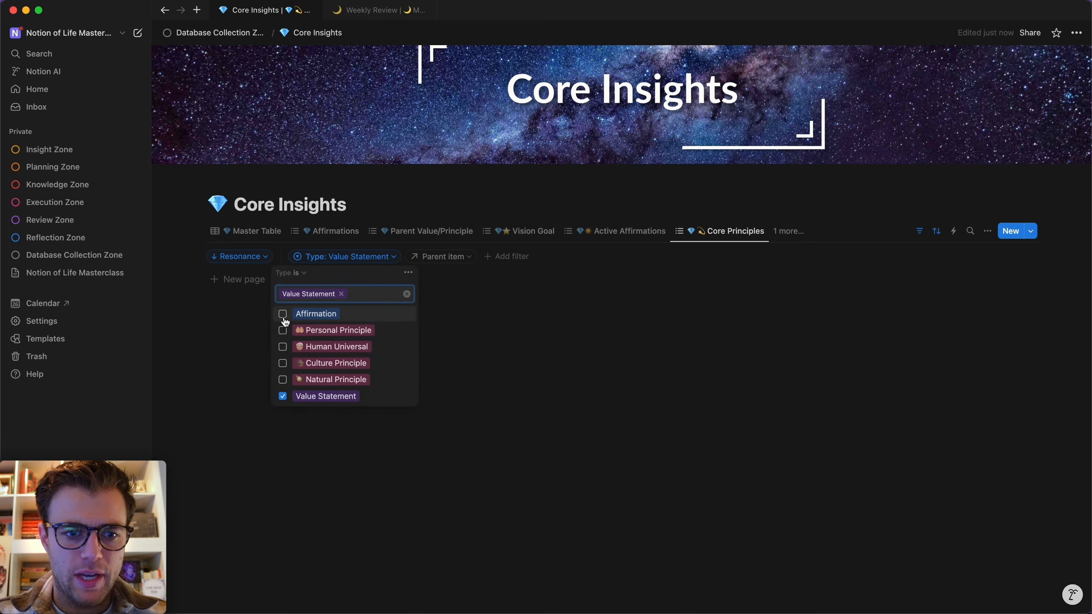
click(282, 396)
click(282, 379)
click(282, 363)
click(283, 359)
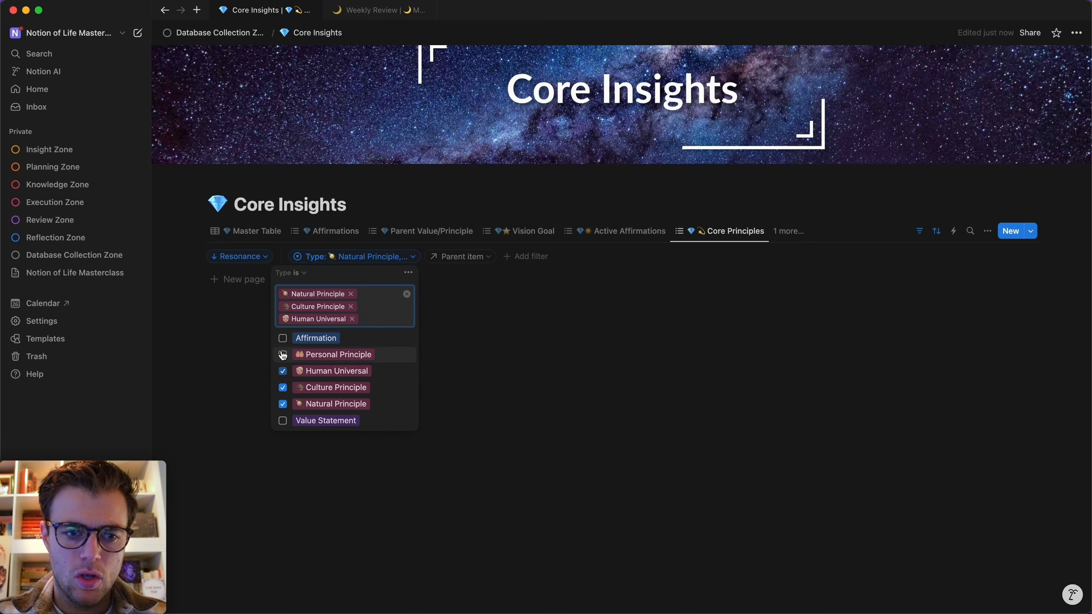
click(587, 432)
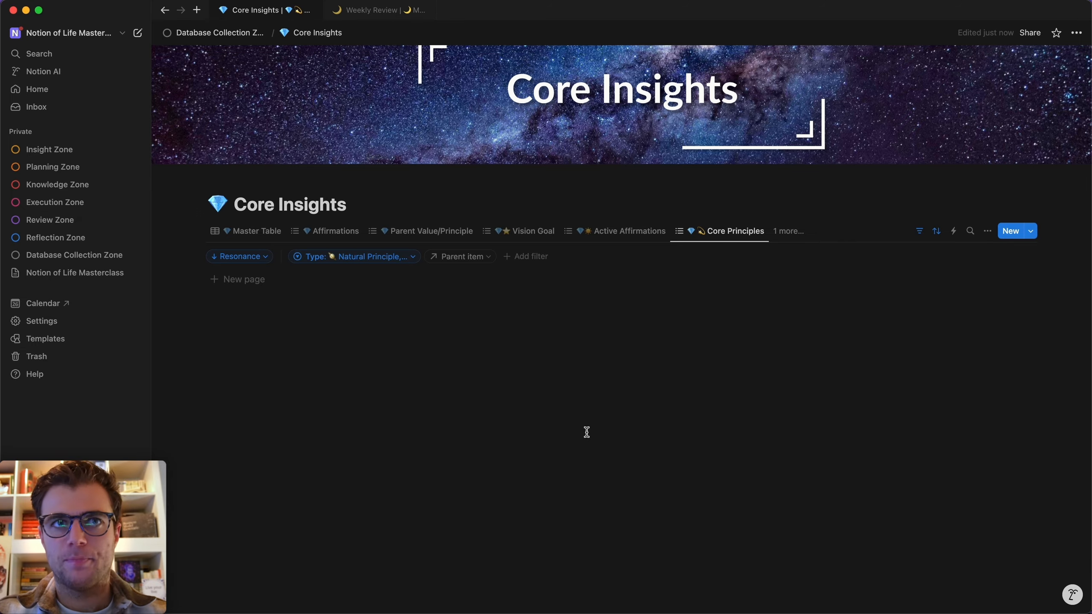
key(super+k)
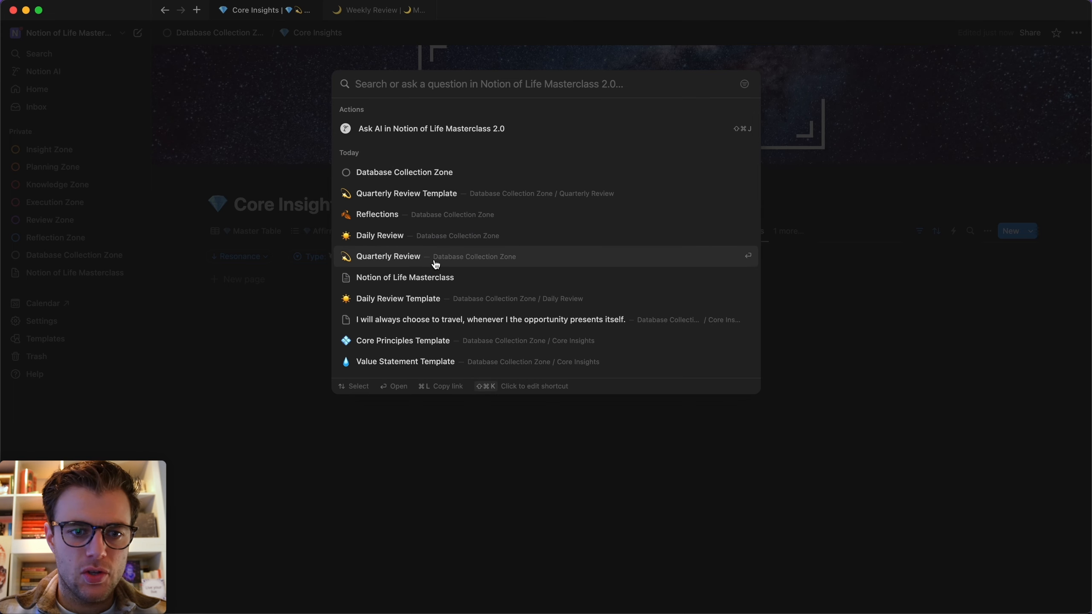
Under Insight in Quarterly Review Template, insert a linked Core Insights view using Value Statements.
click(455, 194)
scroll(282, 462, down, 10)
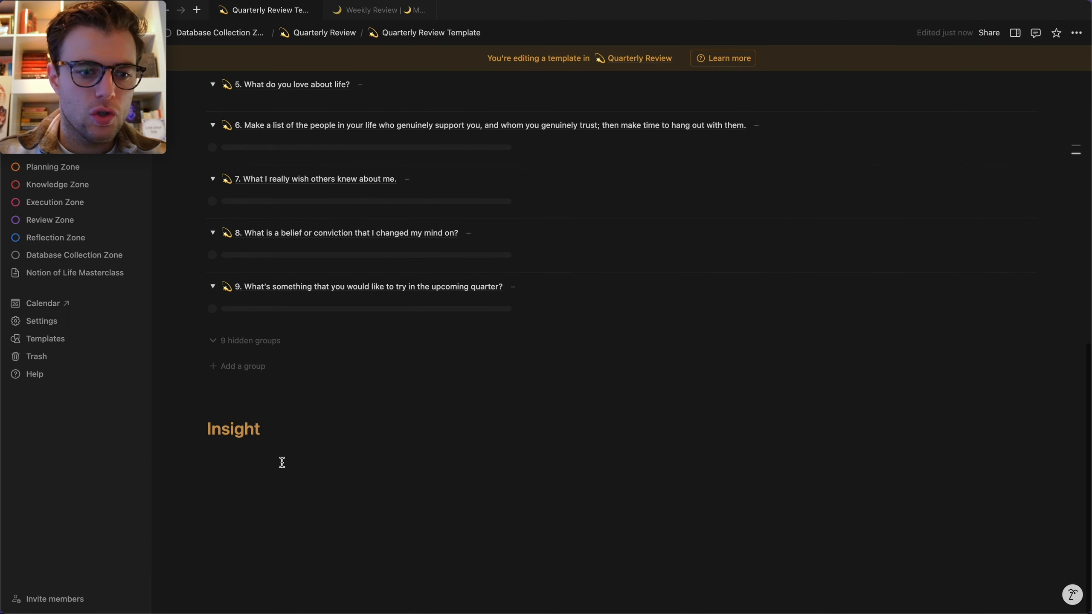
click(233, 453)
scroll(243, 488, down, 2)
click(274, 487)
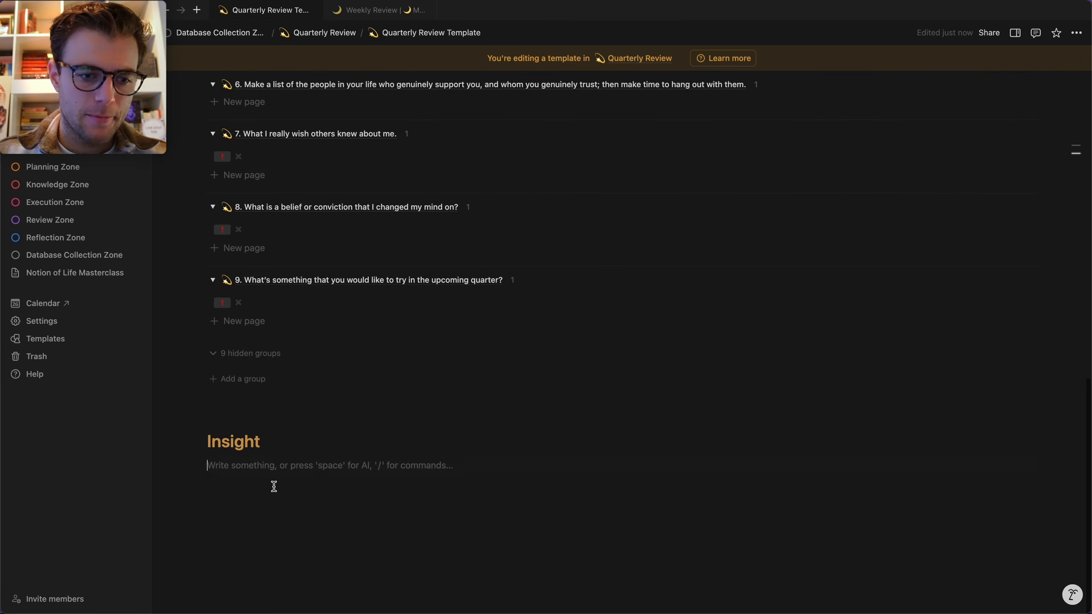
text(/li)
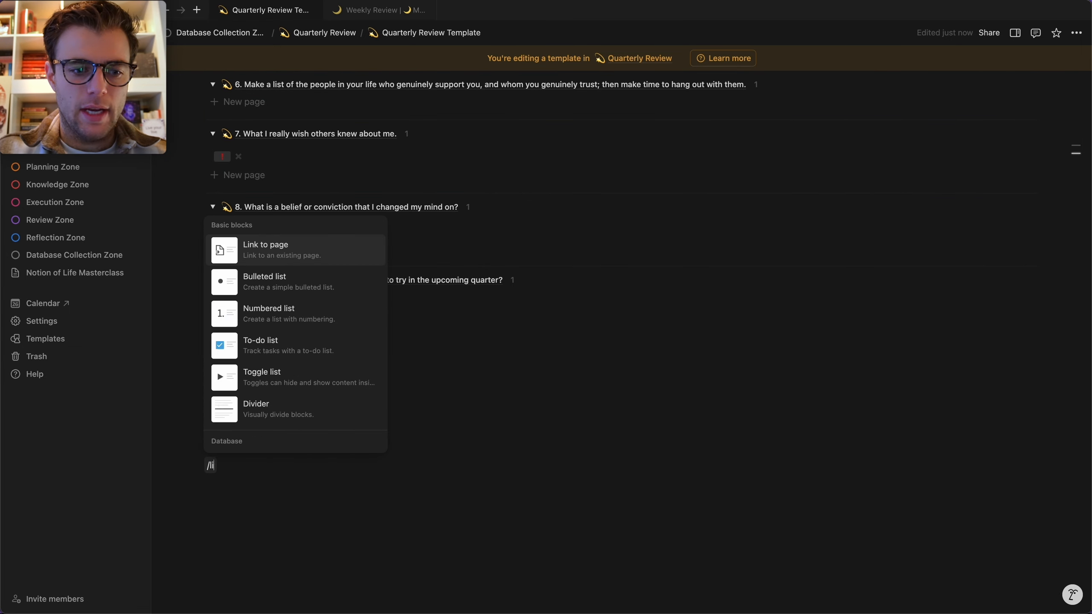
text(nked)
key(Return)
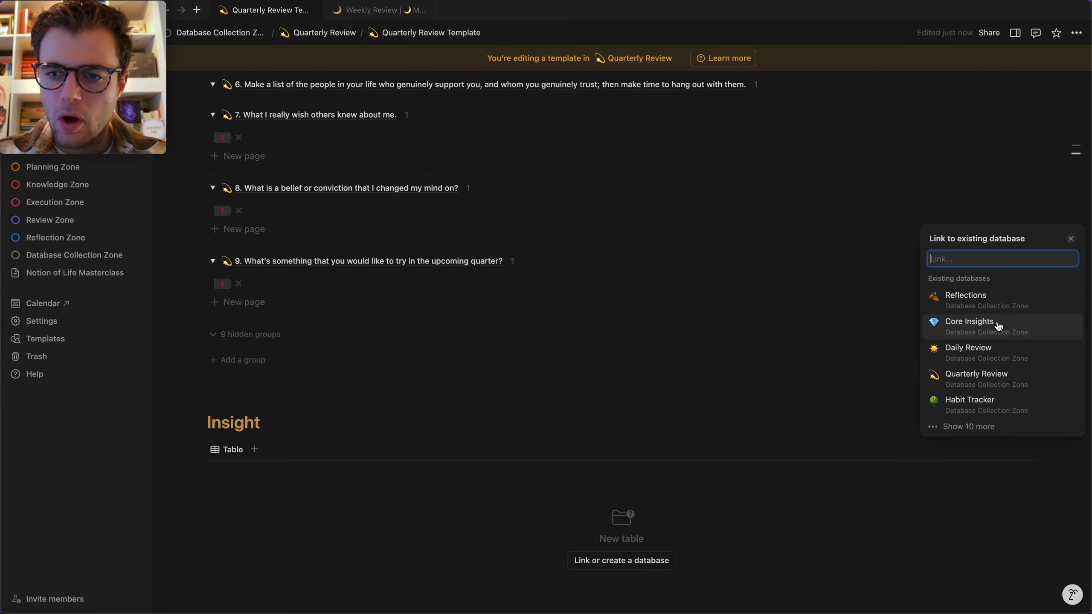
click(998, 327)
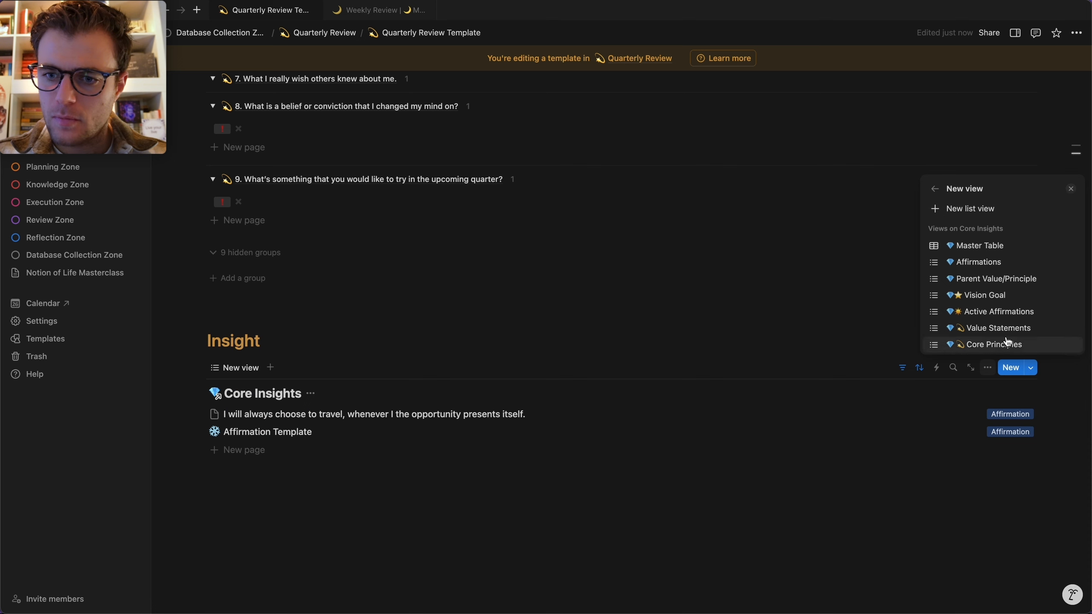
click(1001, 329)
click(320, 403)
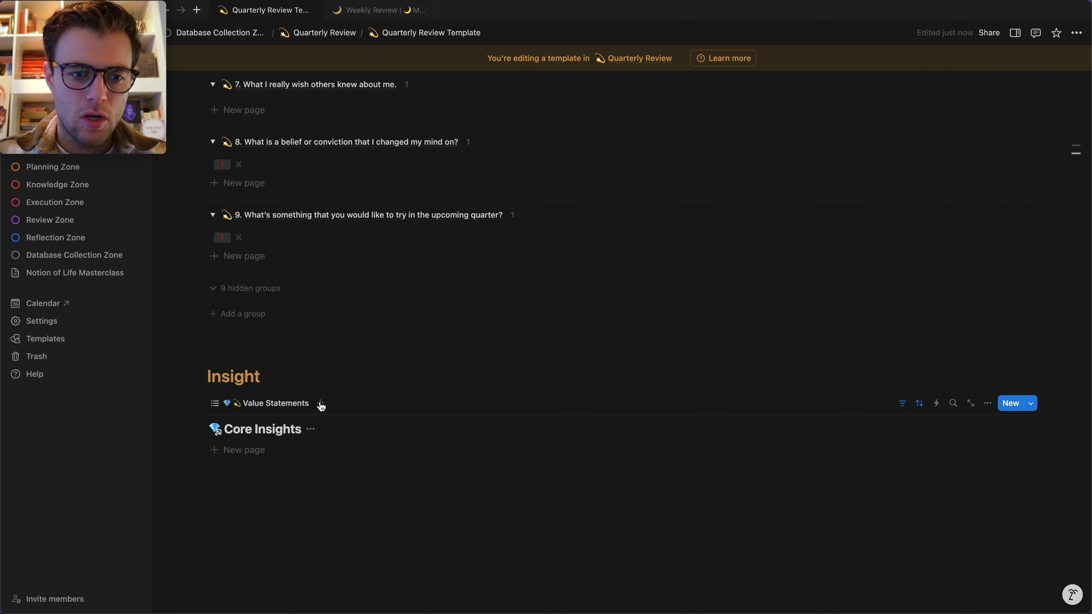
Add Core Principles and Affirmations as further Core Insights views in the block.
click(320, 403)
click(309, 436)
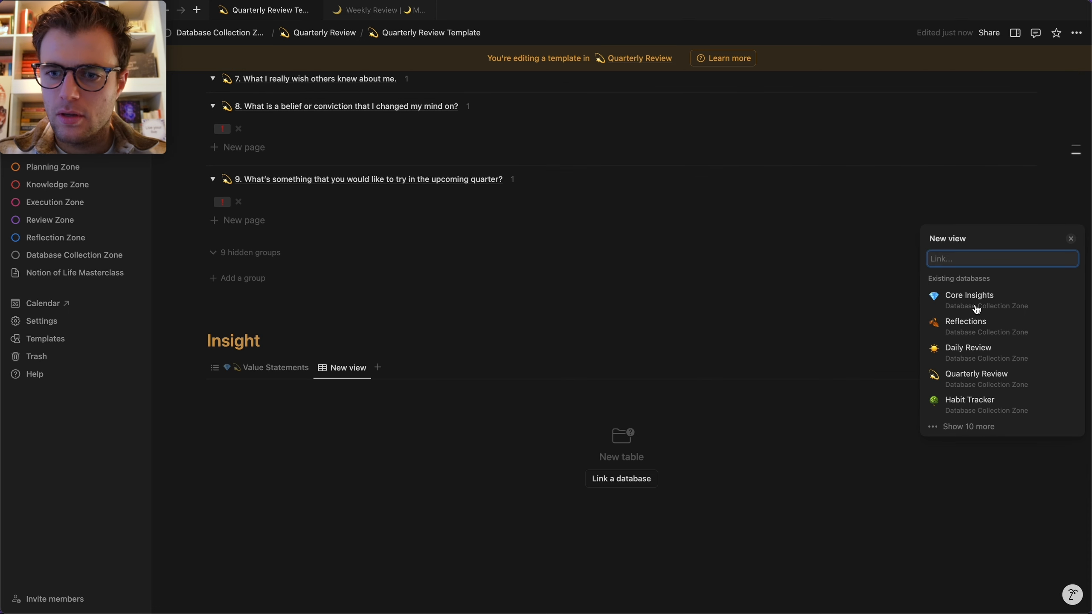
click(982, 305)
click(987, 416)
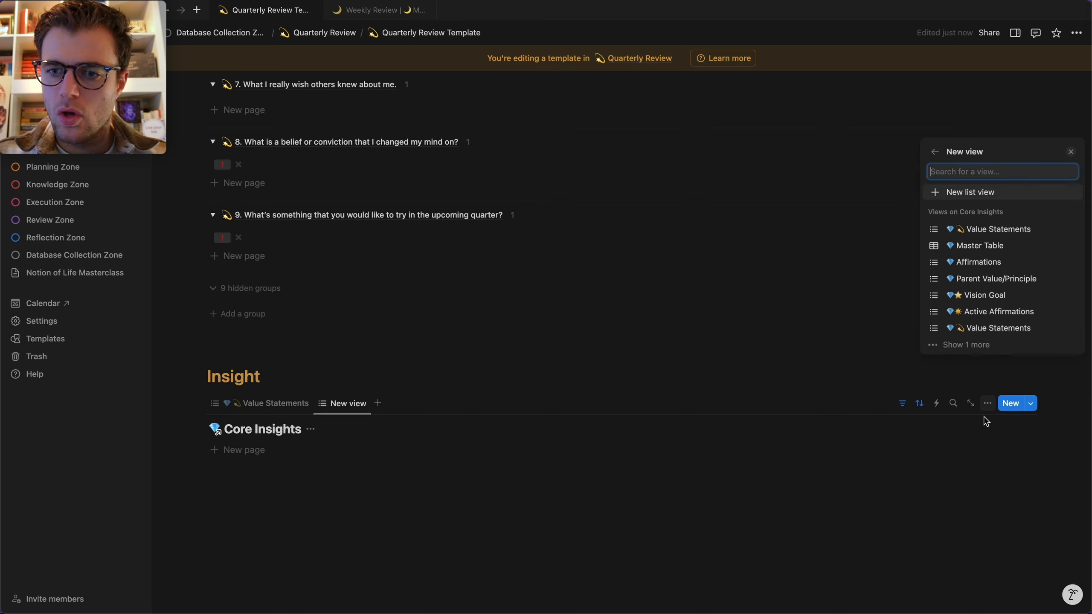
click(999, 349)
click(1001, 347)
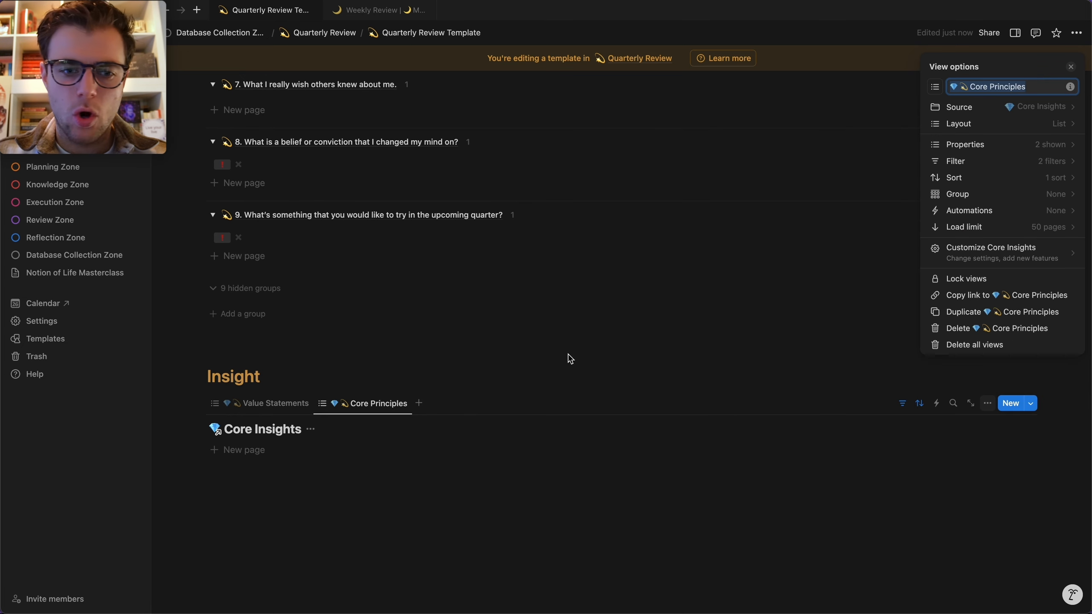
click(424, 408)
click(419, 404)
click(386, 433)
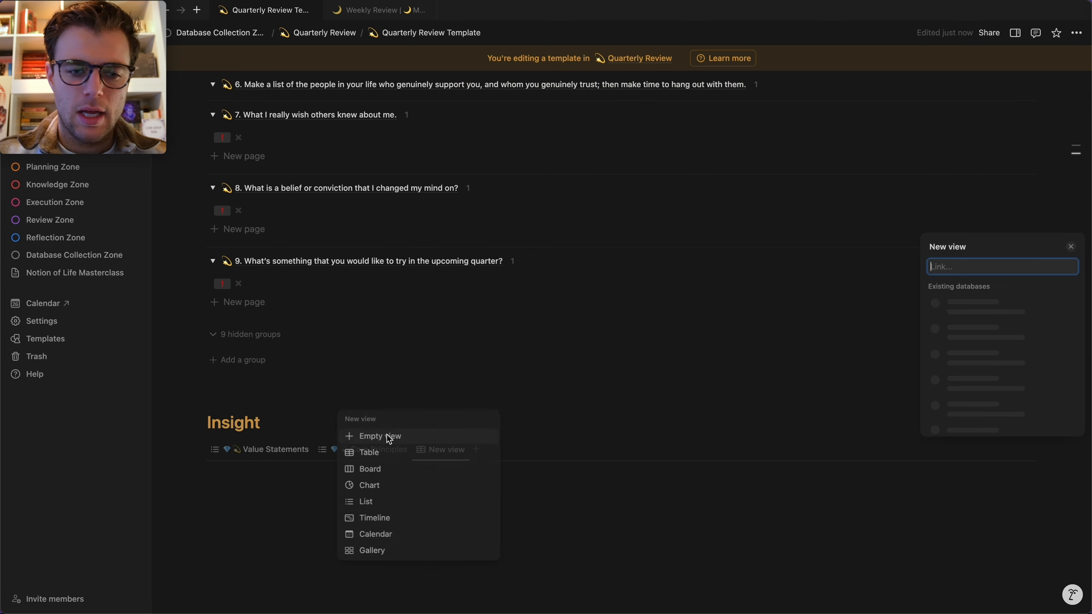
click(963, 306)
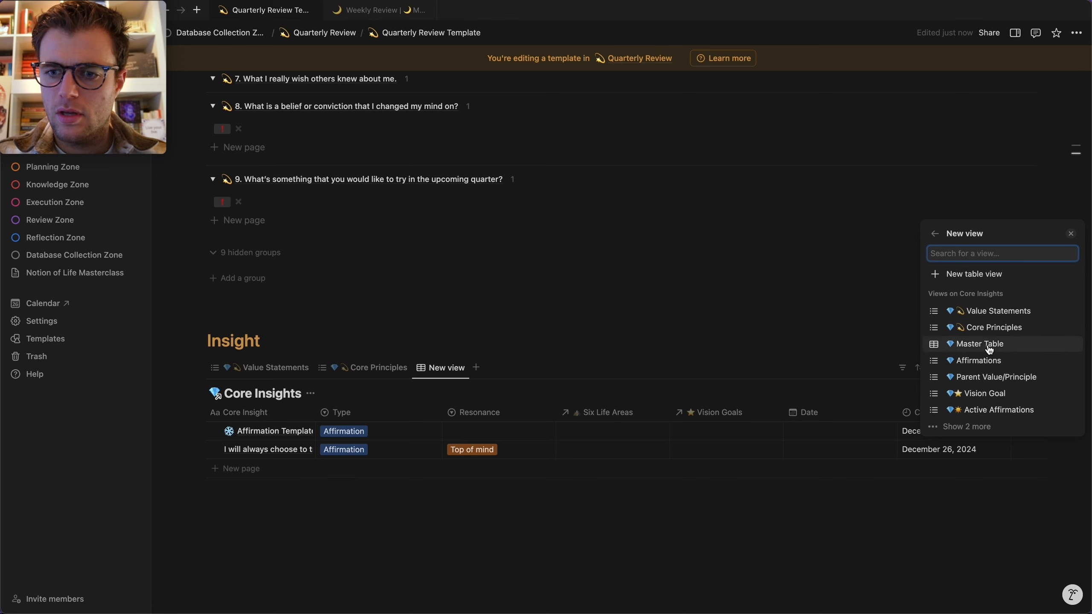
click(989, 365)
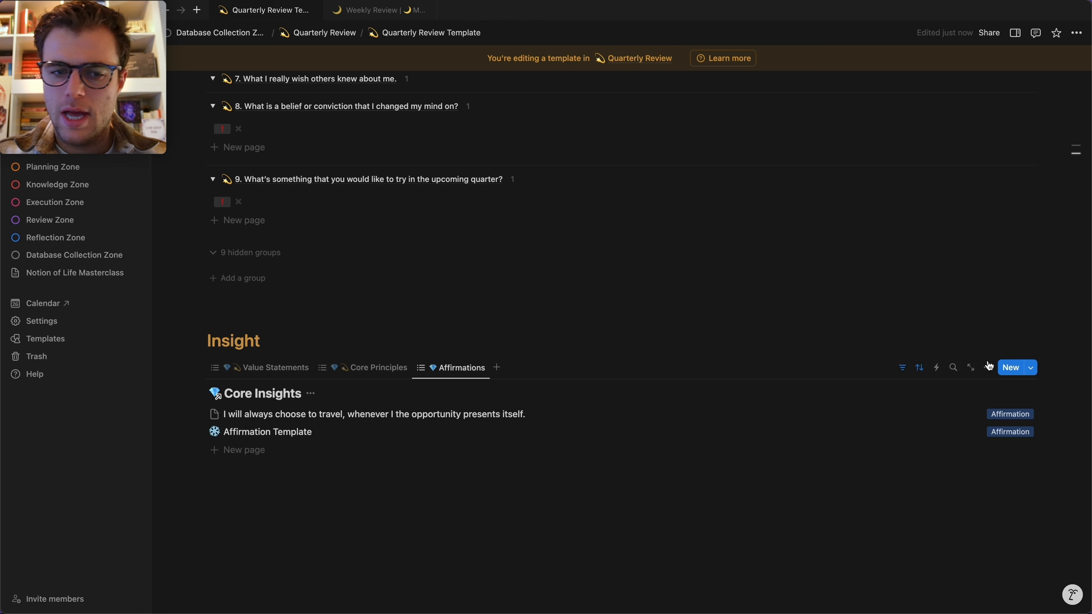
Hide the Core Insights database title in the Value Statements, Core Principles and Affirmations views.
click(289, 374)
click(310, 429)
click(287, 485)
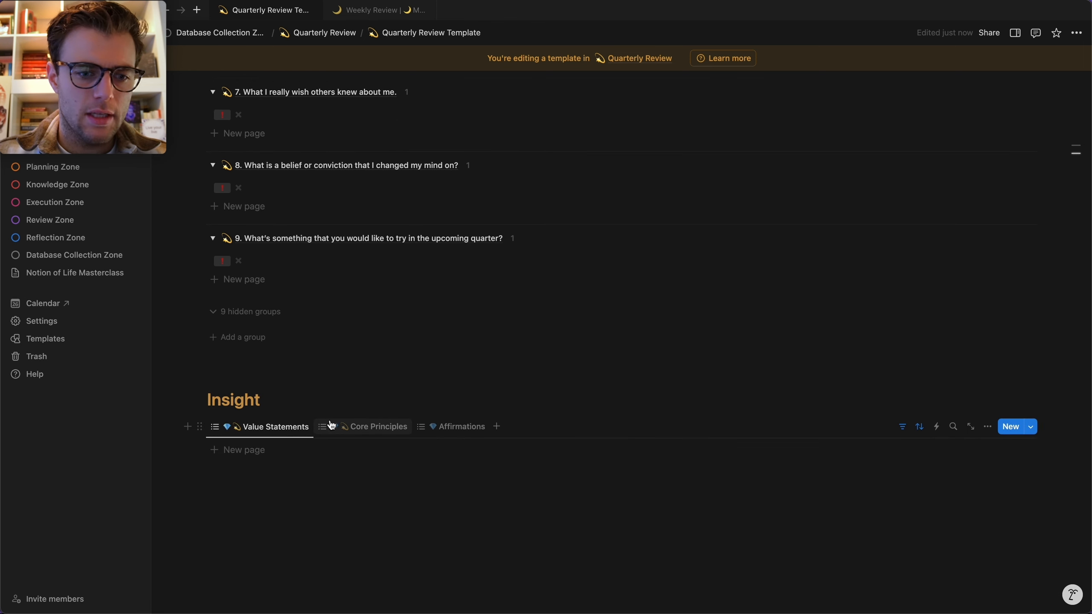
click(339, 425)
click(310, 429)
click(303, 484)
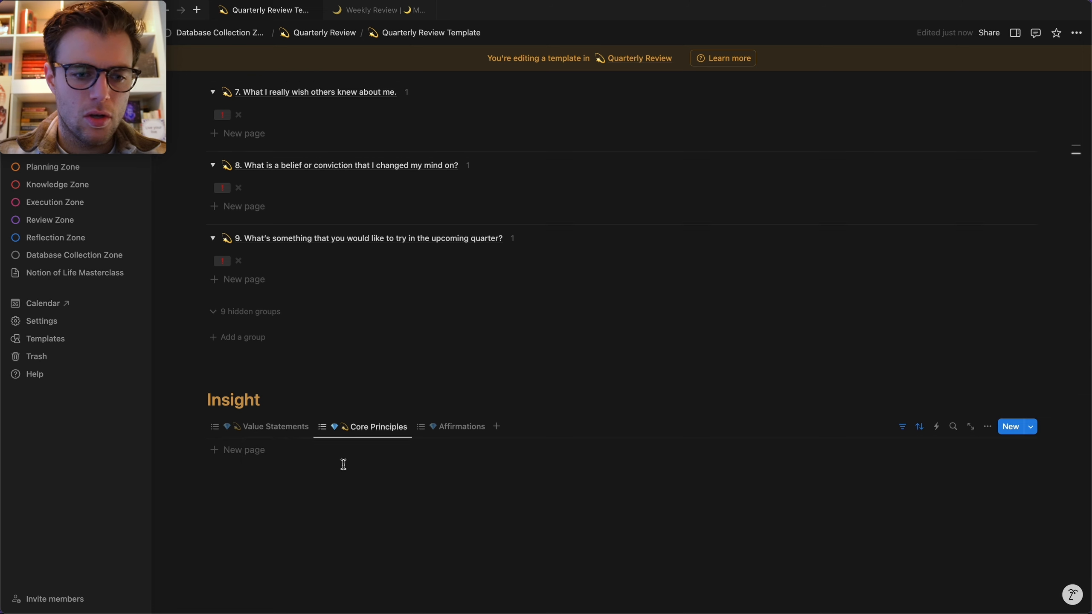
click(452, 432)
click(310, 429)
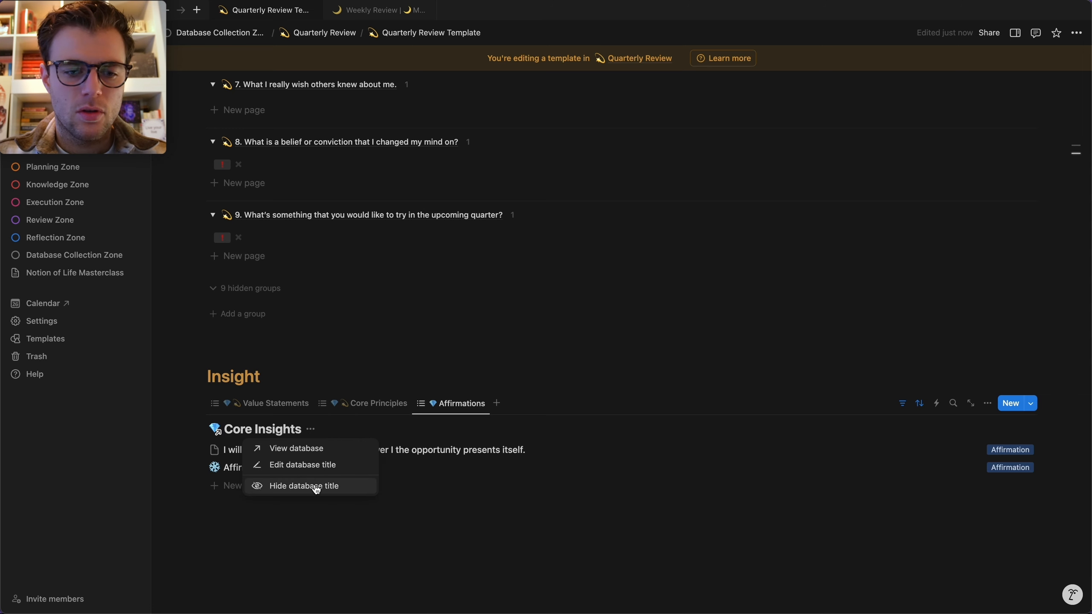
click(303, 485)
click(258, 403)
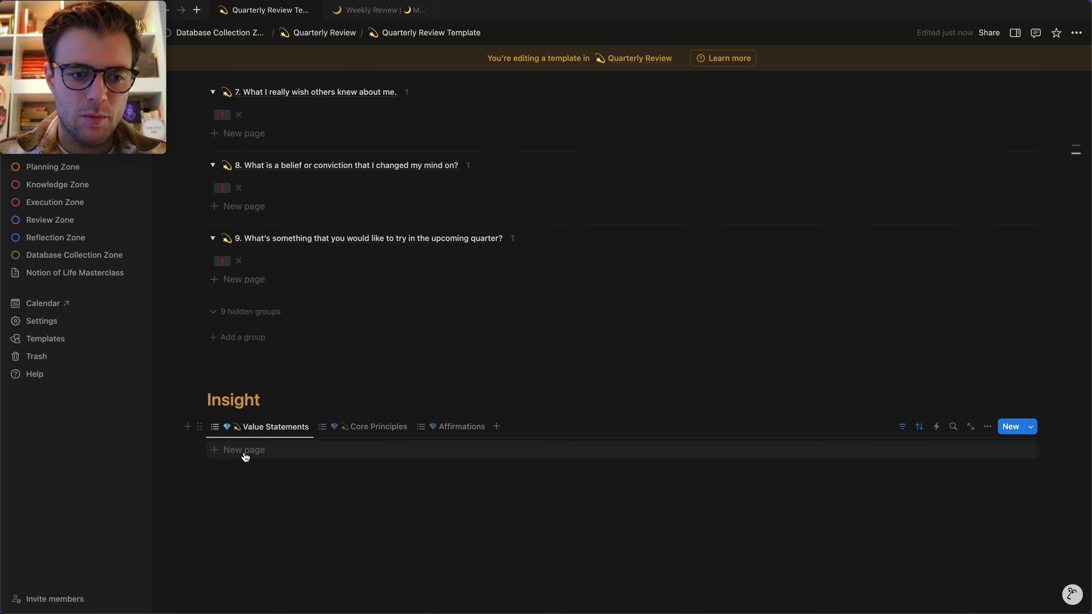
click(244, 451)
text(Add a new statement here)
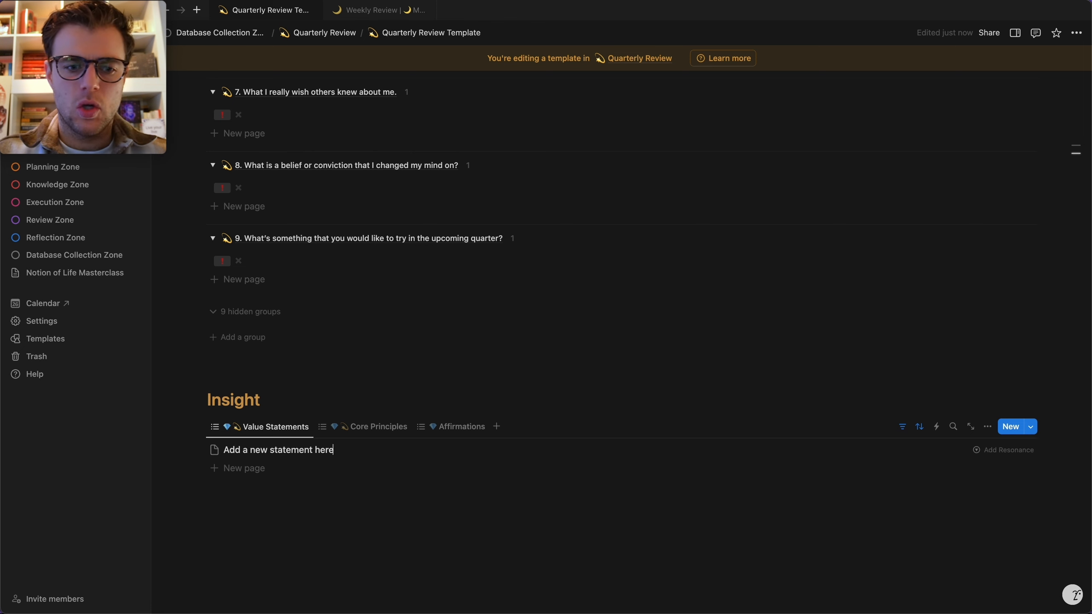
click(334, 539)
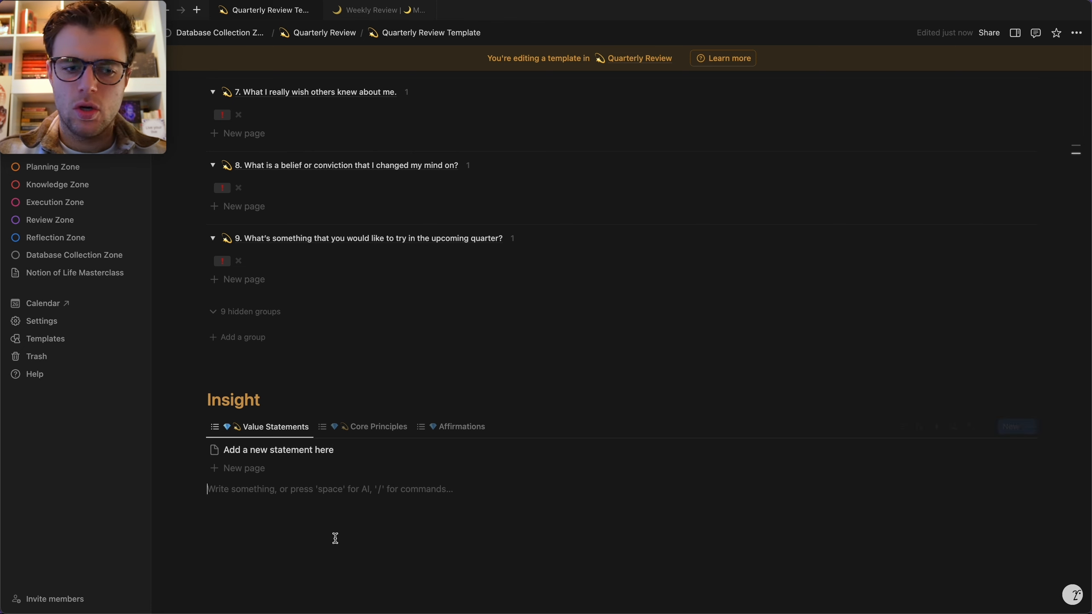
click(986, 457)
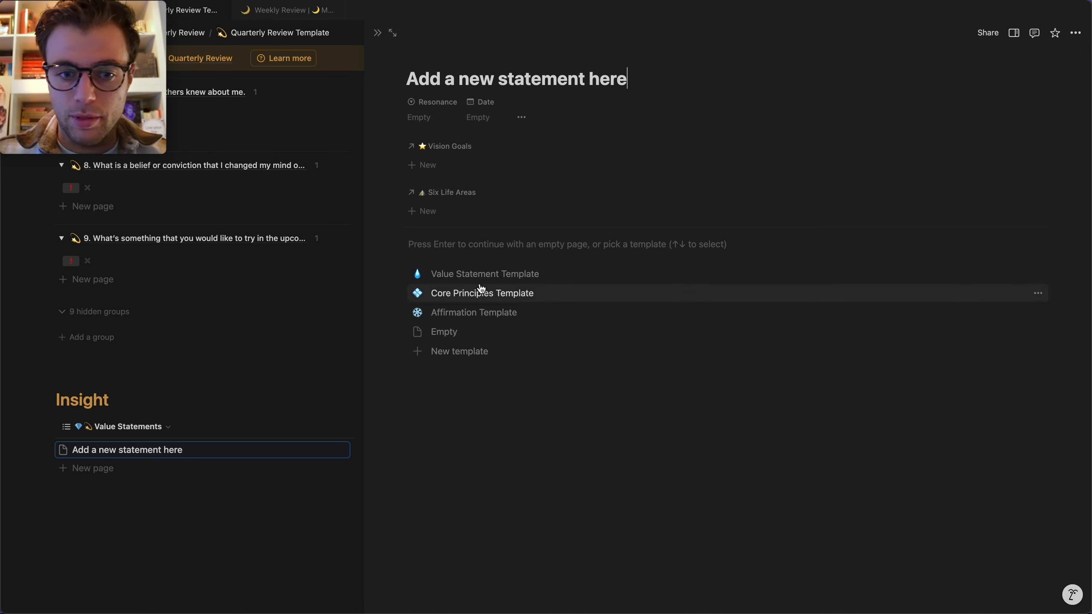
click(377, 33)
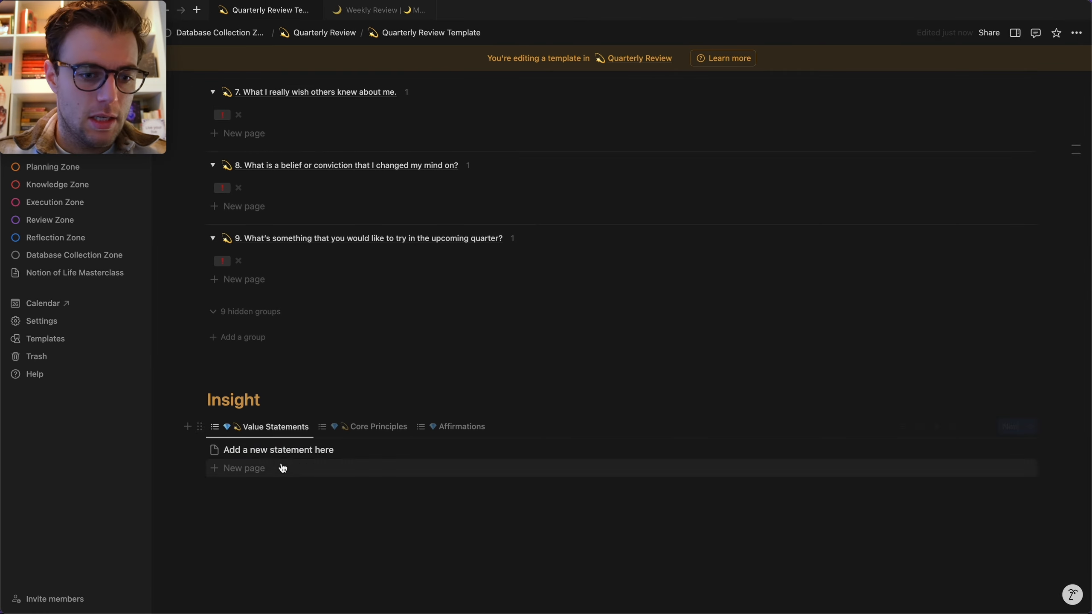
click(200, 436)
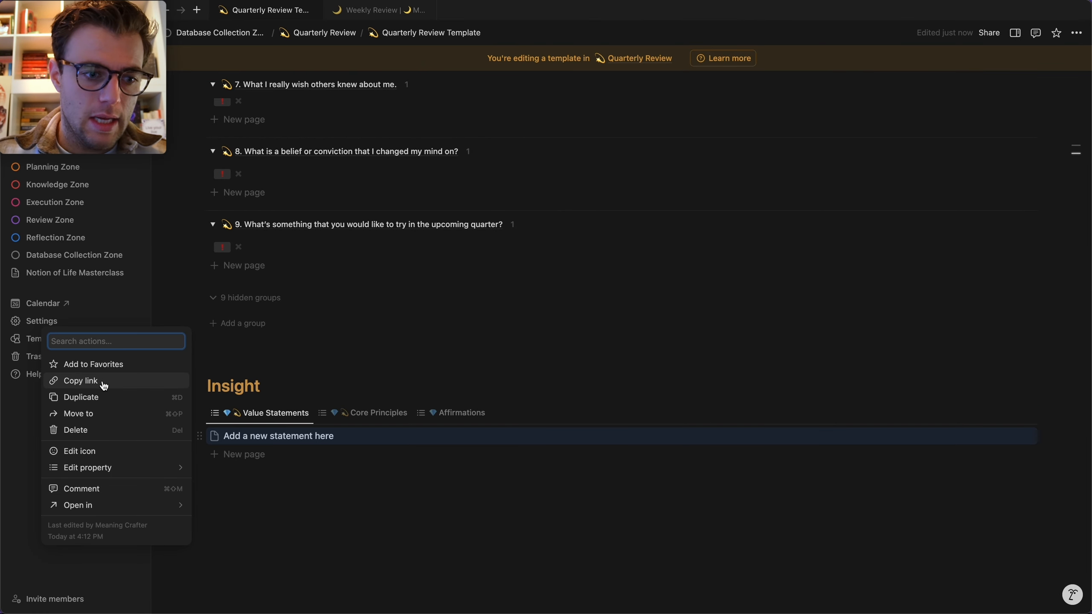
click(102, 429)
click(373, 417)
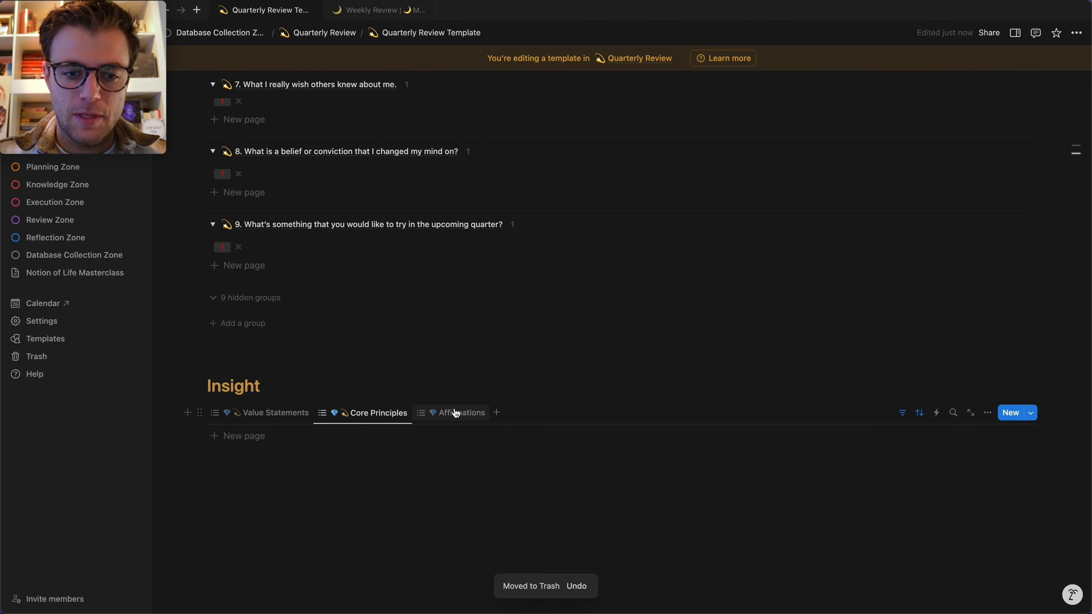
Delete the extra shooting-star emoji from the Core Principles and Value Statements view names.
click(449, 412)
click(361, 416)
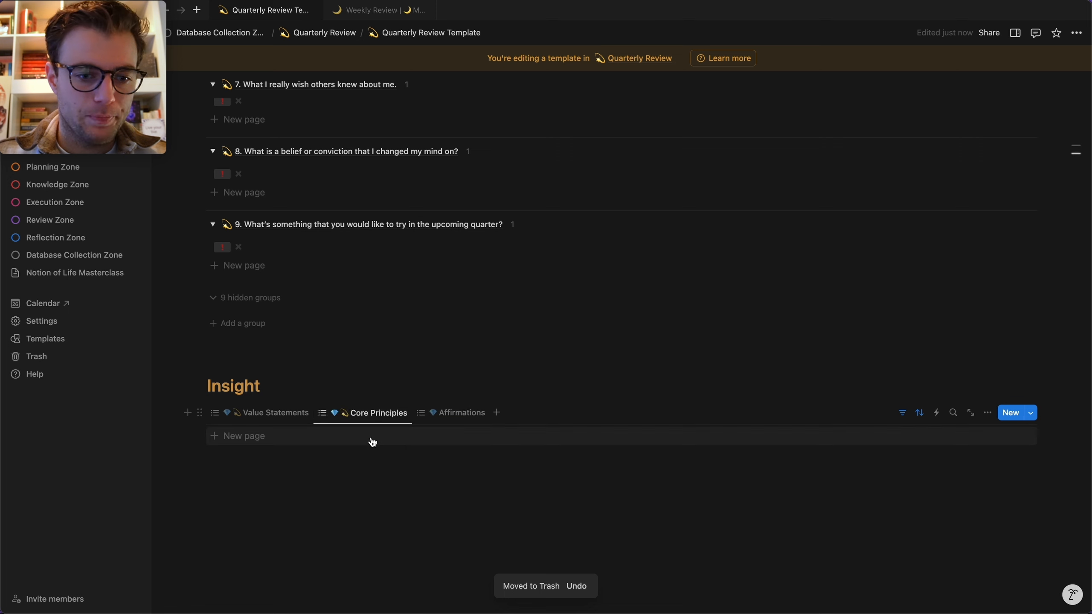
click(348, 418)
click(351, 438)
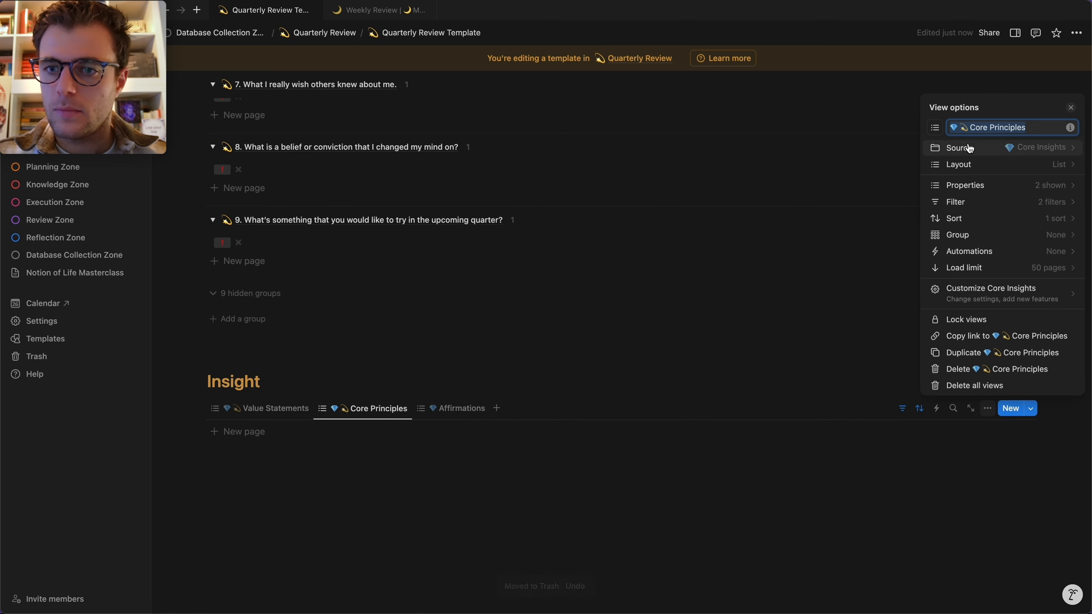
click(772, 264)
click(275, 408)
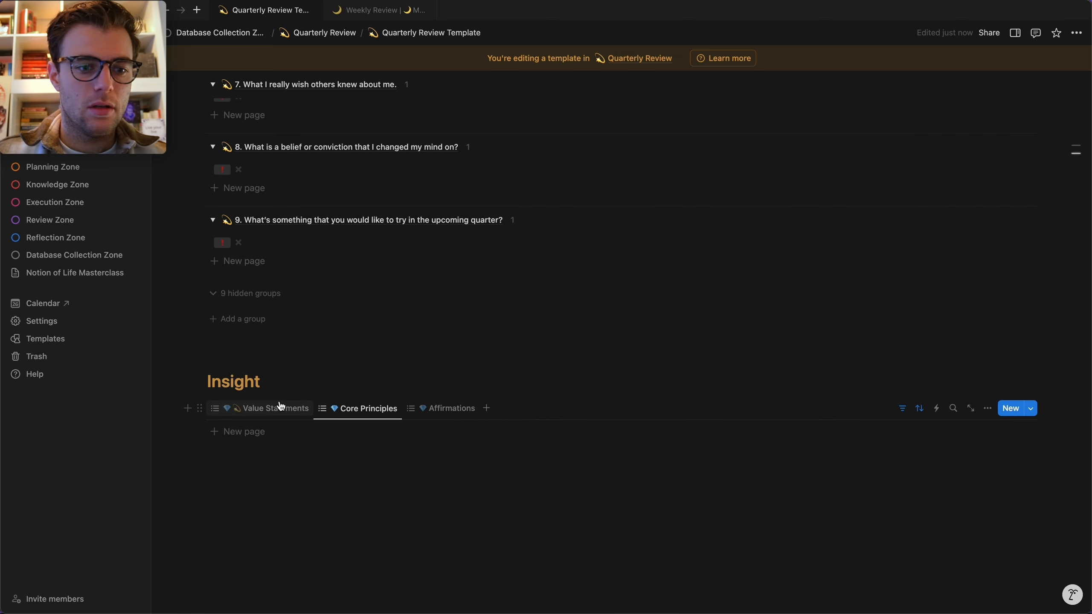
click(280, 407)
click(258, 443)
click(968, 148)
key(BackSpace)
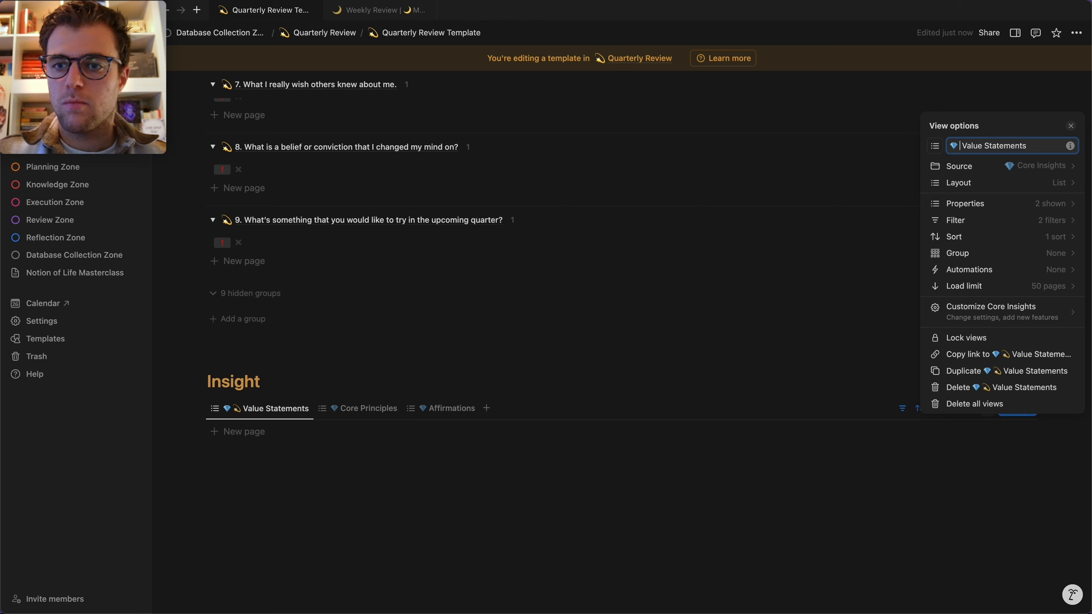
click(613, 273)
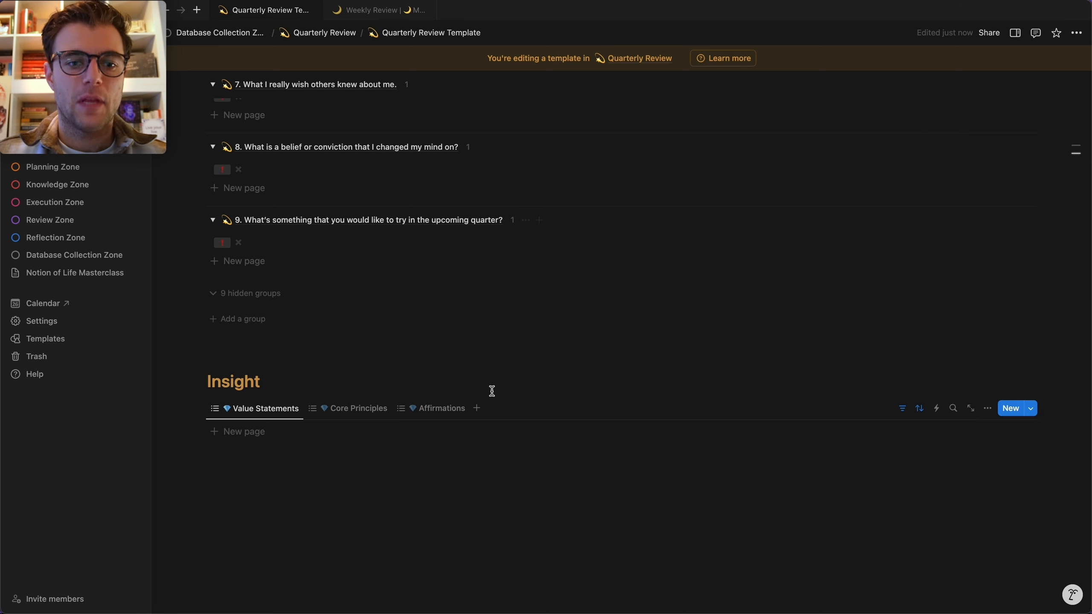
click(477, 409)
Add an empty fourth view, dismiss its database-linking panel, and go to Database Collection Zone.
click(481, 443)
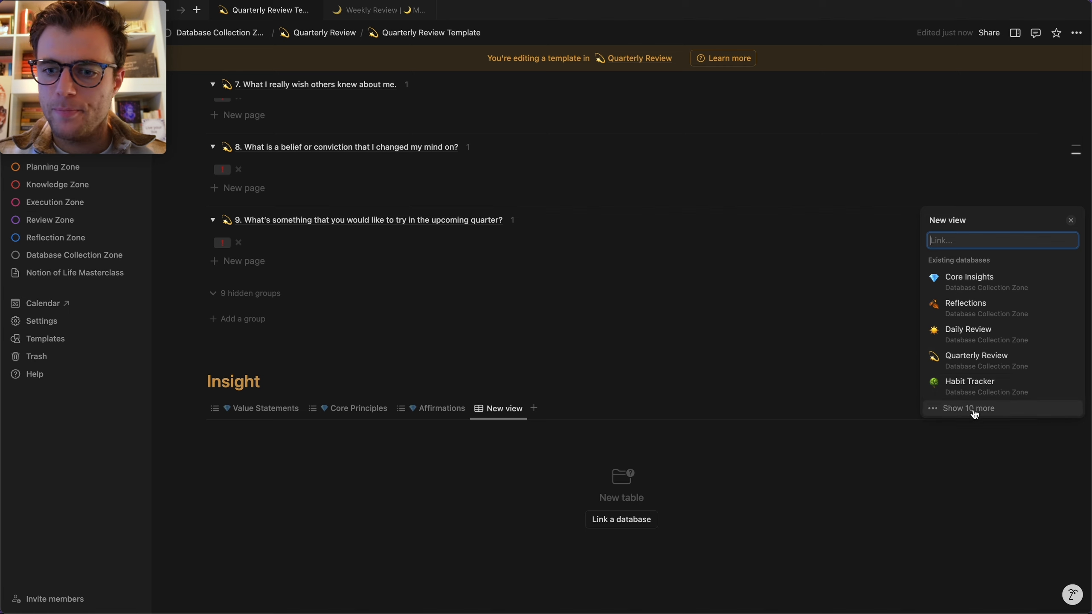
click(512, 277)
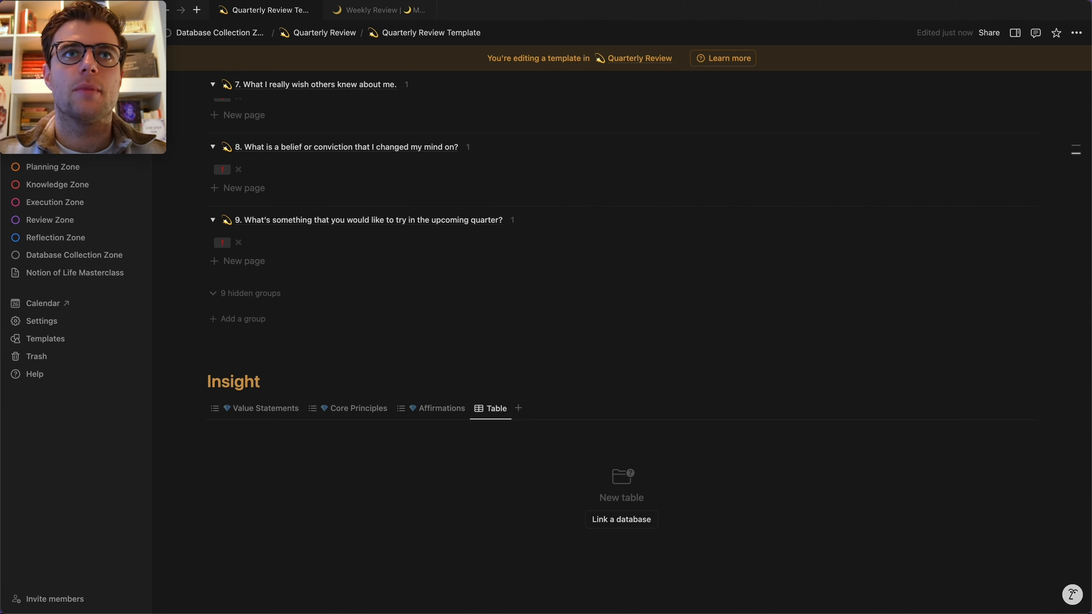
scroll(401, 397, down, 1)
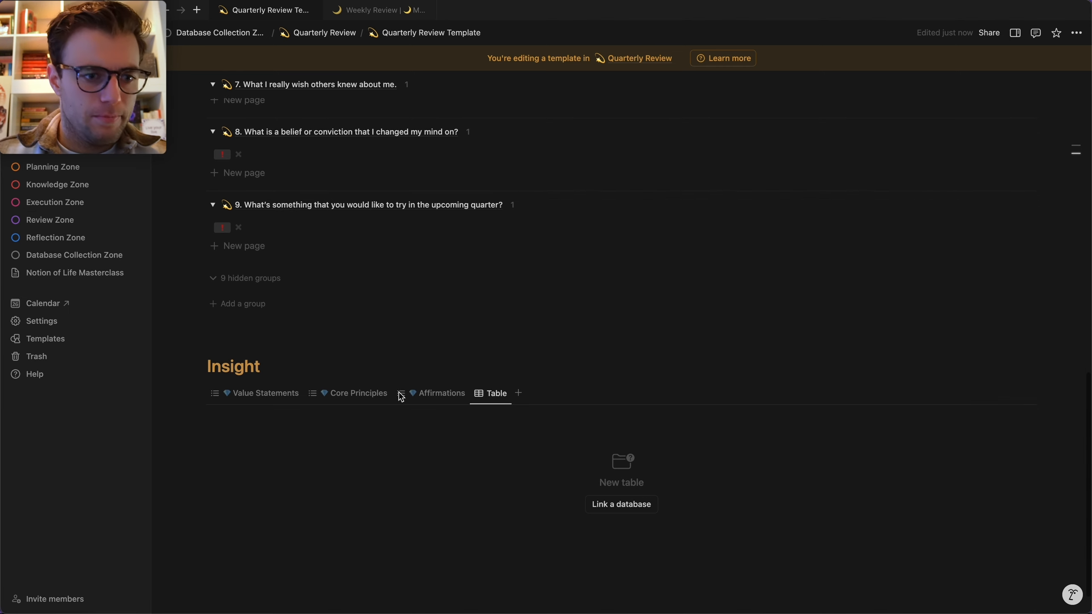
click(85, 260)
Open the Six Life Areas database in its Master Table view and bring up that view's menu.
scroll(371, 339, down, 5)
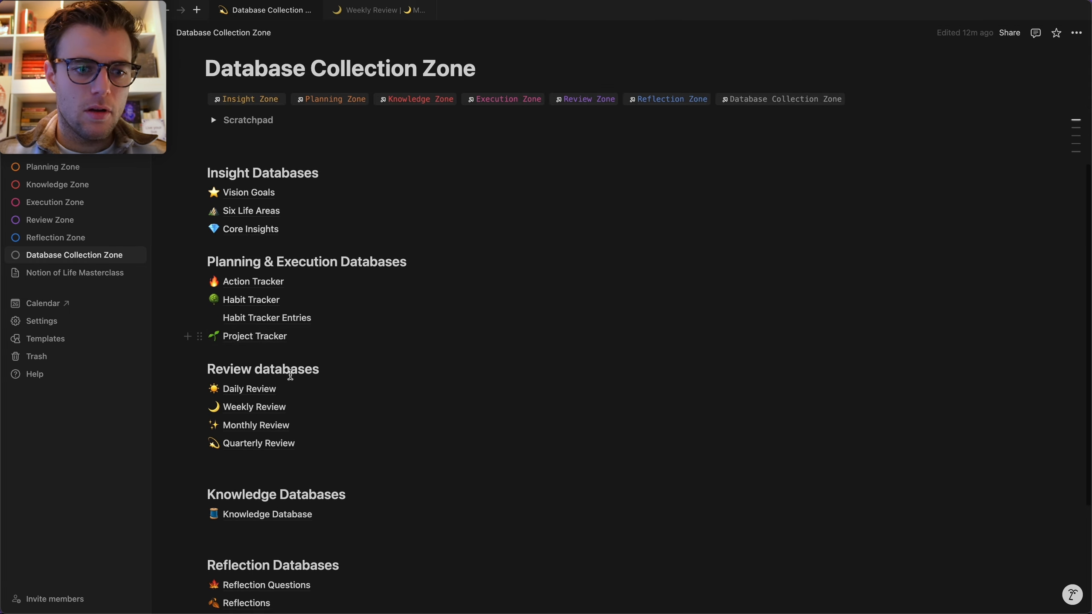
scroll(358, 375, up, 2)
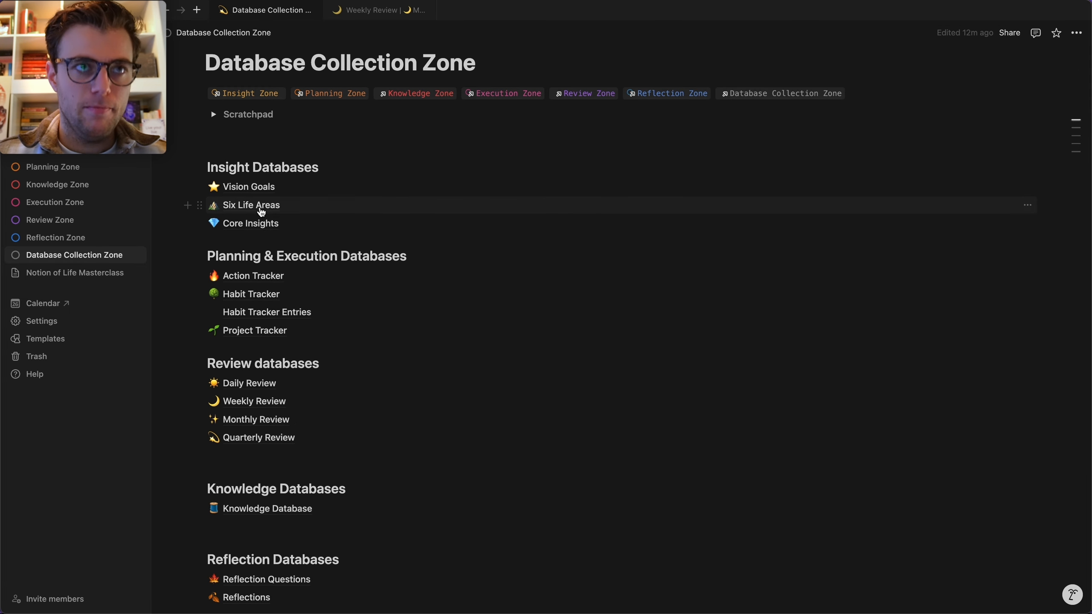
click(259, 205)
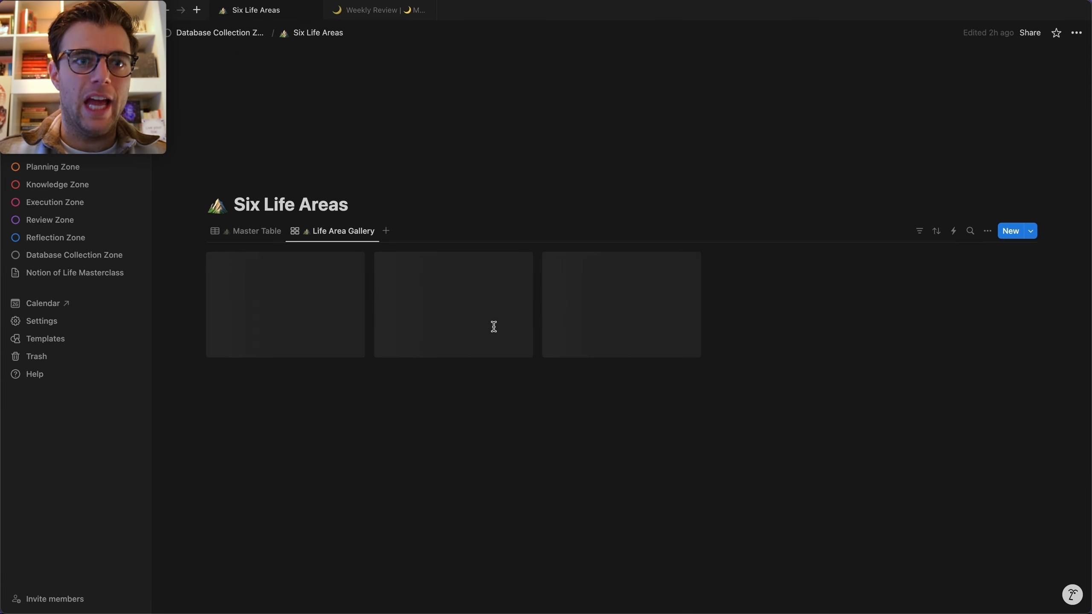
click(252, 235)
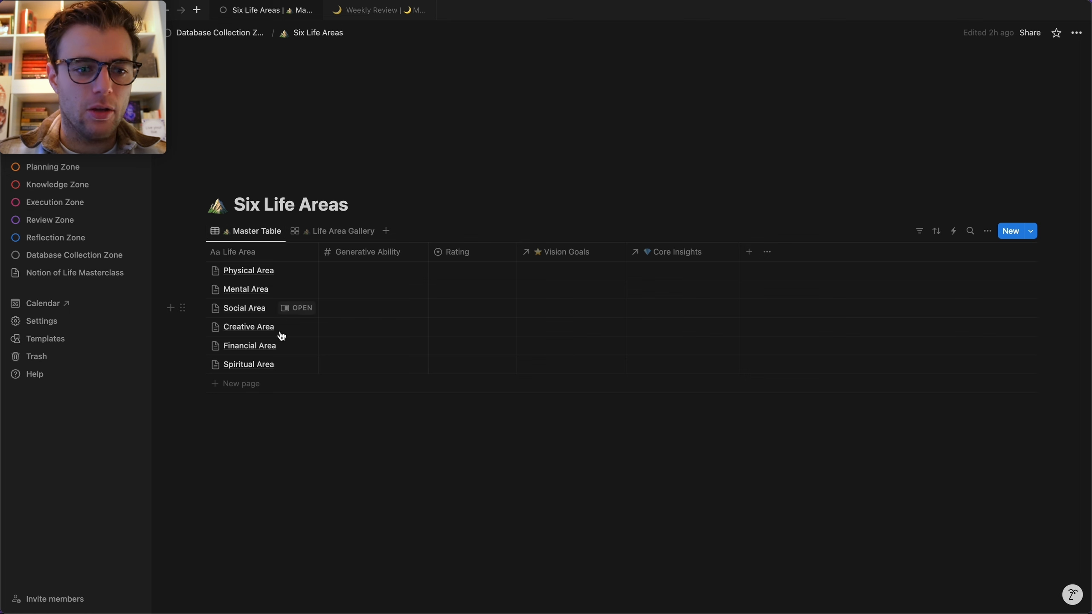
click(253, 233)
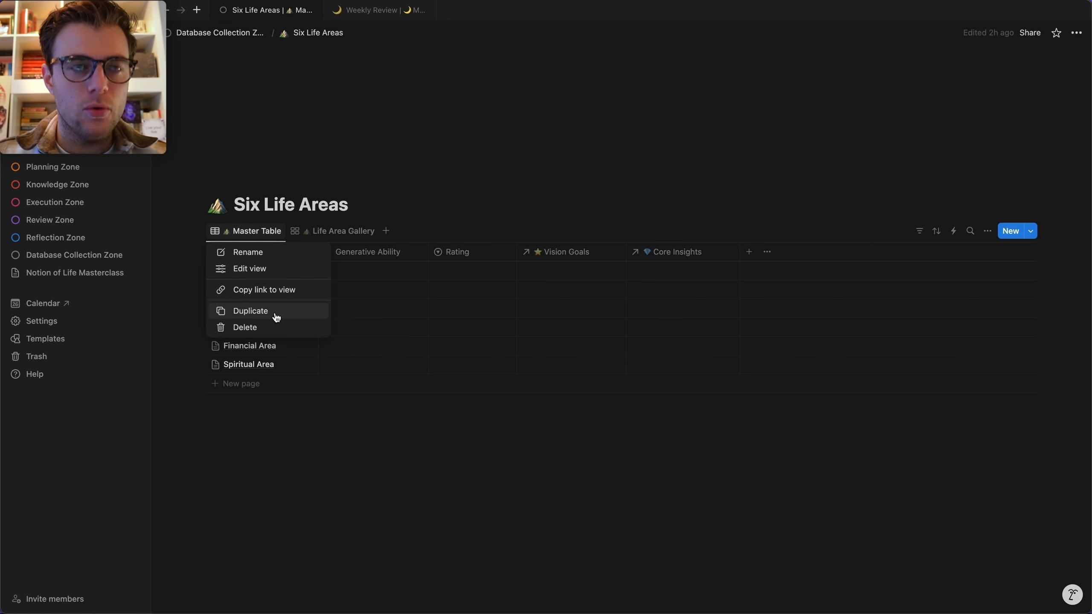
Duplicate the Master Table view and rename the copy '💫 Life Areas'.
click(276, 317)
click(593, 497)
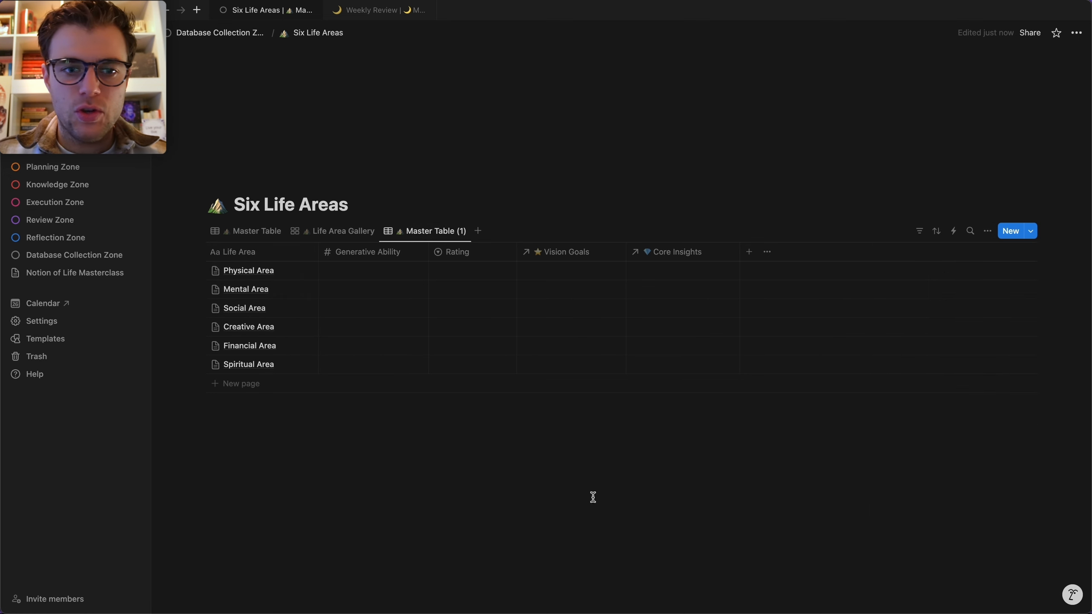
click(427, 228)
click(429, 251)
click(988, 274)
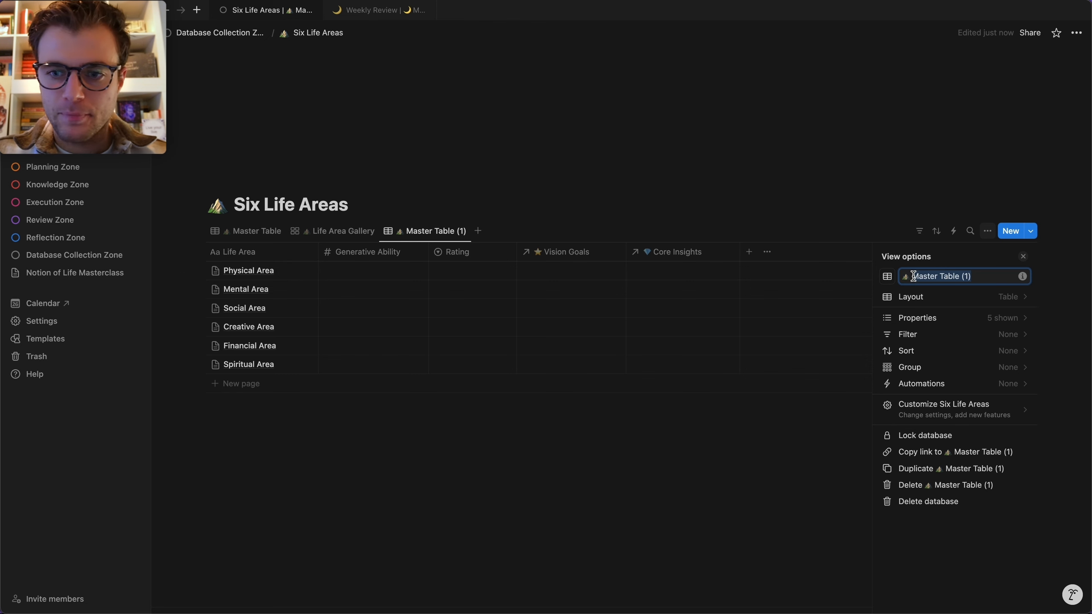
text(Life Areas)
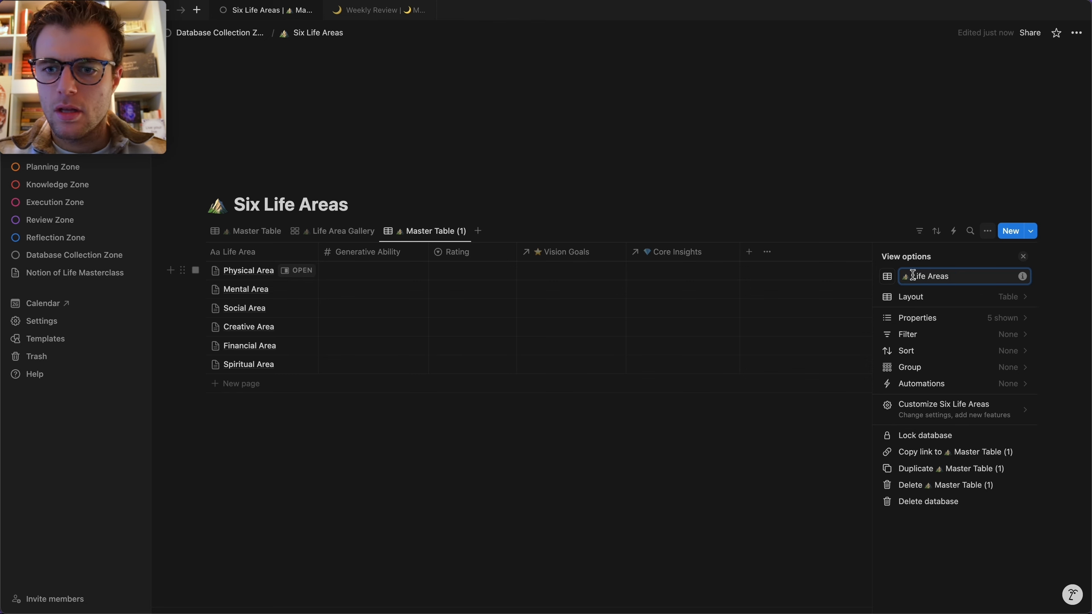
key(ctrl+super+space)
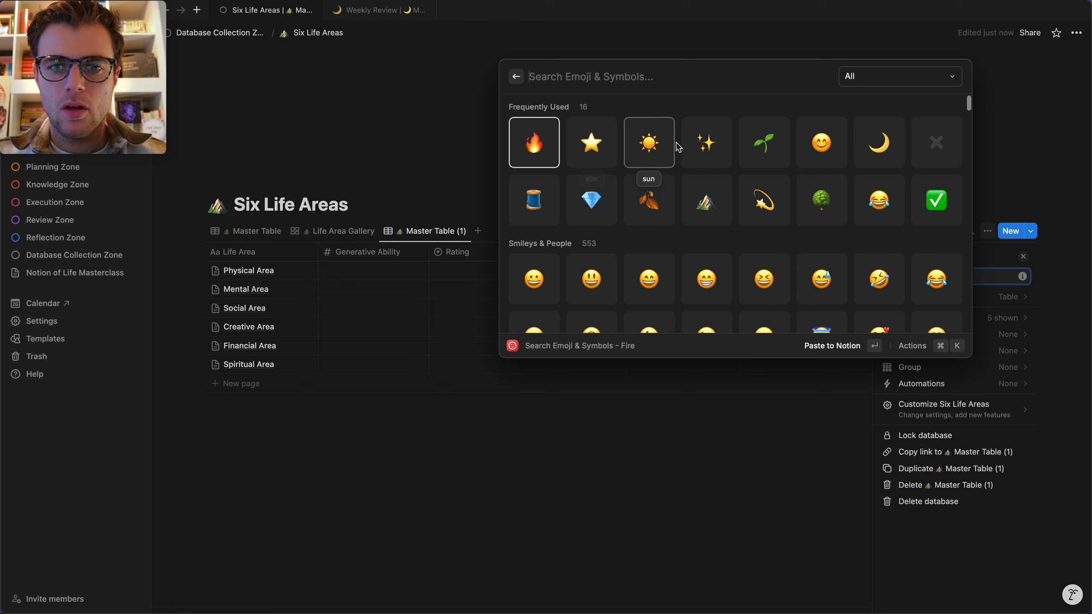
click(763, 192)
click(917, 276)
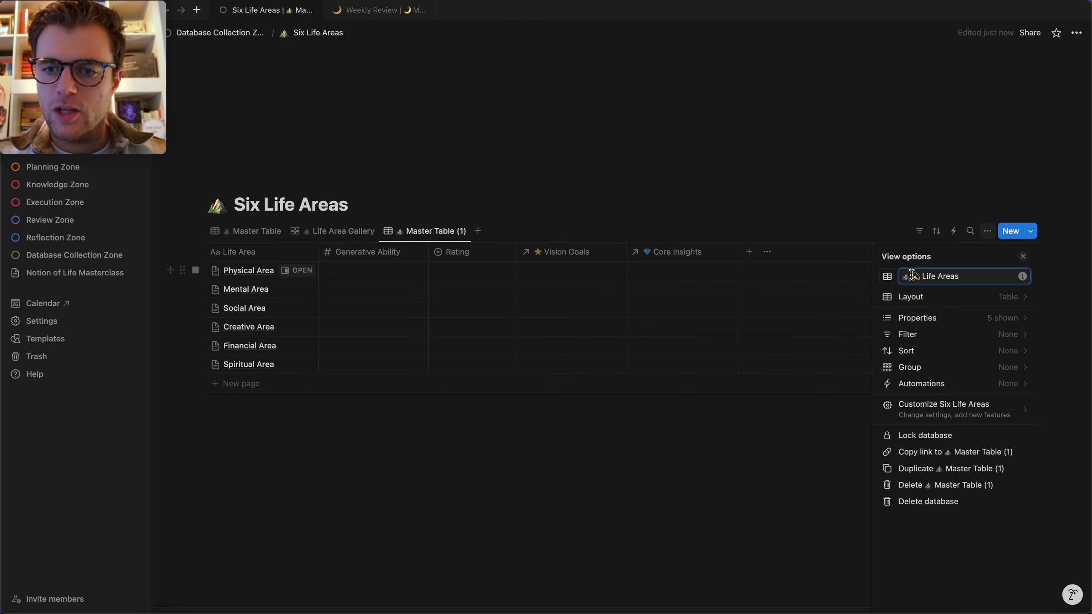
click(631, 183)
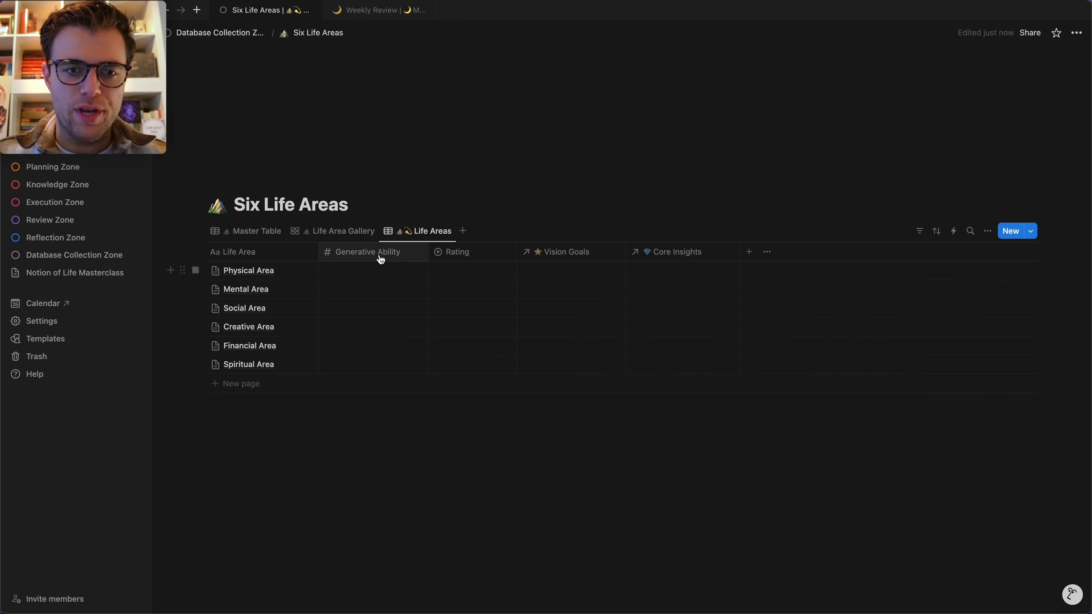
Hide Vision Goals and Core Insights, and move a narrowed Generative Ability column to the front.
click(571, 252)
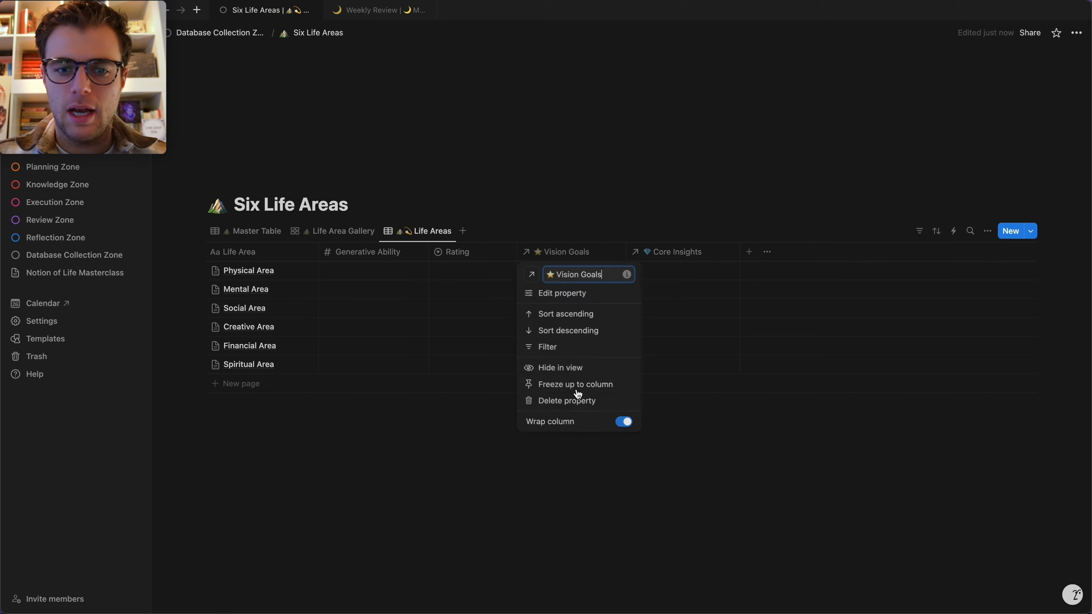
click(581, 369)
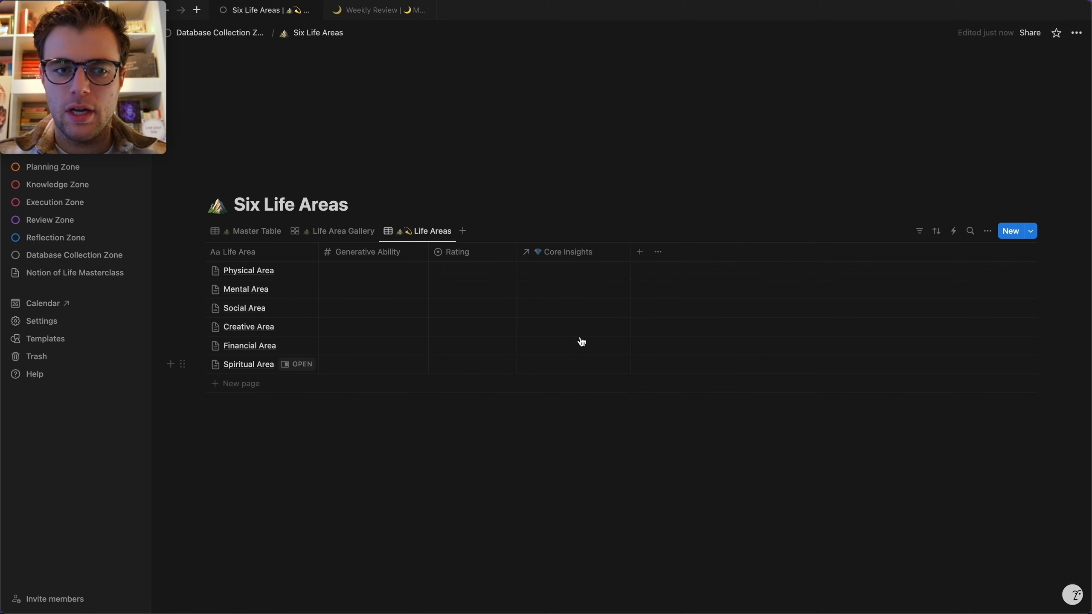
click(572, 253)
click(576, 370)
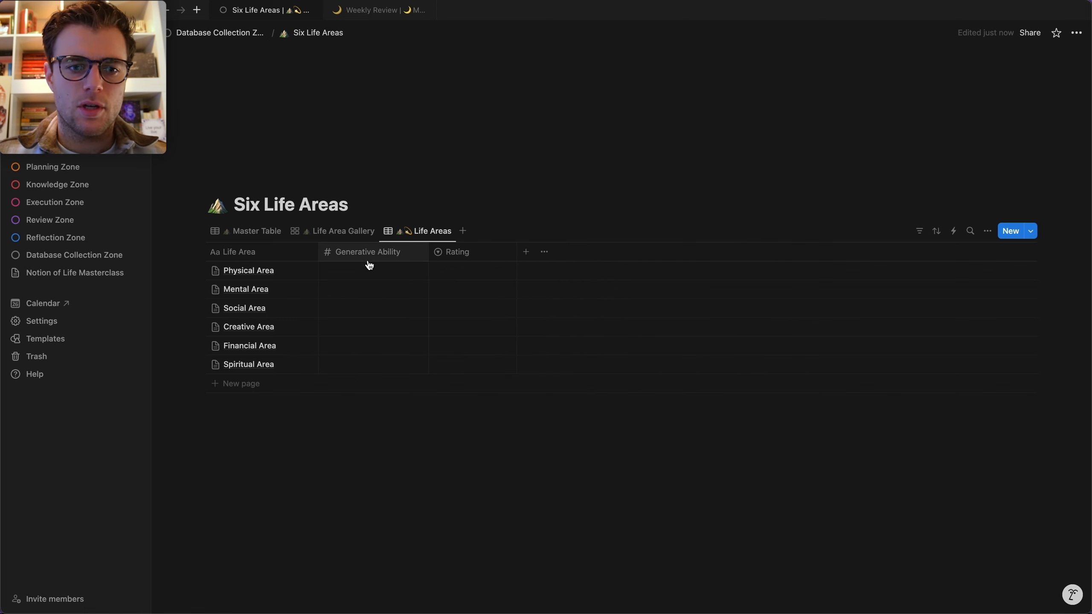
drag(368, 254, 212, 256)
drag(315, 250, 254, 254)
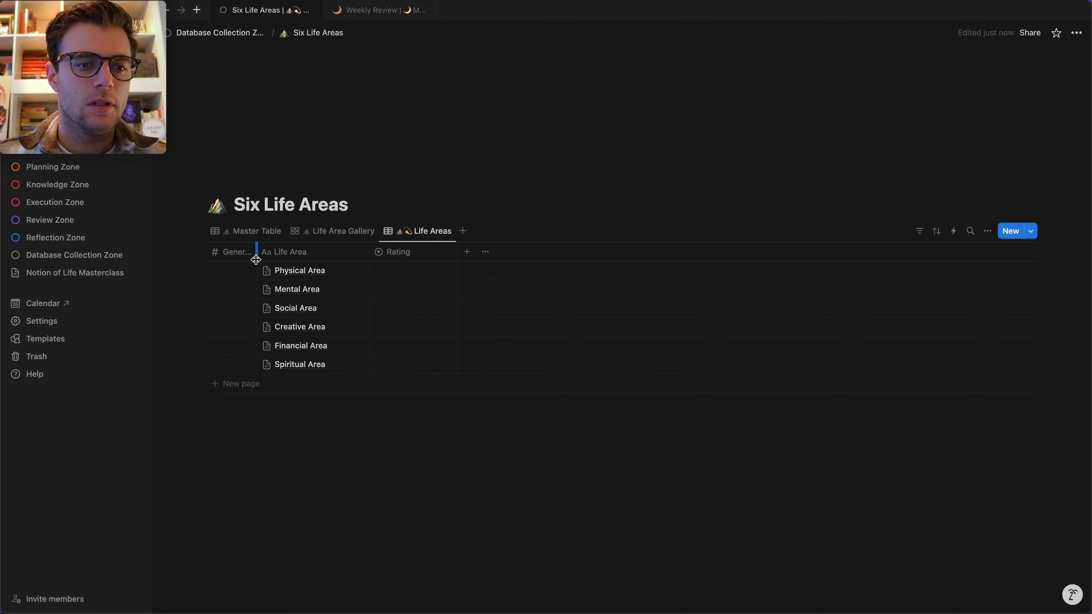
Enter Generative Ability: Physical 30, Mental 20, Social 15, Creative 10, Financial 20, Spiritual 10.
click(217, 270)
text(0)
key(Return)
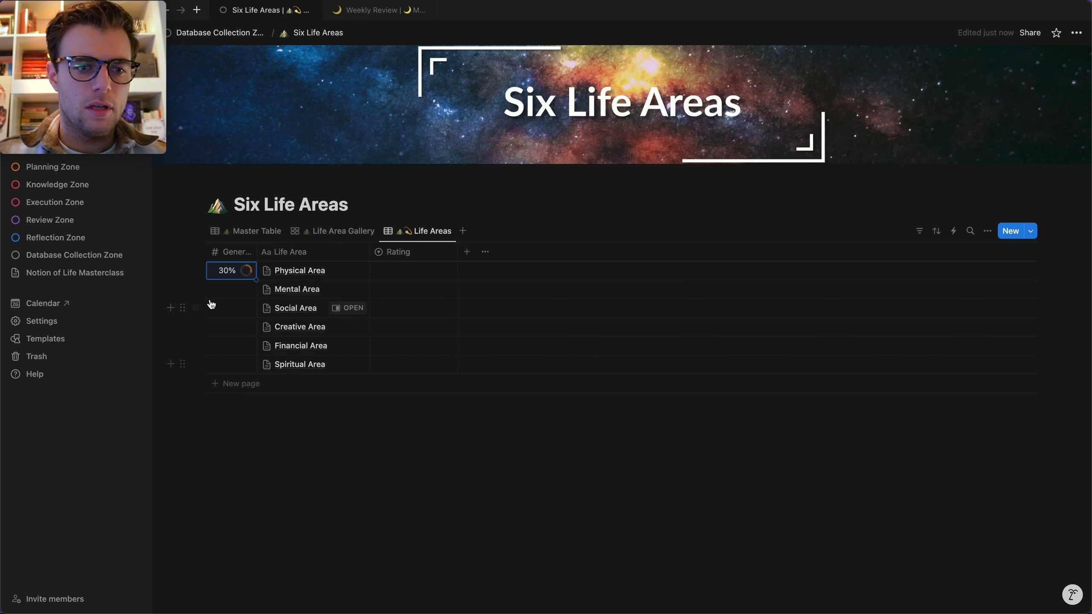
click(226, 288)
text(20)
key(Return)
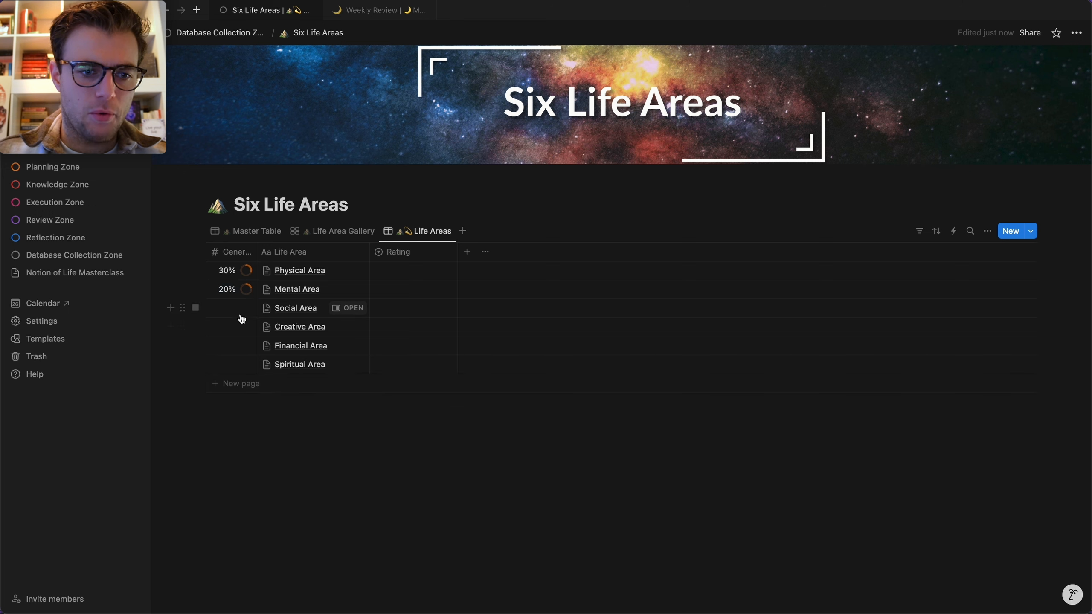
click(228, 308)
text(15)
key(Return)
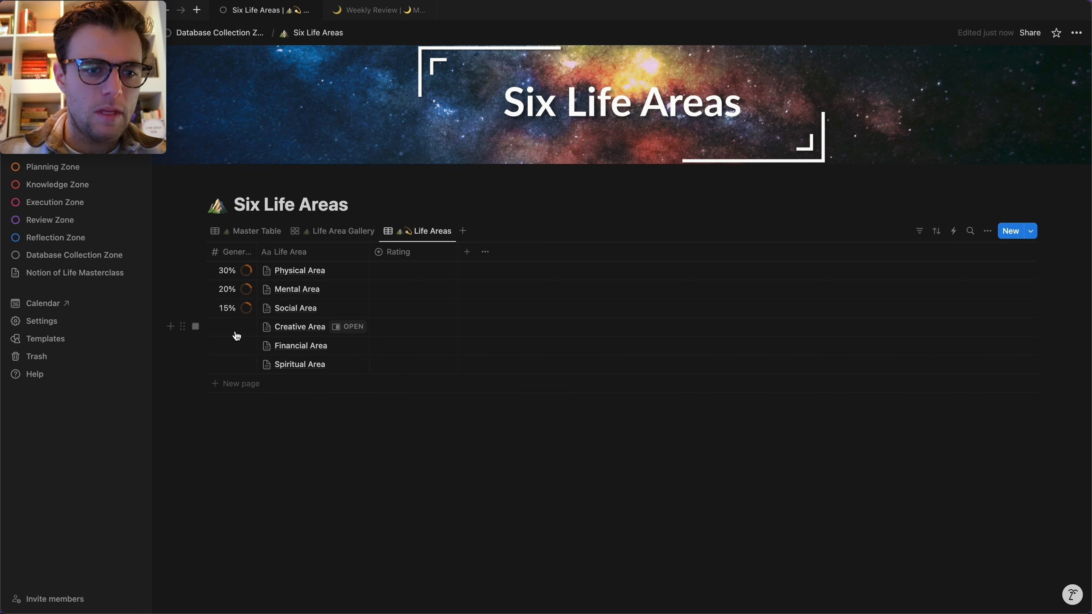
click(232, 327)
text(10)
key(Return)
click(244, 345)
text(20)
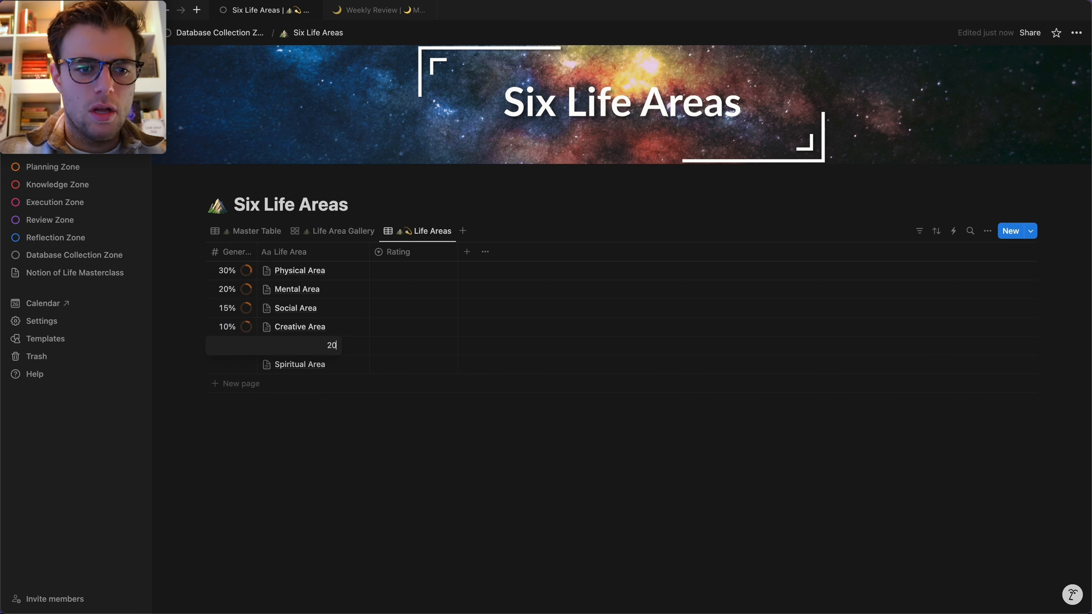
key(Return)
click(242, 372)
text(10)
key(Return)
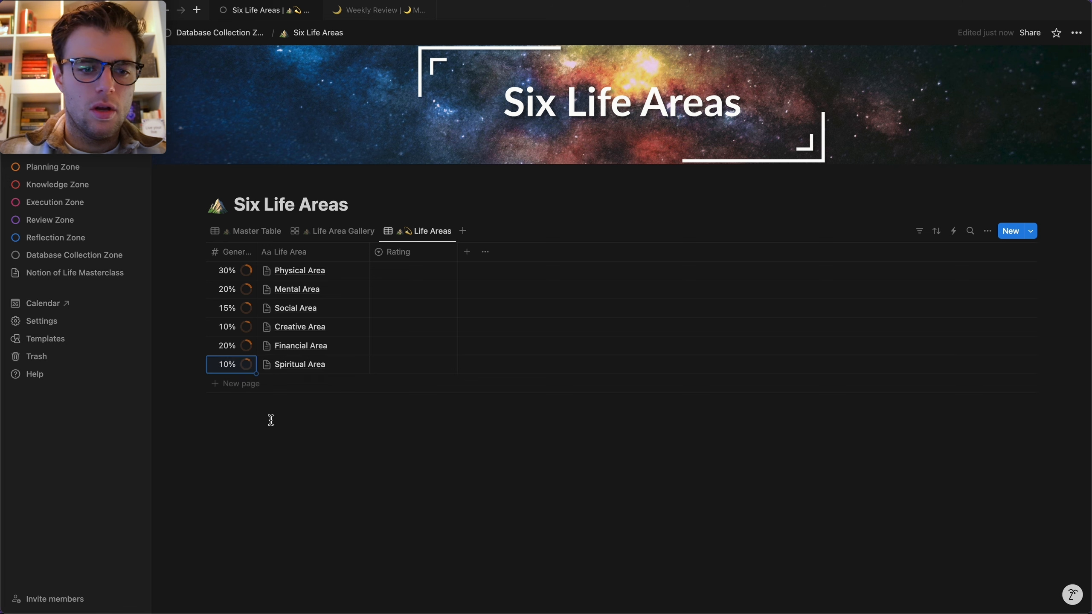
Add a Sum calculation under Generative Ability and widen the column.
click(252, 404)
mouse_move(240, 472)
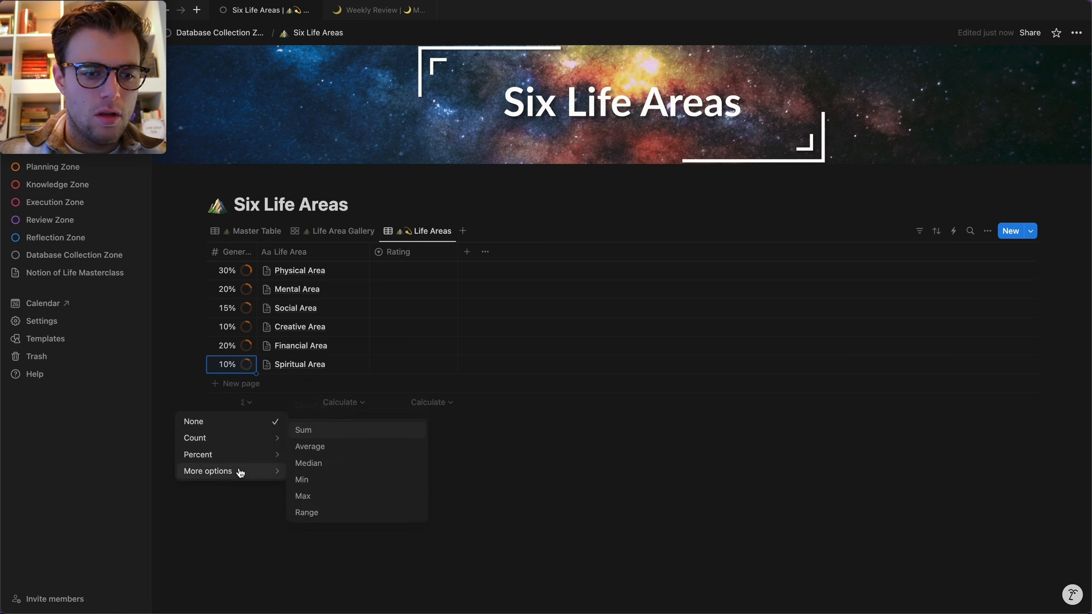
click(347, 431)
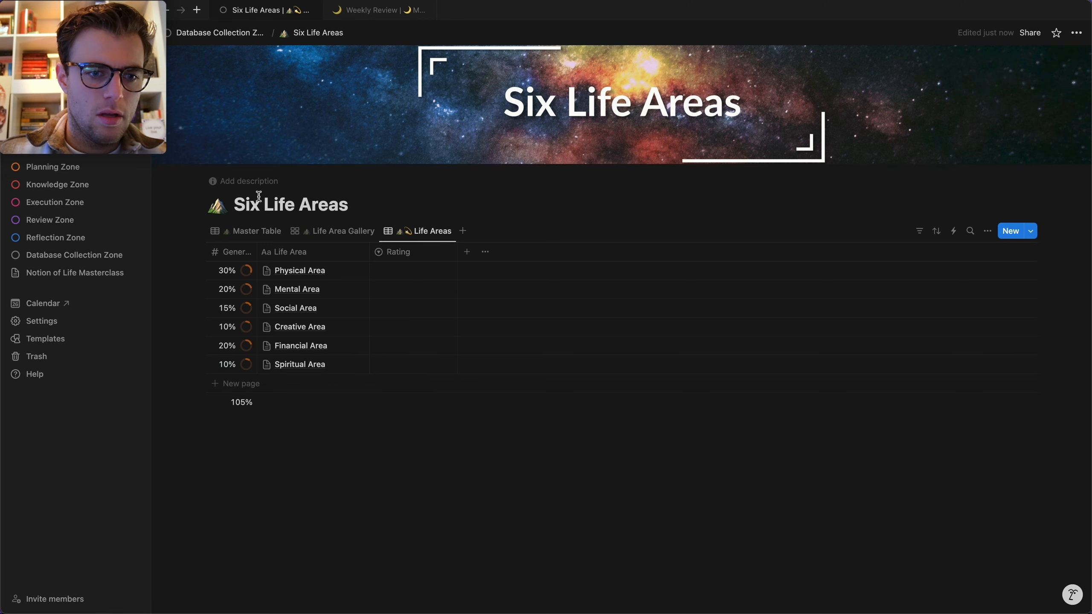
drag(257, 244, 367, 271)
click(247, 272)
Correct Physical Area to 25%, and rate Physical four, Mental three and Social five stars.
text(25)
click(411, 483)
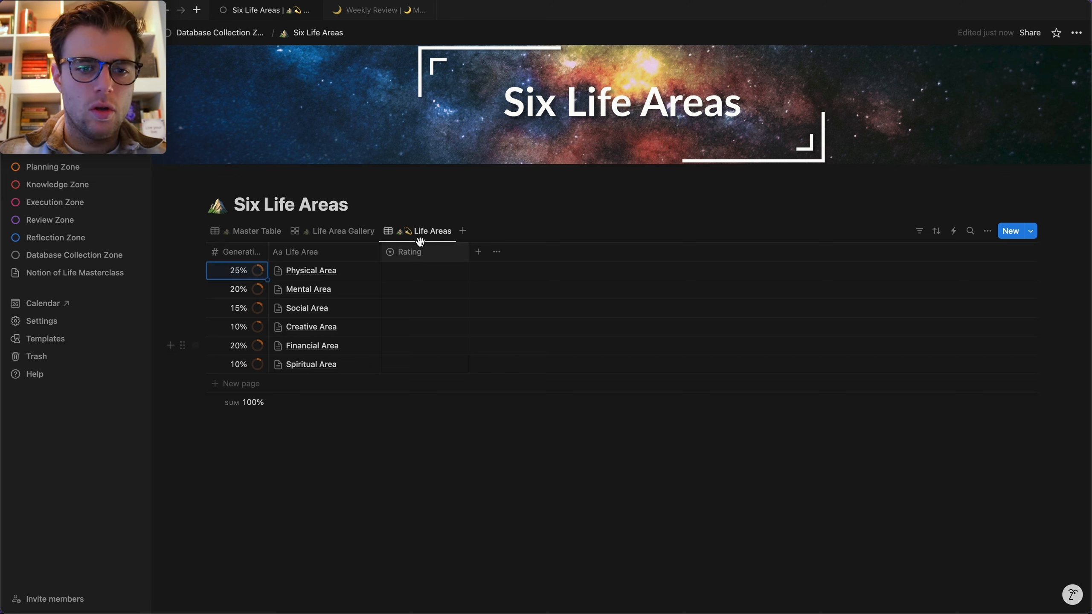
click(424, 271)
click(423, 323)
click(427, 291)
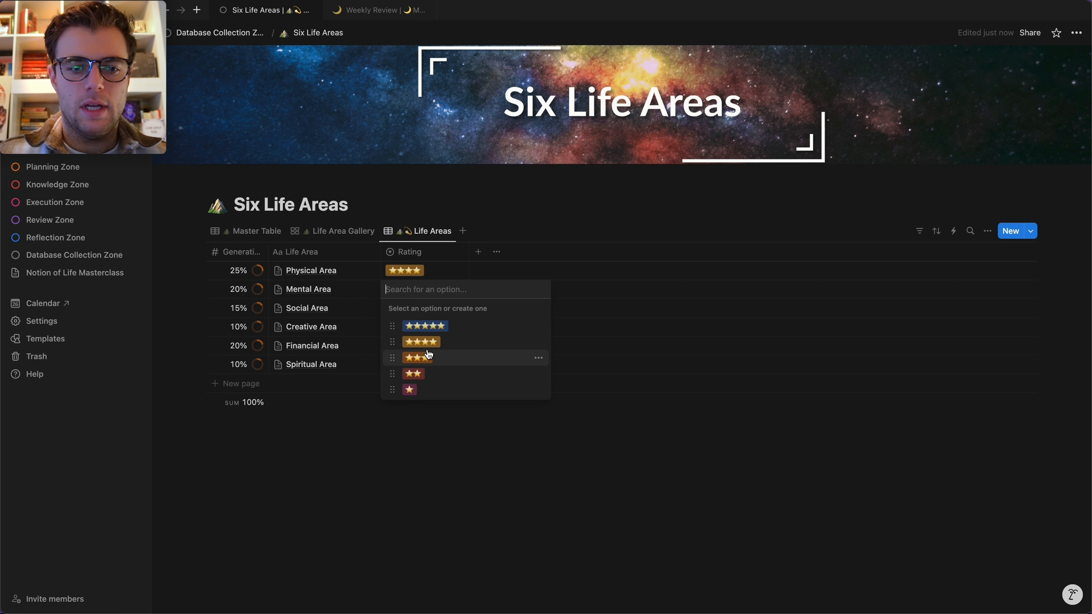
click(423, 357)
click(428, 308)
click(424, 345)
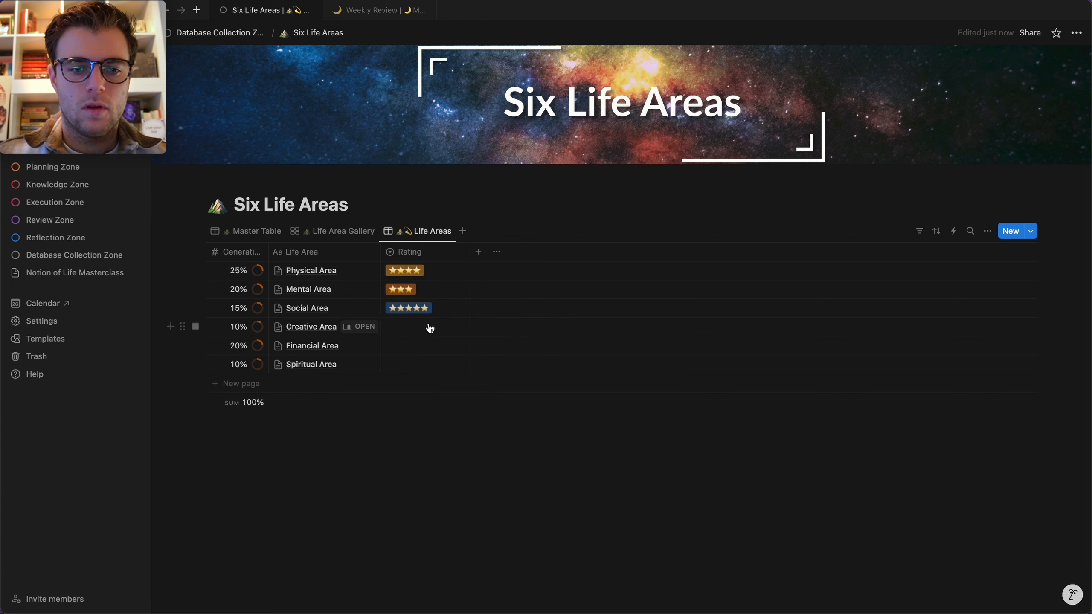
Rate Creative Area three stars, Financial two stars and Spiritual four stars.
click(426, 327)
click(418, 395)
click(430, 346)
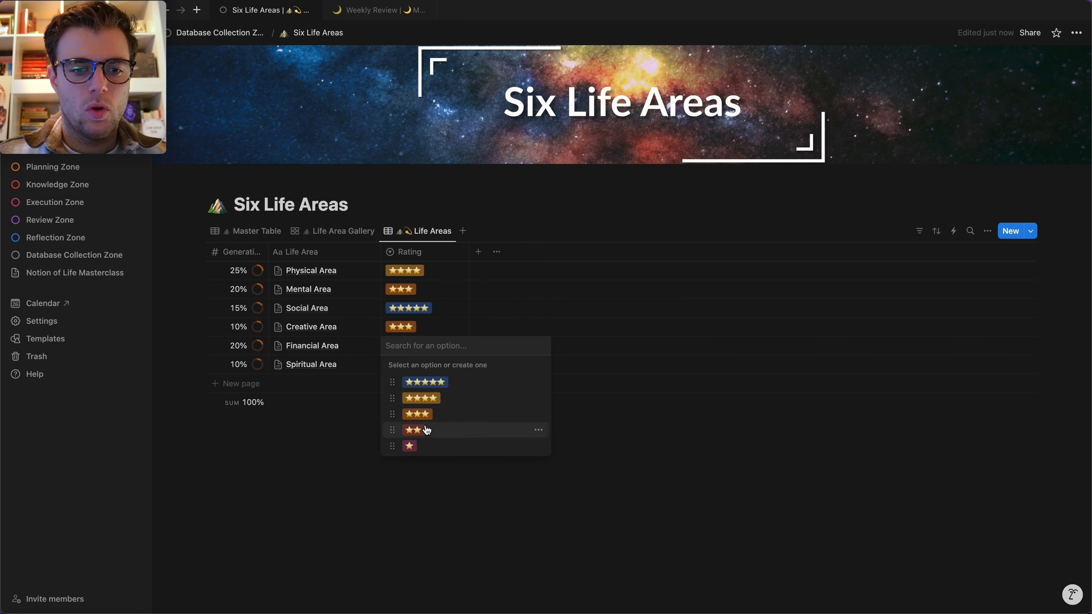
click(413, 430)
click(415, 364)
click(421, 416)
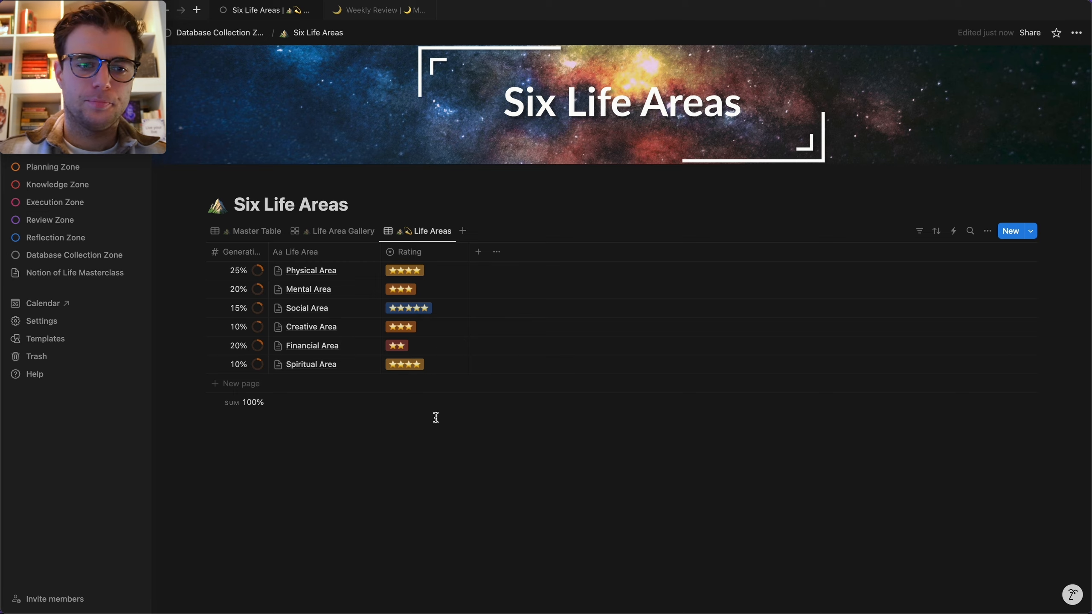
key(super+k)
On the Quarterly Review Template, link Six Life Areas with its Life Areas view and hide the database title.
click(438, 196)
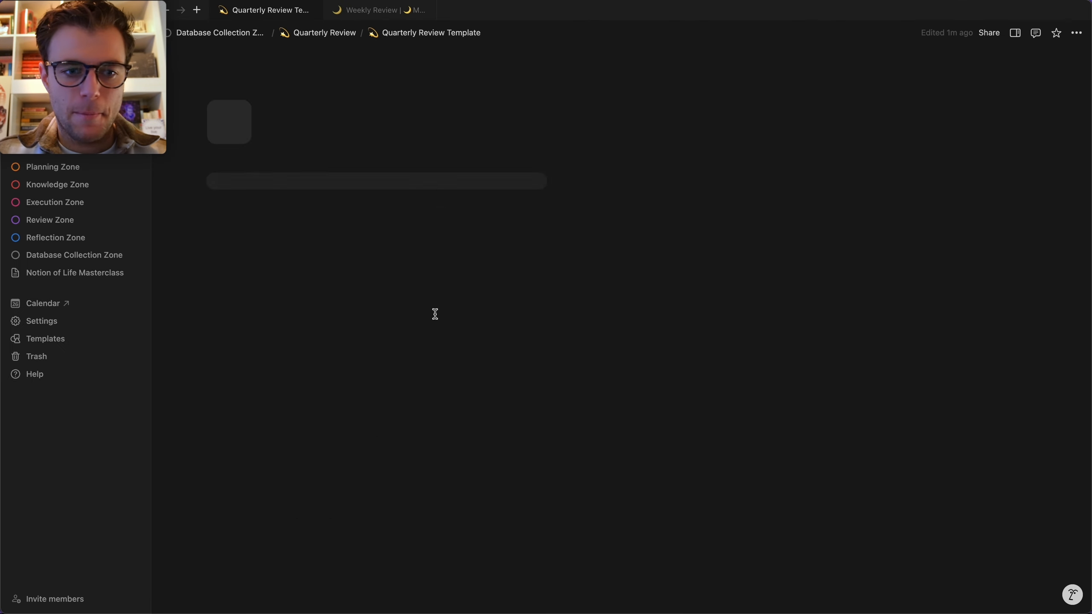
click(639, 401)
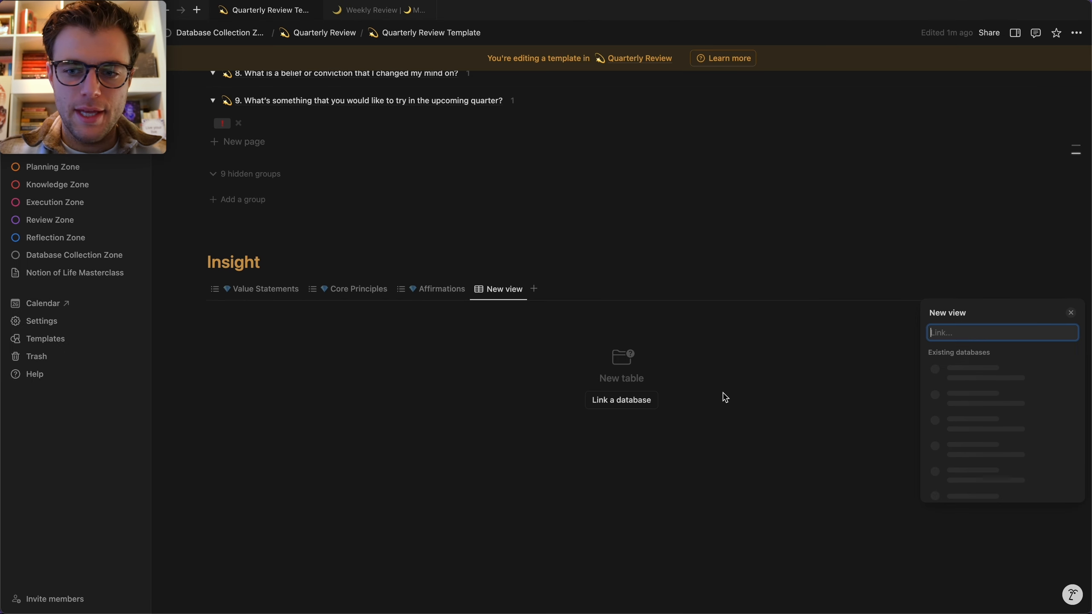
click(969, 423)
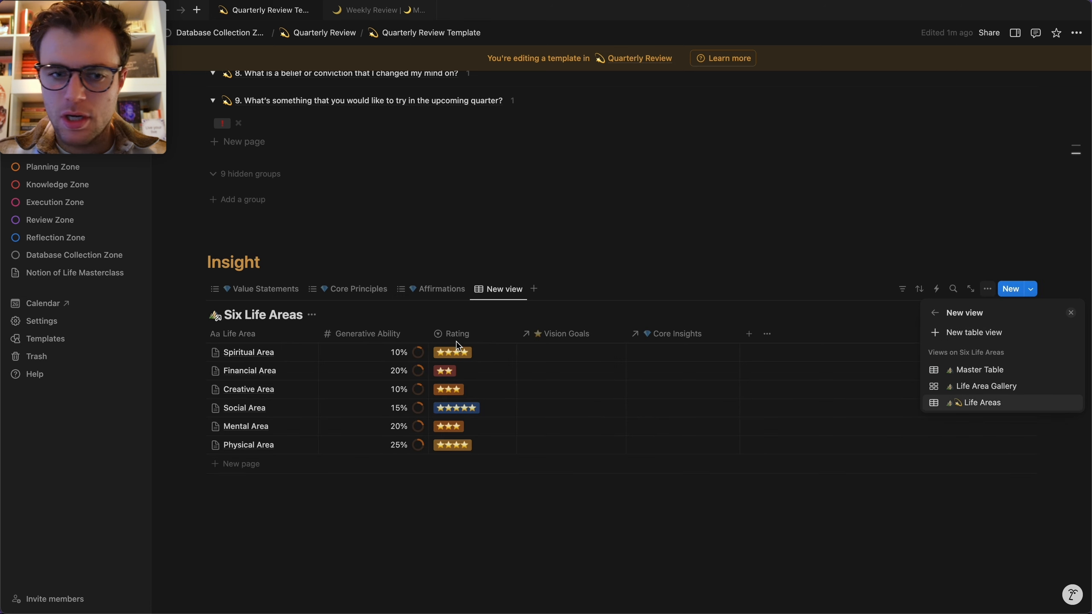
click(994, 404)
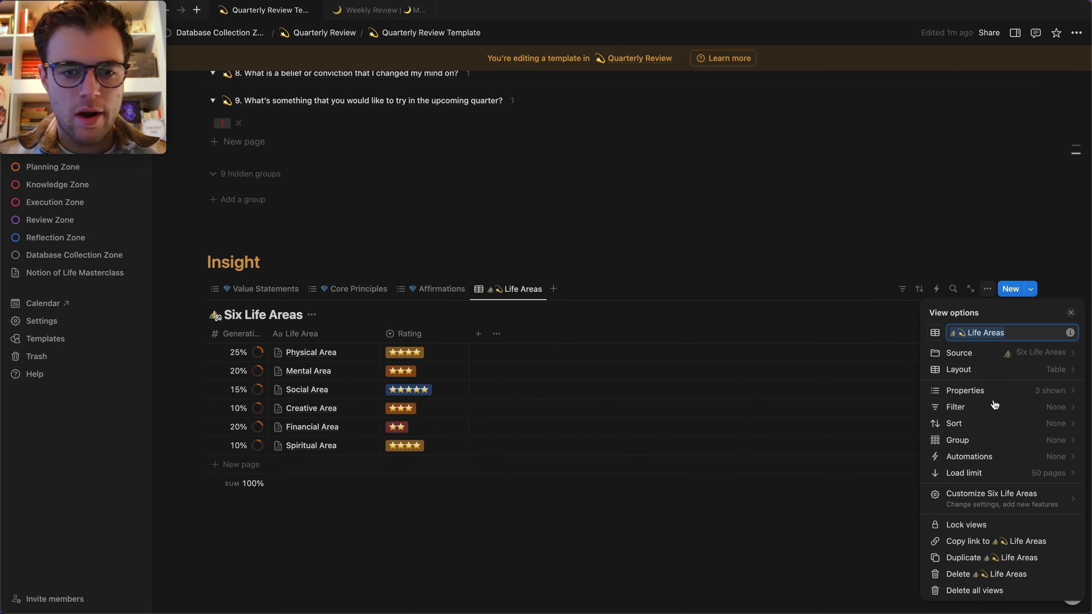
key(Escape)
click(312, 314)
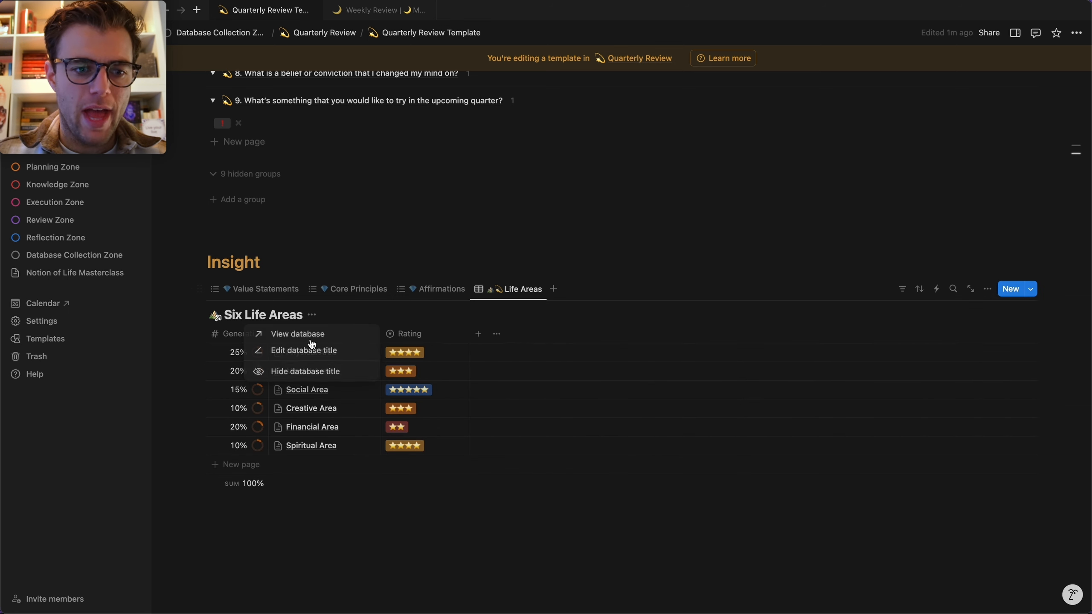
click(323, 381)
click(353, 510)
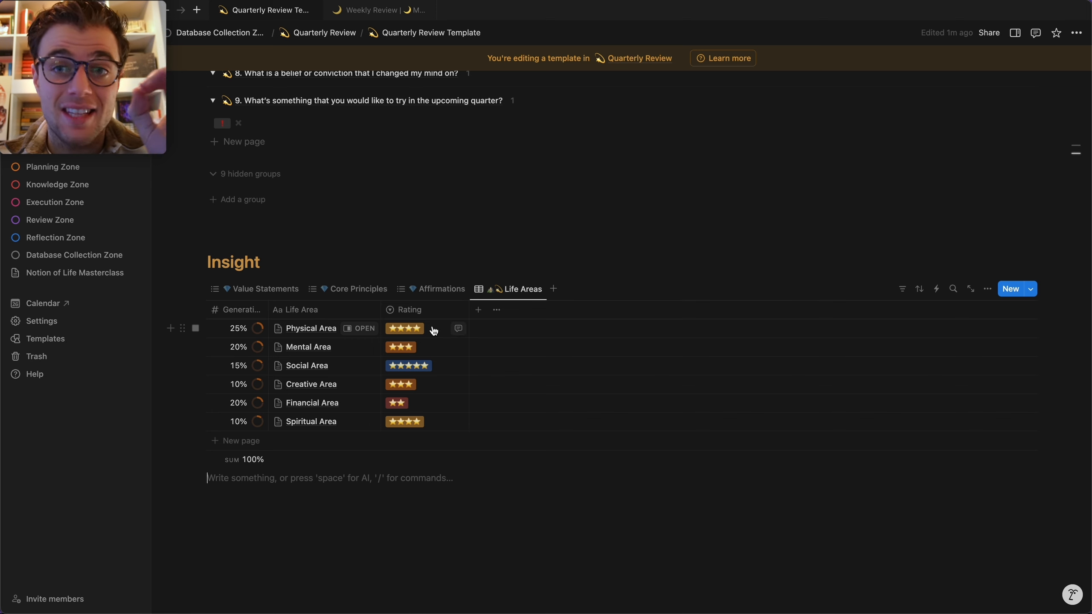
Lower Mental Area's rating to two stars.
click(252, 331)
key(Escape)
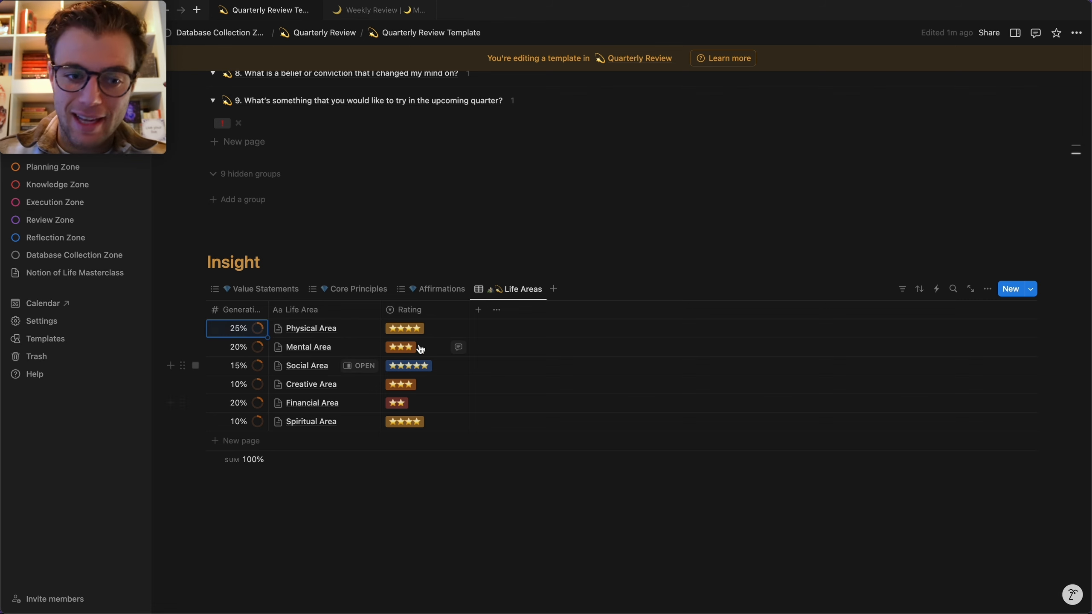
click(416, 349)
click(413, 432)
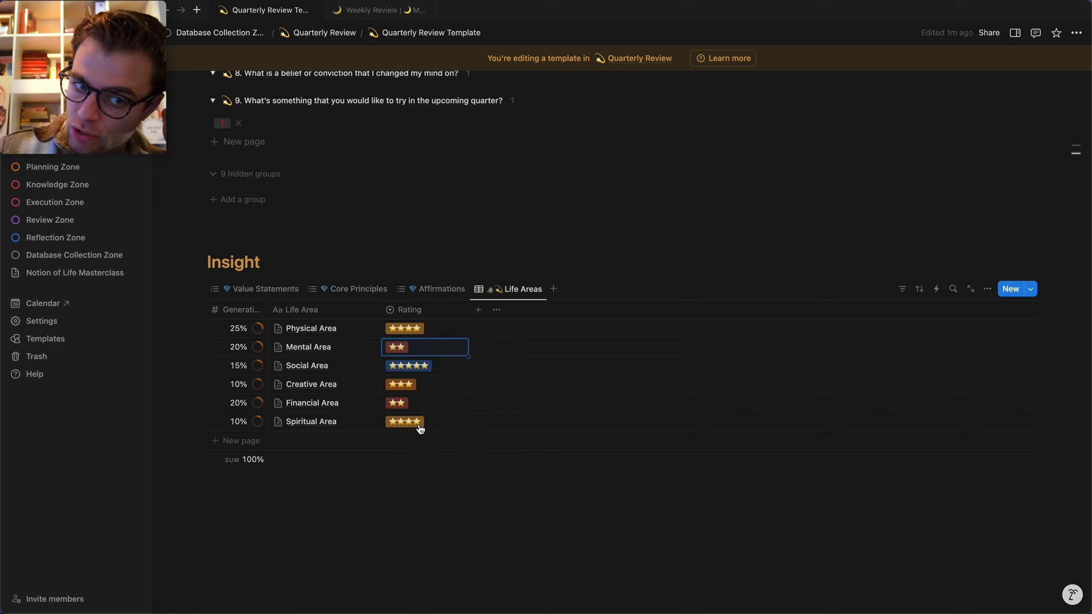
click(330, 495)
Change Generative Ability to 30% for Mental Area and 10% for Financial Area.
click(242, 349)
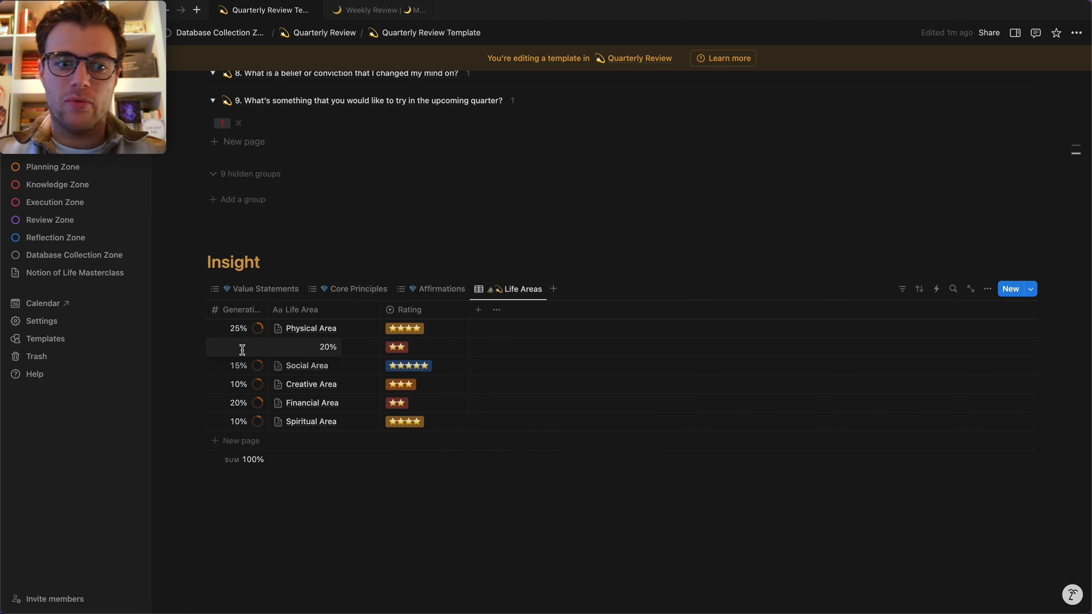
key(super+a)
text(30)
key(Return)
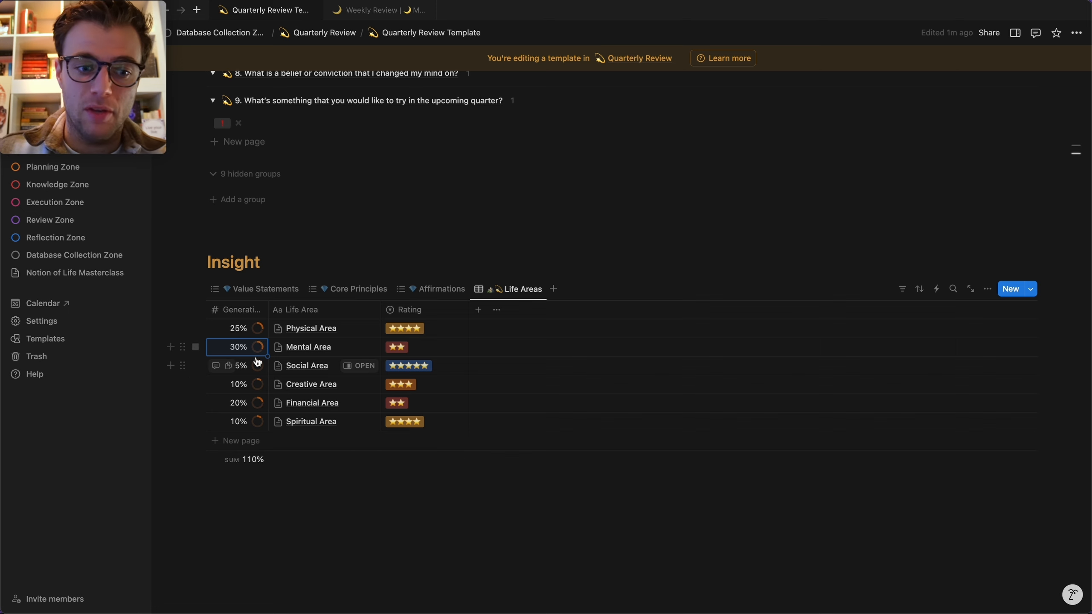
click(232, 403)
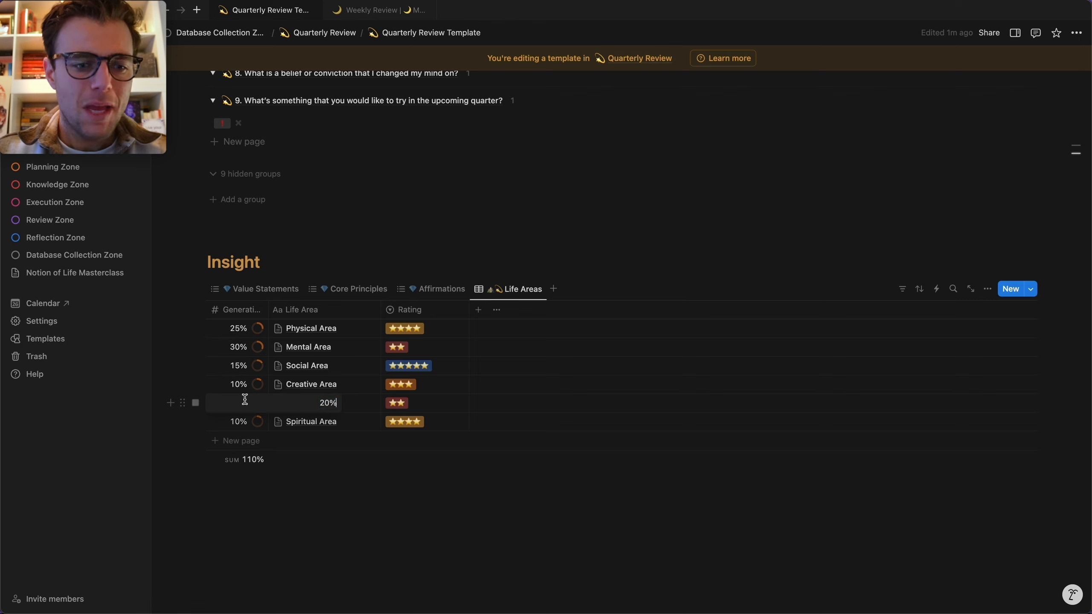
key(BackSpace)
key(BackSpace)
text(10)
key(Return)
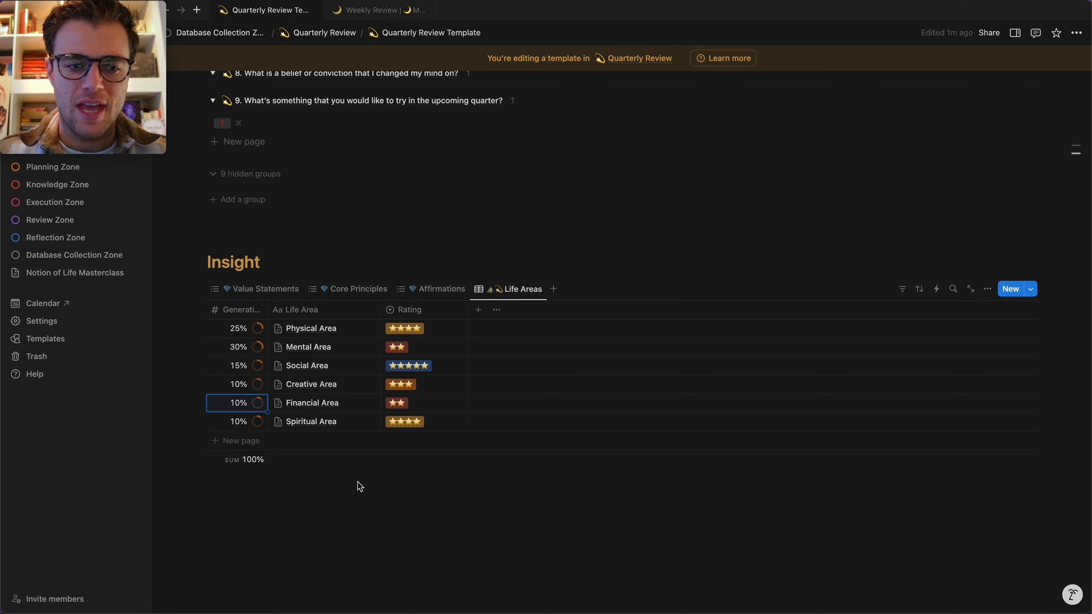
Sort the linked Life Areas table by Generative Ability descending and narrow the Rating column.
click(273, 481)
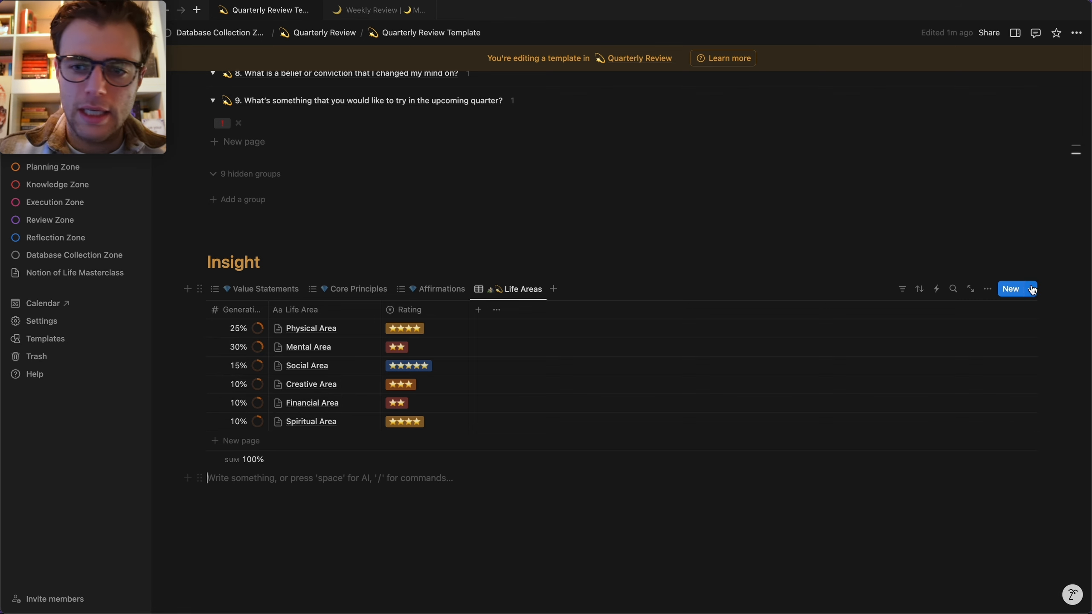
click(920, 289)
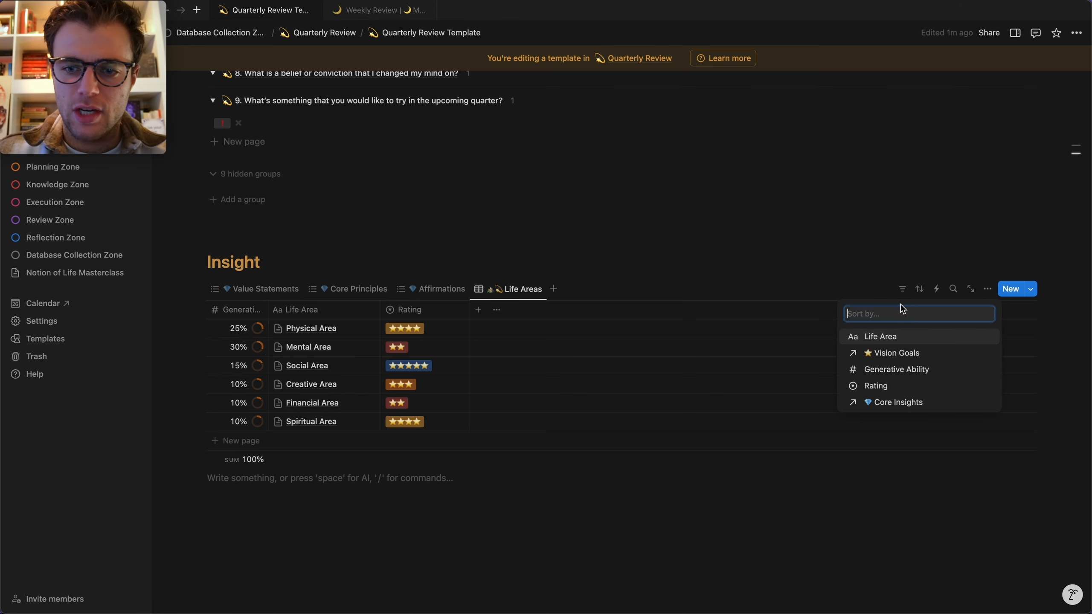
click(896, 369)
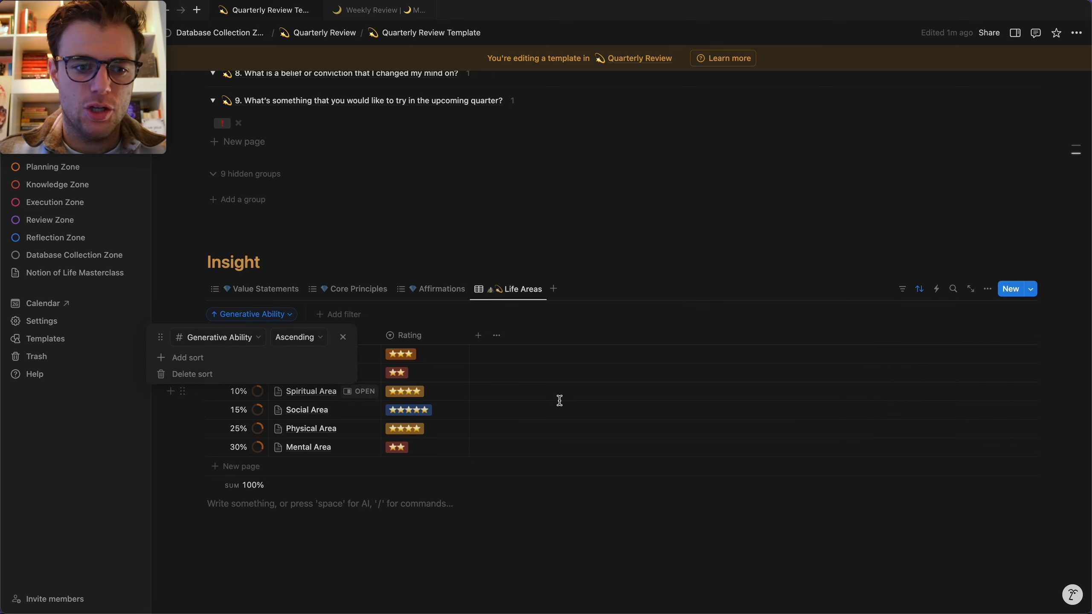
click(297, 337)
click(295, 373)
click(430, 228)
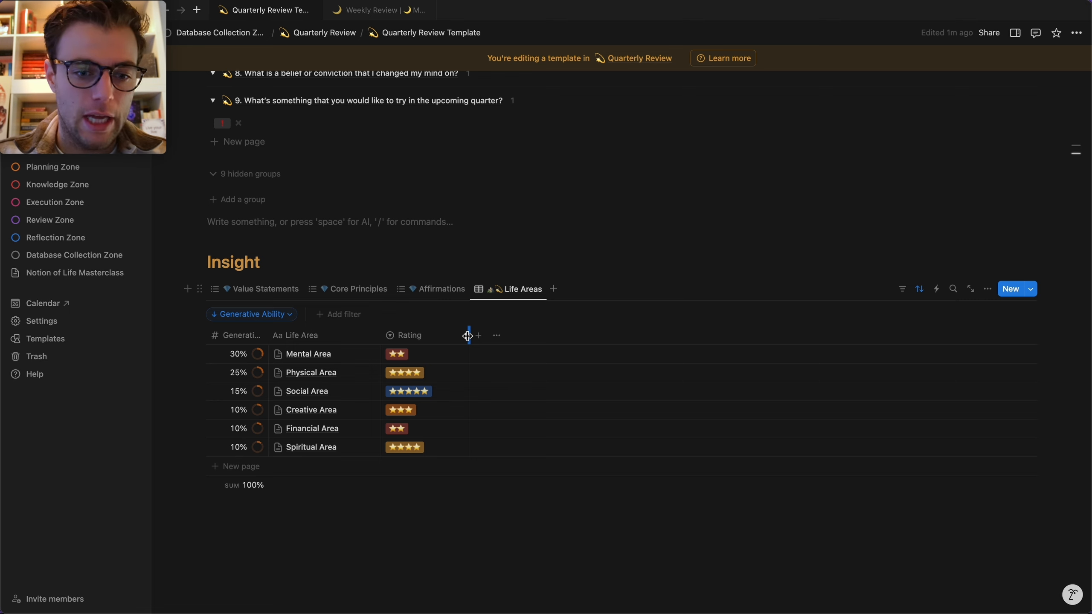
drag(469, 336, 458, 336)
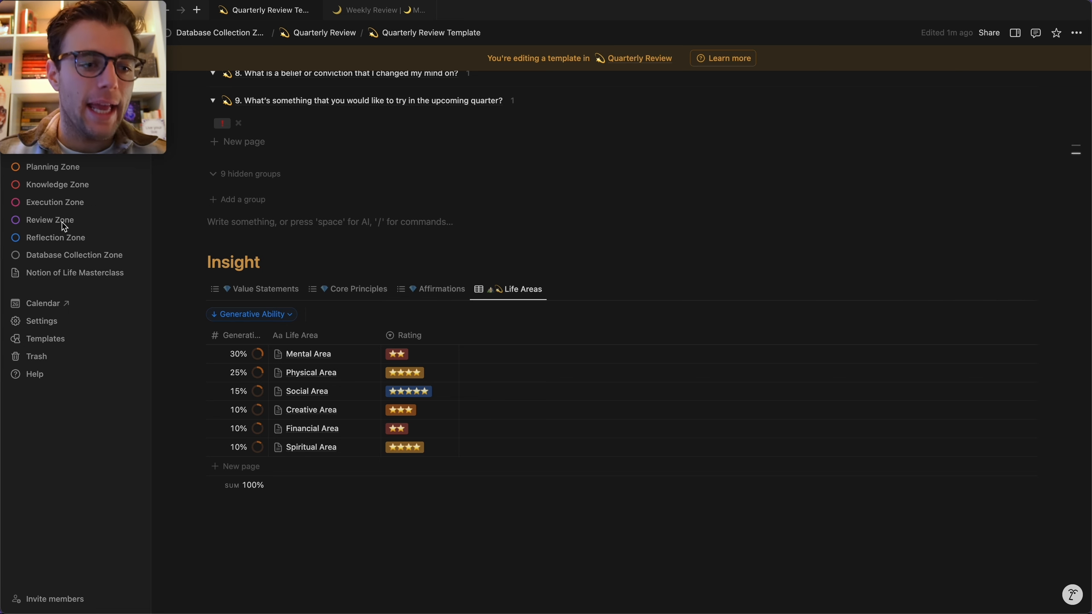
Open the Vision Goals database from Database Collection Zone and duplicate its Master Table view.
click(60, 255)
scroll(536, 339, down, 4)
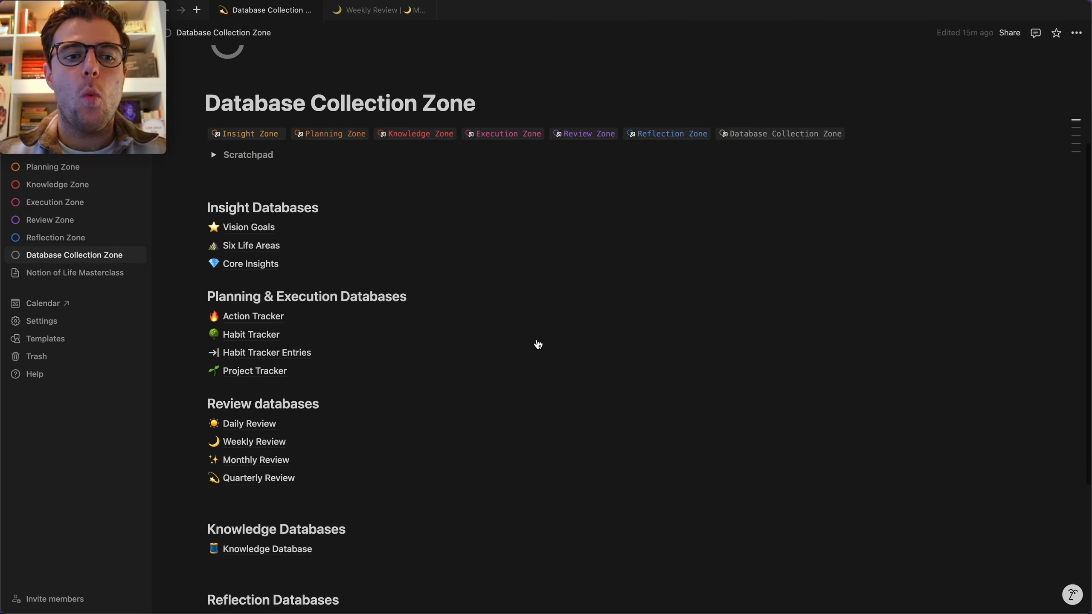
click(268, 227)
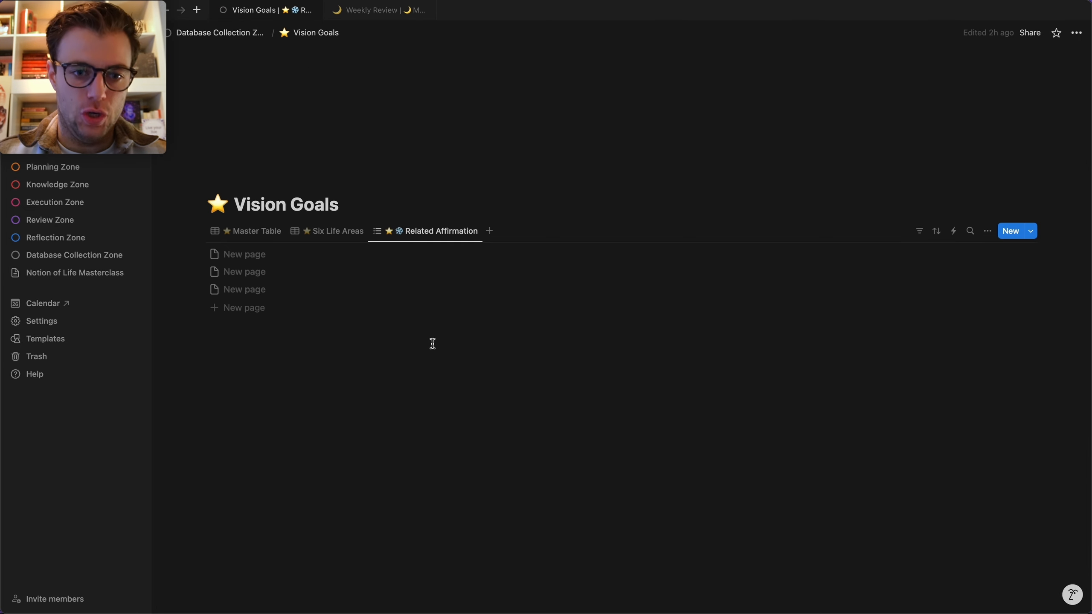
click(255, 231)
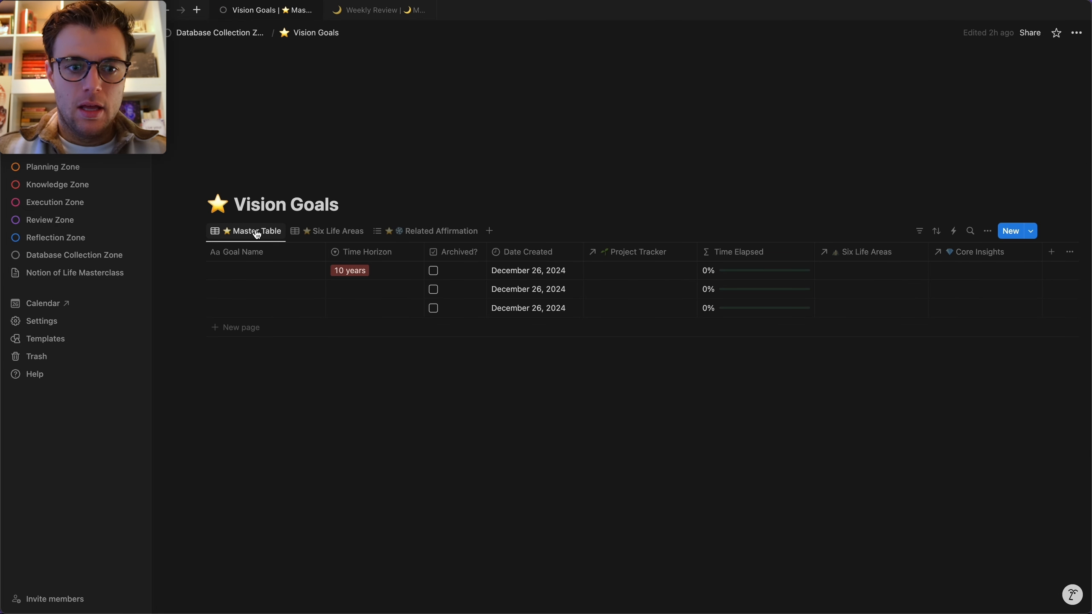
click(257, 233)
click(285, 311)
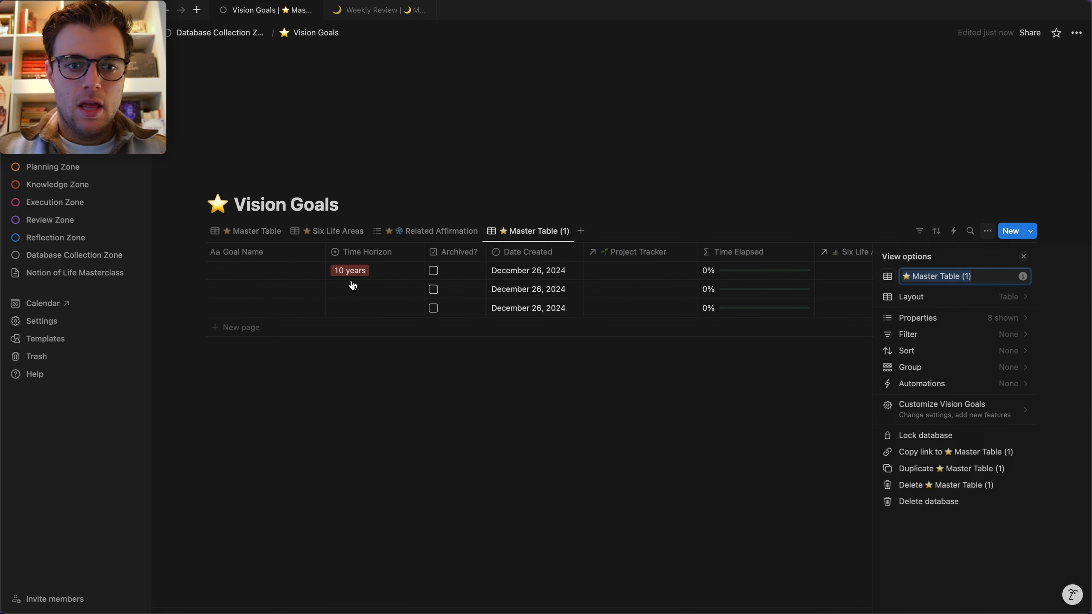
Rename the copied view from 'Master Table (1)' to '💫 Vision Goals'.
click(983, 278)
drag(994, 277, 913, 276)
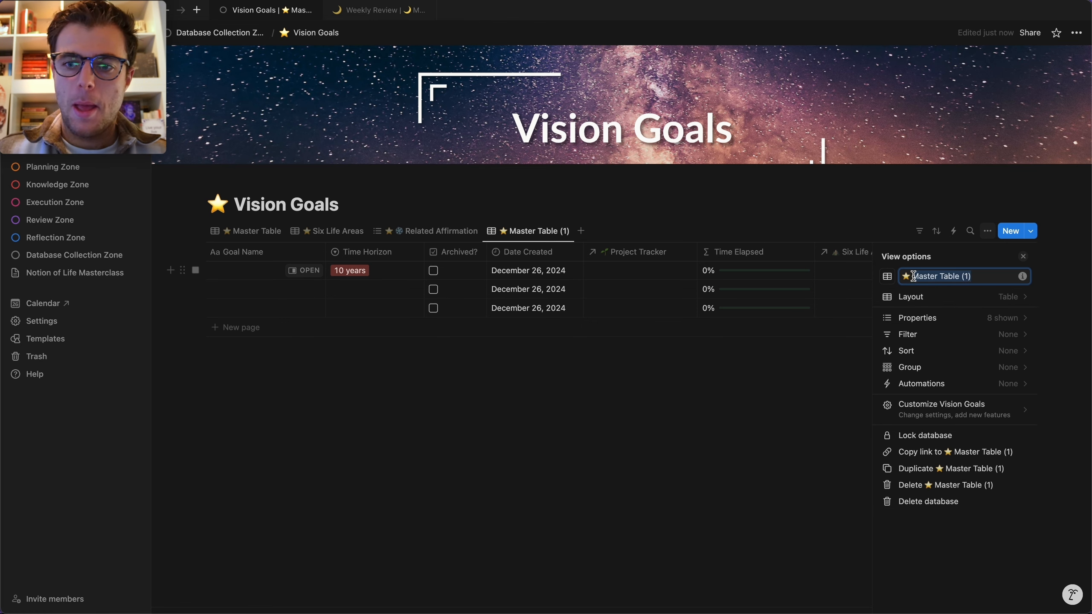
text(Vision Goals)
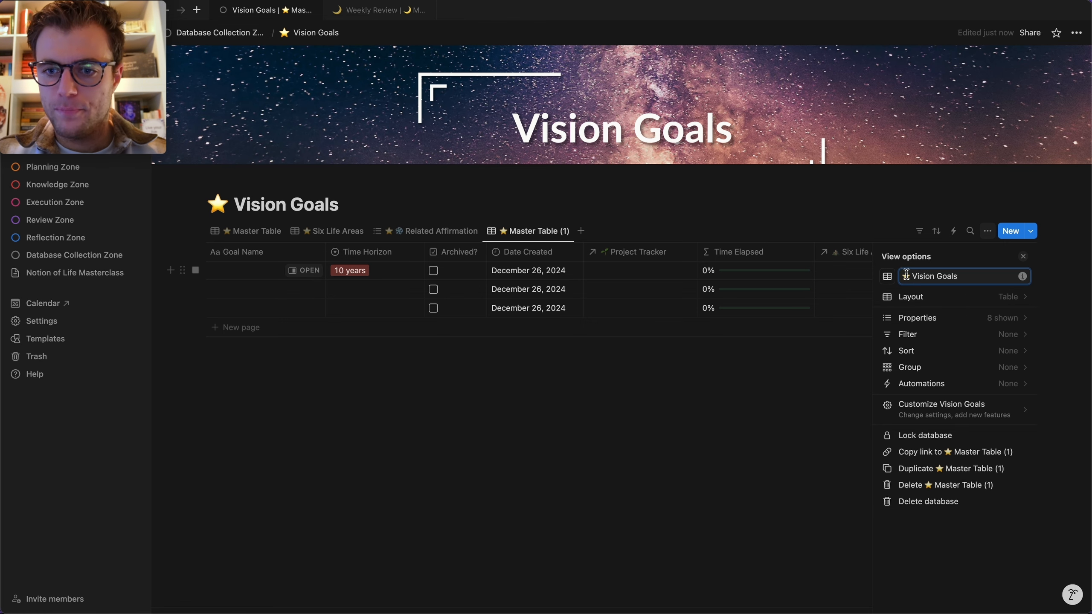
key(ctrl+super+space)
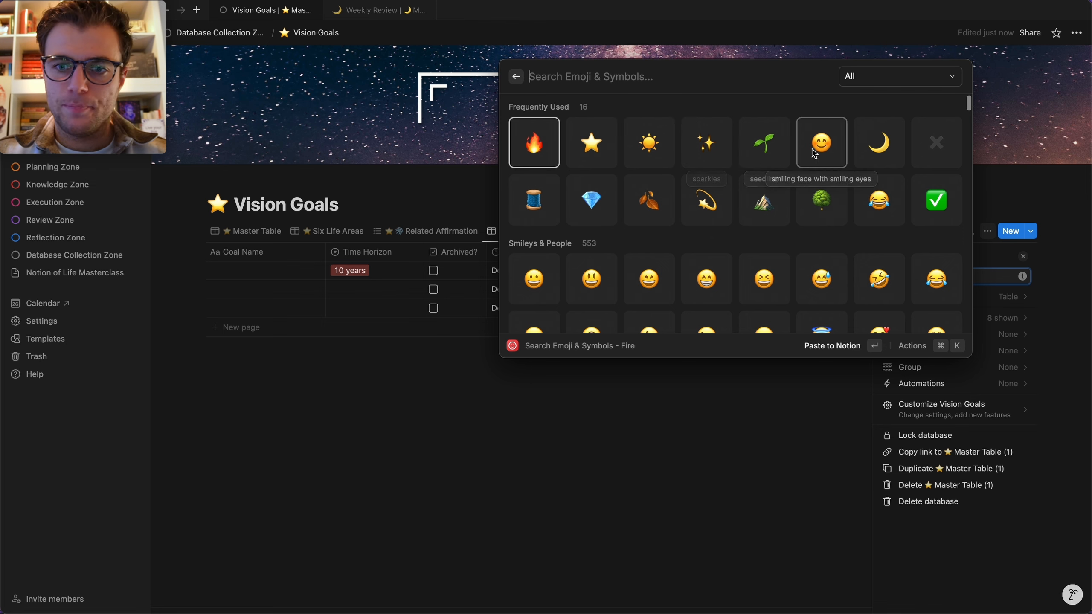
click(706, 201)
click(674, 466)
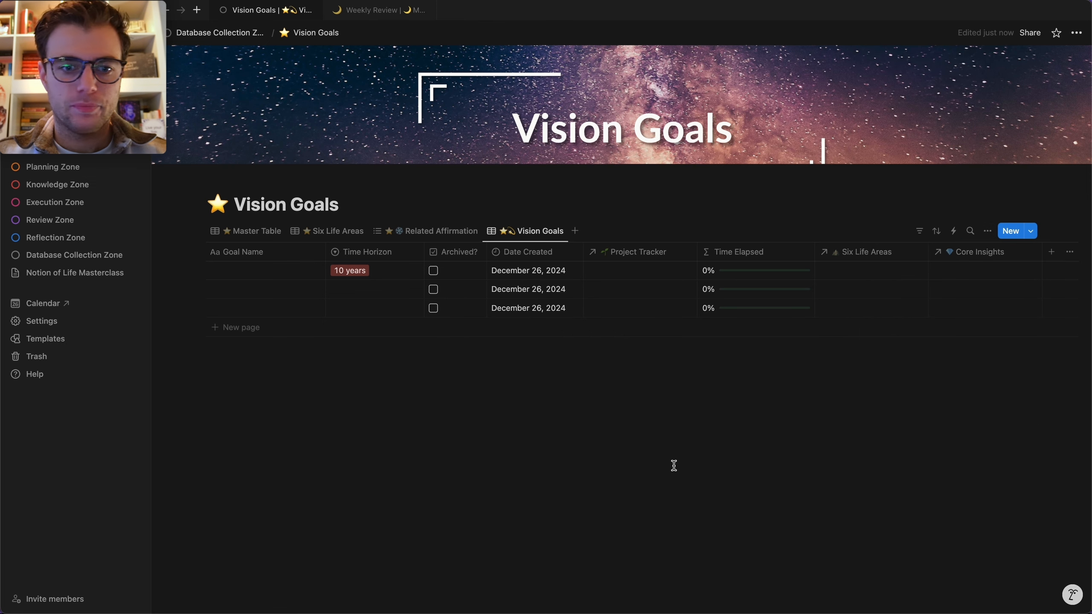
Show only Archived?, Goal Name, Time Horizon and Date Created, with Archived? first and Goal Name widened.
click(987, 231)
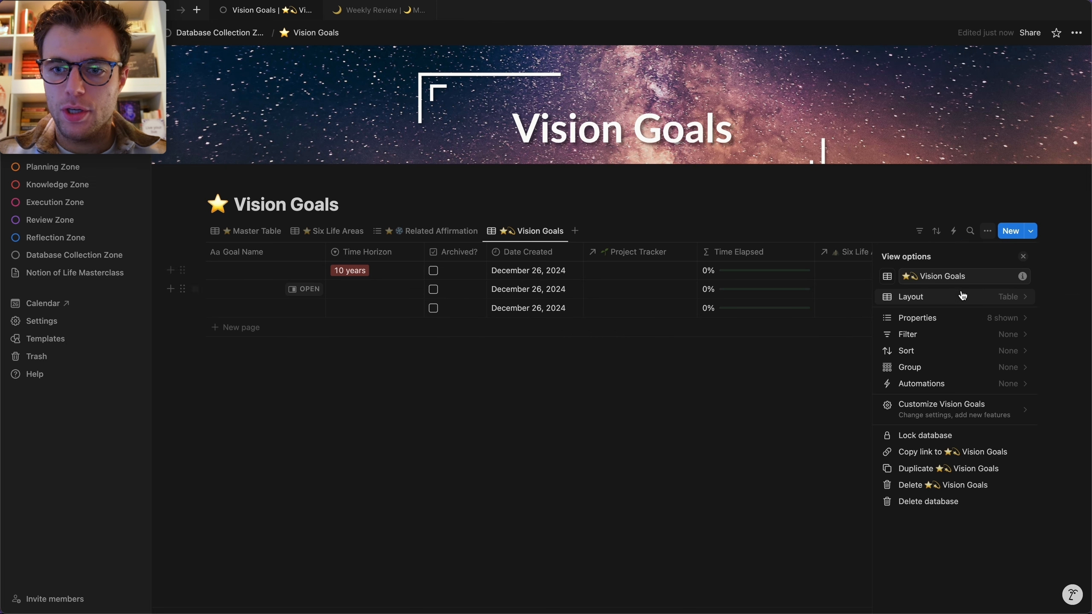
click(931, 317)
click(1014, 298)
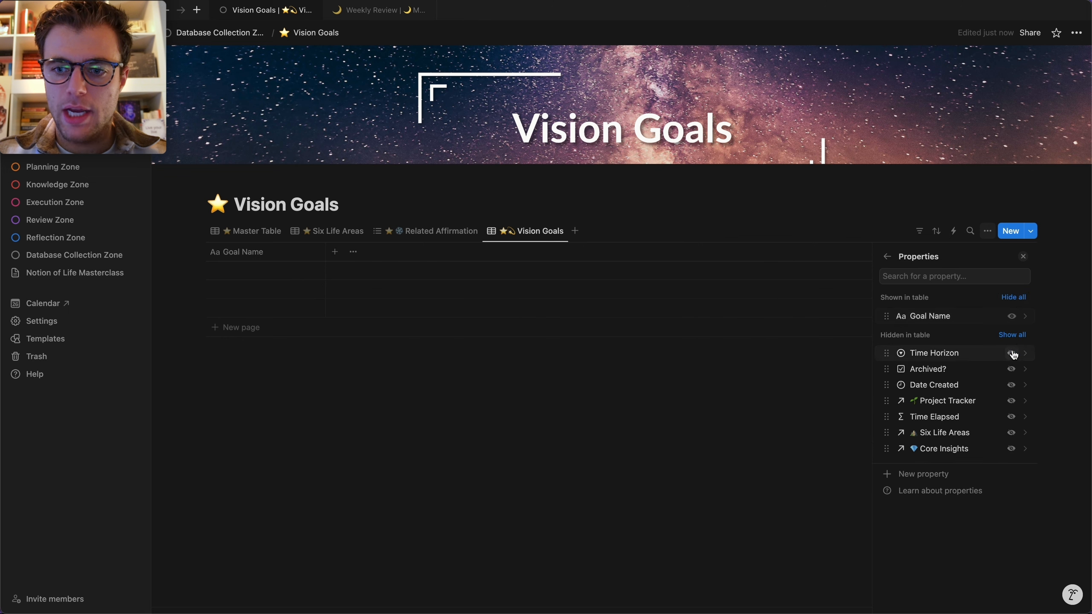
click(1013, 370)
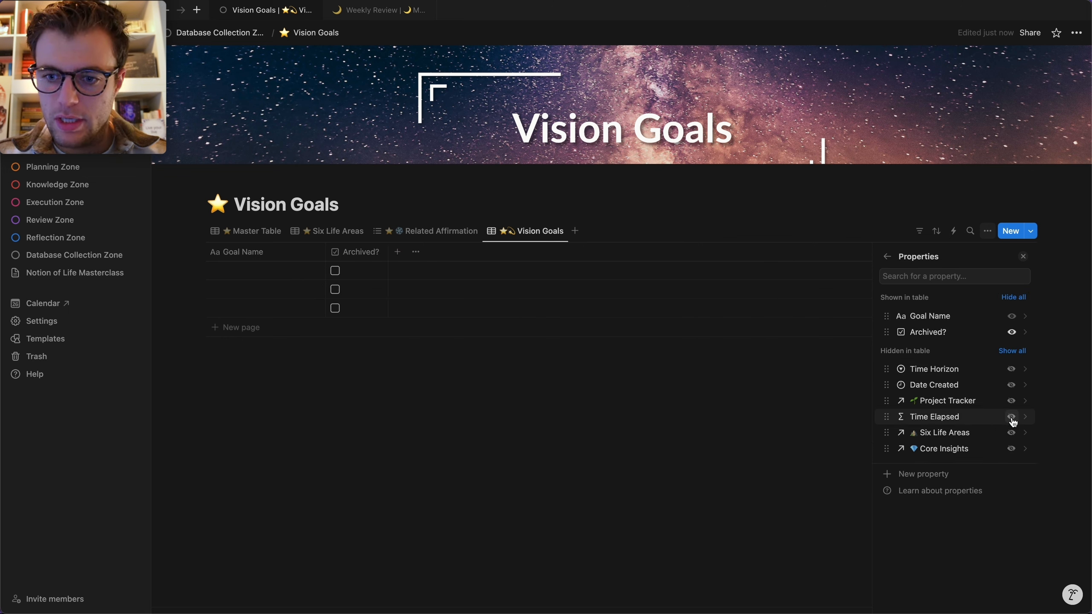
click(1011, 368)
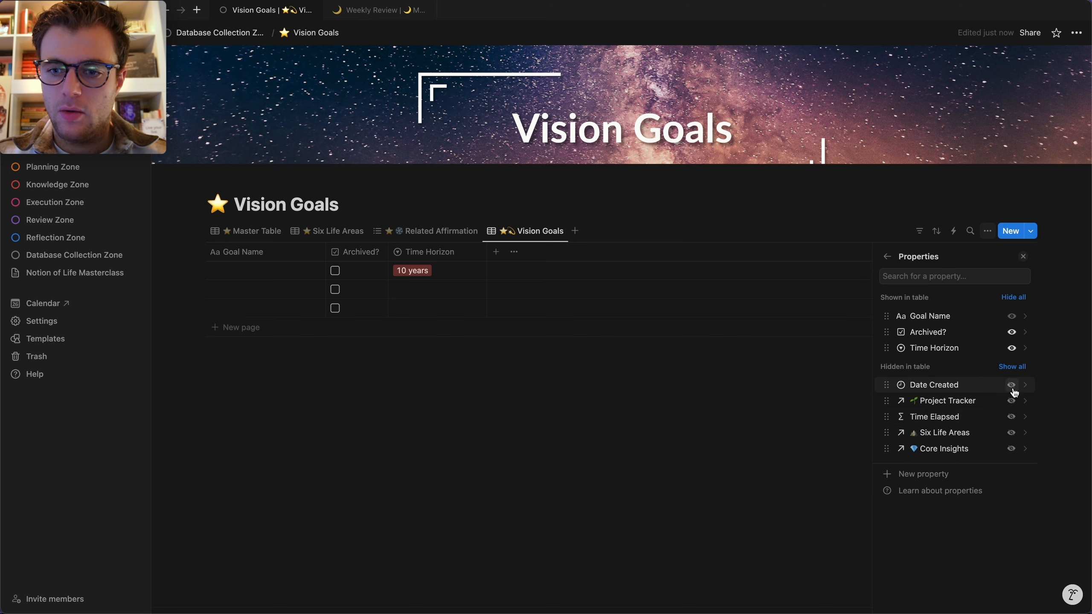
click(1011, 386)
click(530, 411)
drag(348, 251, 219, 258)
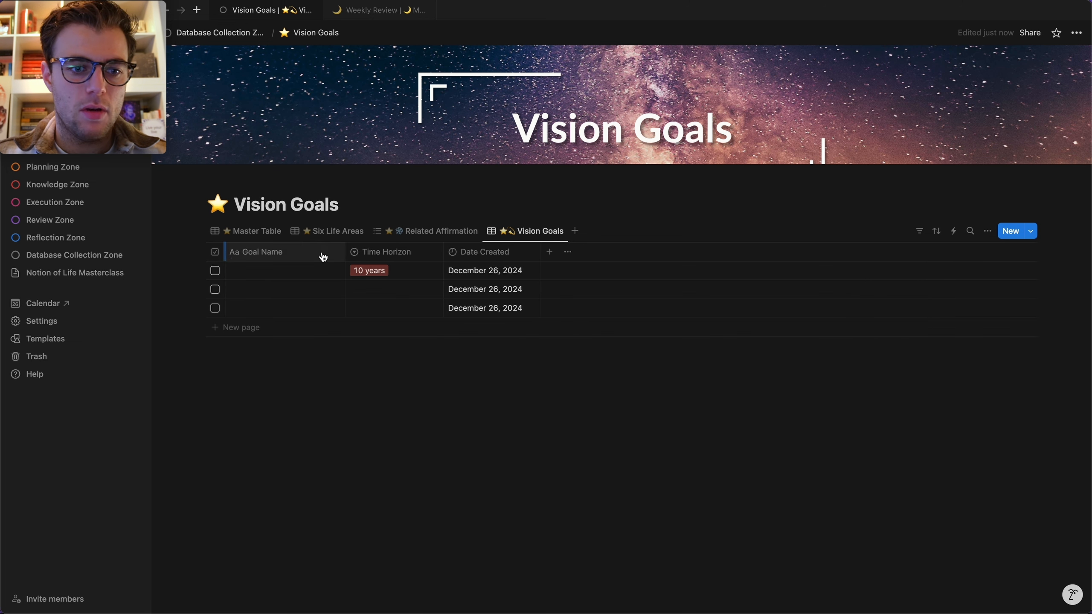
drag(346, 251, 707, 259)
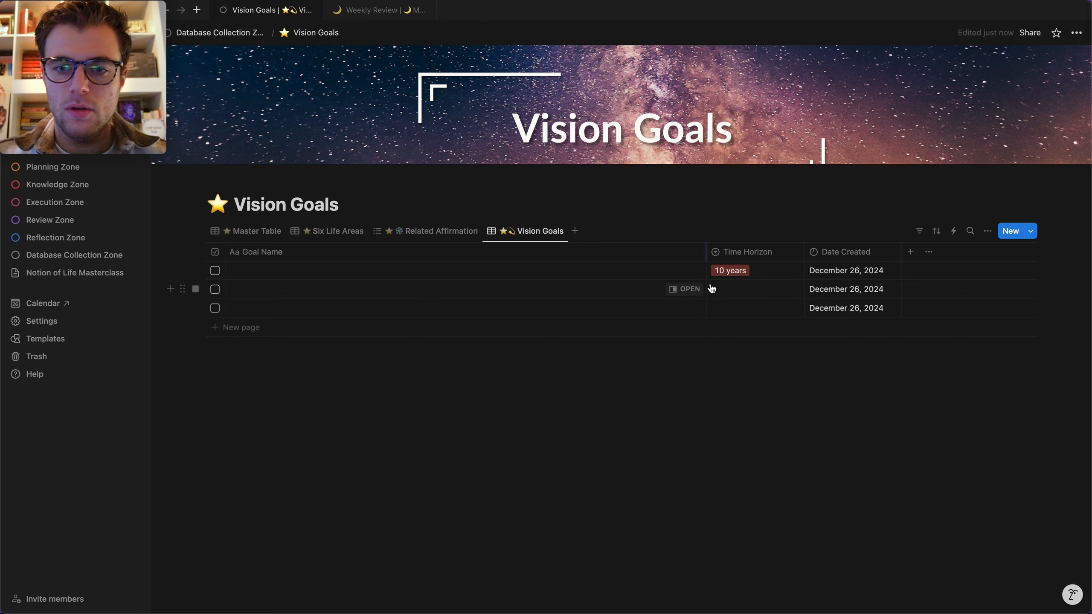
drag(804, 250, 782, 251)
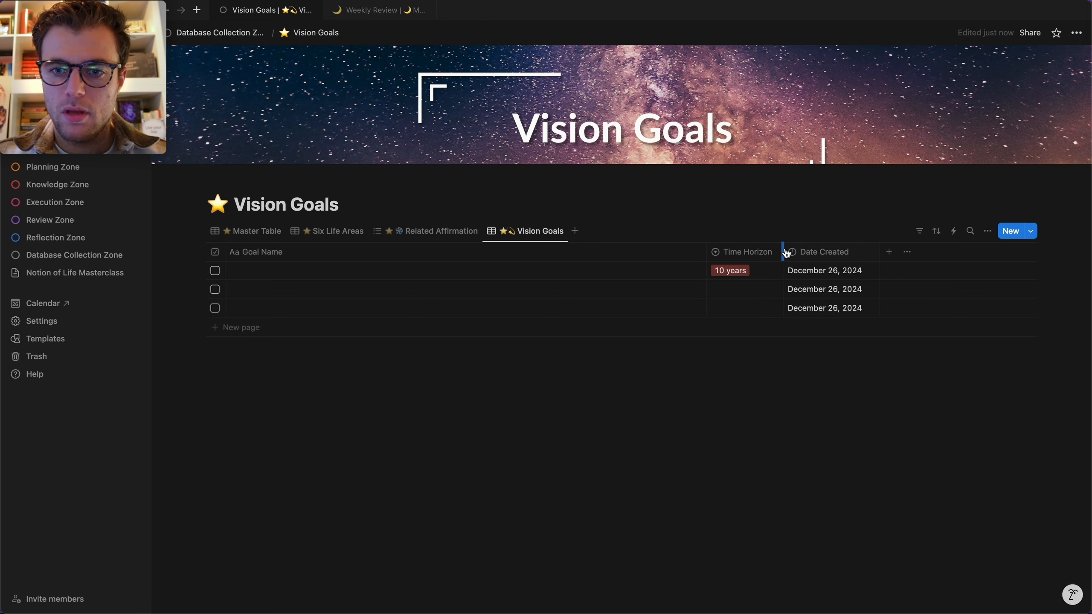
drag(878, 249, 899, 251)
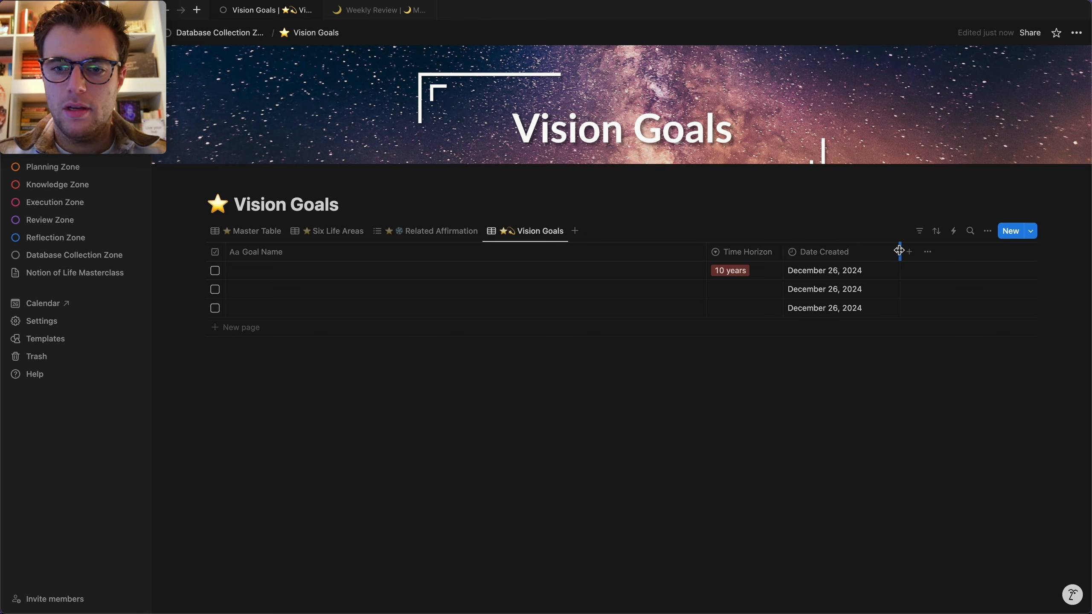
Add the Time Elapsed column before Date Created and narrow Goal Name slightly.
click(988, 232)
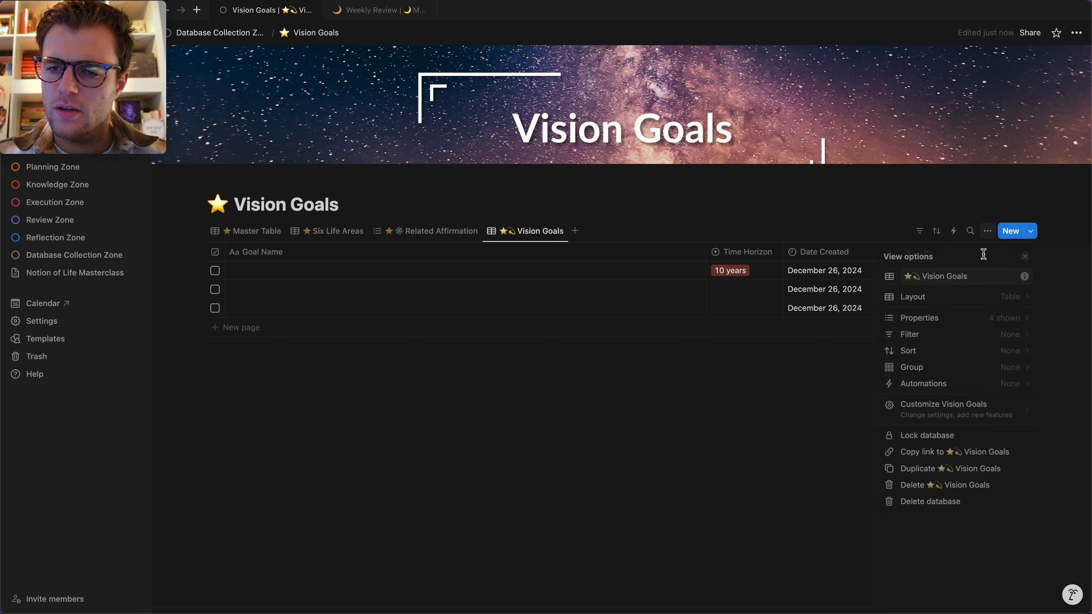
click(941, 320)
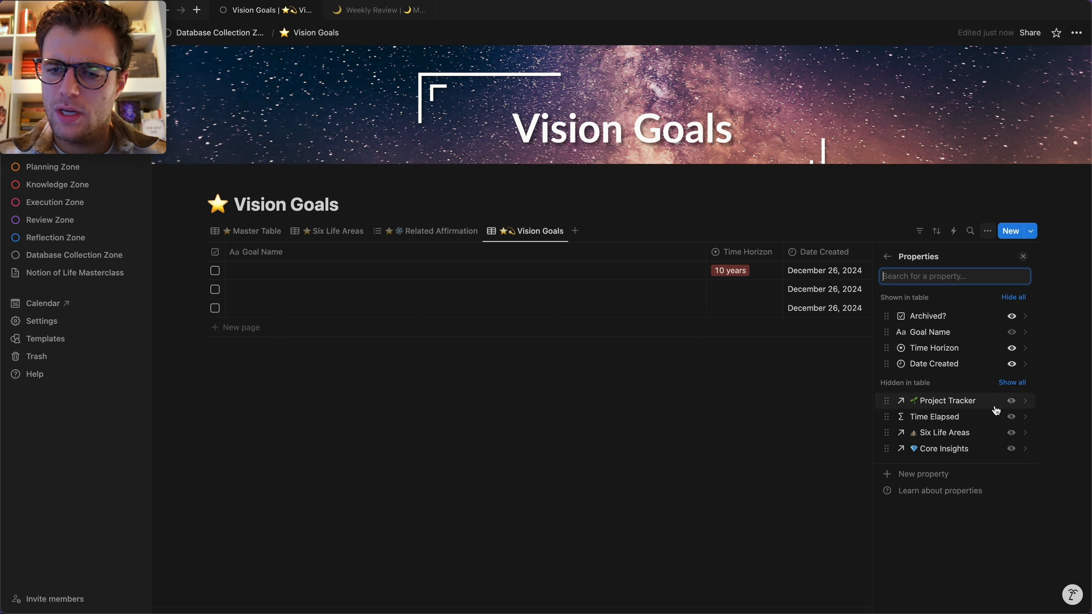
click(1011, 416)
click(806, 380)
drag(978, 252, 884, 252)
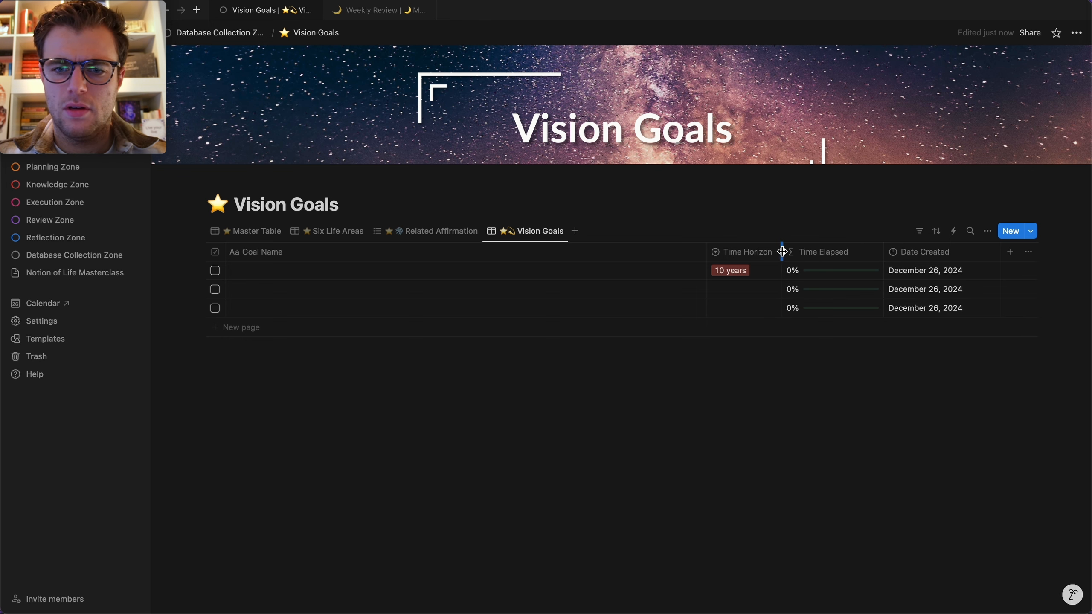
drag(706, 252, 673, 251)
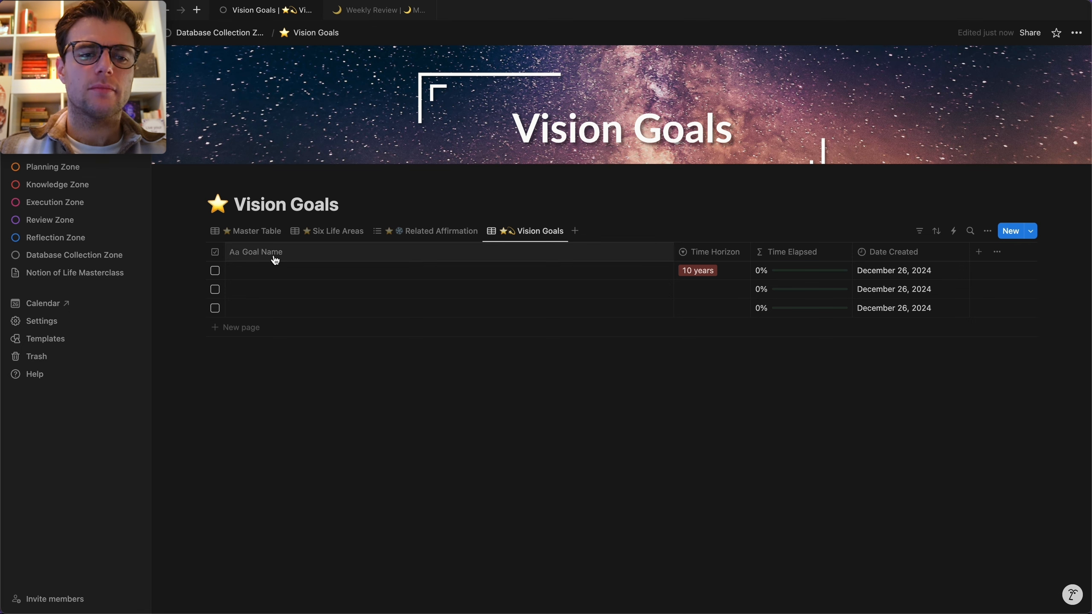
In the Quarterly Review Template's Insight section, delete the 💫 emoji from the Life Areas view name.
key(super+k)
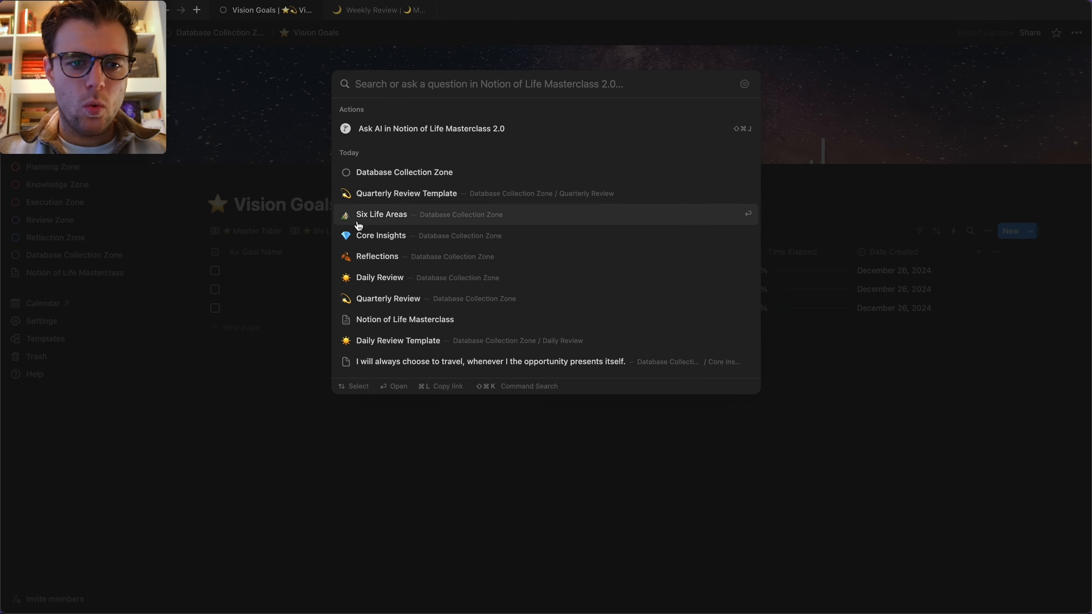
click(424, 190)
scroll(467, 418, down, 15)
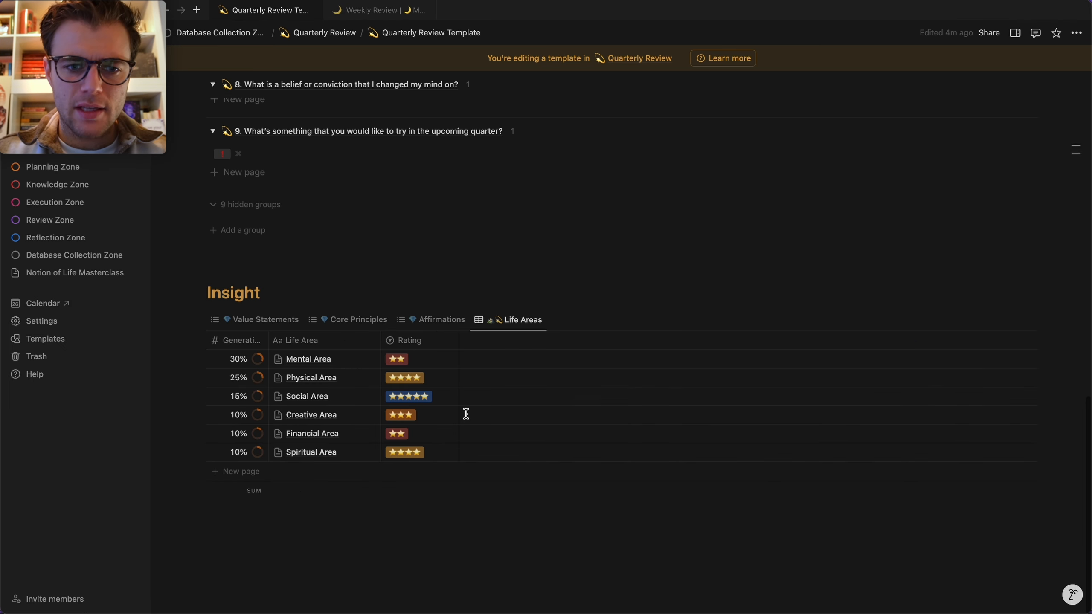
click(518, 320)
click(545, 339)
click(963, 338)
key(BackSpace)
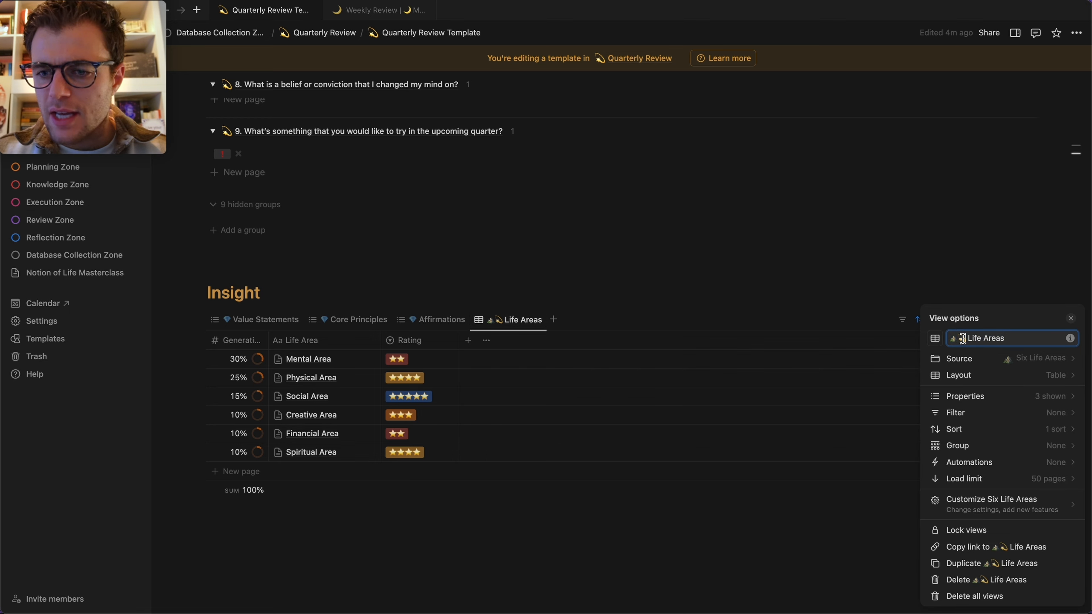
click(786, 302)
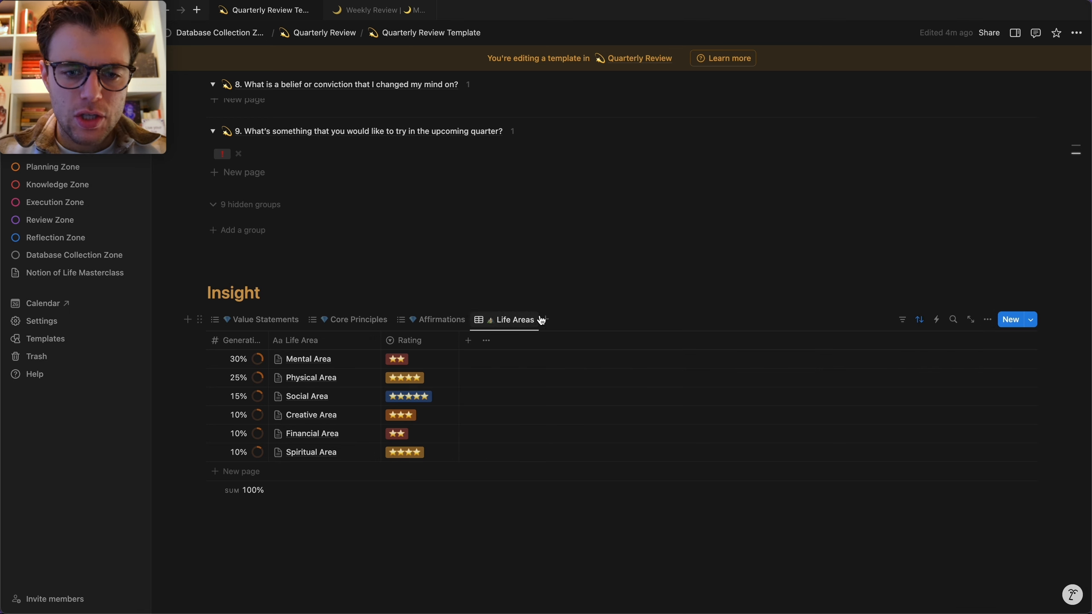
click(544, 319)
Add a new view linked to the existing ★💫 Vision Goals table view, with its title hidden.
click(511, 355)
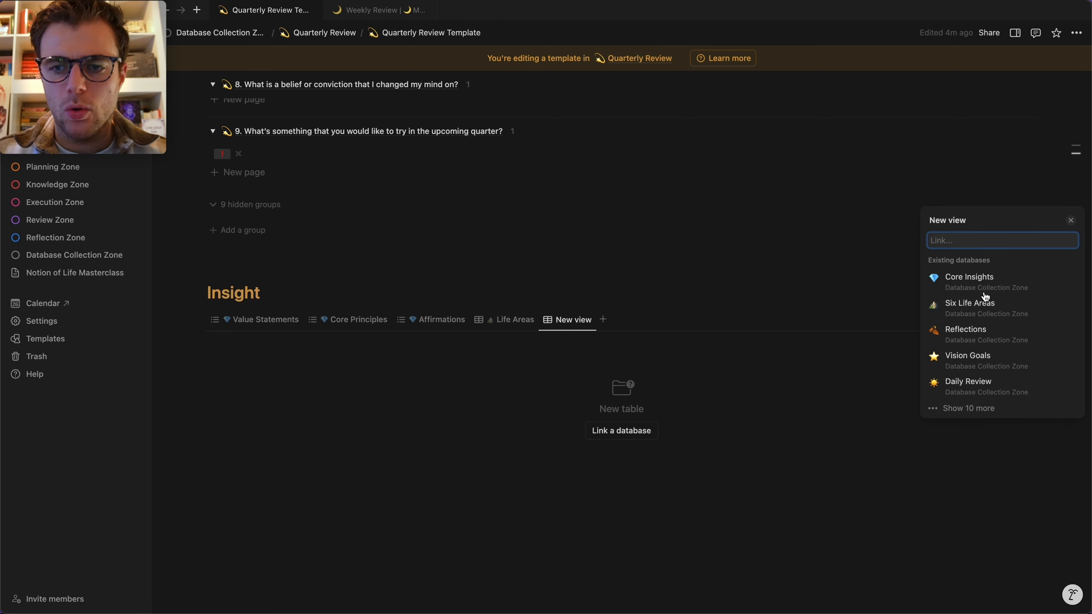
click(979, 368)
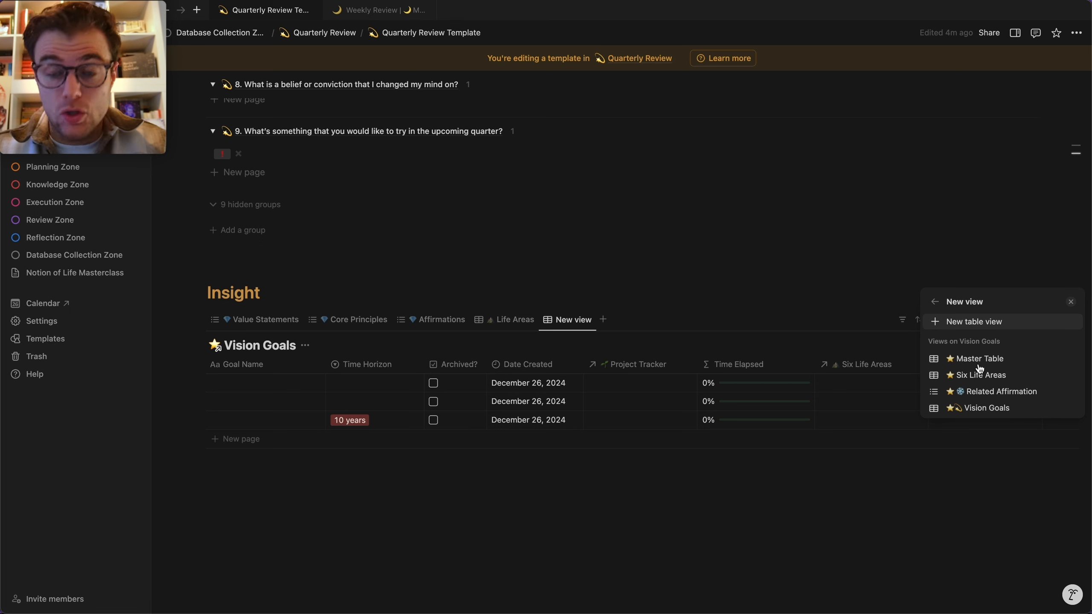
click(980, 408)
click(732, 299)
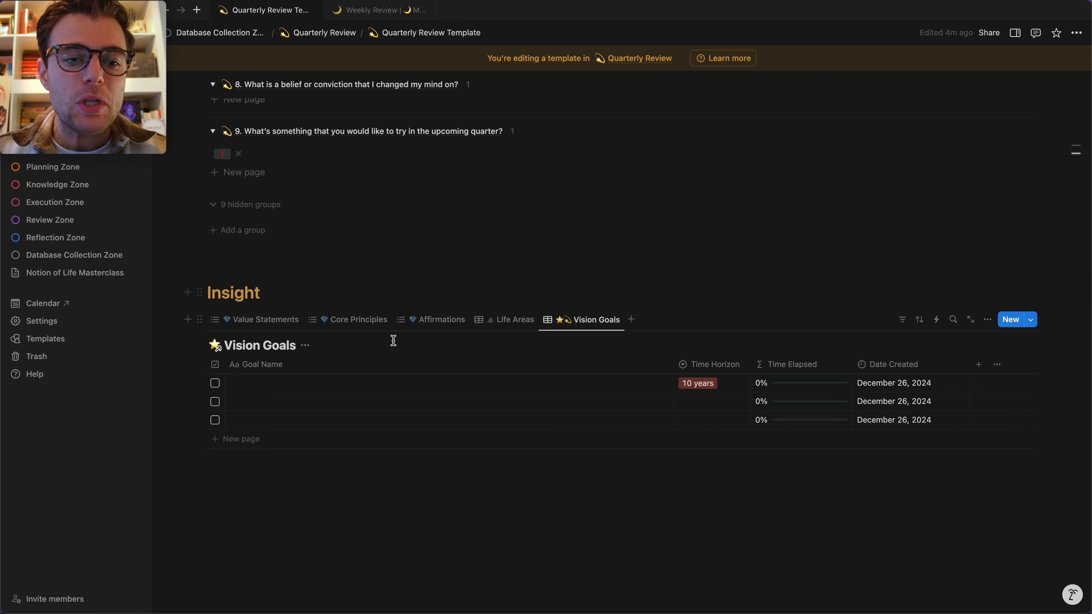
click(306, 345)
click(295, 401)
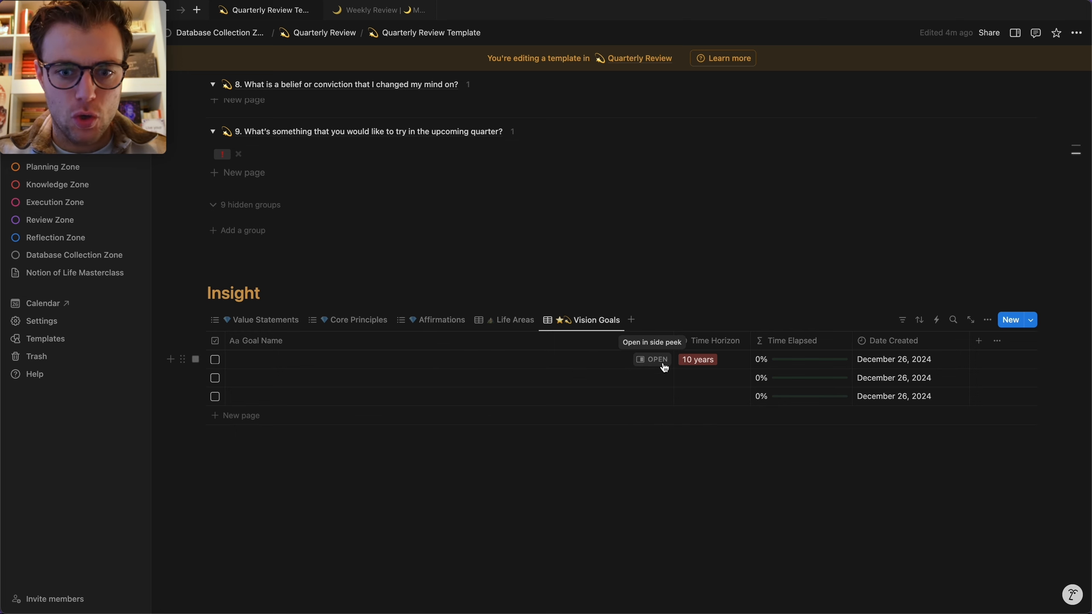
Filter the ★💫 Vision Goals view to Archived?: Unchecked and hide the filter bar.
click(902, 319)
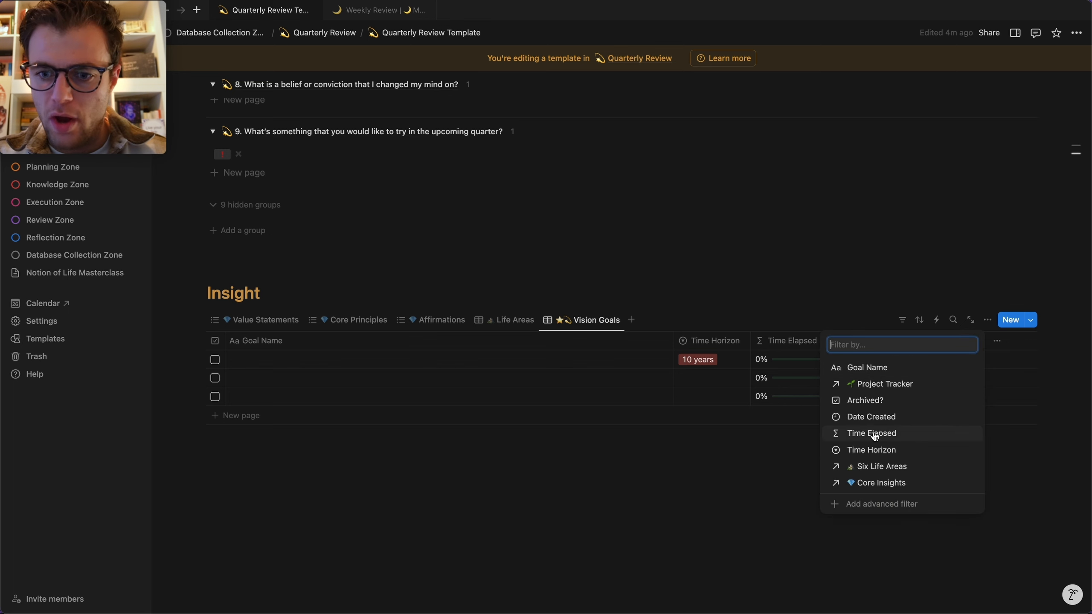
click(865, 401)
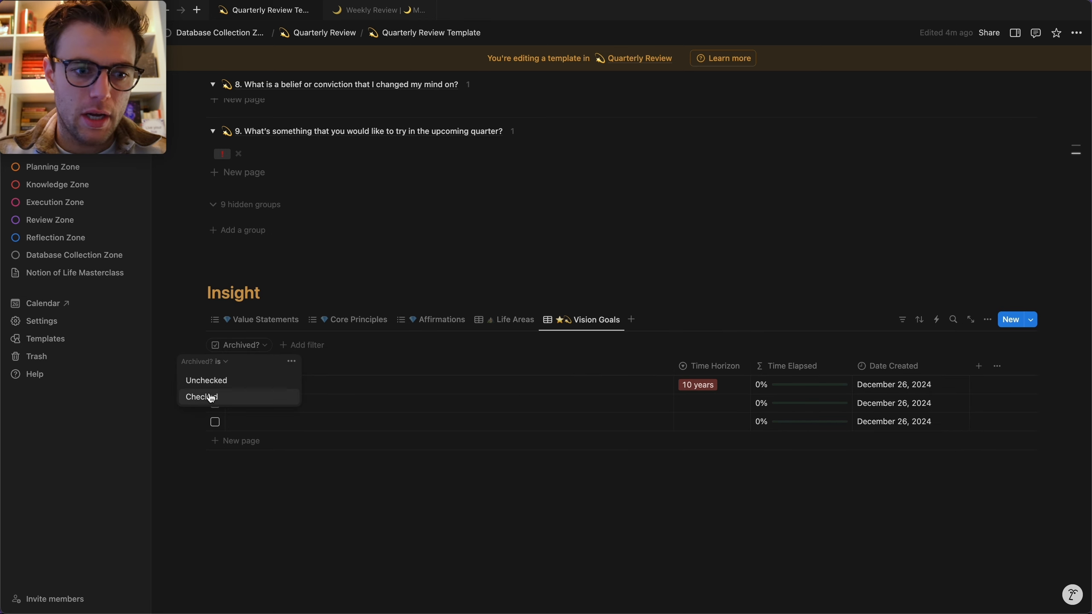
click(208, 385)
click(653, 274)
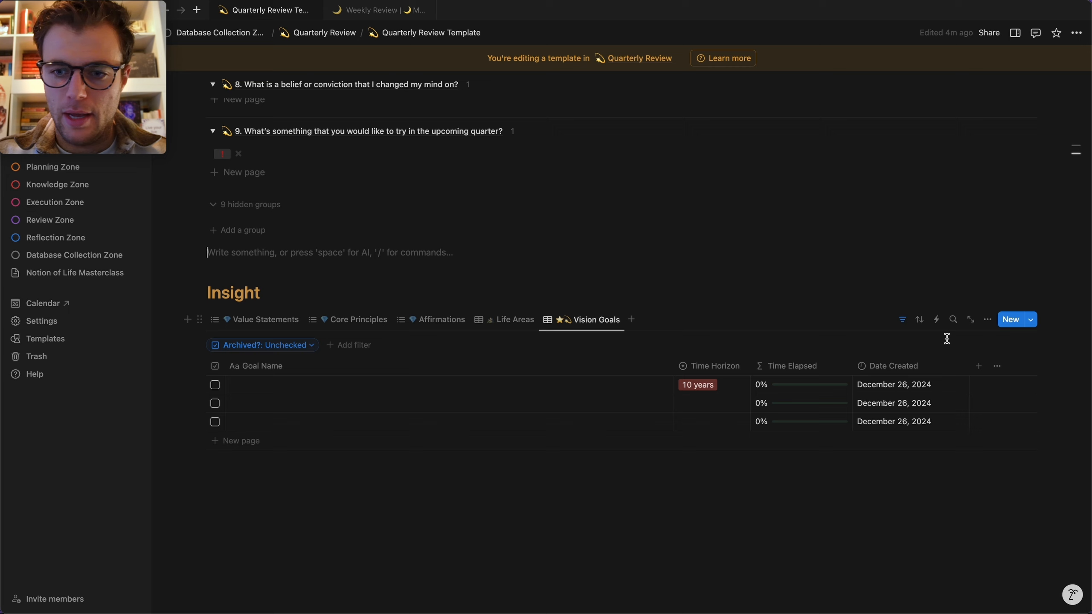
click(903, 320)
scroll(757, 244, up, 1)
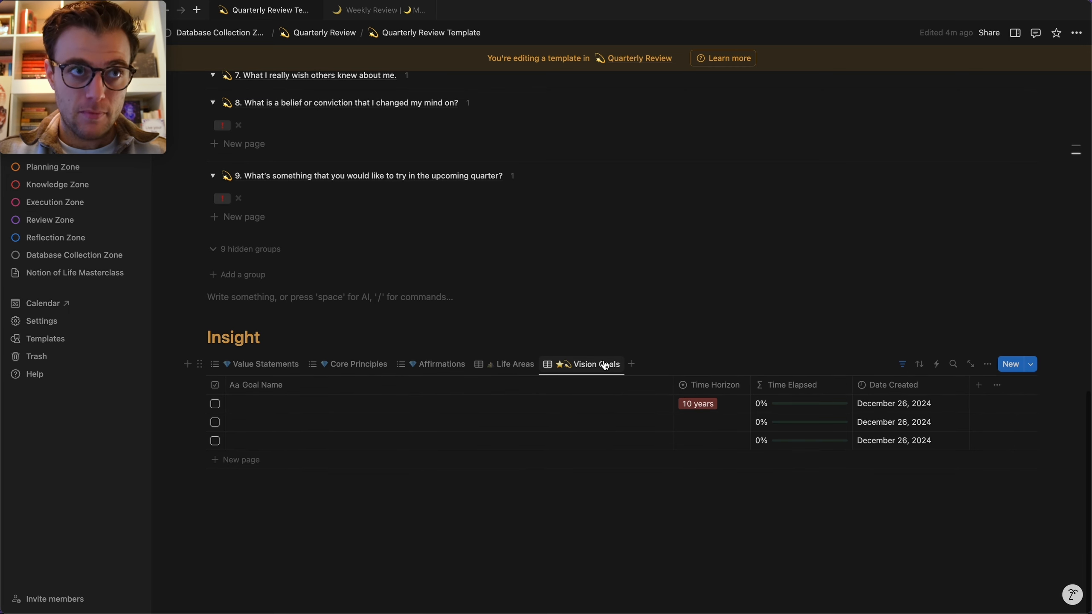
scroll(550, 453, up, 15)
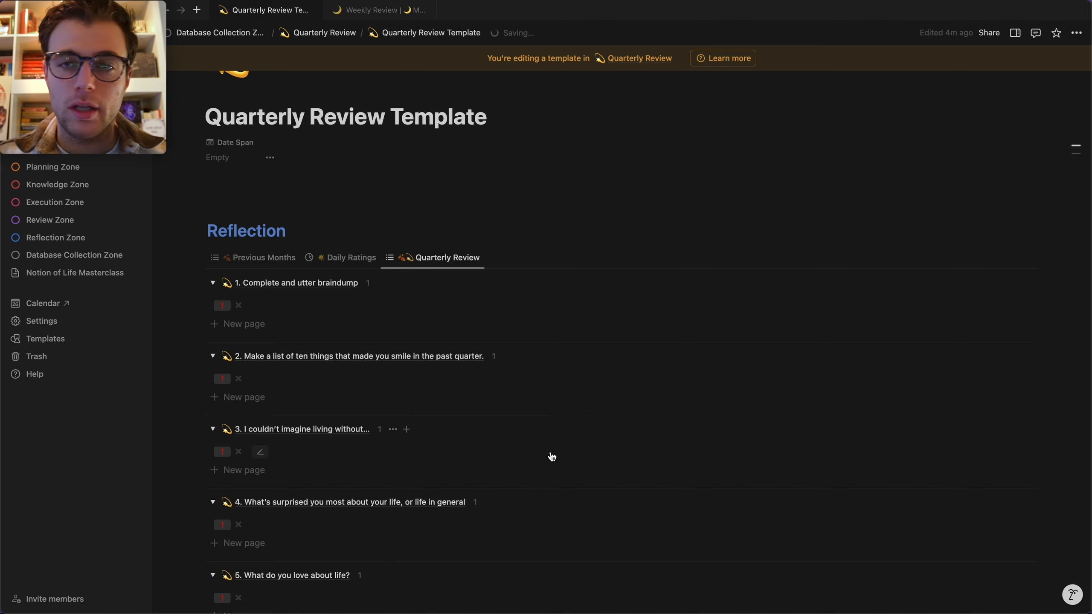
scroll(552, 453, up, 2)
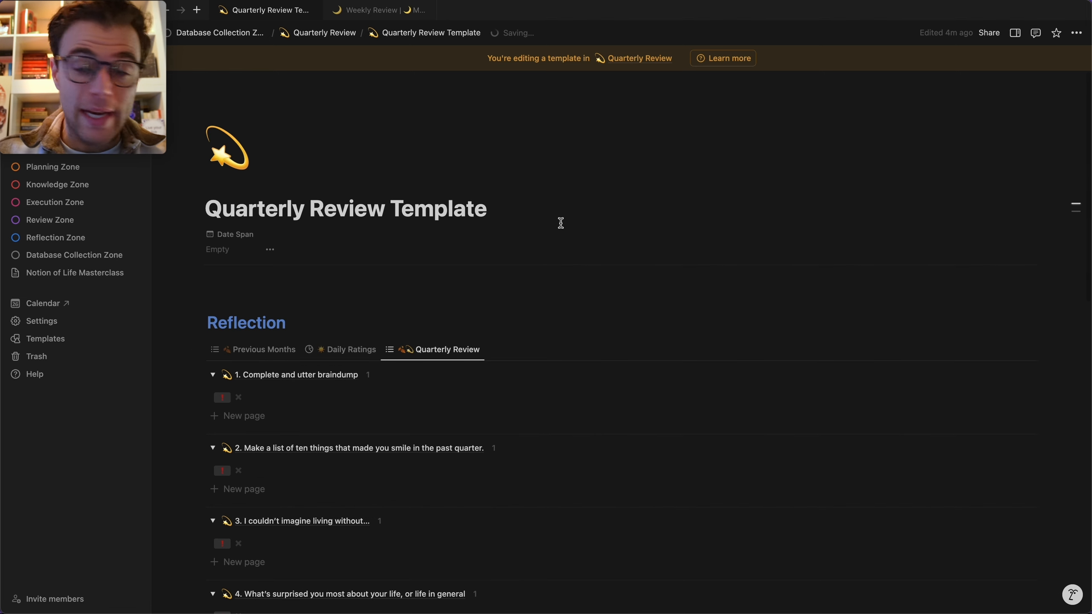
scroll(563, 271, down, 15)
scroll(562, 270, down, 2)
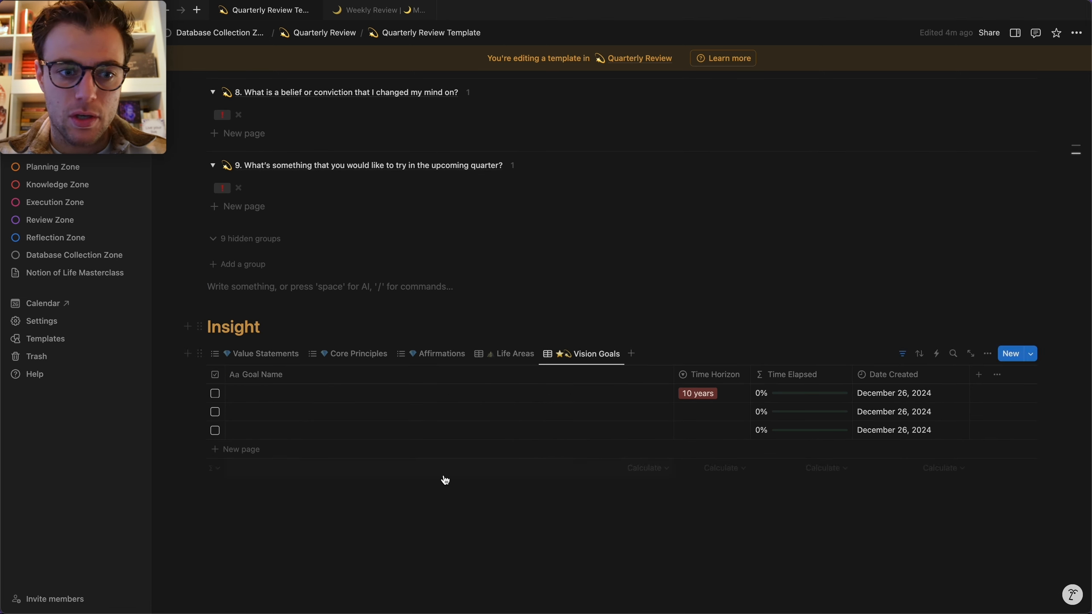
scroll(444, 480, up, 15)
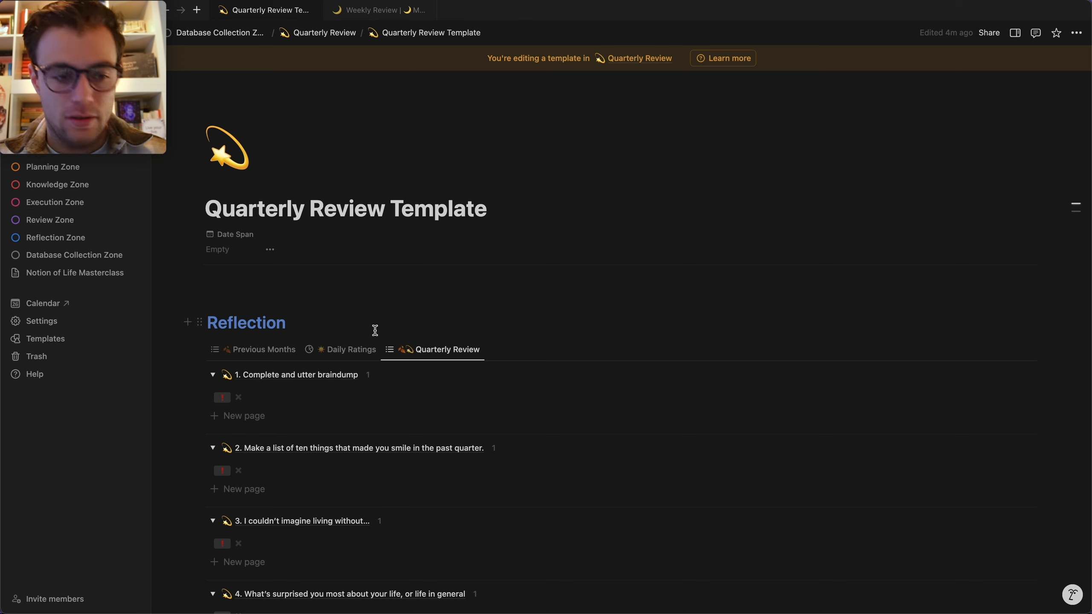
In the Quarterly Review database, duplicate the Master Table view and switch the copy to Gallery layout.
click(329, 33)
click(258, 114)
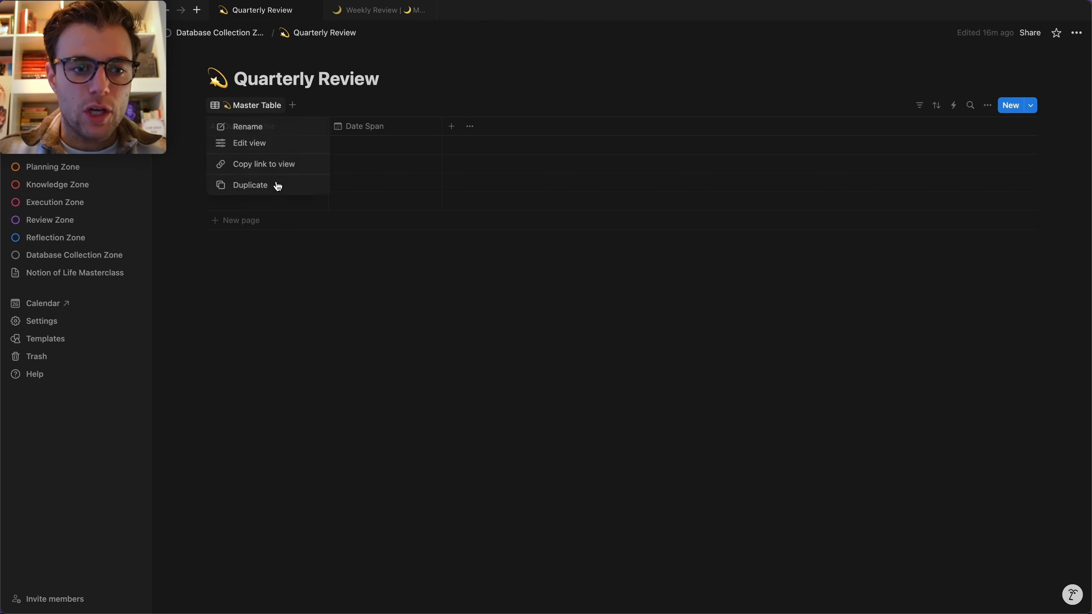
click(273, 185)
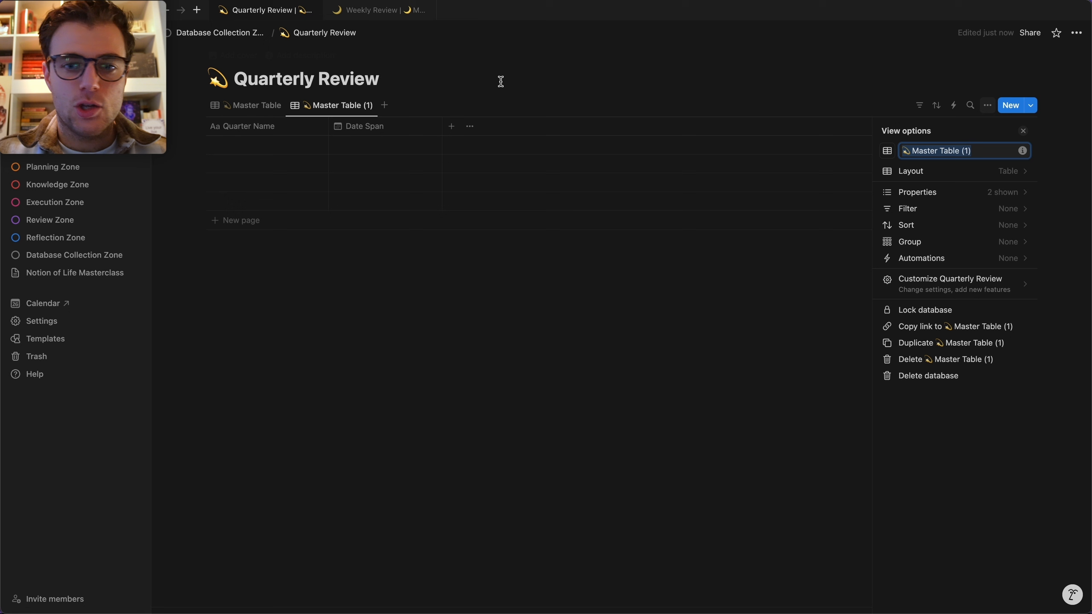
click(922, 171)
click(937, 206)
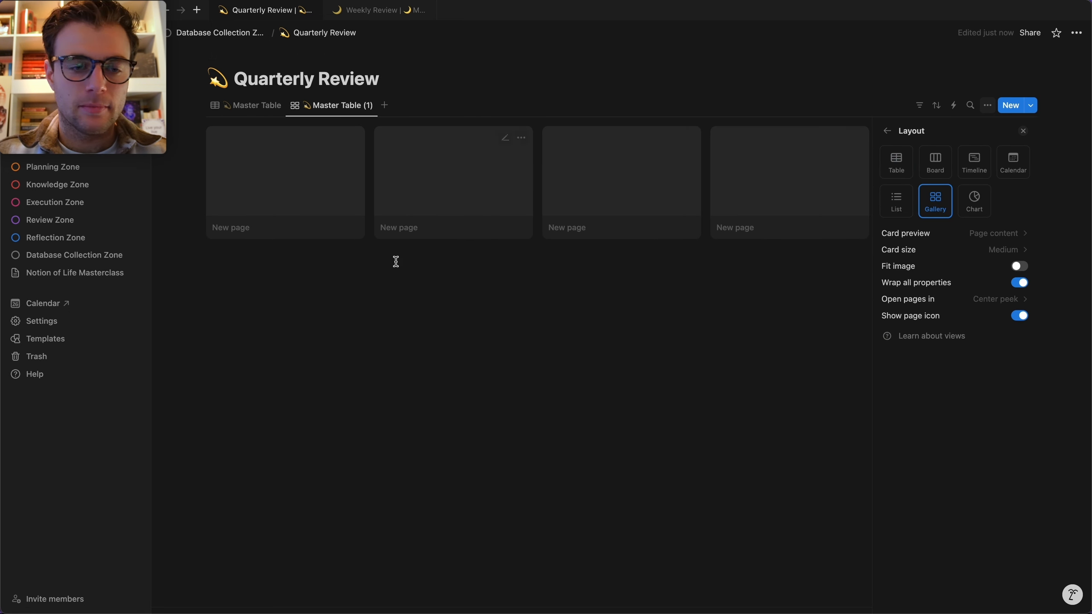
Rename the gallery view to 'Quarterly Reviews' and open the first card's page.
click(349, 108)
click(351, 125)
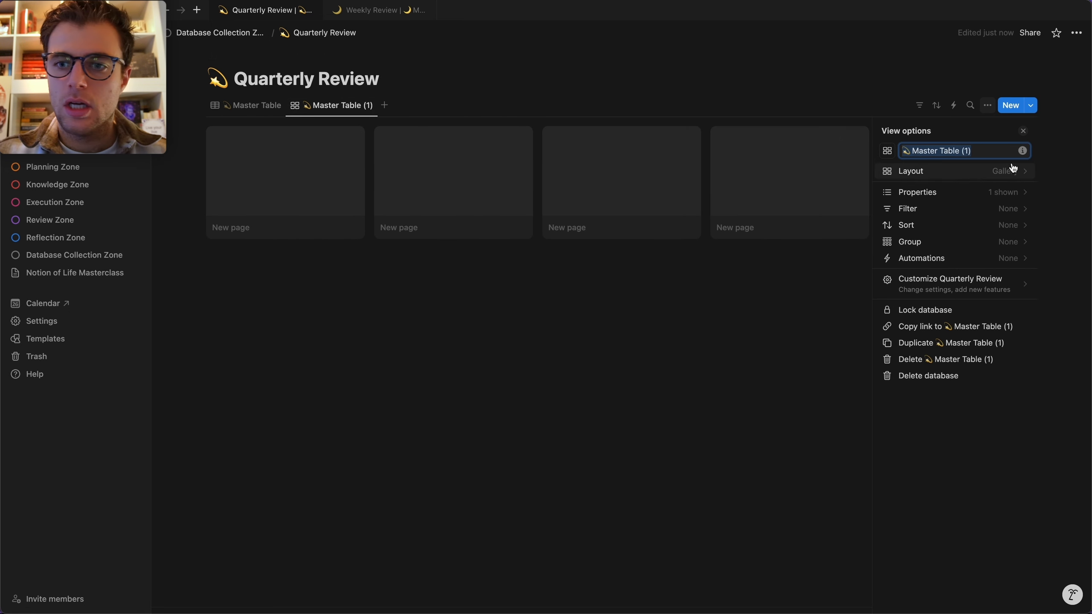
drag(993, 151, 913, 148)
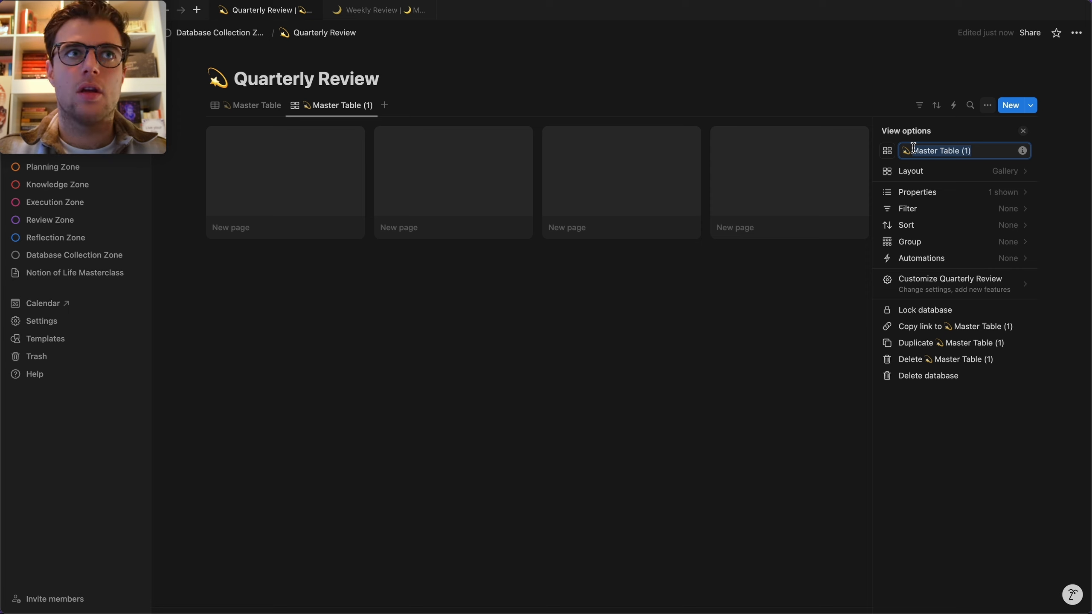
text(Quarterl)
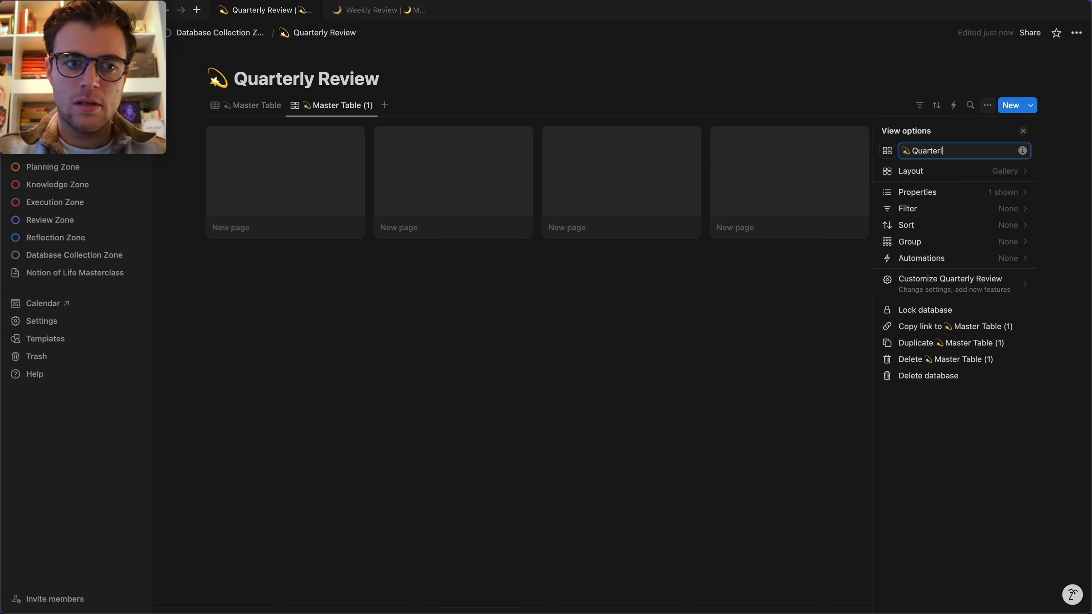
text(y Reviews)
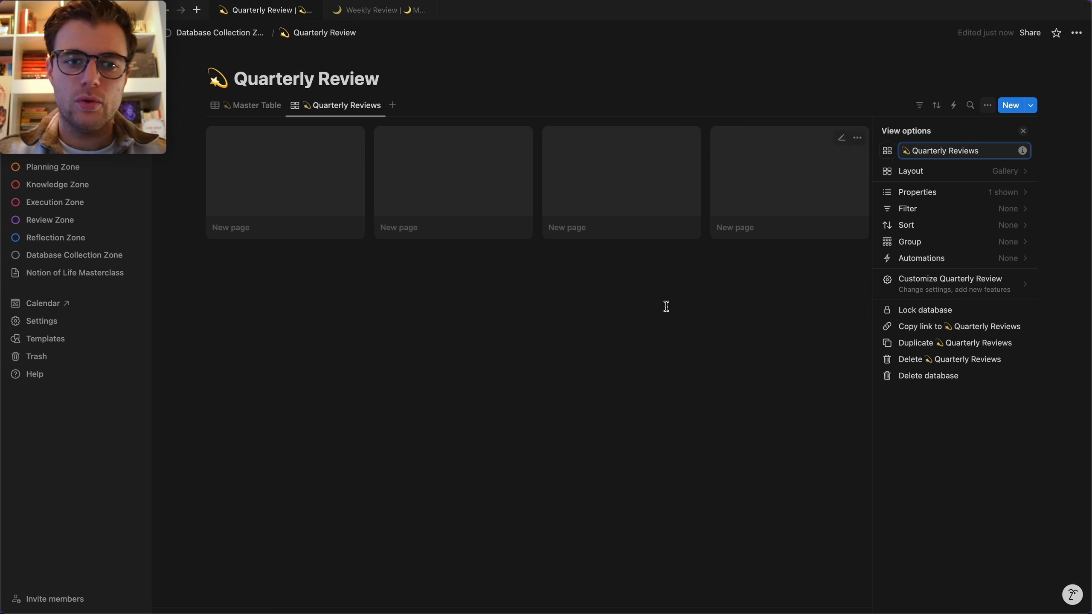
key(Escape)
click(285, 214)
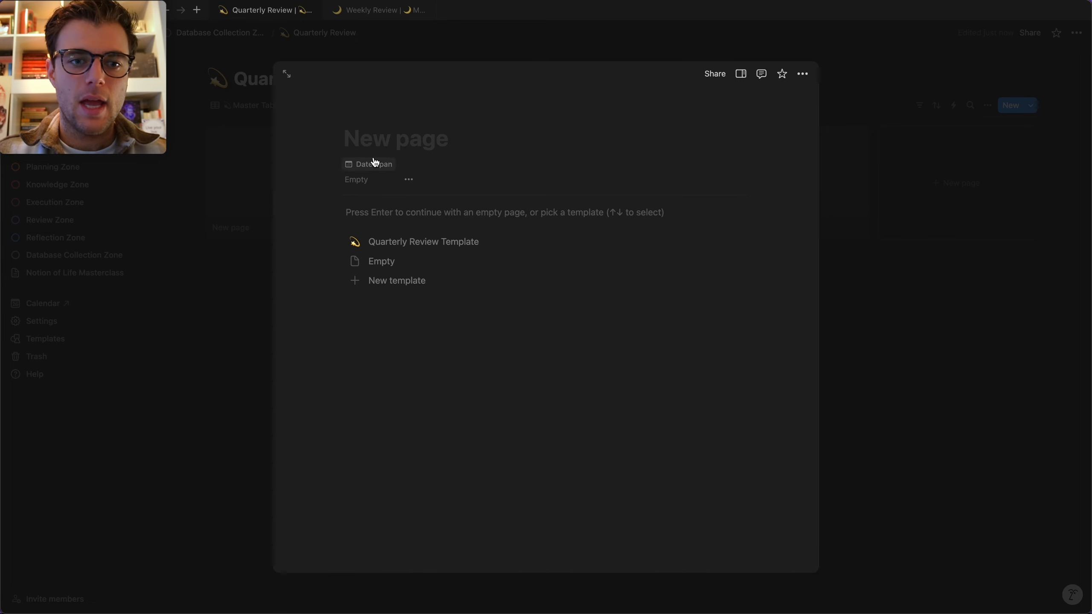
Add a cover to the full page by uploading 2024 - Q4 Cover.svg.
click(484, 99)
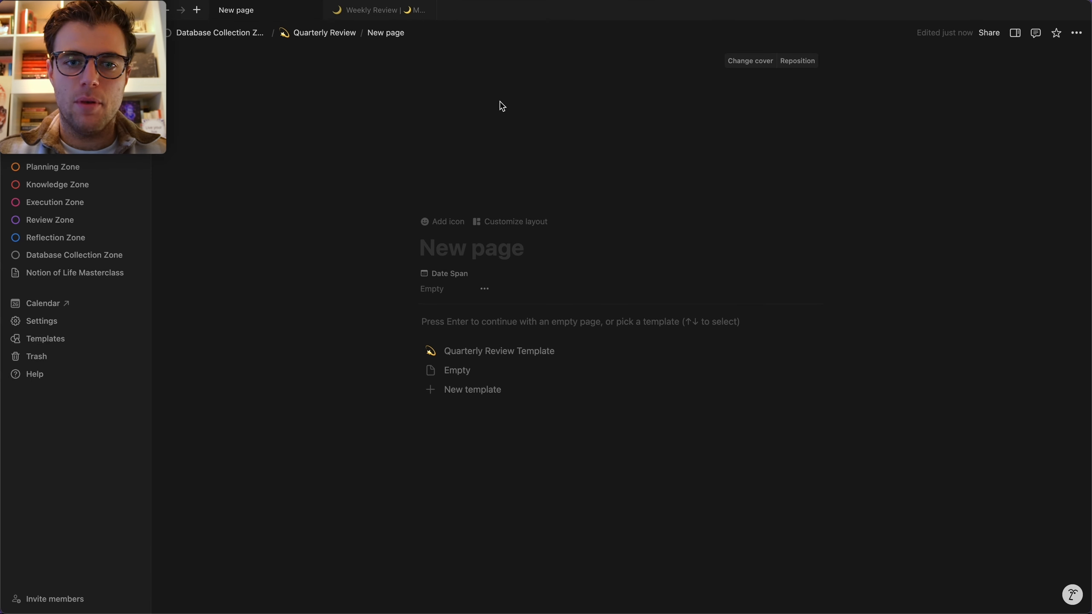
click(748, 62)
click(658, 81)
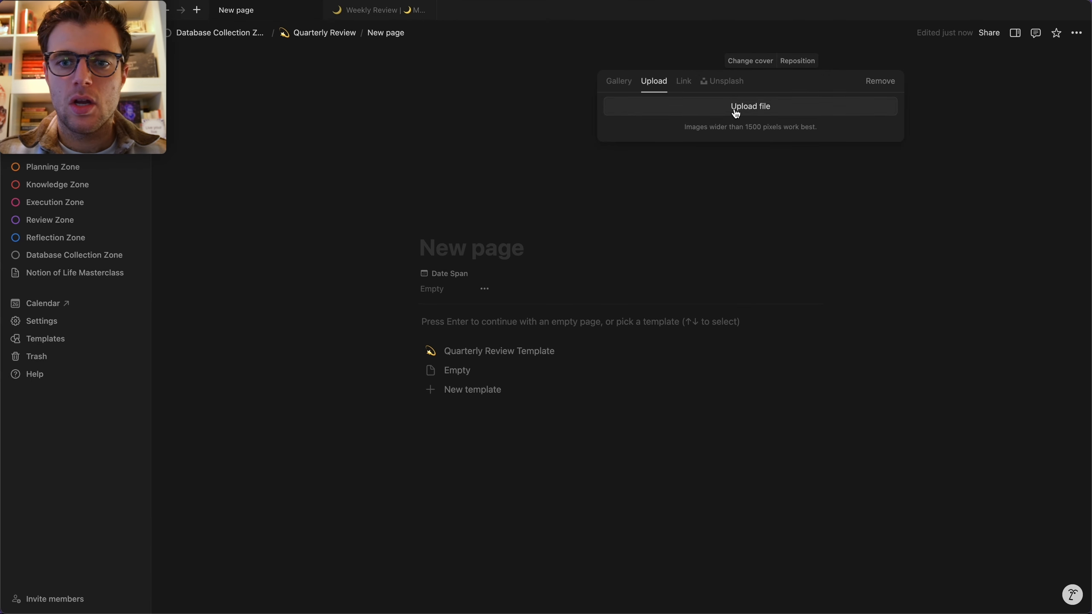
click(735, 109)
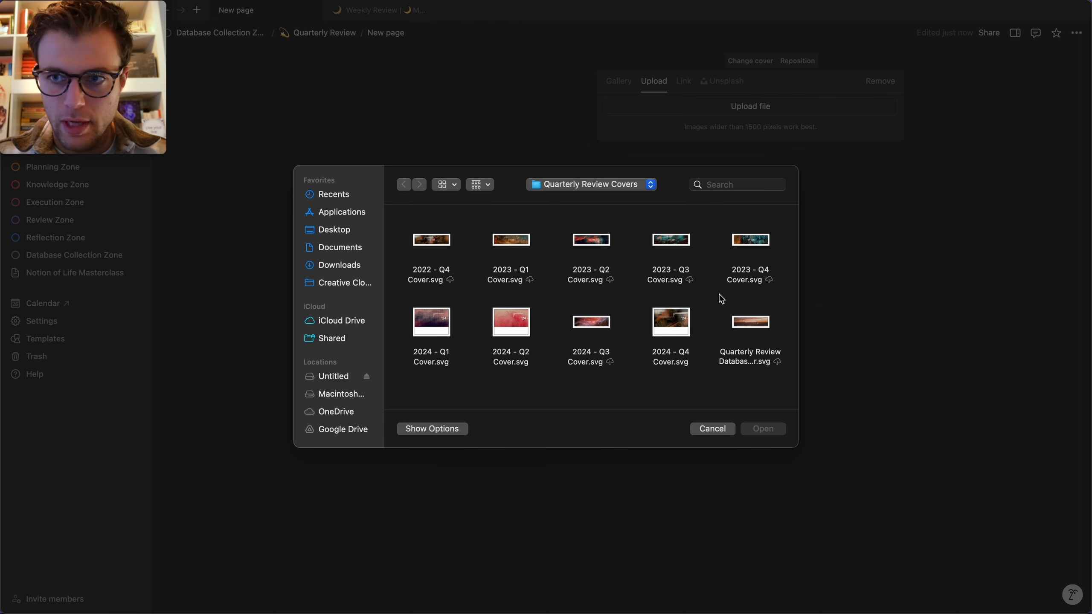
click(677, 319)
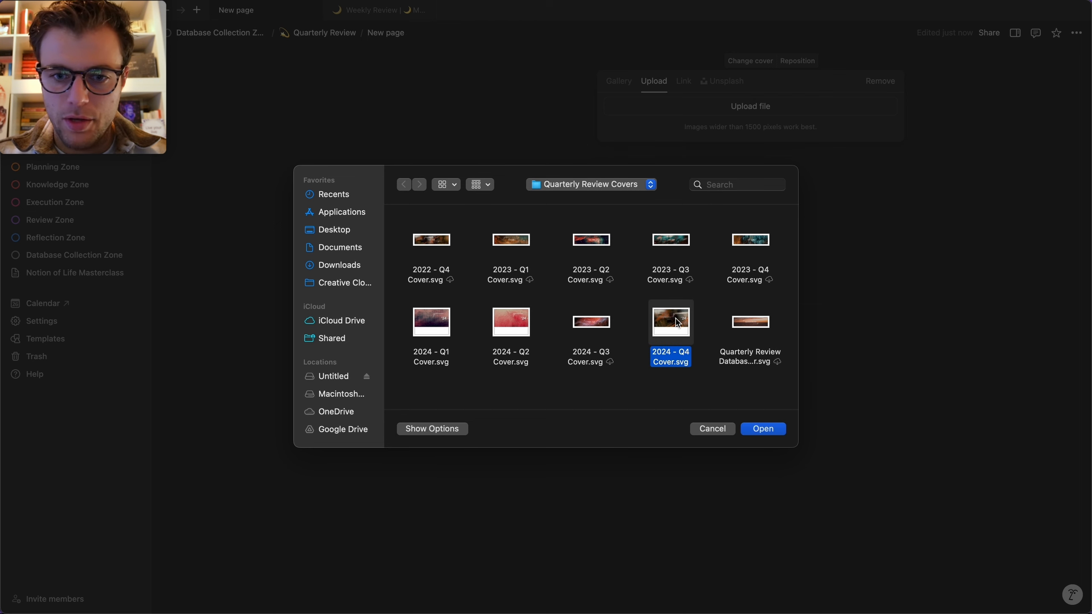
click(767, 430)
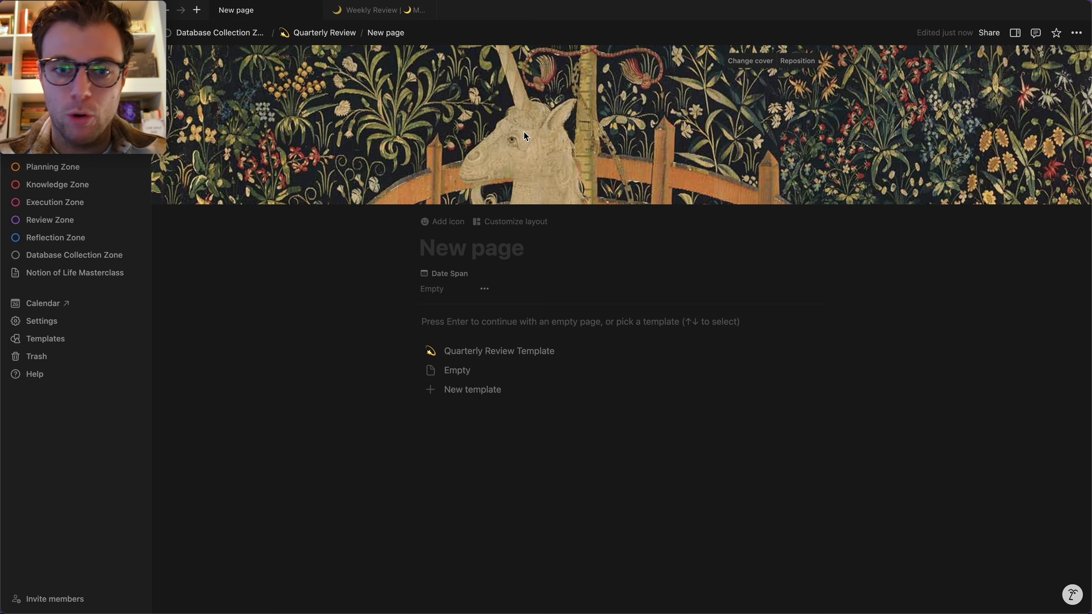
Re-upload 2024 - Q4 Cover.svg as the page cover and return to the gallery.
click(743, 63)
click(543, 113)
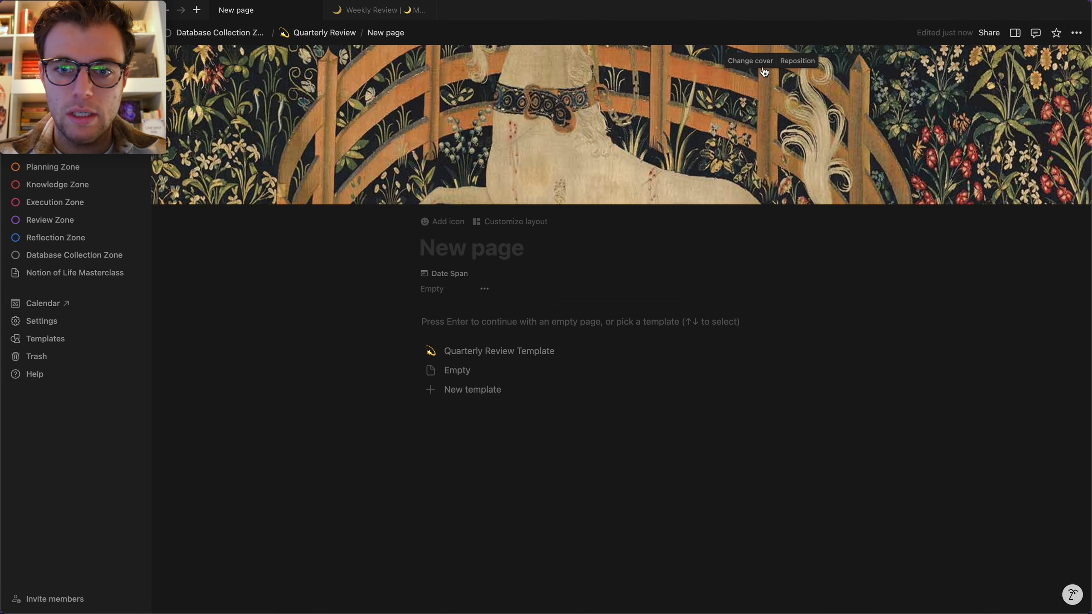
click(750, 61)
click(653, 81)
click(688, 108)
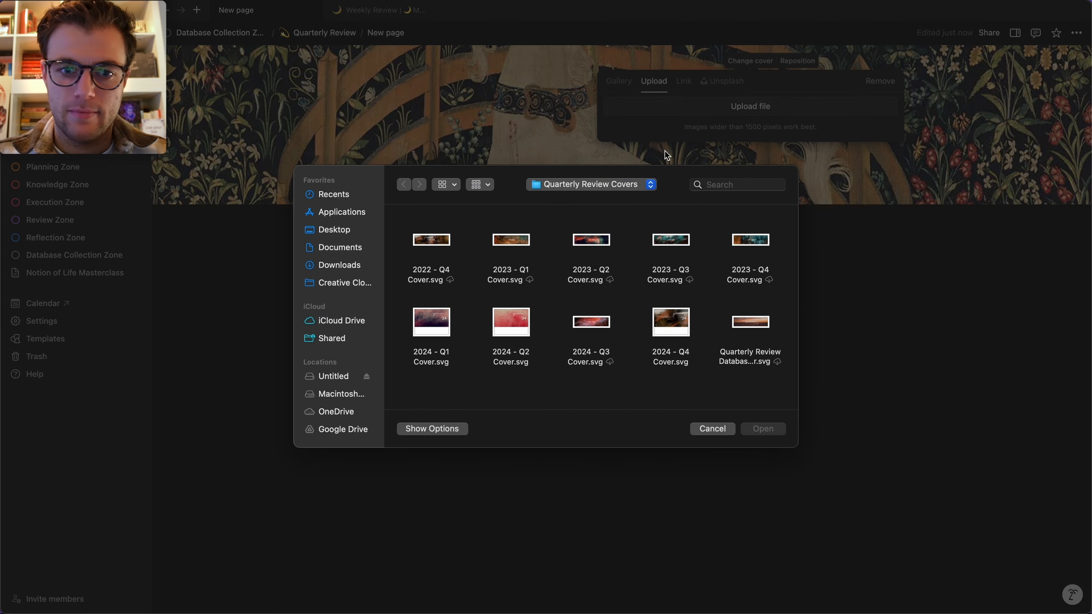
click(664, 328)
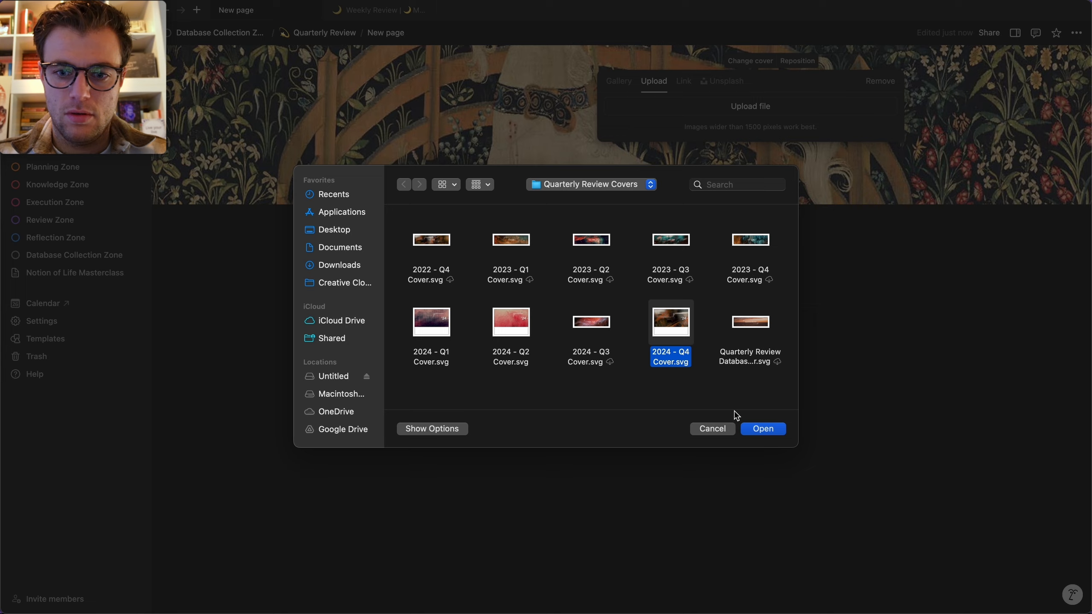
click(760, 428)
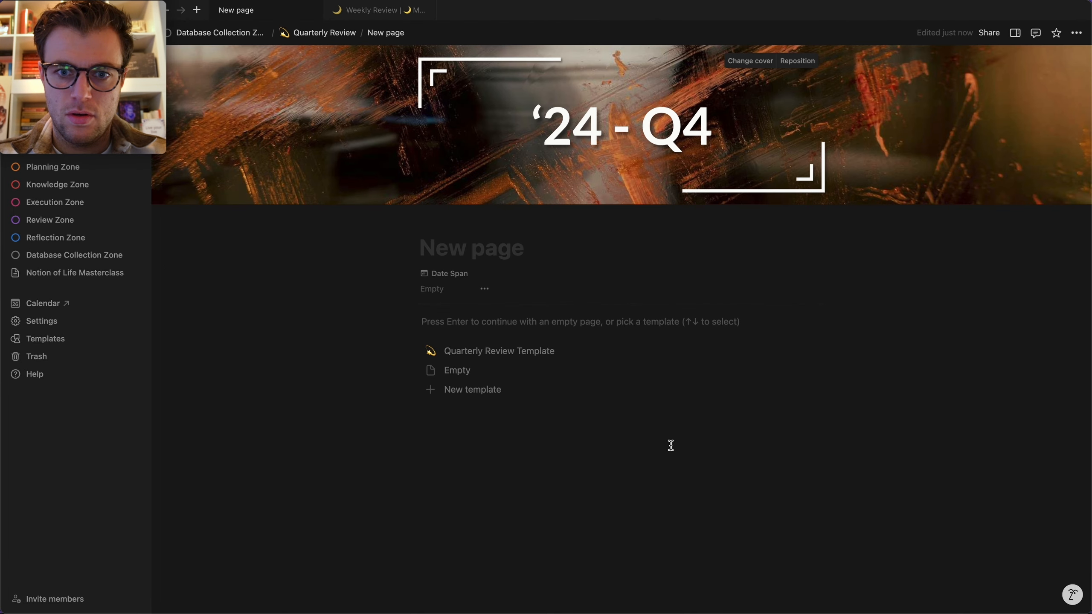
key(super+[)
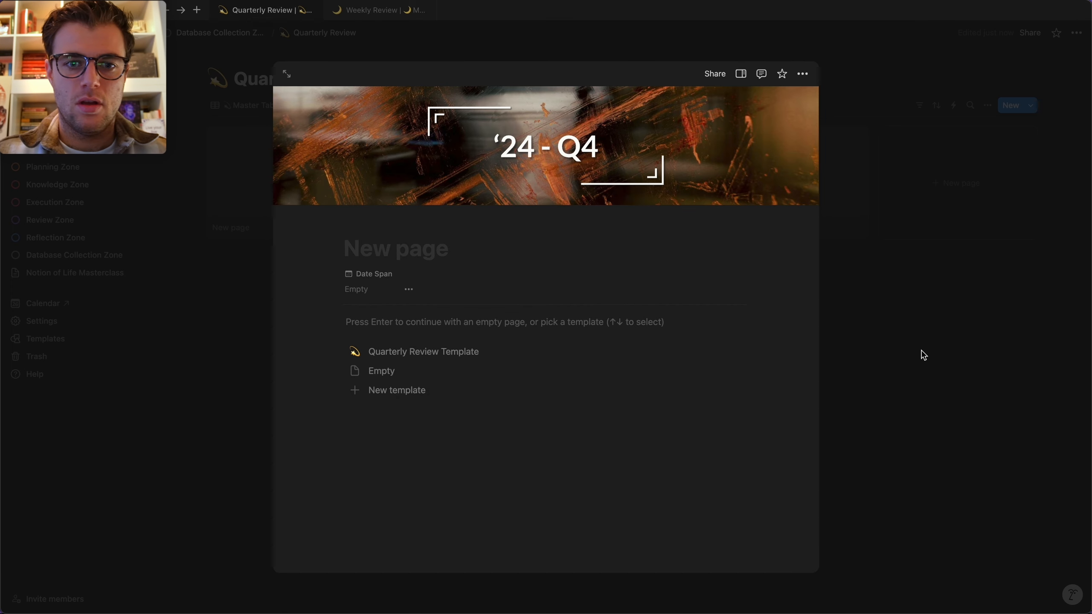
Set the gallery's Card preview to Page cover.
click(921, 352)
click(987, 105)
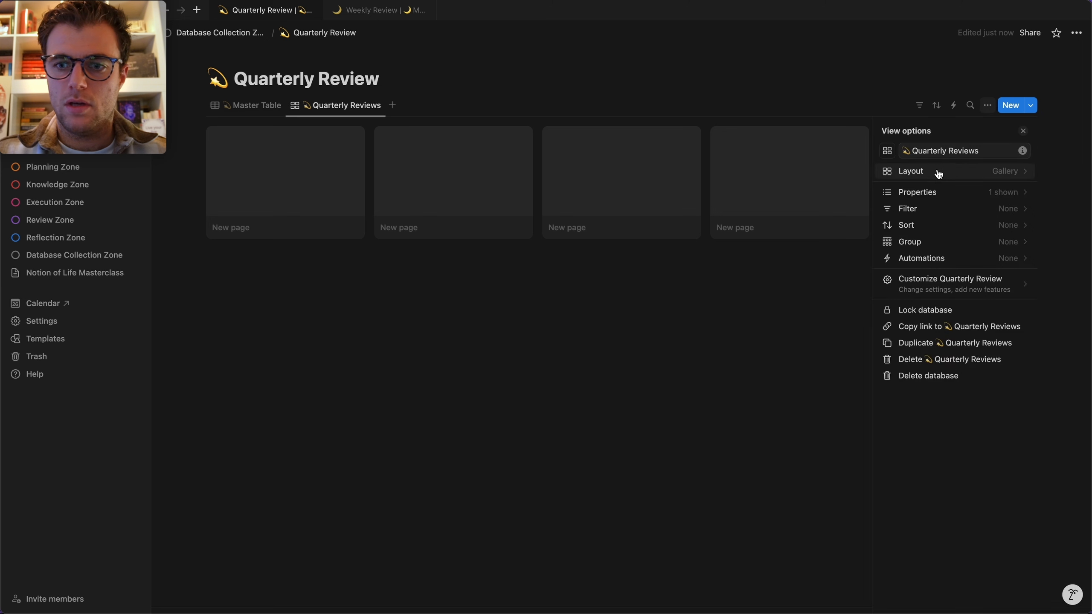
click(934, 173)
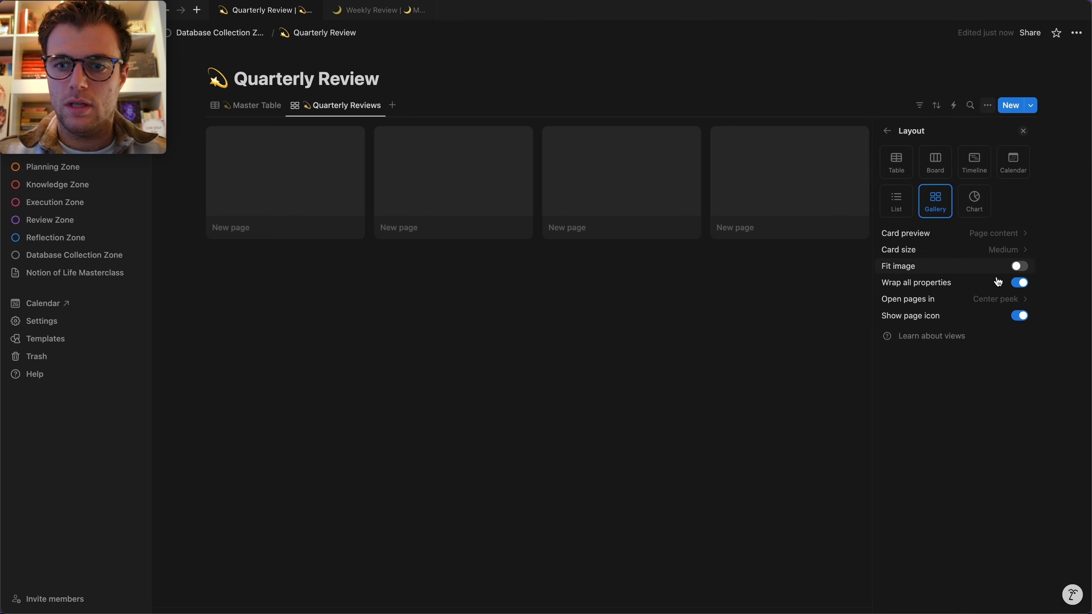
click(1018, 233)
click(971, 270)
click(324, 298)
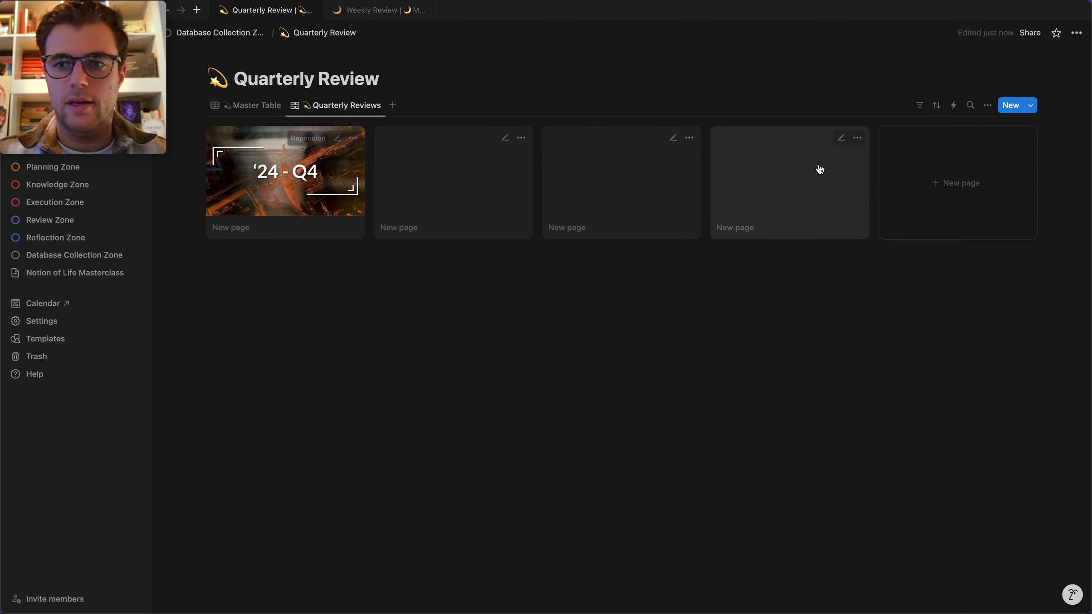
Set Card size to Large and hide the Quarter Name property on cards.
click(987, 105)
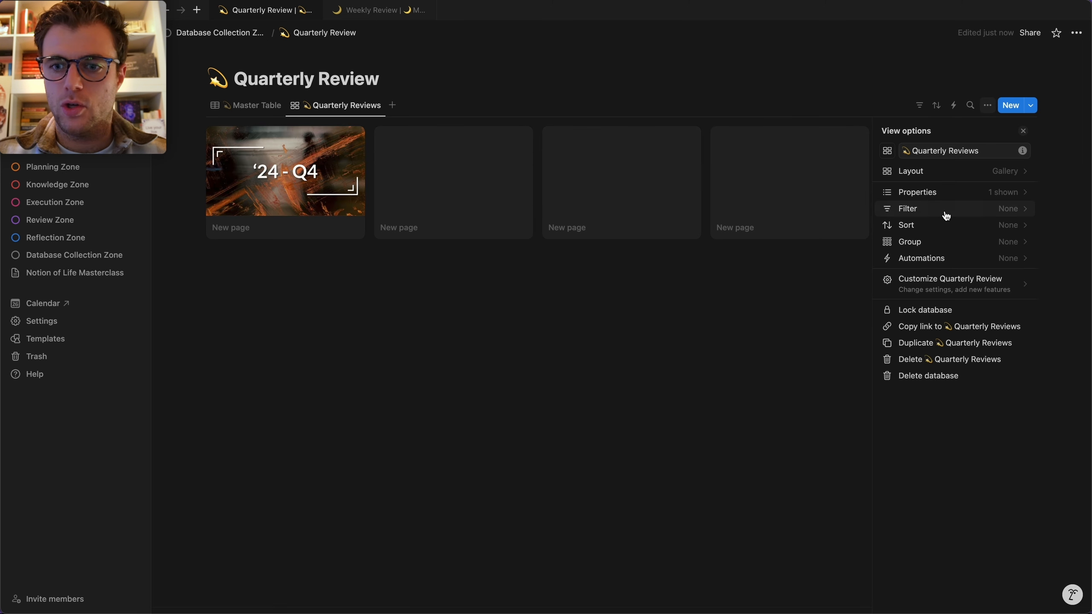
click(937, 173)
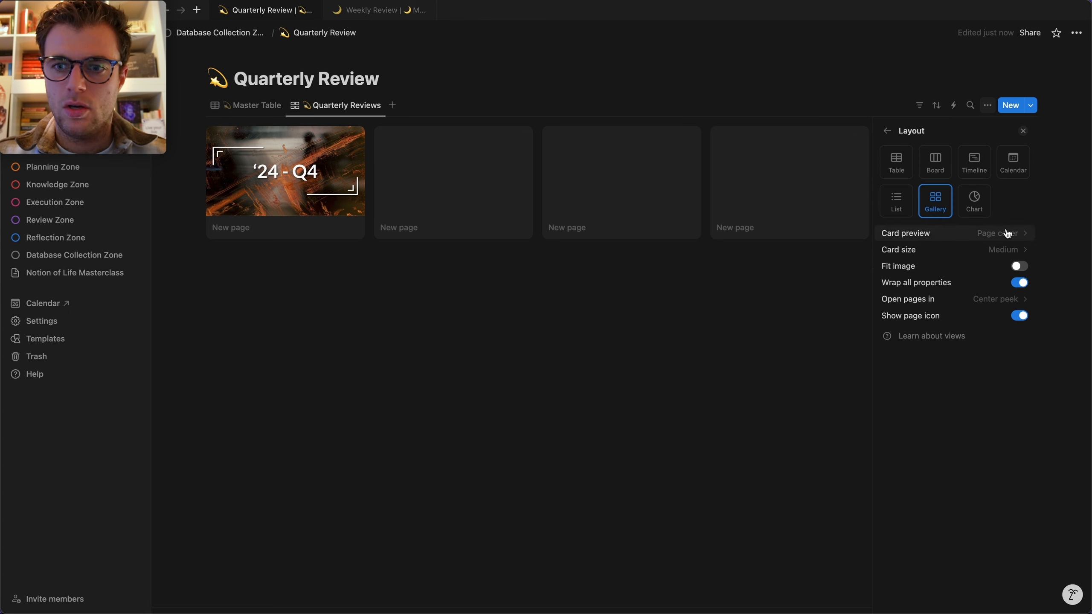
click(1004, 250)
click(954, 302)
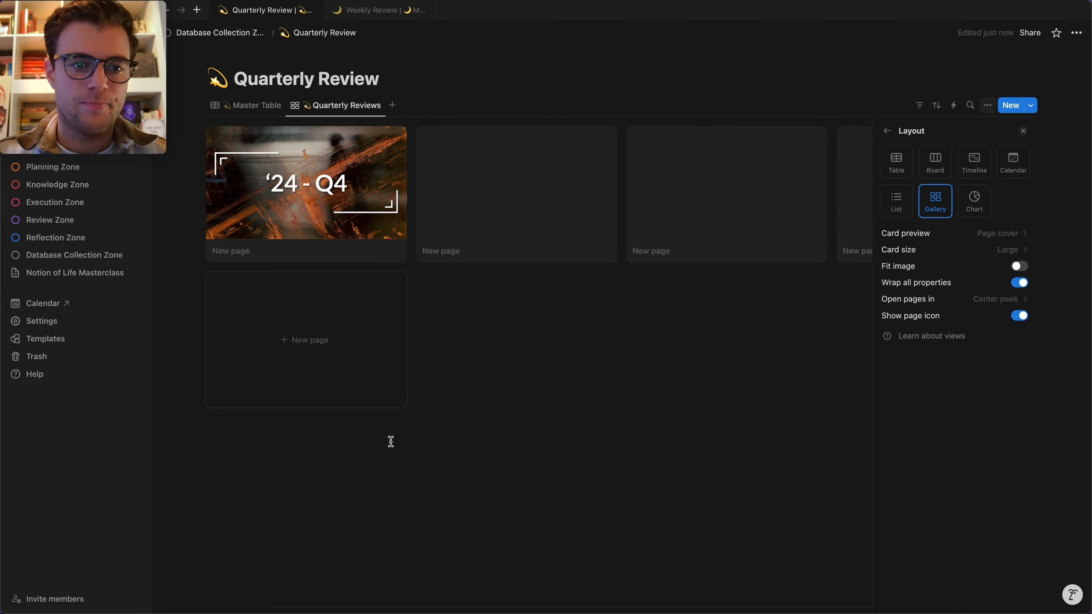
click(887, 131)
click(960, 196)
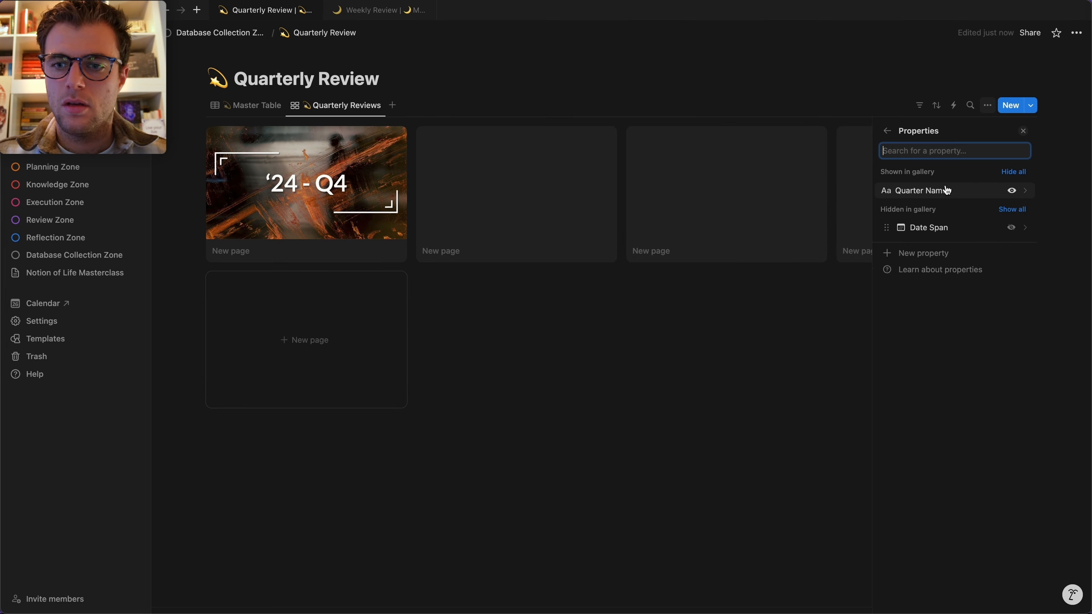
click(1011, 191)
click(331, 244)
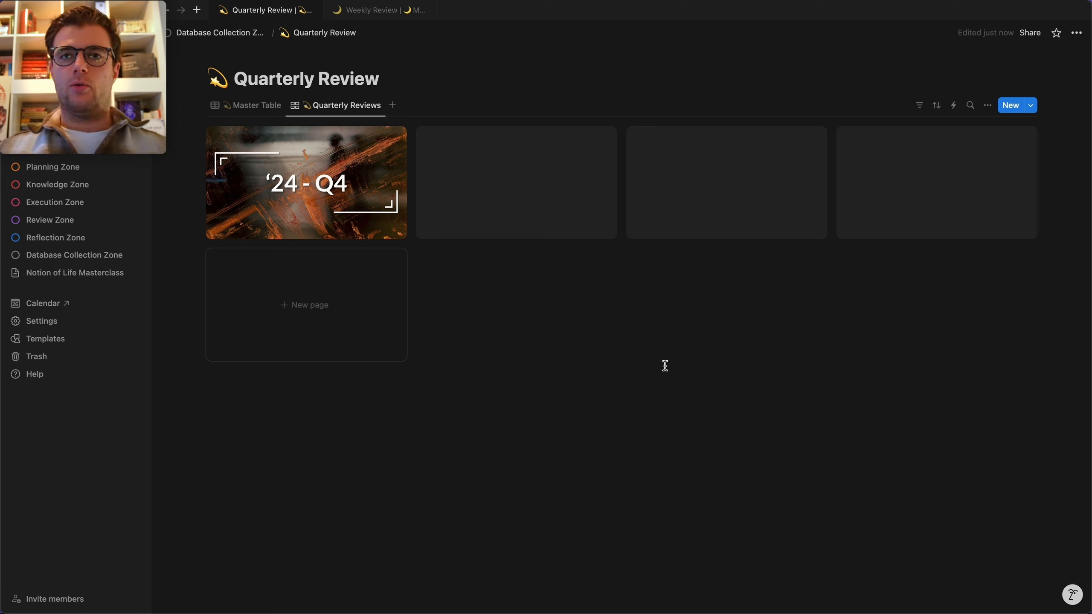